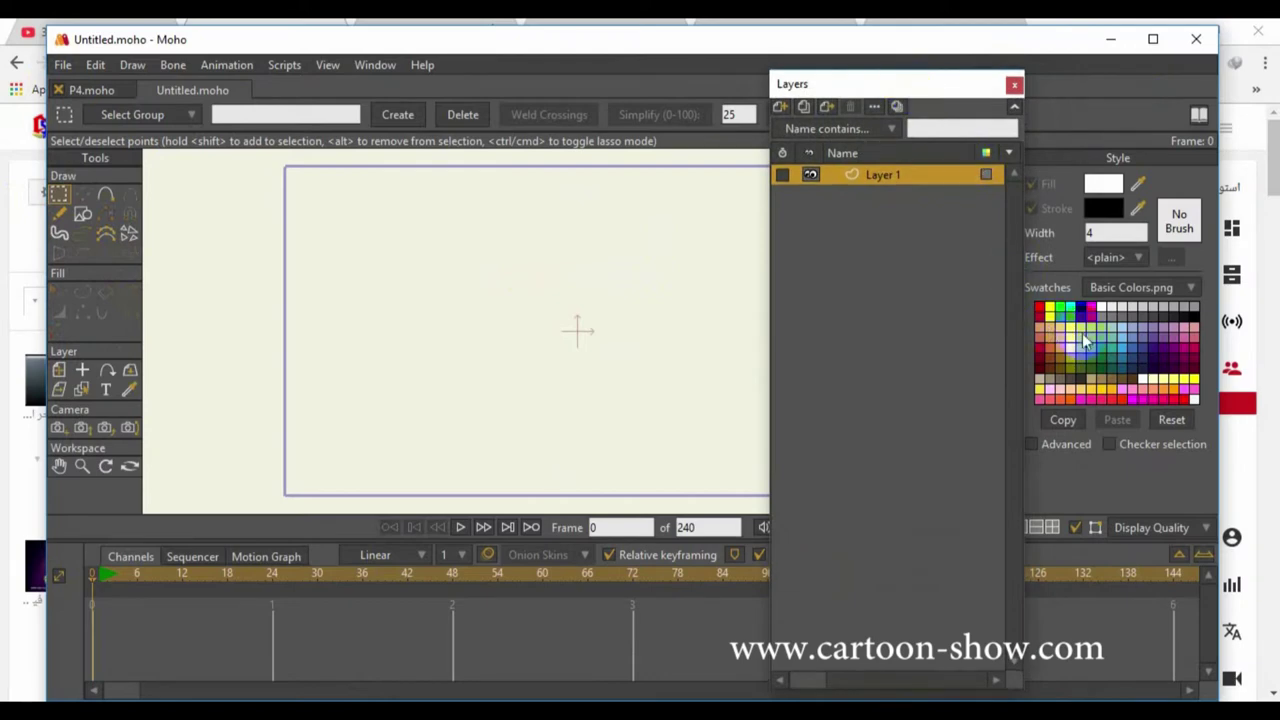
# Draw a tan-filled oval head near the middle of the canvas on Layer 1
pyautogui.click(1062, 333)
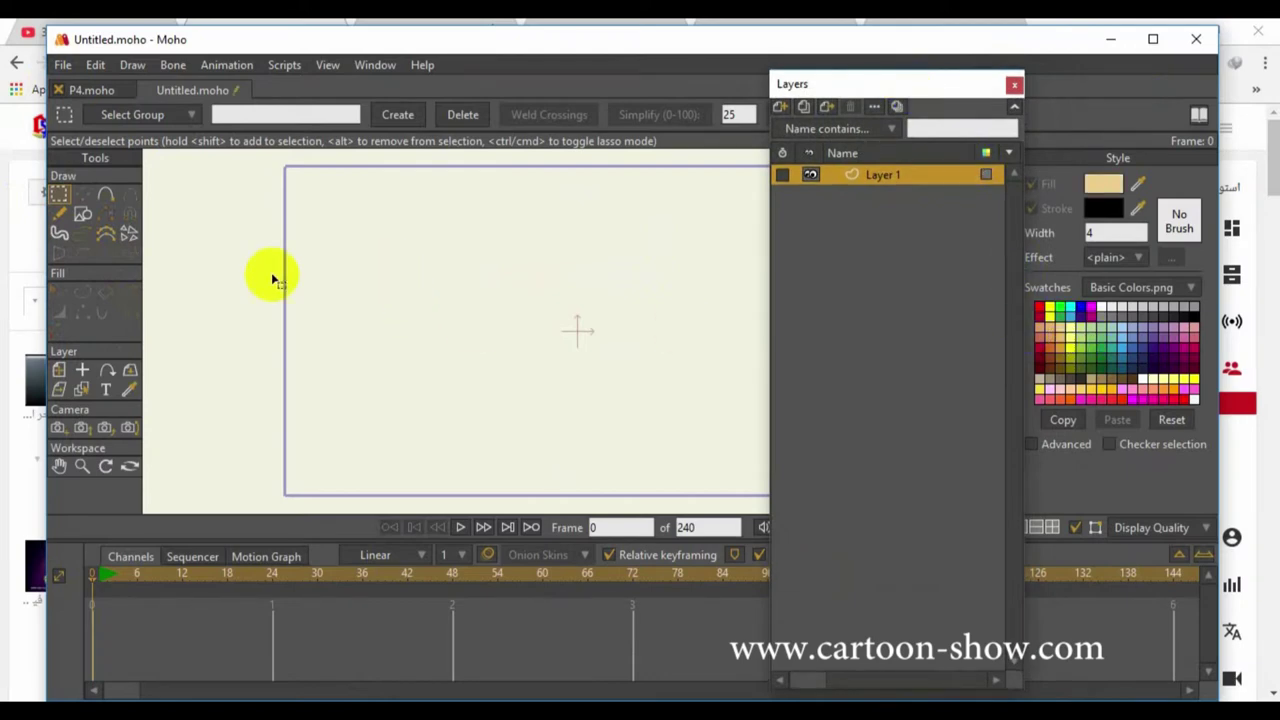
pyautogui.click(83, 214)
pyautogui.moveTo(451, 227); pyautogui.dragTo(603, 423)
# Add a new vector layer and draw a zigzag hairline across the upper part of the head with a black fill colour
pyautogui.click(781, 110)
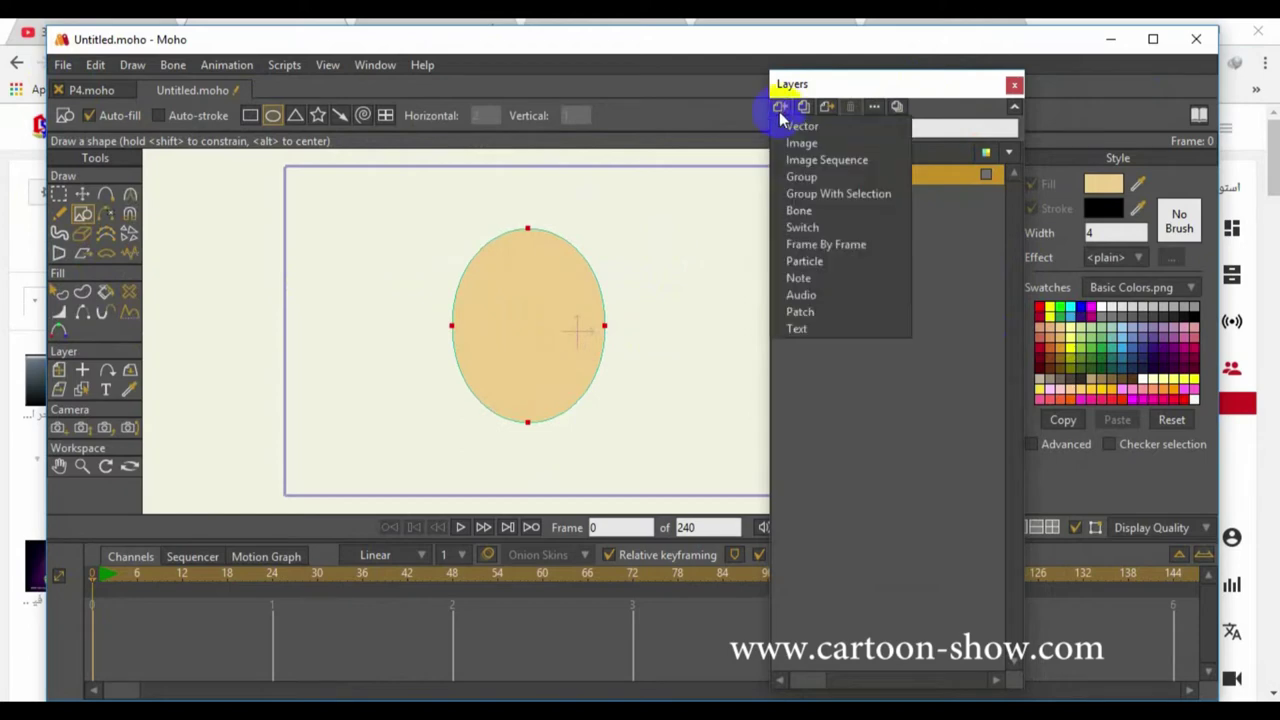
pyautogui.click(788, 127)
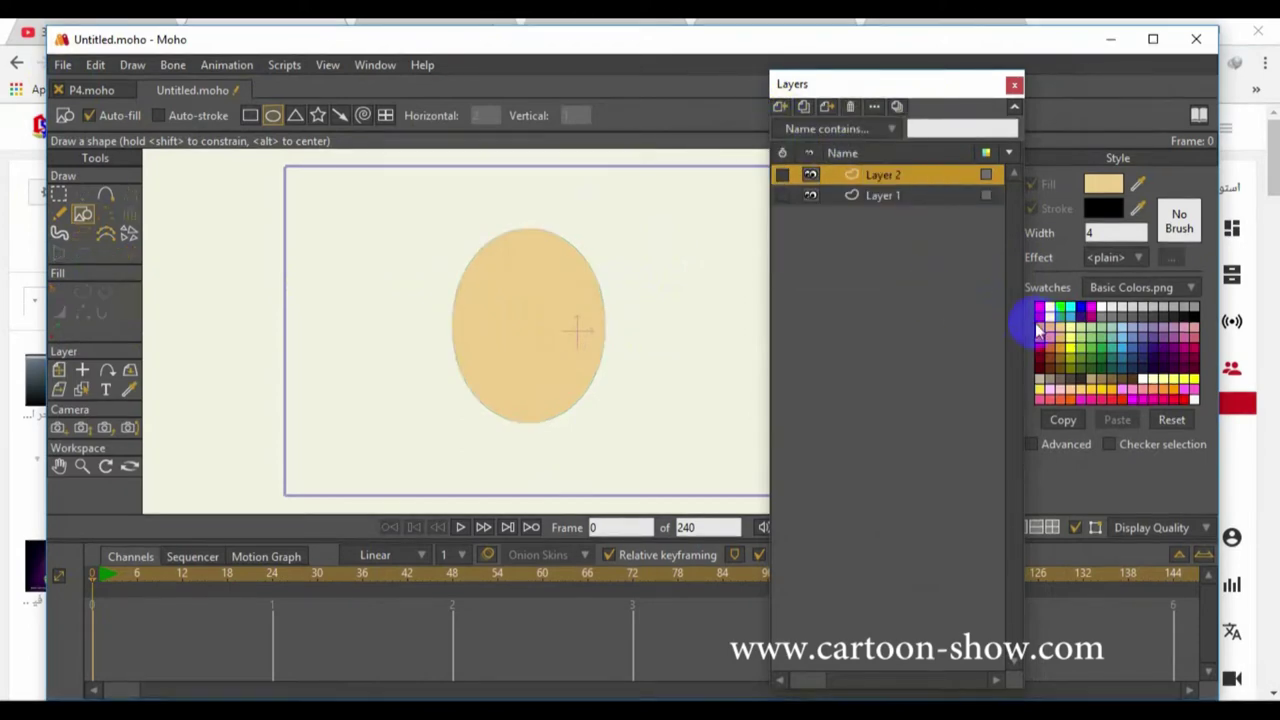
pyautogui.click(1191, 313)
pyautogui.click(100, 195)
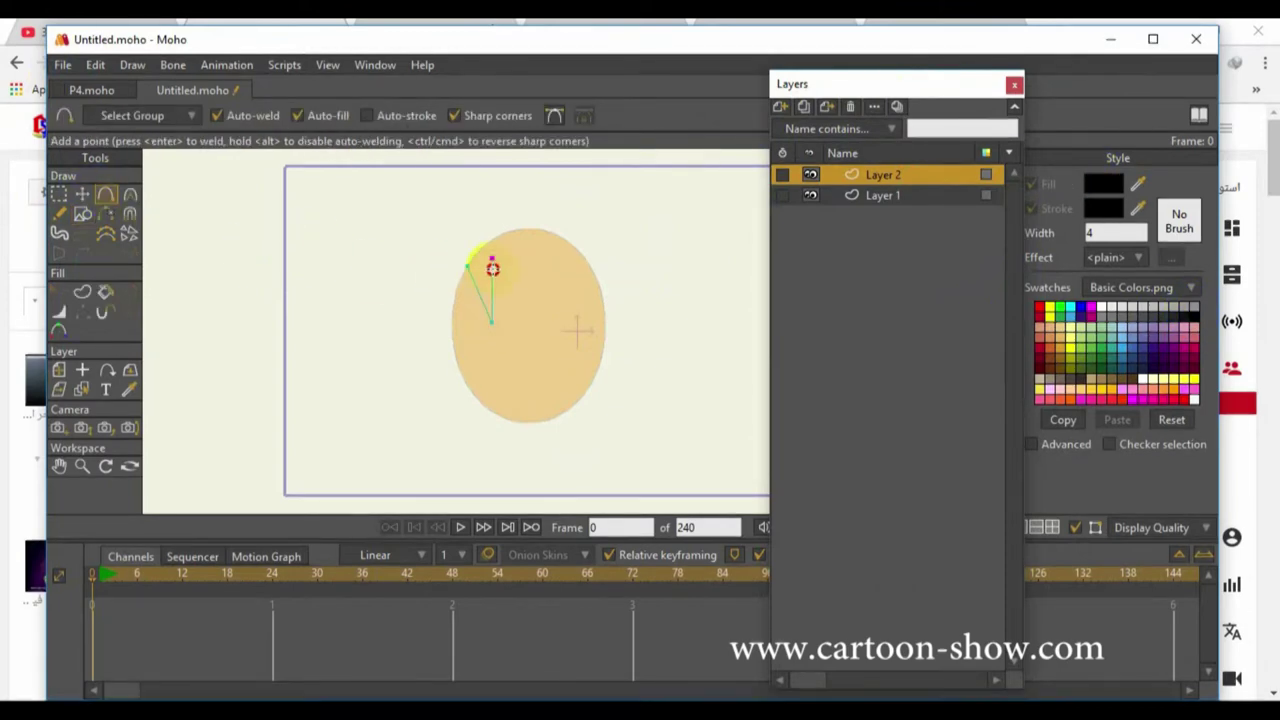
pyautogui.moveTo(510, 291); pyautogui.dragTo(594, 263)
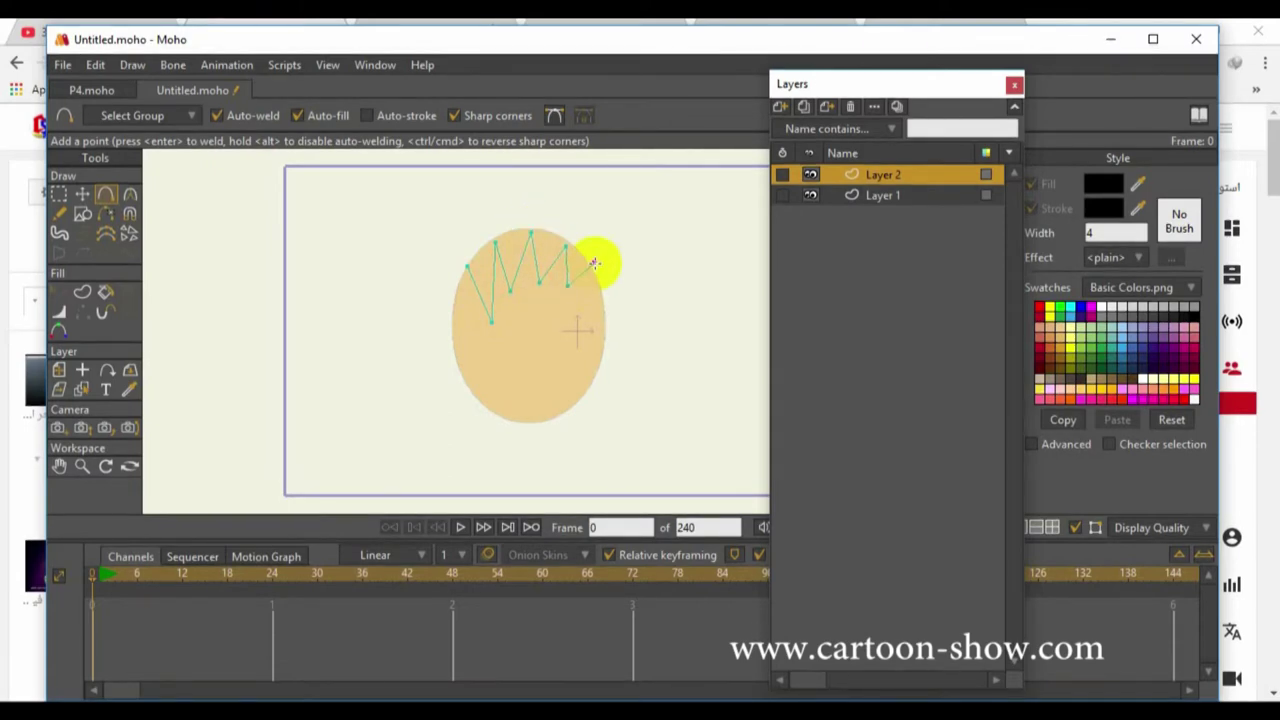
# Select all edges of the open zigzag hairline with the Select Shape edges tool in lasso mode
pyautogui.click(82, 194)
pyautogui.click(82, 291)
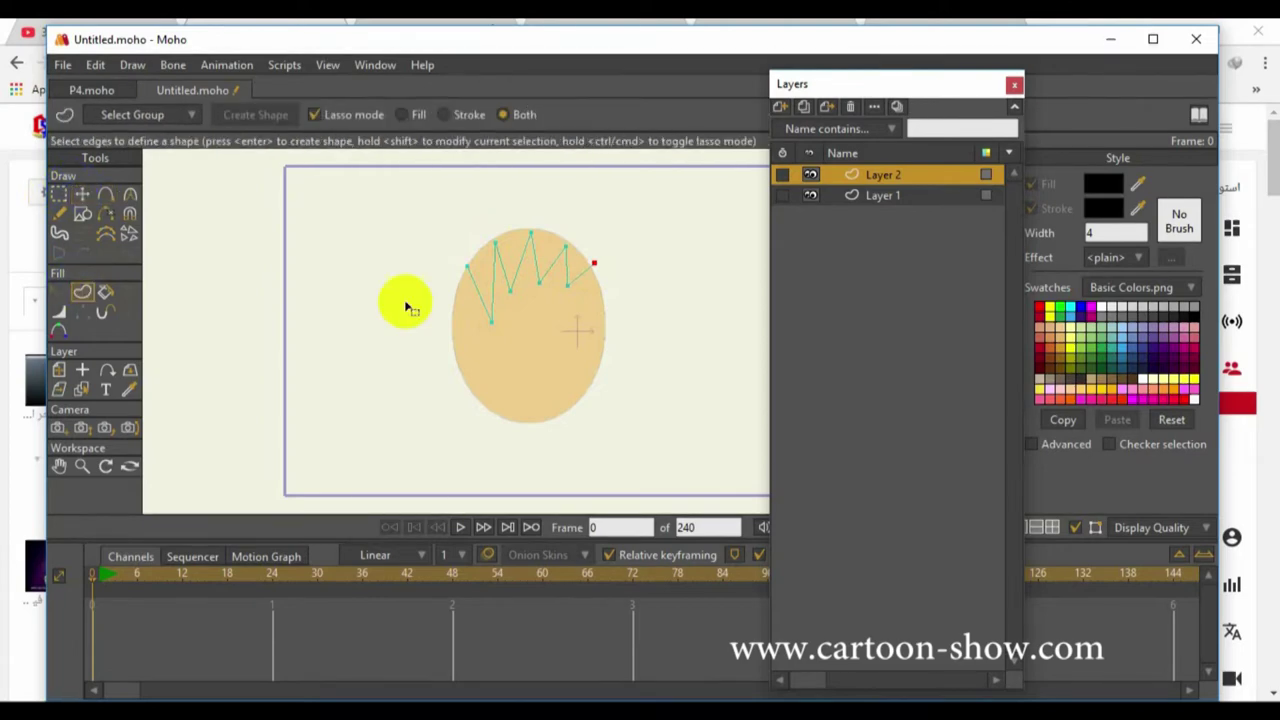
pyautogui.click(551, 257)
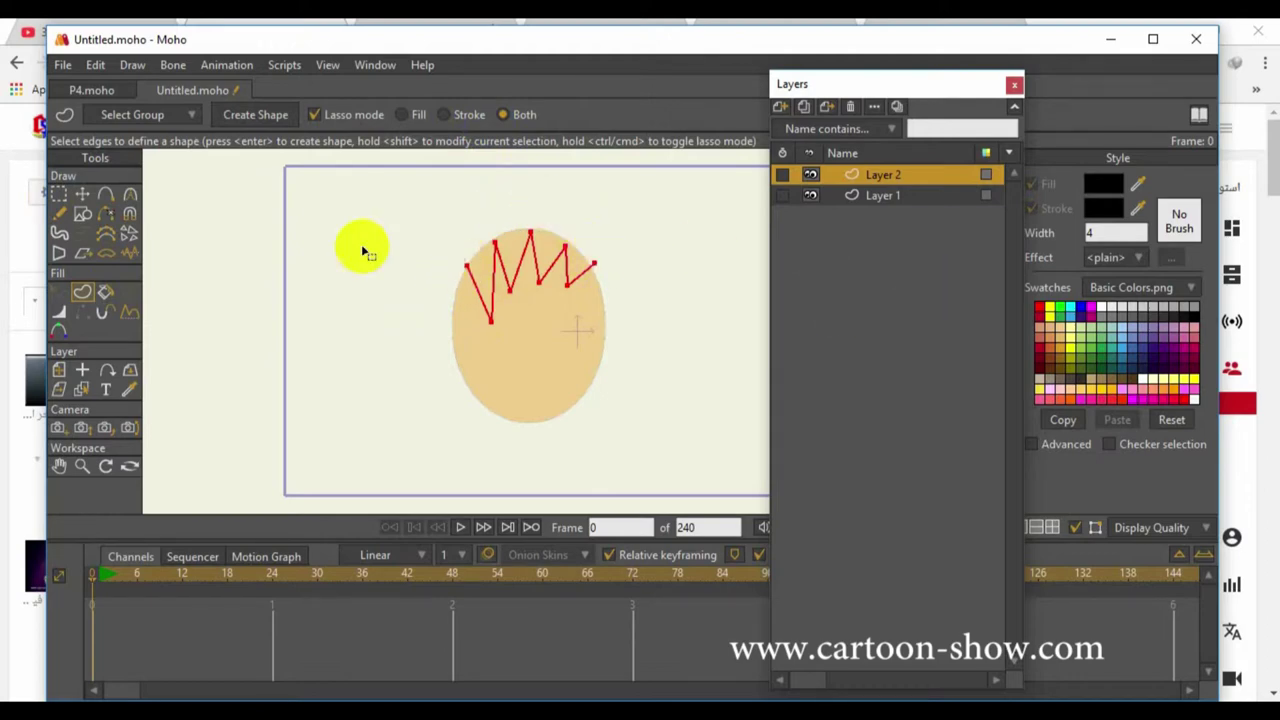
# Continue the hairline over the top of the head to its other end, closing it into a black-filled hair shape
pyautogui.click(105, 194)
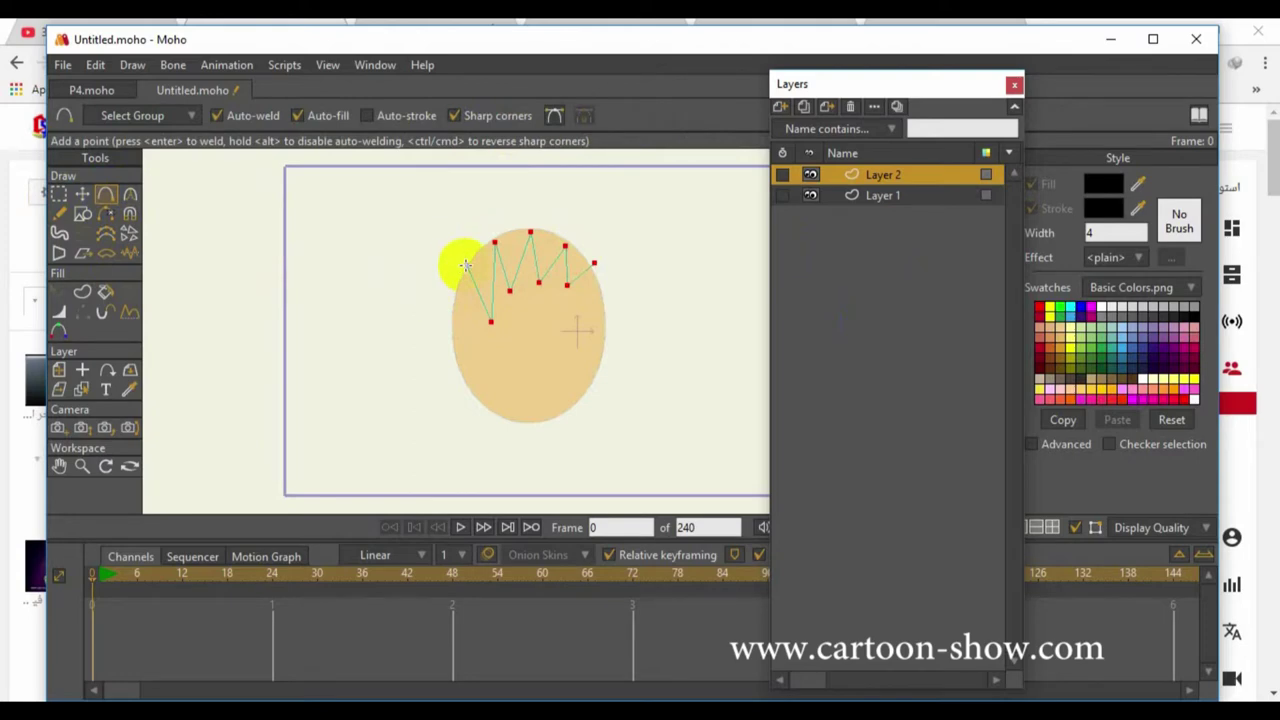
pyautogui.moveTo(465, 265); pyautogui.dragTo(476, 225)
pyautogui.click(531, 194)
pyautogui.click(573, 231)
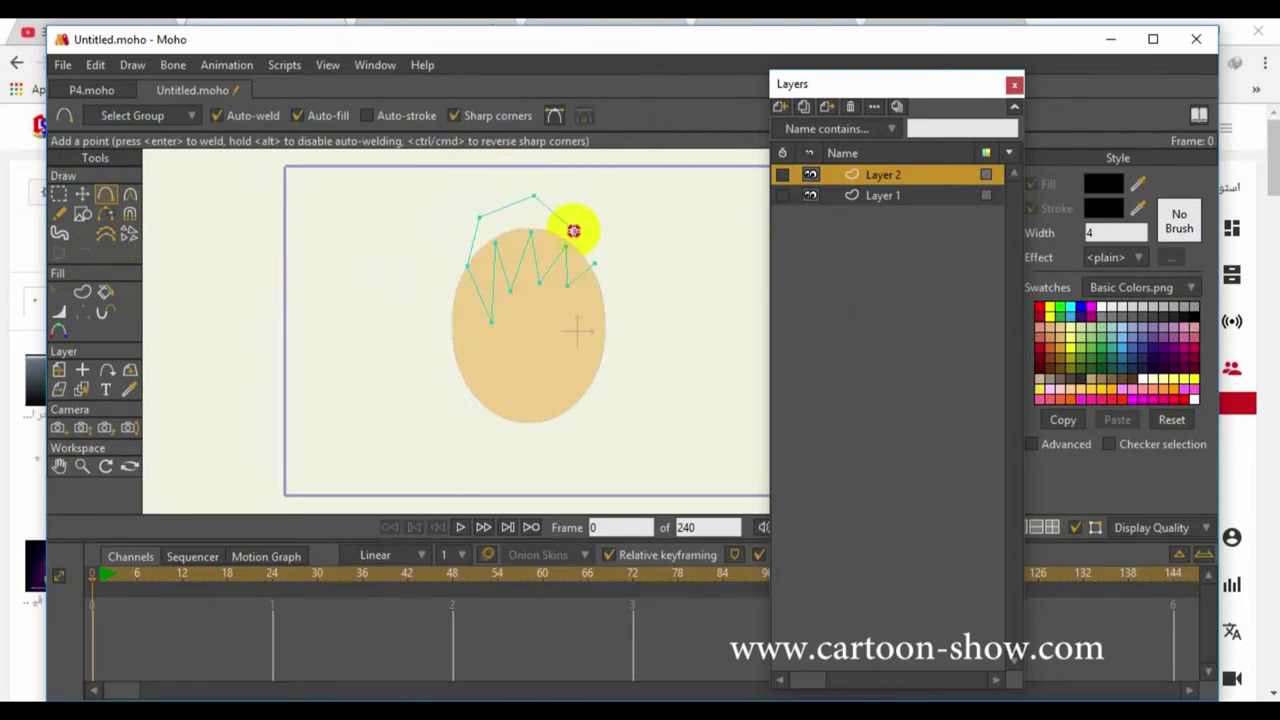
pyautogui.click(595, 260)
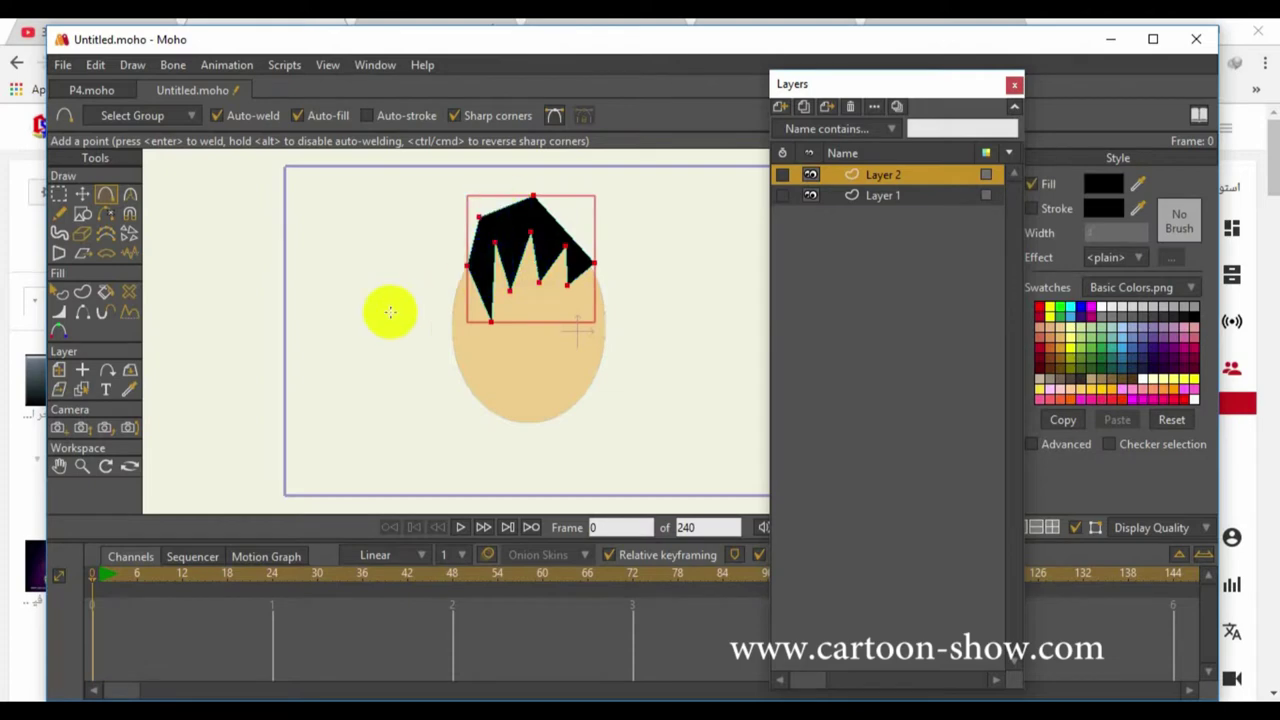
# Draw a closed, black-filled triangle beside the head on Layer 2 with auto-stroke off
pyautogui.moveTo(293, 347)
pyautogui.mouseDown()
pyautogui.moveTo(312, 233)
pyautogui.moveTo(409, 330)
pyautogui.mouseUp()
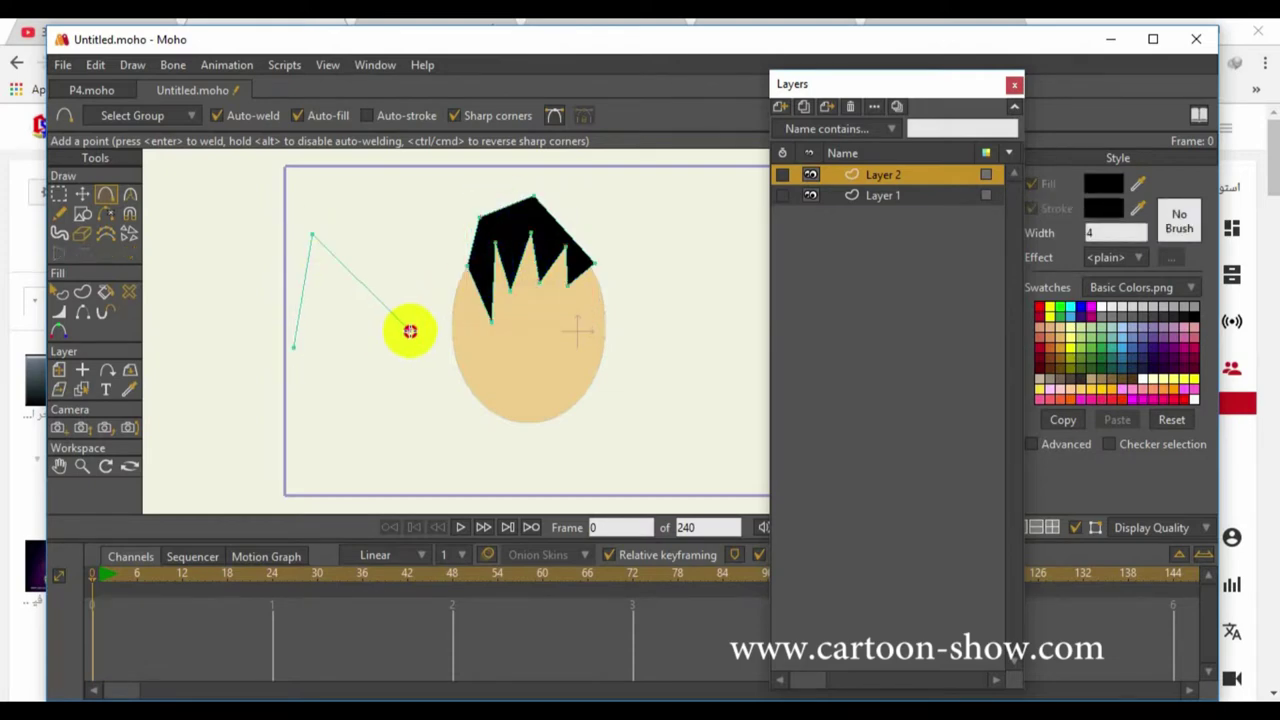
pyautogui.click(369, 116)
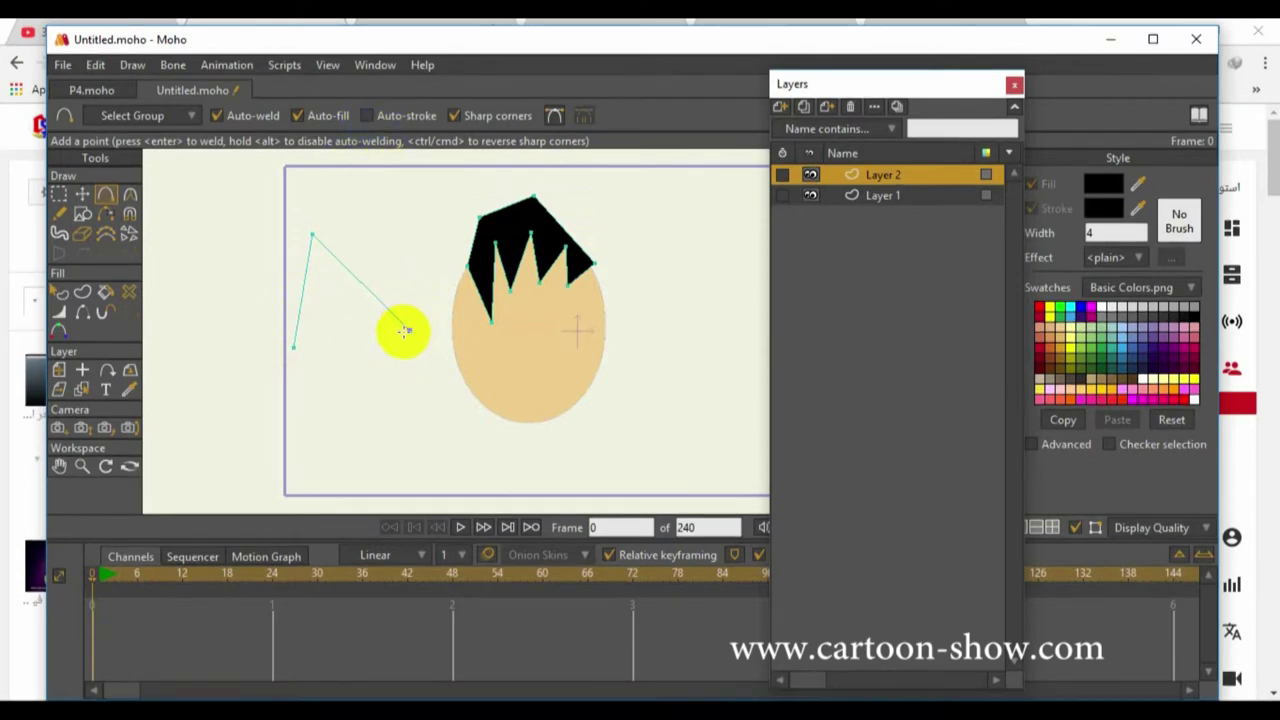
pyautogui.moveTo(398, 333); pyautogui.dragTo(293, 347)
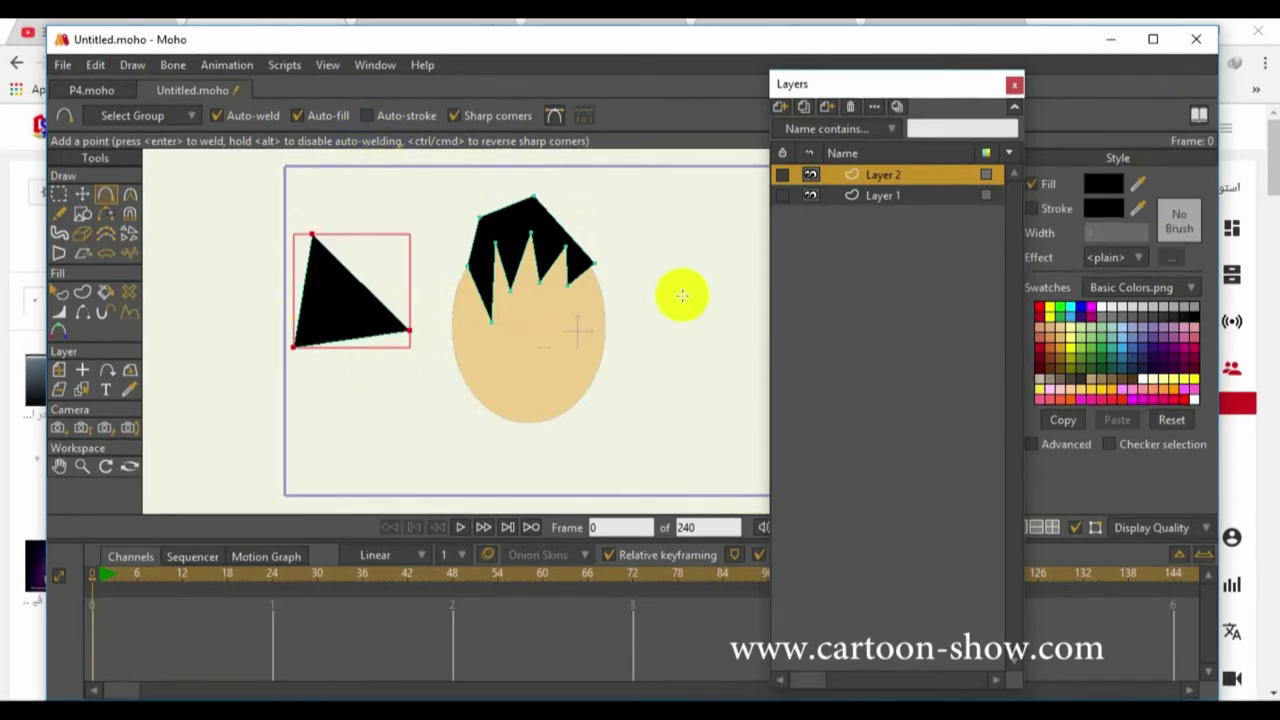
# Switch to Layer 1 and draw a black round eye and a small black oval mouth on the face
pyautogui.click(860, 196)
pyautogui.click(875, 175)
pyautogui.click(872, 196)
pyautogui.click(878, 175)
pyautogui.click(879, 198)
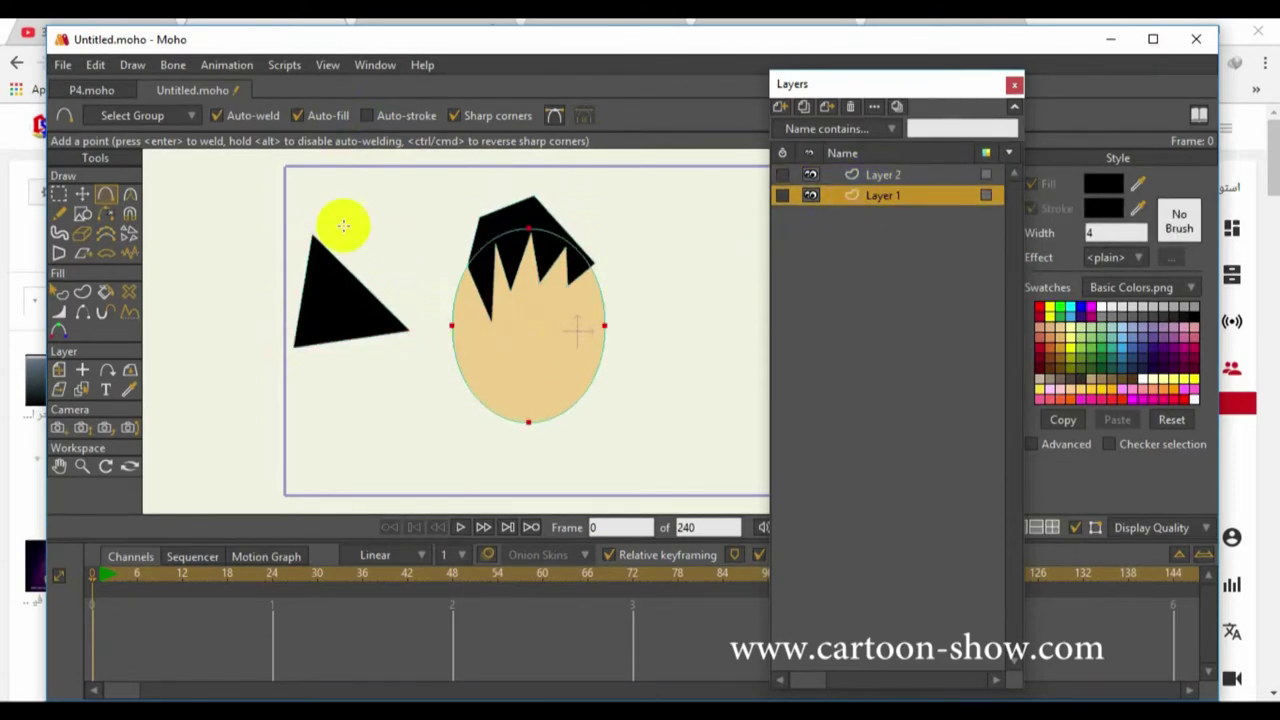
pyautogui.click(83, 213)
pyautogui.moveTo(541, 300); pyautogui.dragTo(547, 406)
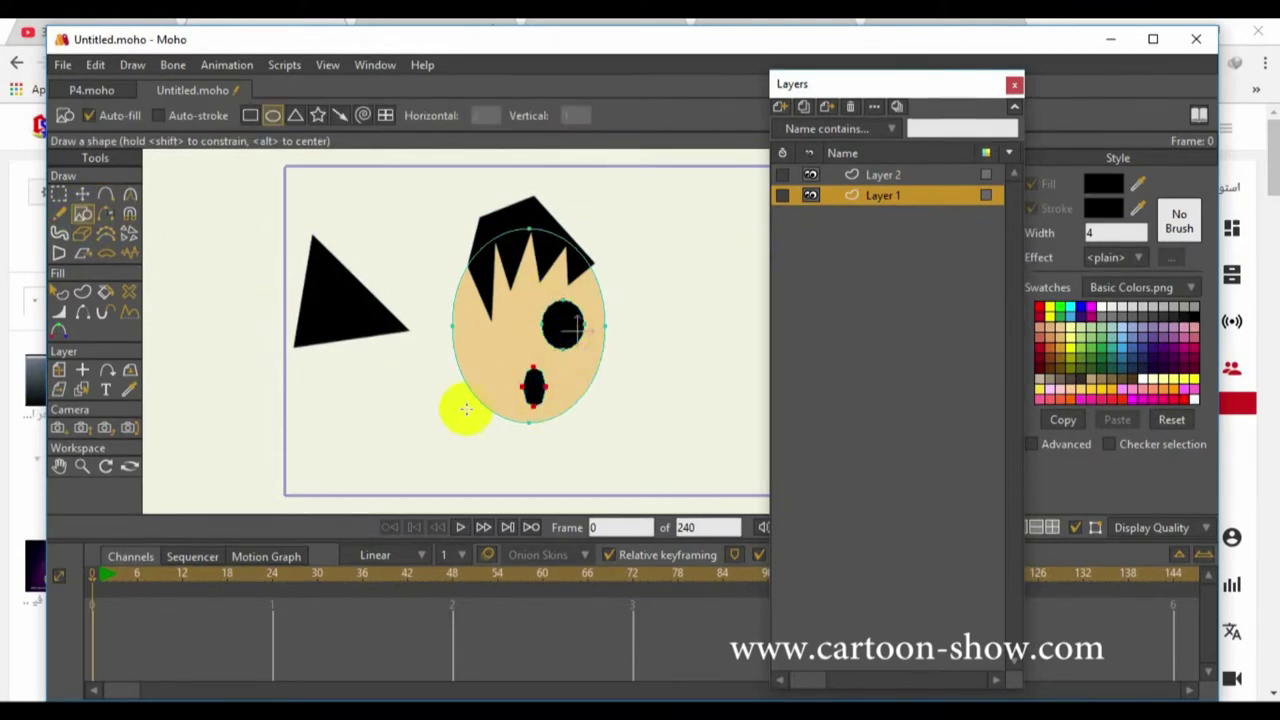
# Close the Untitled.moho document without saving its changes
pyautogui.click(146, 90)
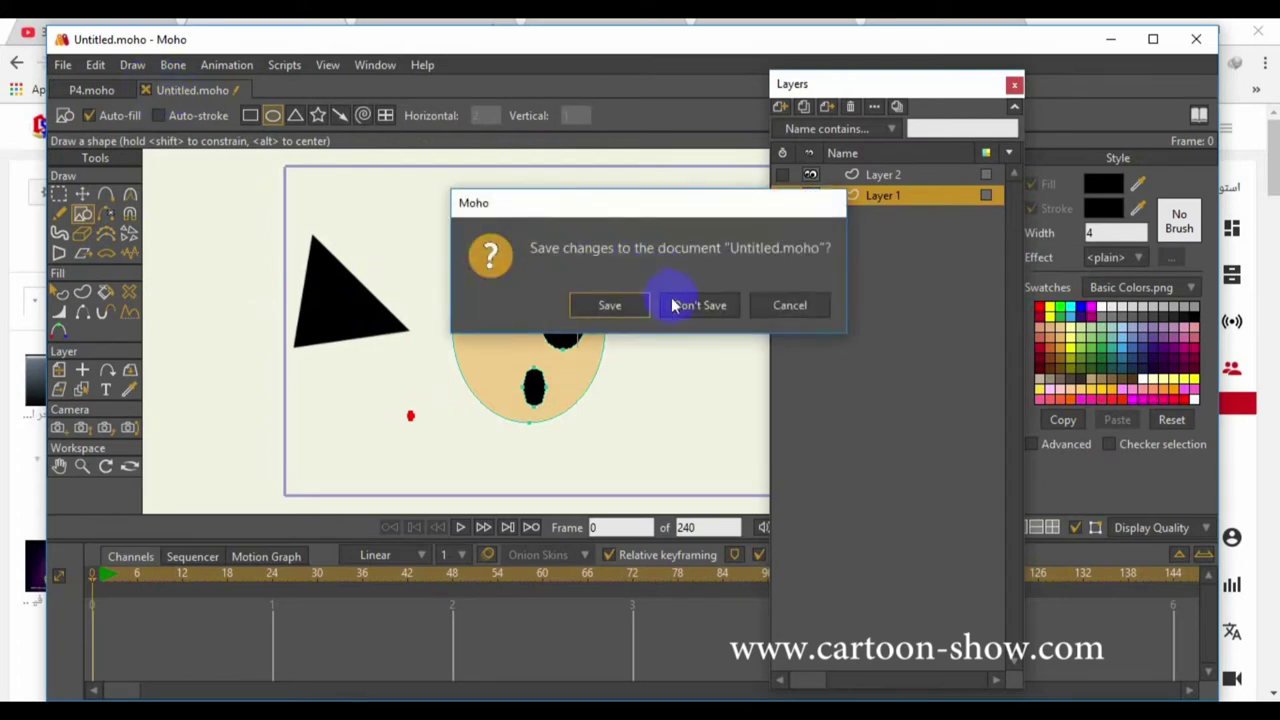
pyautogui.click(673, 305)
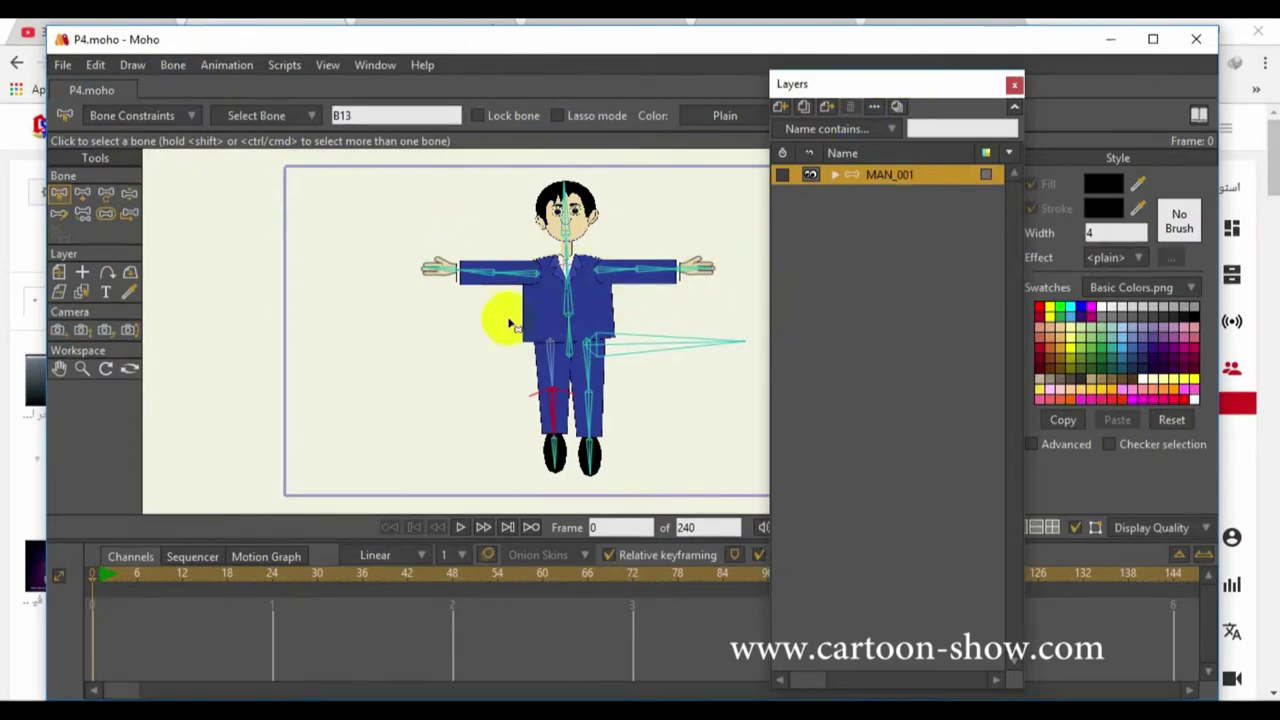
# Test the bend of the character's right lower leg with Manipulate Bones and examine the leg bones up close
pyautogui.scroll(3, 557, 370)
pyautogui.scroll(-2, 550, 366)
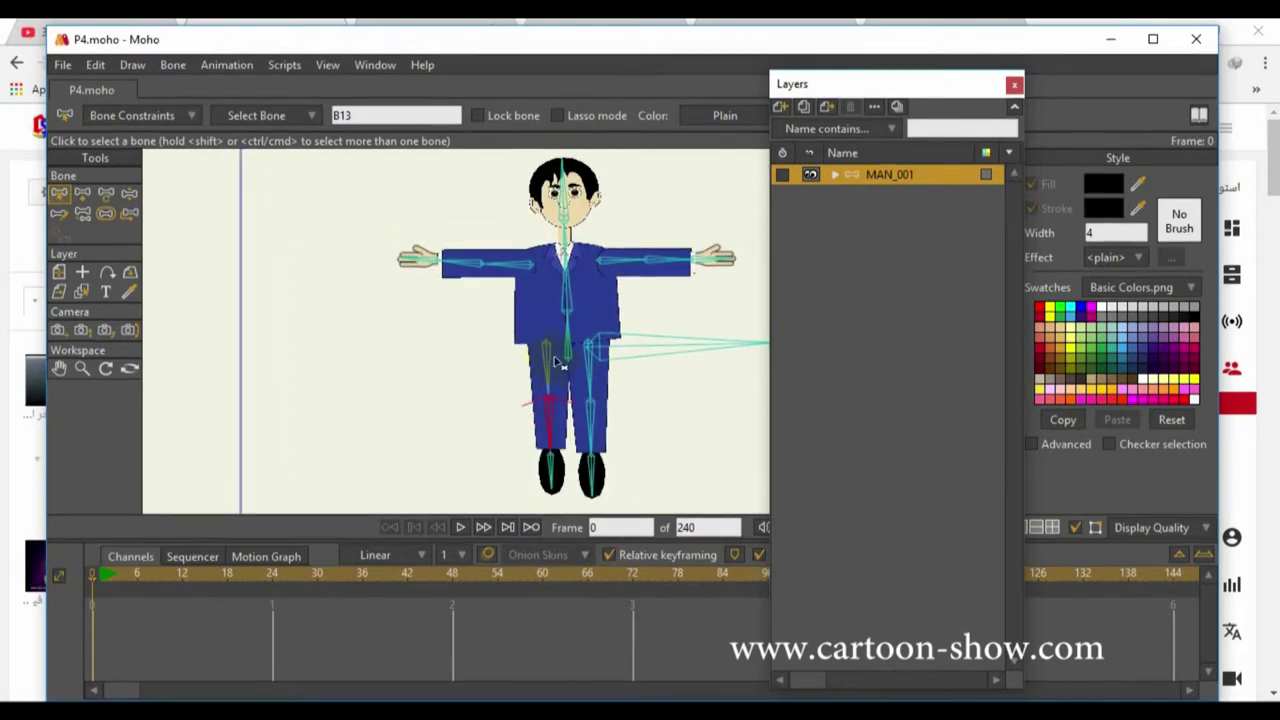
pyautogui.click(127, 195)
pyautogui.moveTo(543, 423); pyautogui.dragTo(486, 371)
pyautogui.scroll(5, 466, 391)
pyautogui.click(59, 369)
pyautogui.moveTo(370, 440); pyautogui.dragTo(423, 291)
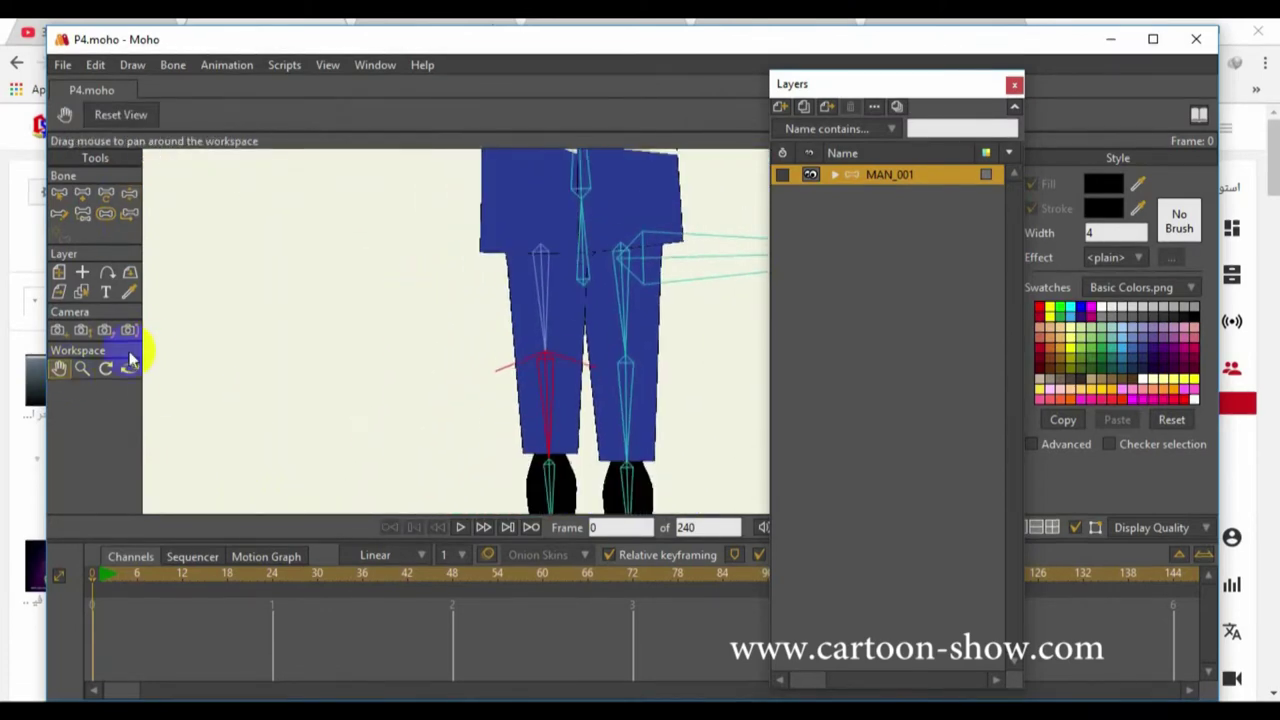
pyautogui.scroll(-5, 303, 343)
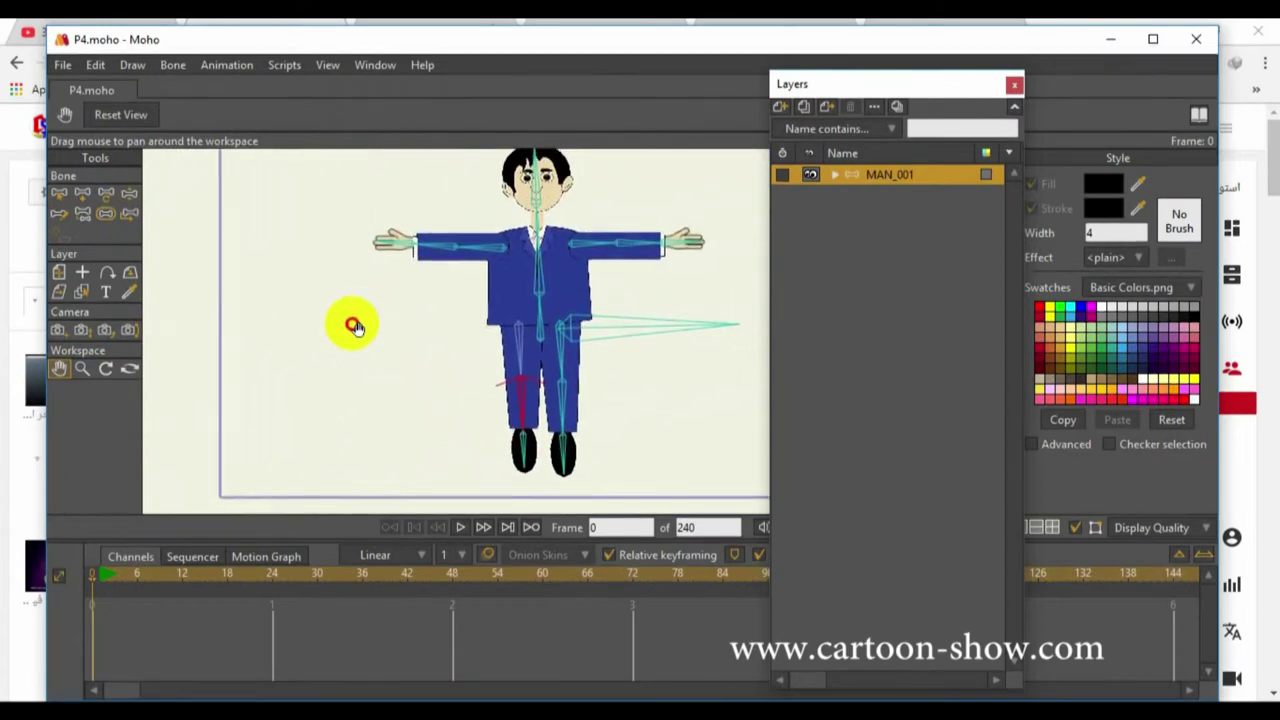
pyautogui.moveTo(353, 326); pyautogui.dragTo(346, 337)
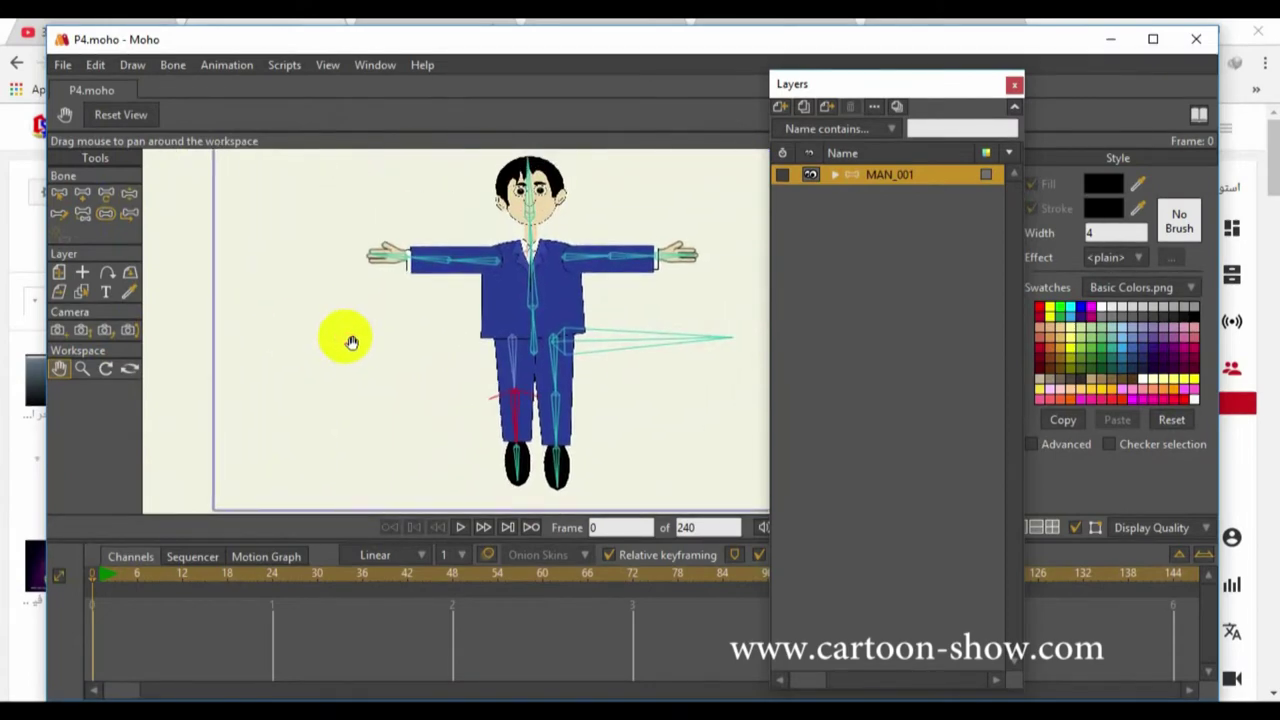
# Review the sublayers inside the MAN_001 bone layer and collapse it again
pyautogui.click(837, 175)
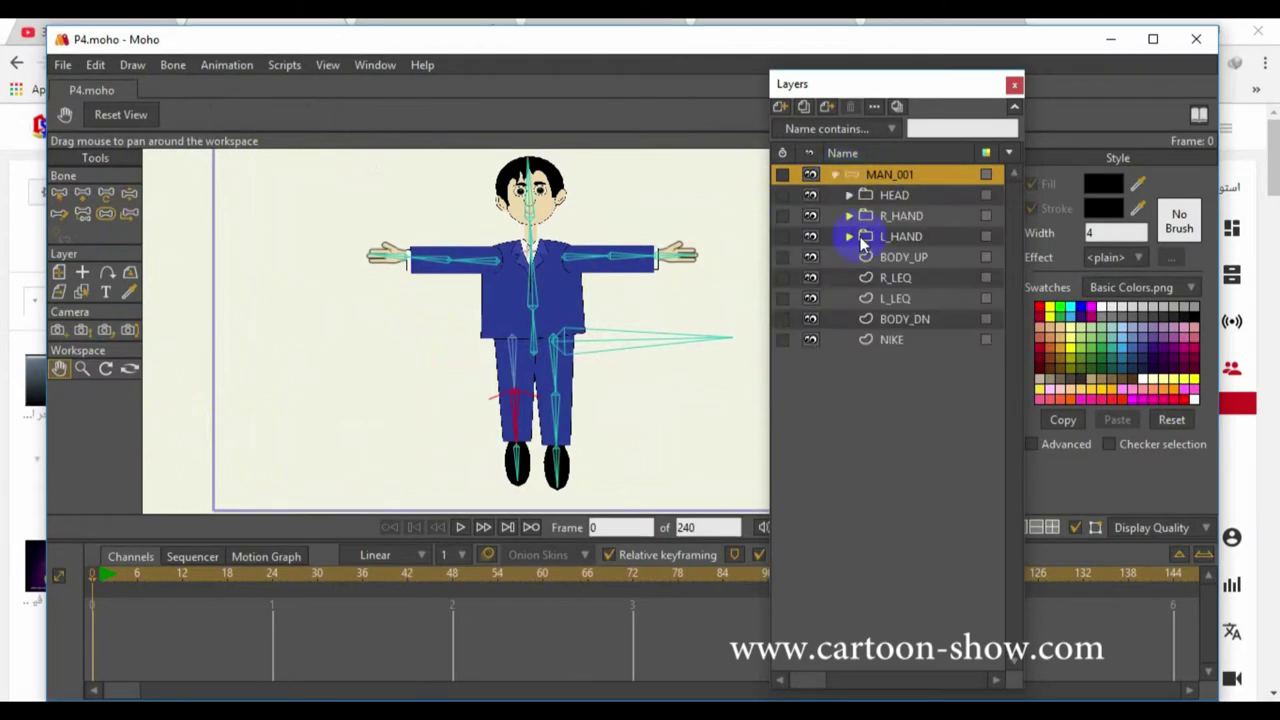
pyautogui.click(835, 176)
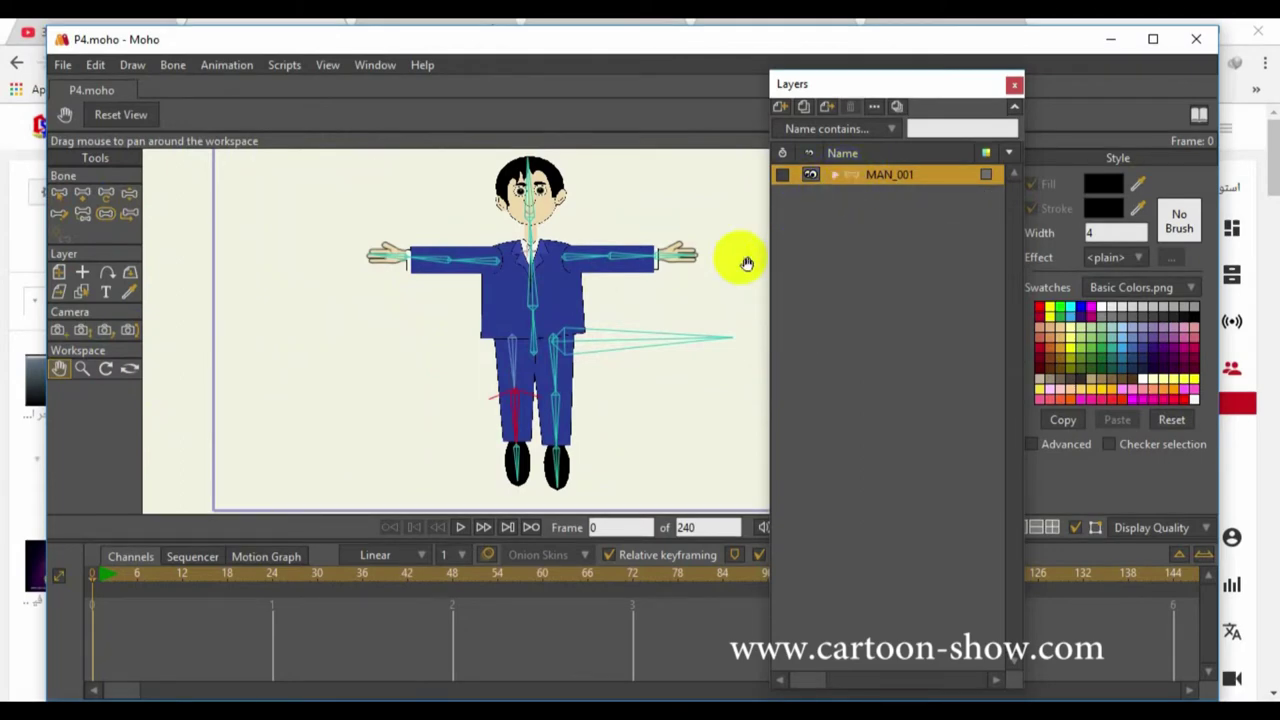
# Test the rig by swinging the right lower leg, the thigh and the torso with Manipulate Bones
pyautogui.click(59, 194)
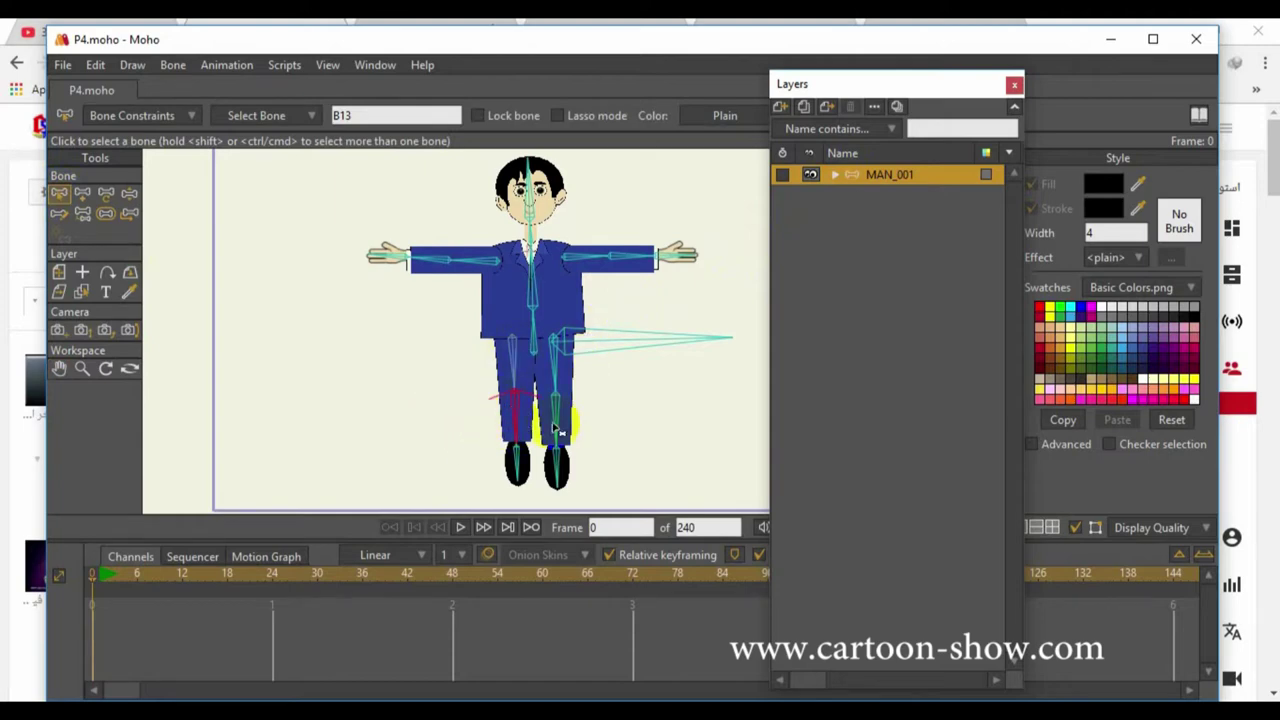
pyautogui.click(129, 193)
pyautogui.moveTo(520, 428); pyautogui.dragTo(479, 373)
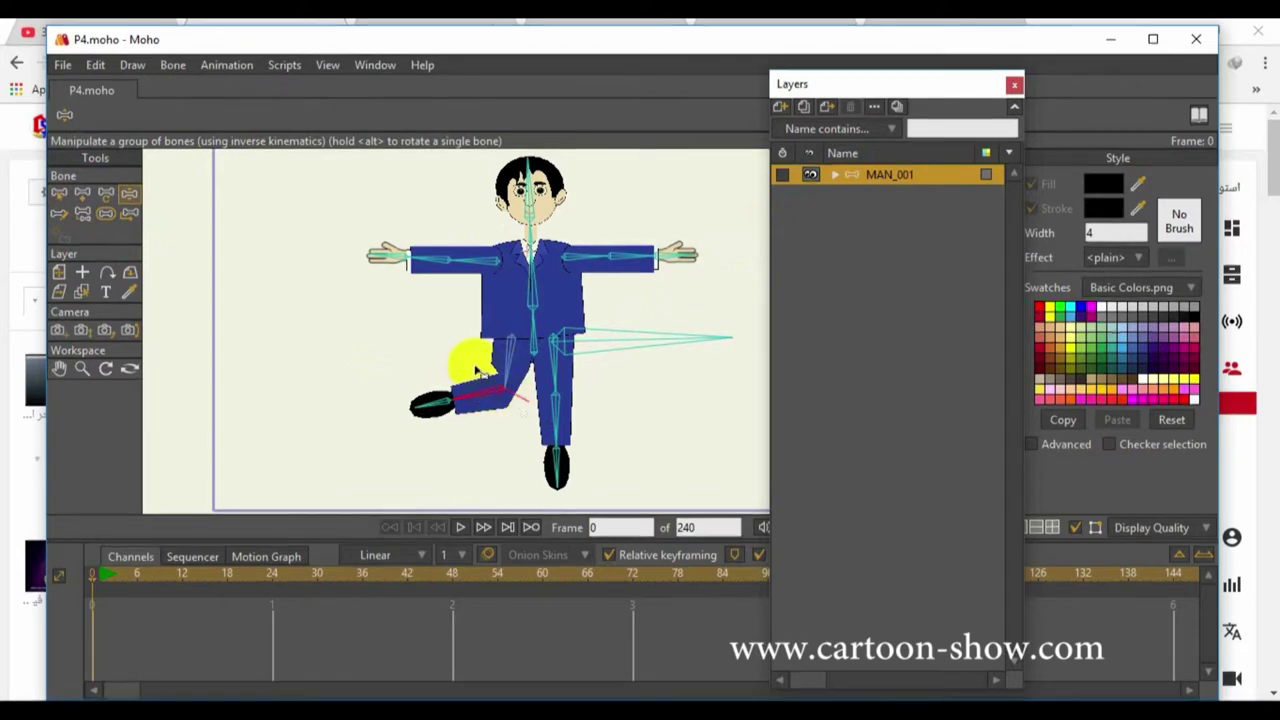
pyautogui.moveTo(510, 368)
pyautogui.mouseDown()
pyautogui.moveTo(467, 343)
pyautogui.moveTo(491, 371)
pyautogui.mouseUp()
pyautogui.moveTo(536, 290); pyautogui.dragTo(517, 294)
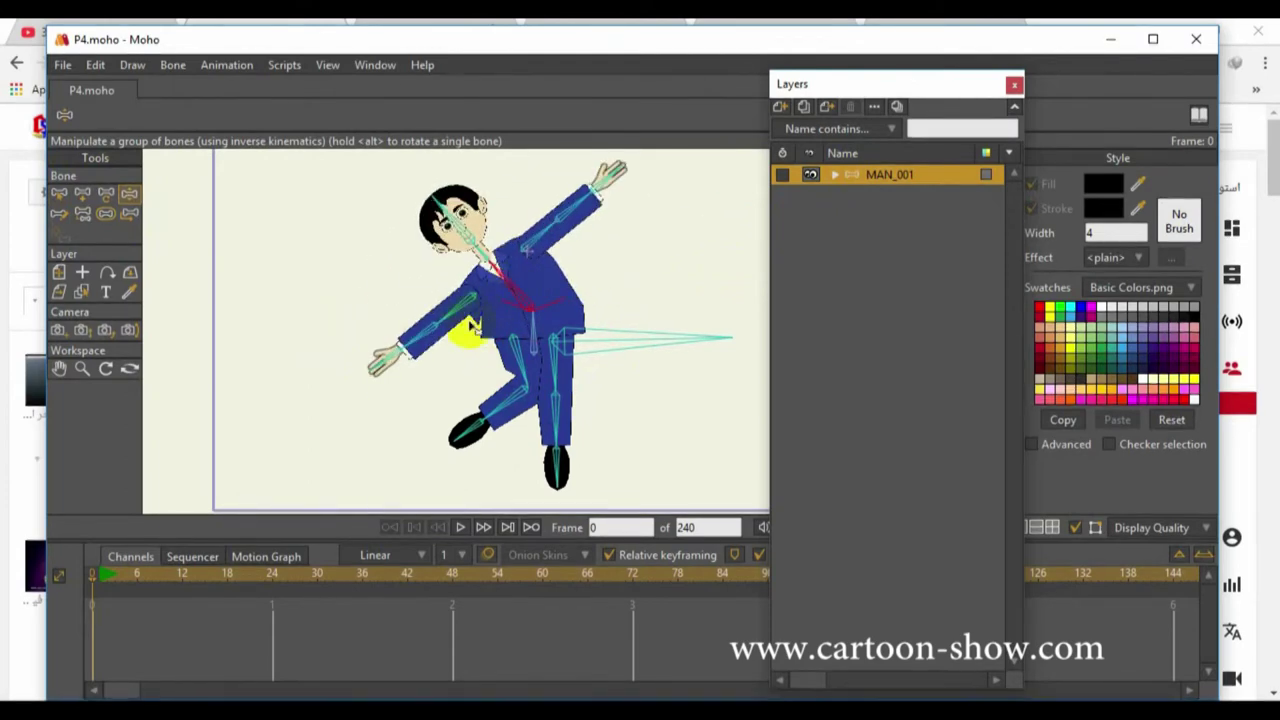
pyautogui.moveTo(517, 294); pyautogui.dragTo(538, 284)
pyautogui.moveTo(510, 410); pyautogui.dragTo(514, 429)
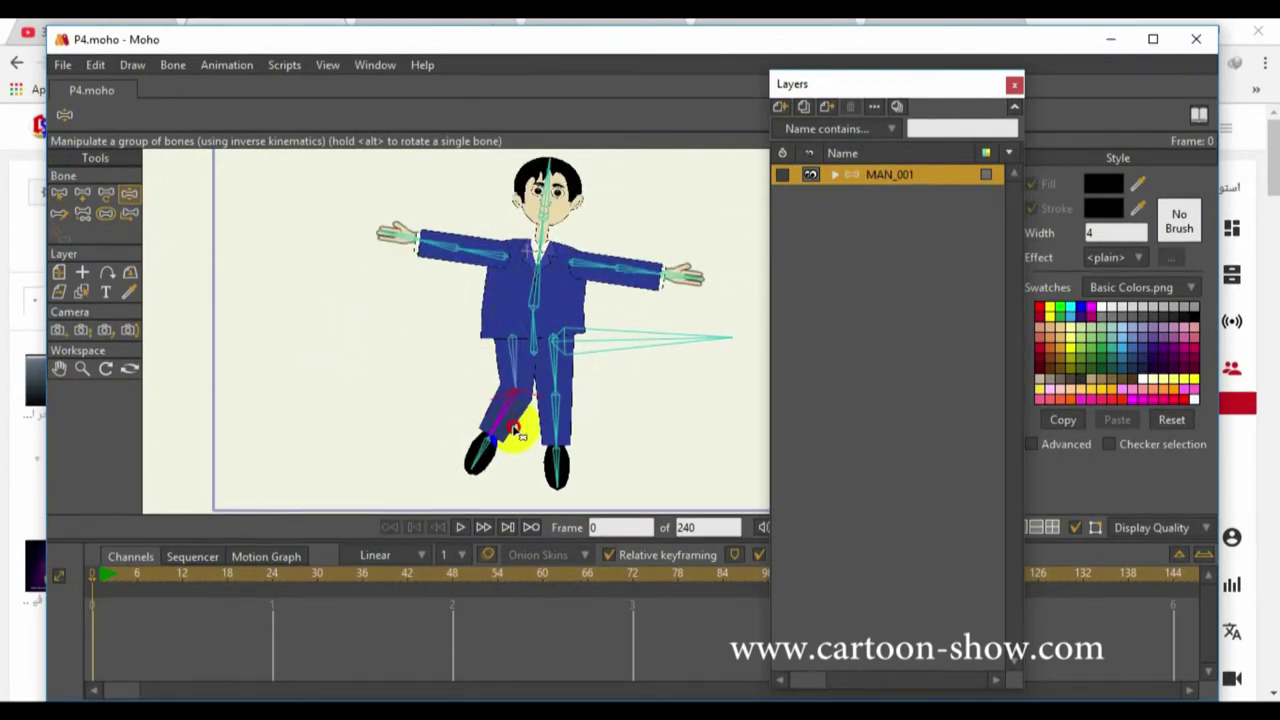
# Clear the bone selection and select the character's right lower leg bone, B13
pyautogui.click(59, 193)
pyautogui.click(225, 322)
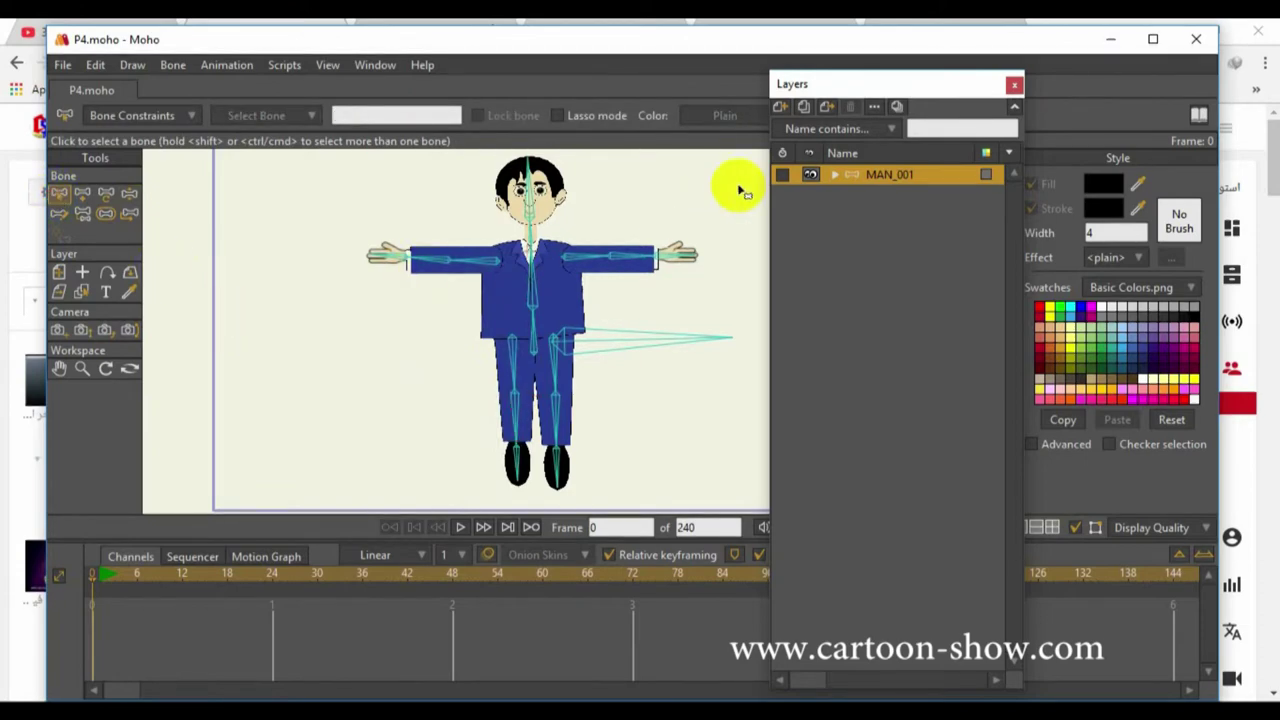
pyautogui.click(514, 412)
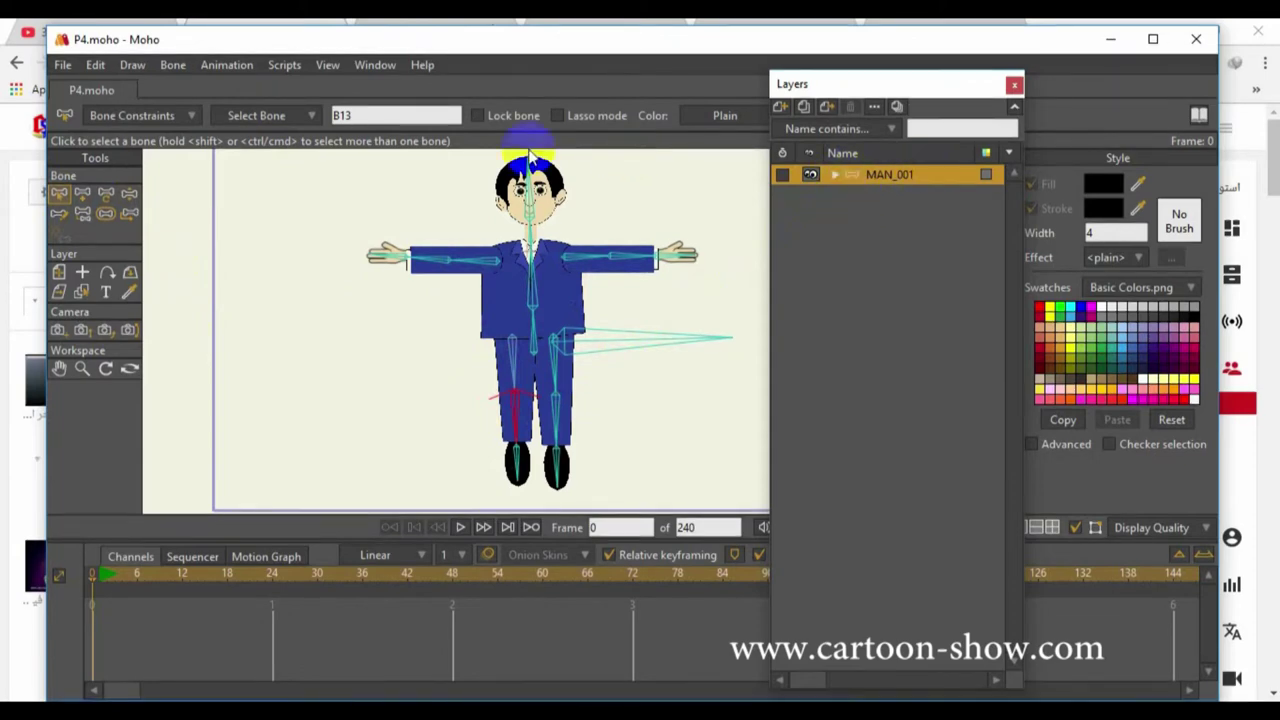
# Show the Actions window and arrange it and the Layers window clear of the character
pyautogui.click(380, 66)
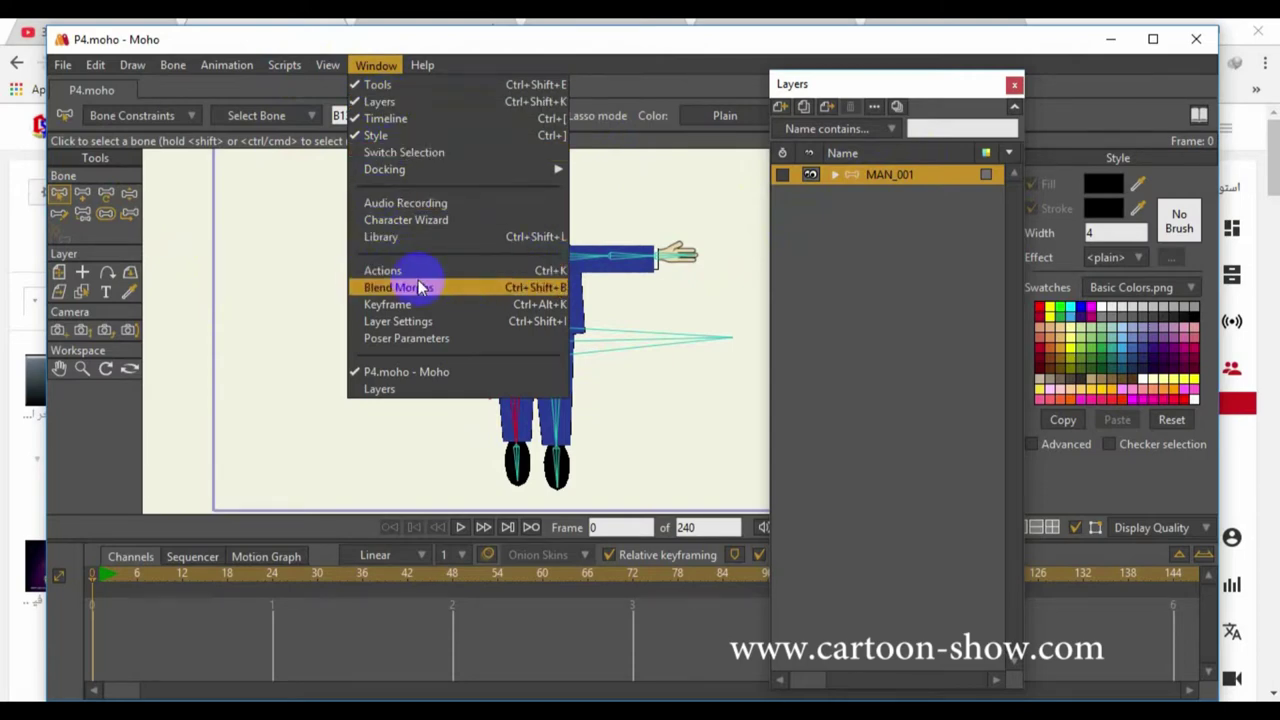
pyautogui.click(383, 271)
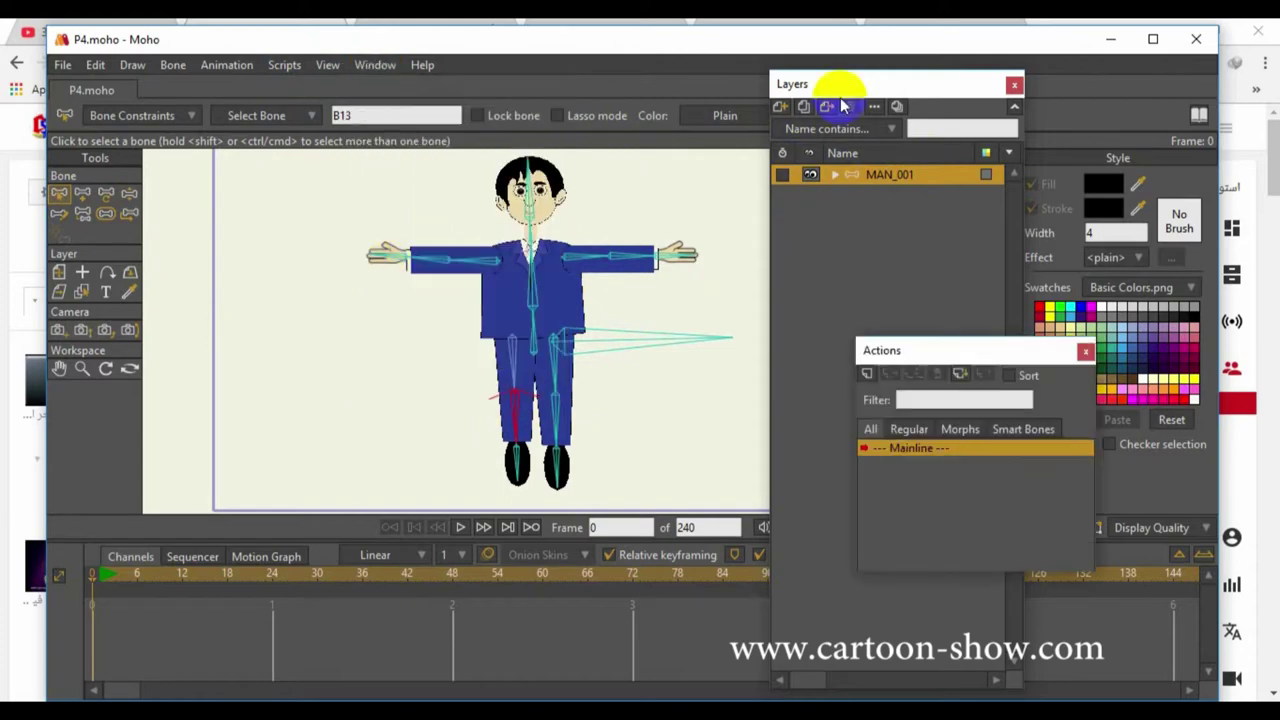
pyautogui.moveTo(855, 88); pyautogui.dragTo(990, 45)
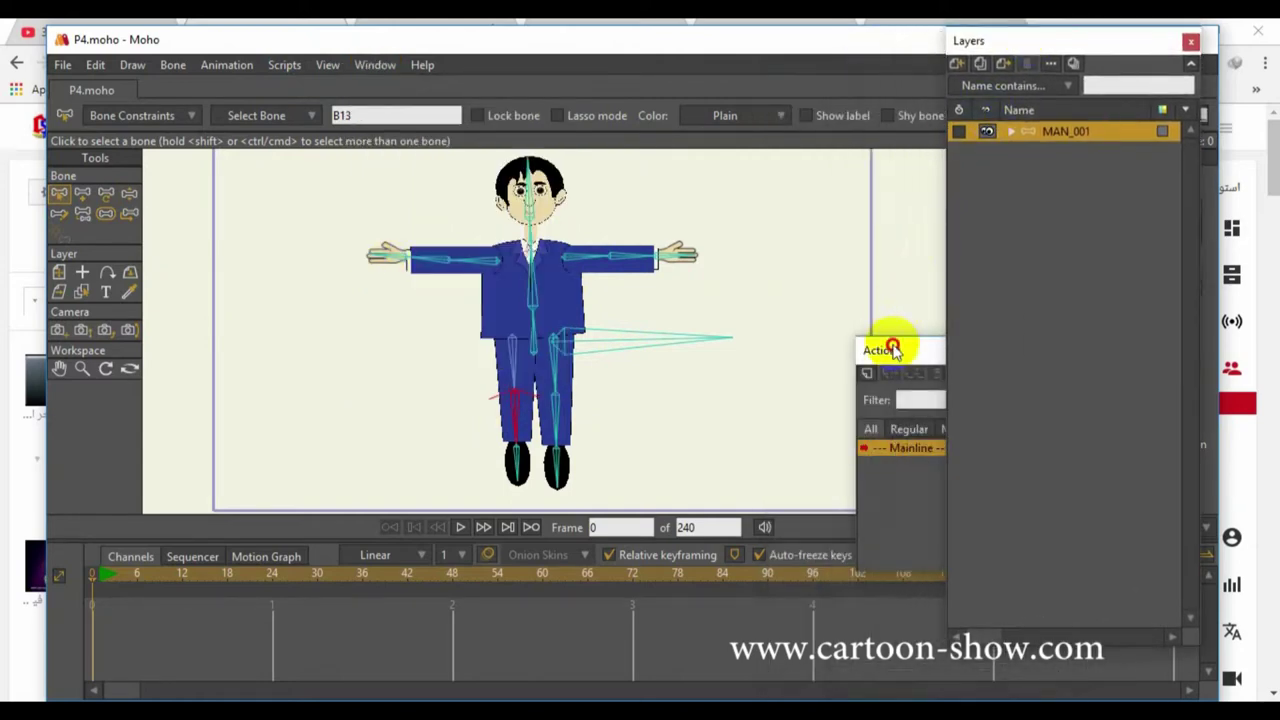
pyautogui.moveTo(897, 352); pyautogui.dragTo(772, 165)
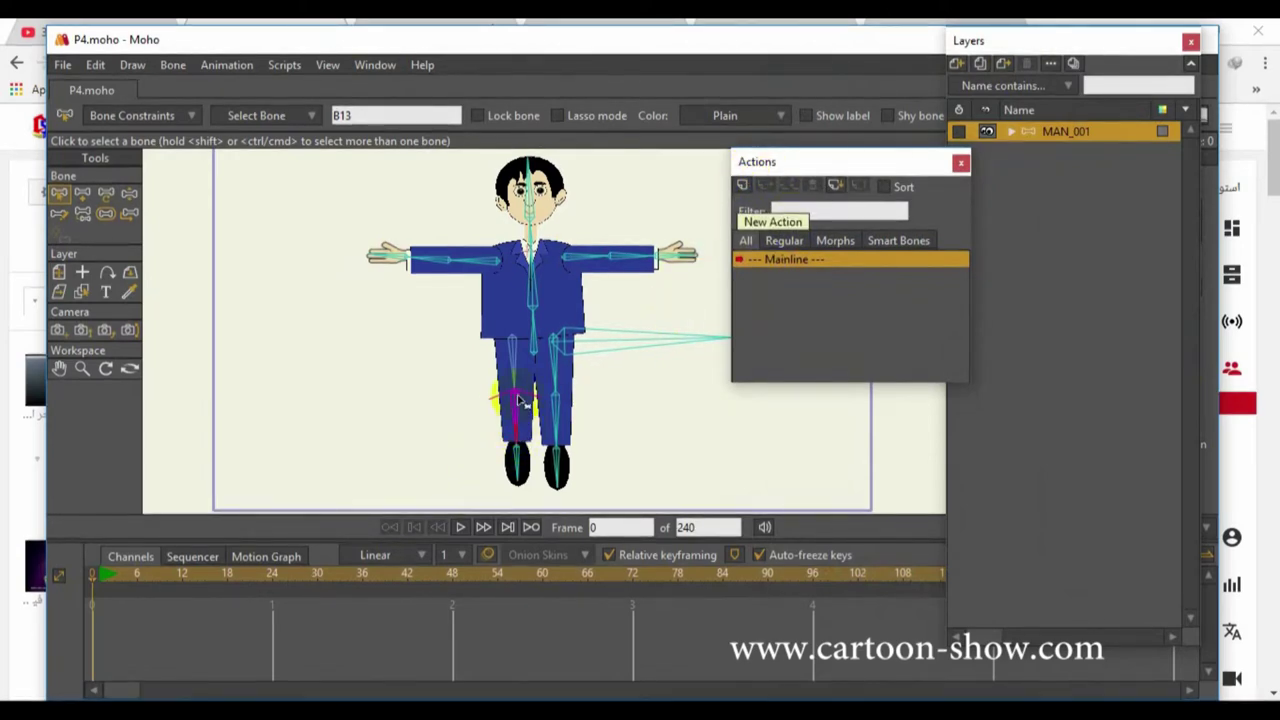
# Create a new action for the selected lower leg bone, keeping the action name B13 to match the bone
pyautogui.click(742, 186)
pyautogui.moveTo(634, 321); pyautogui.dragTo(696, 315)
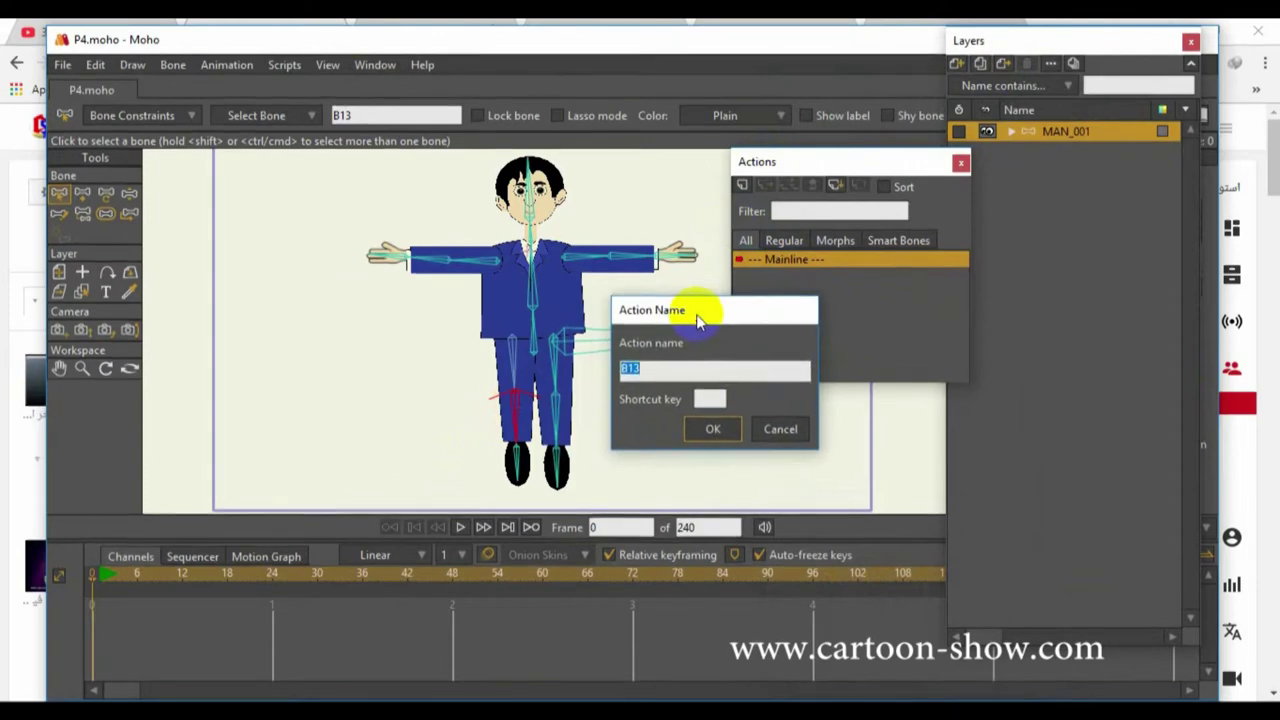
pyautogui.click(645, 369)
pyautogui.doubleClick(624, 369)
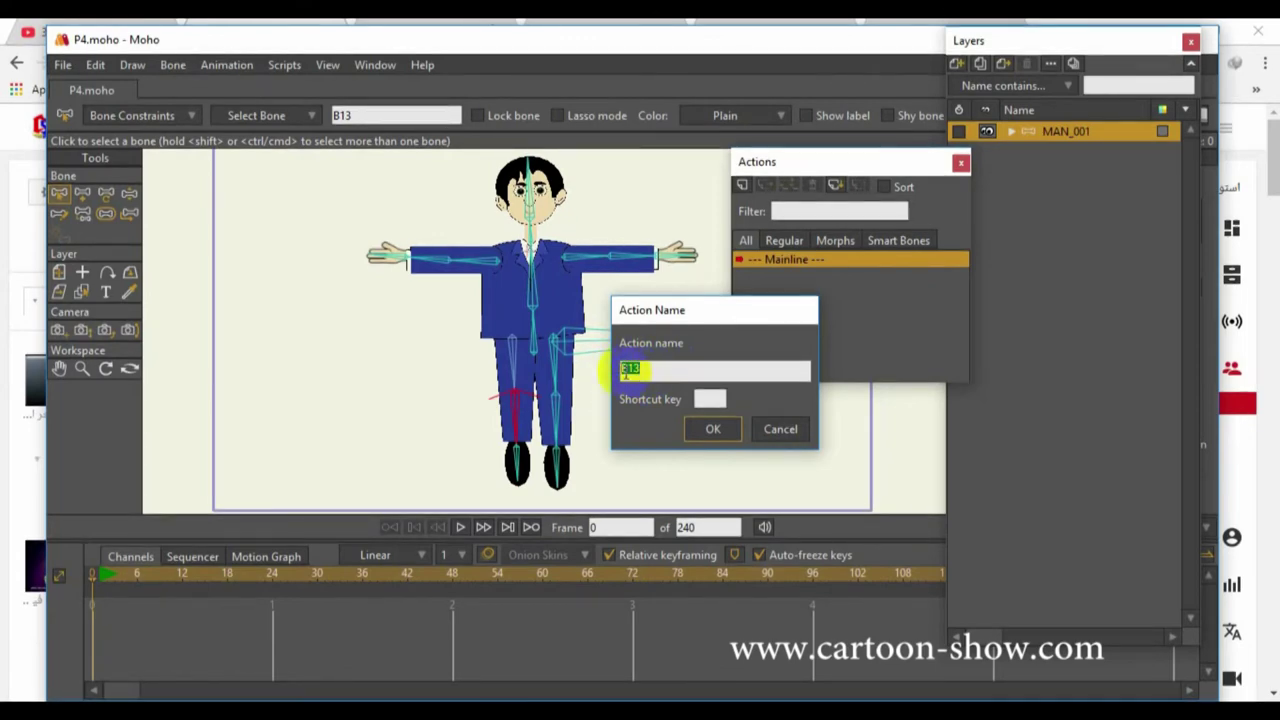
pyautogui.moveTo(664, 318); pyautogui.dragTo(425, 68)
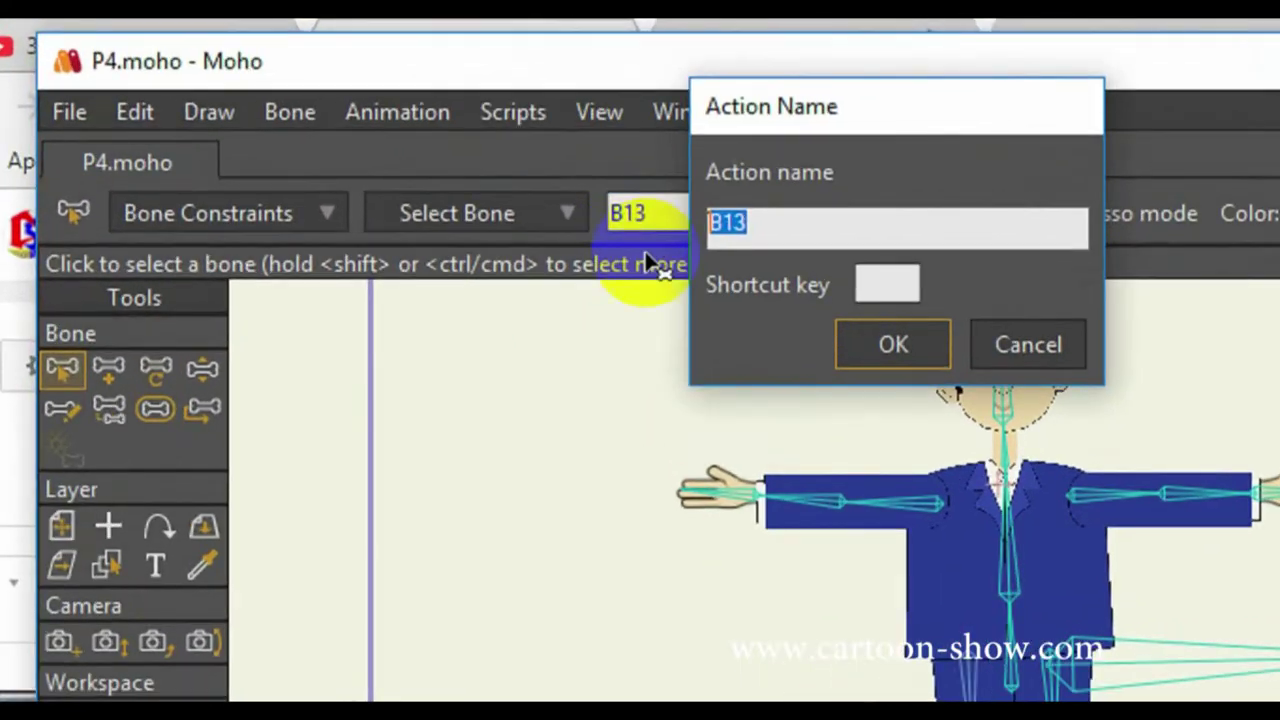
pyautogui.moveTo(779, 110); pyautogui.dragTo(909, 157)
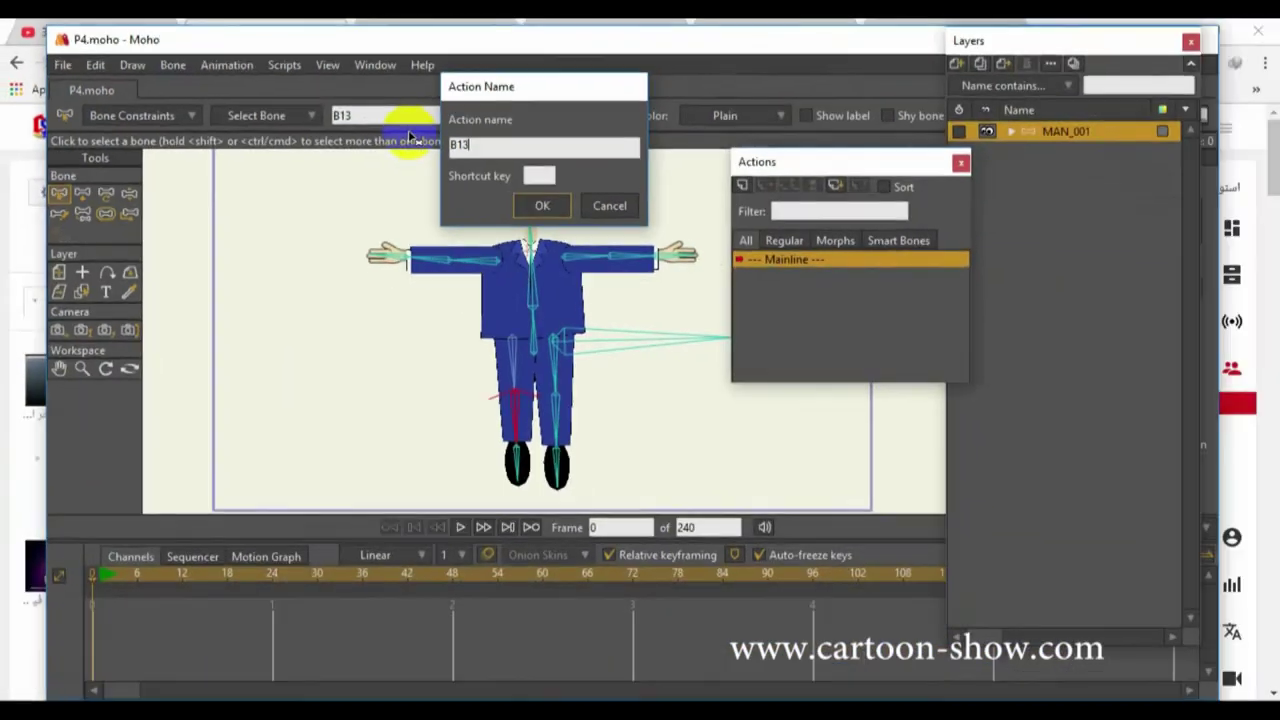
pyautogui.click(542, 206)
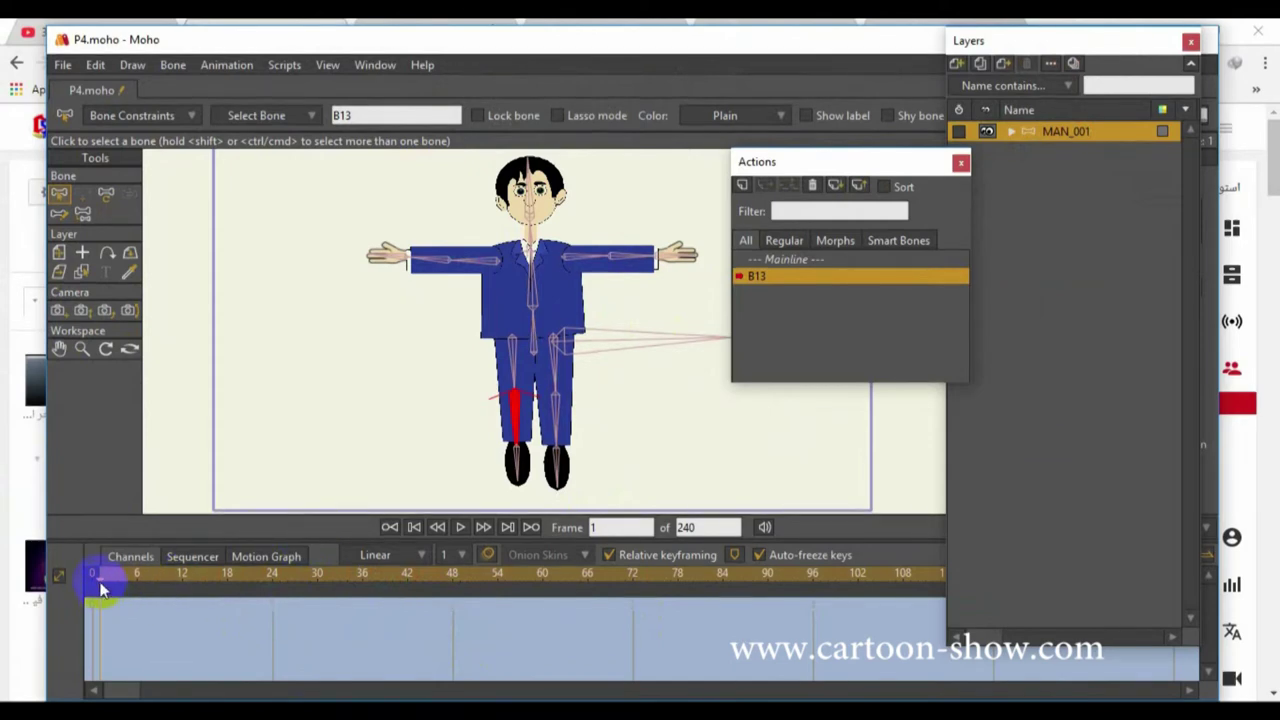
# At frame 24 of the B13 action, swing the right lower leg bone outward to an angle of about 289°
pyautogui.moveTo(100, 588); pyautogui.dragTo(268, 594)
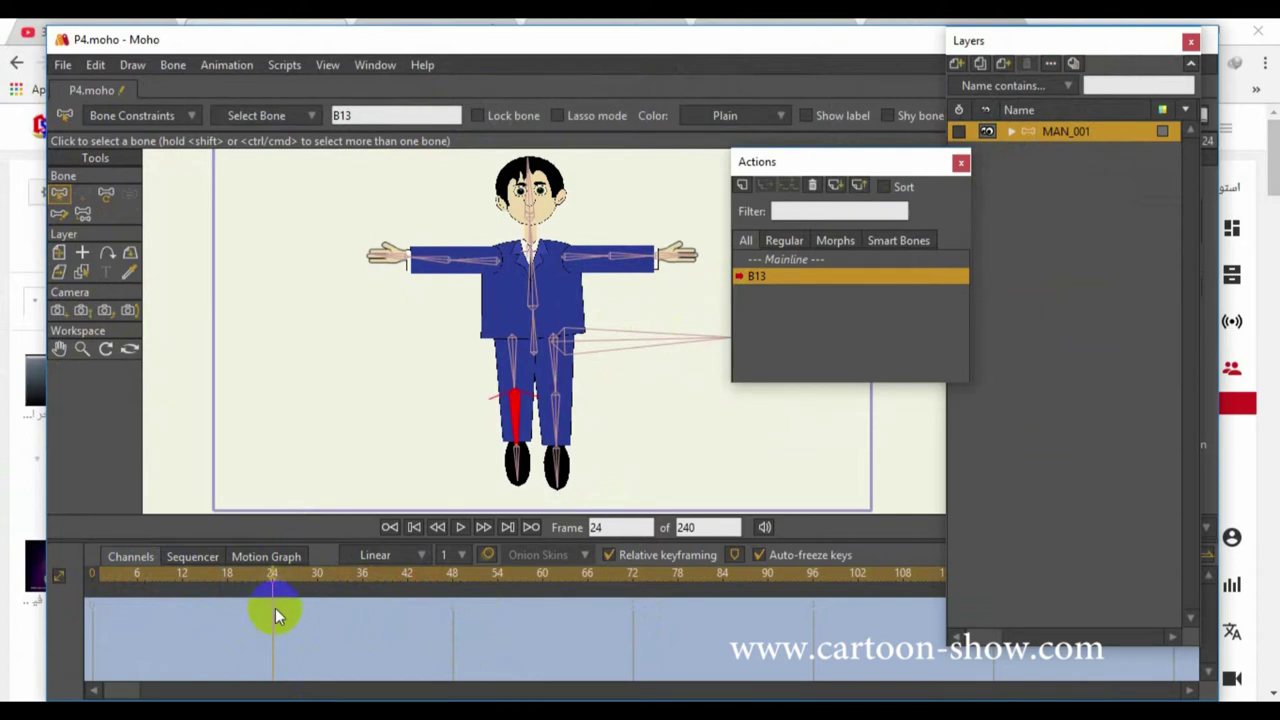
pyautogui.scroll(3, 343, 457)
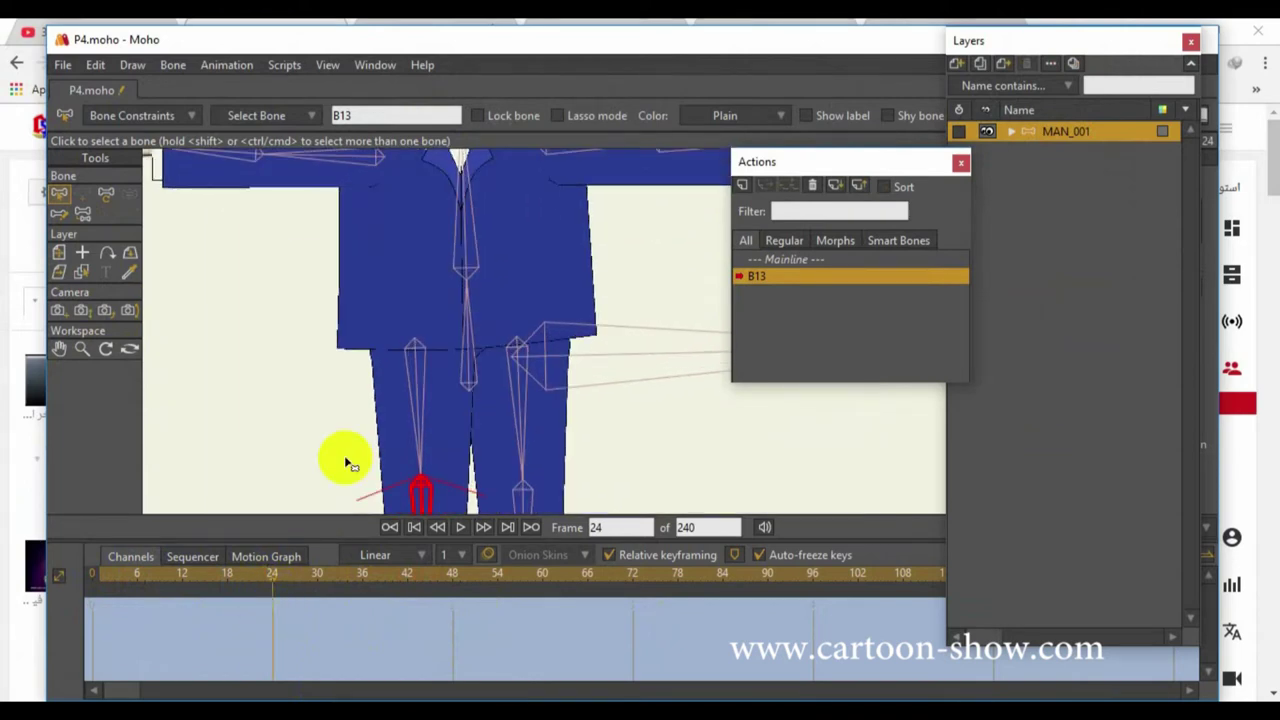
pyautogui.click(60, 349)
pyautogui.moveTo(420, 490); pyautogui.dragTo(505, 262)
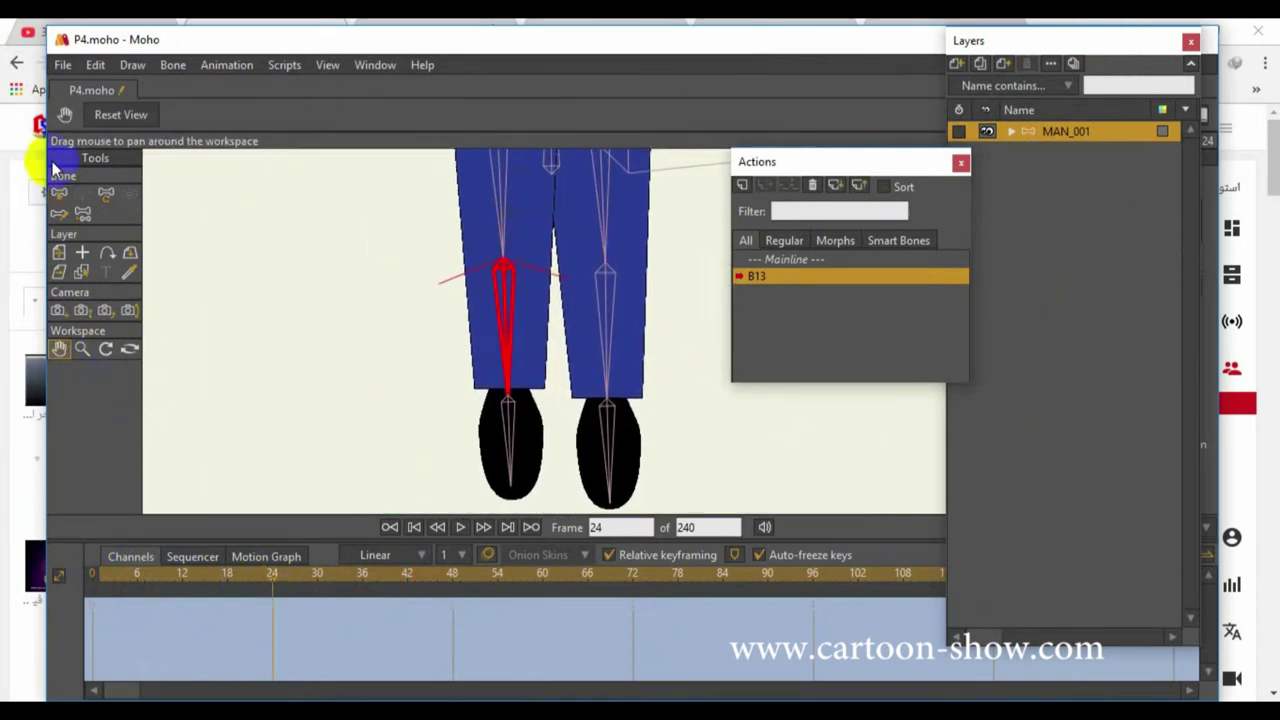
pyautogui.click(105, 197)
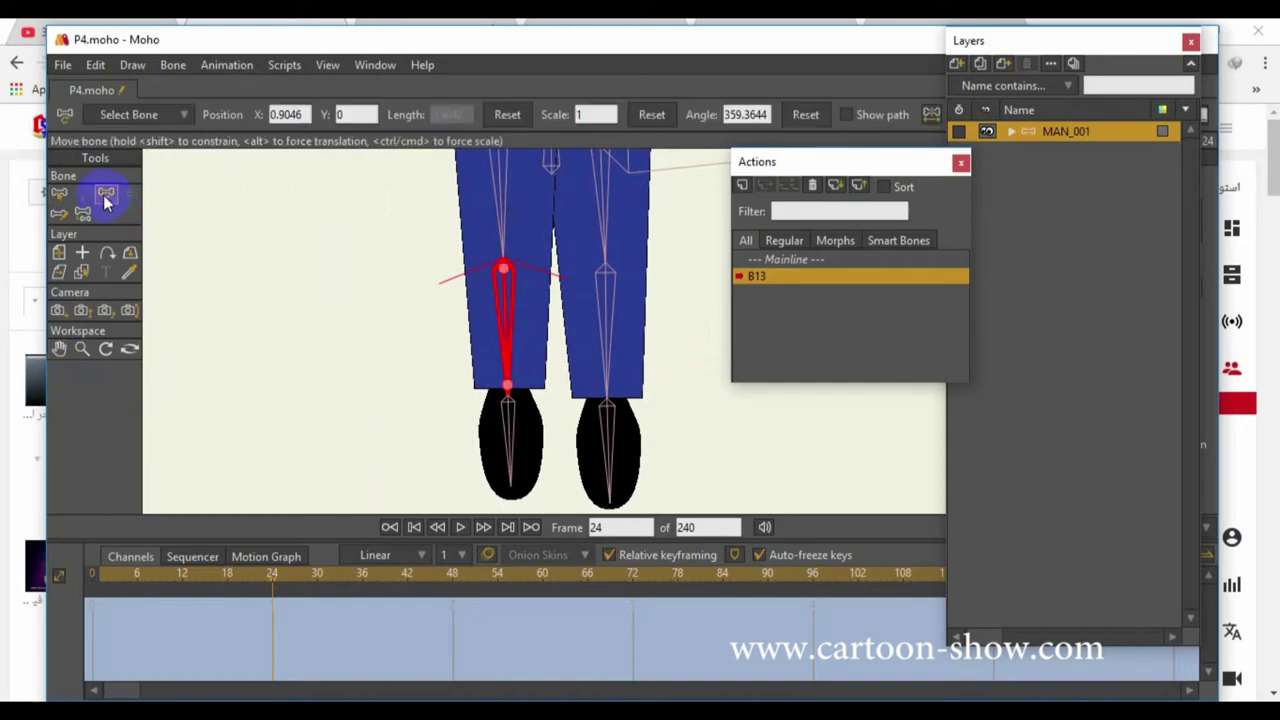
pyautogui.moveTo(509, 354); pyautogui.dragTo(413, 310)
pyautogui.click(276, 570)
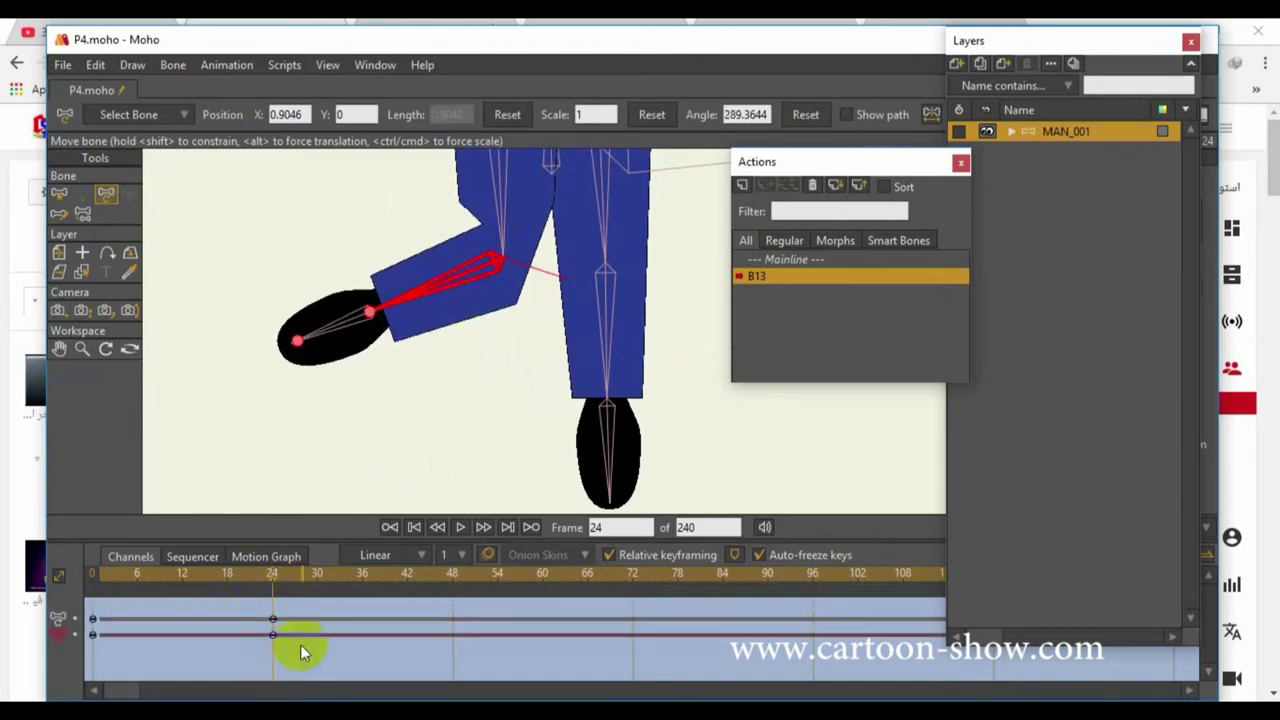
pyautogui.moveTo(93, 638); pyautogui.dragTo(257, 640)
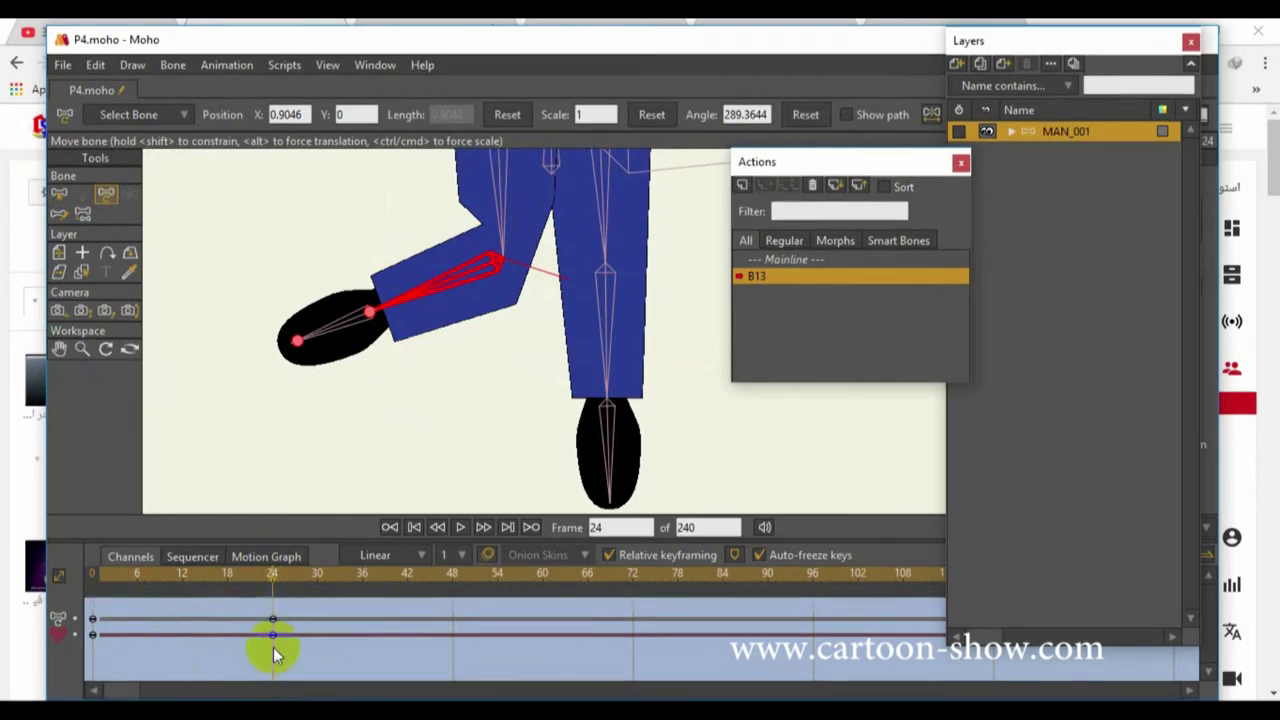
pyautogui.moveTo(273, 580)
pyautogui.mouseDown()
pyautogui.moveTo(110, 574)
pyautogui.moveTo(276, 578)
pyautogui.mouseUp()
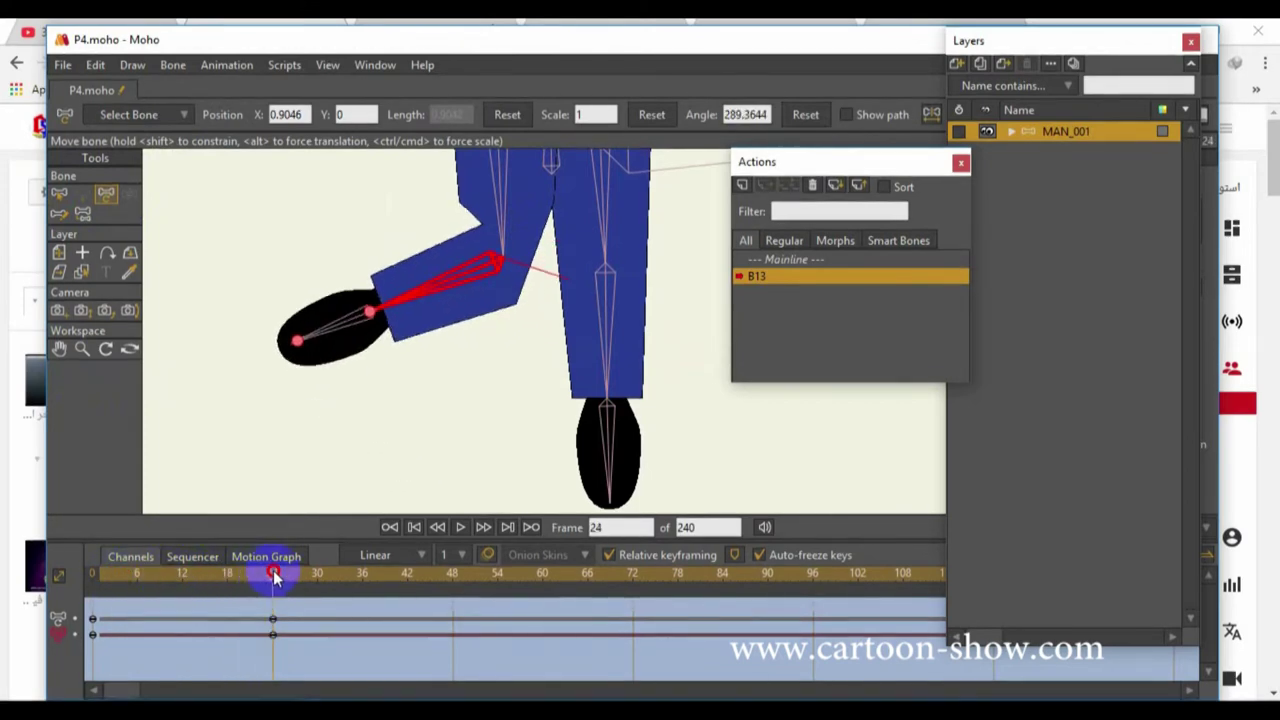
# Select the R_LEQ vector layer by picking the bent right leg's shape with the layer selection tool
pyautogui.scroll(3, 346, 282)
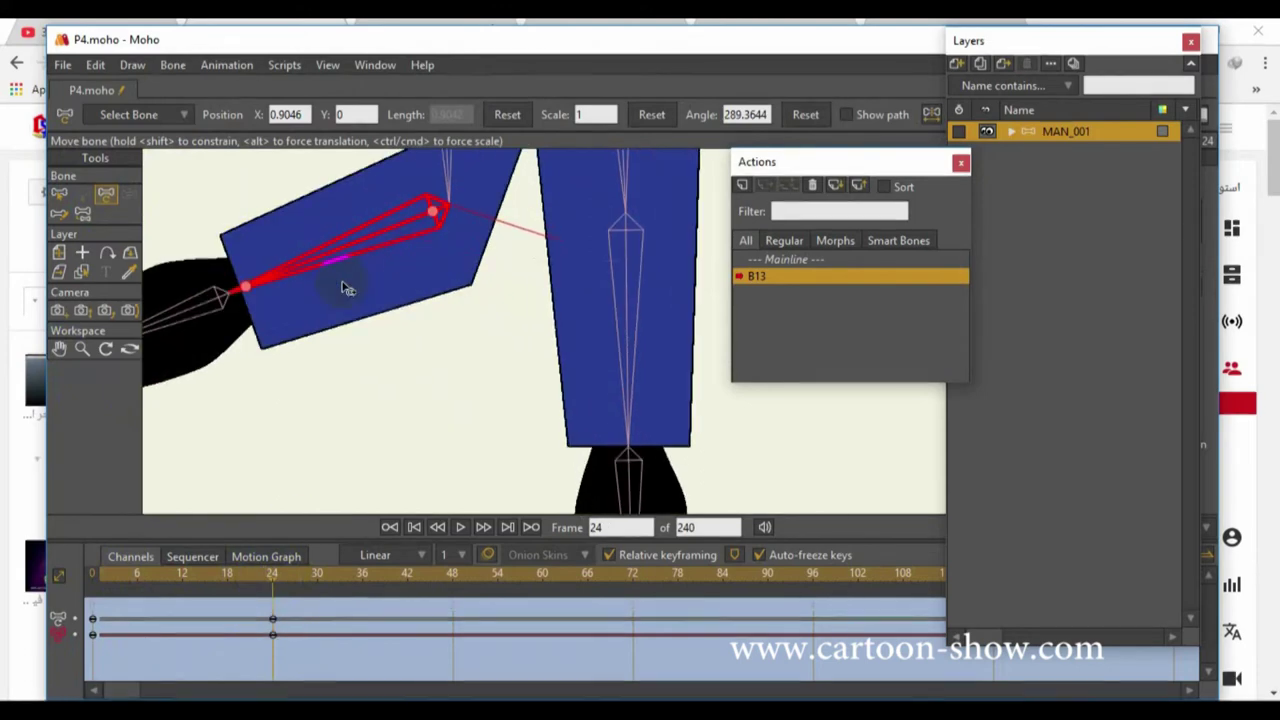
pyautogui.click(59, 348)
pyautogui.moveTo(249, 260); pyautogui.dragTo(404, 350)
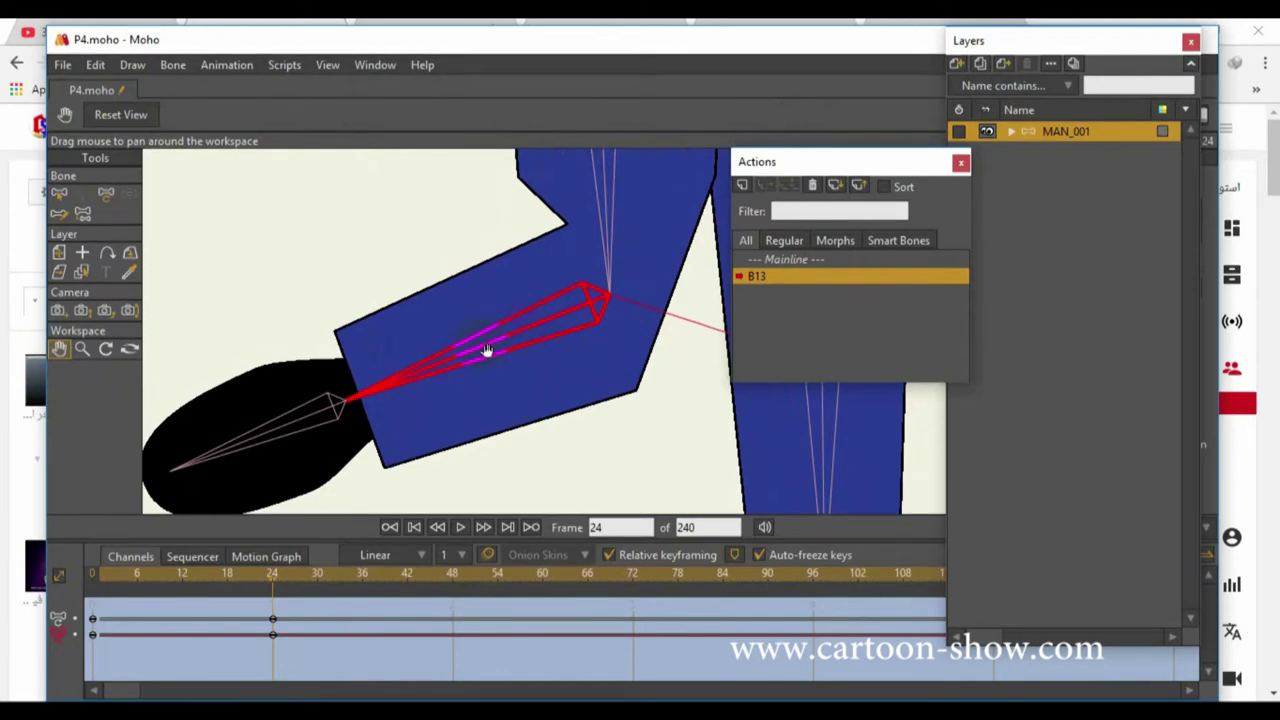
pyautogui.click(1011, 131)
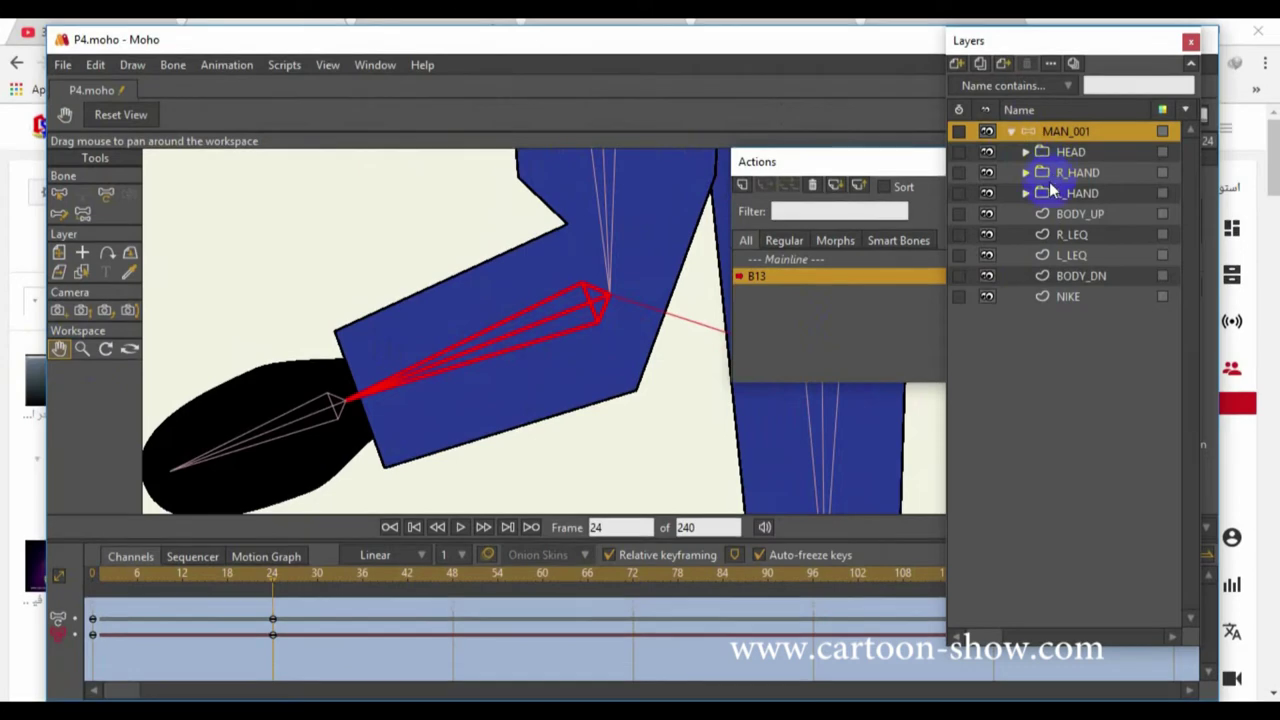
pyautogui.click(1011, 133)
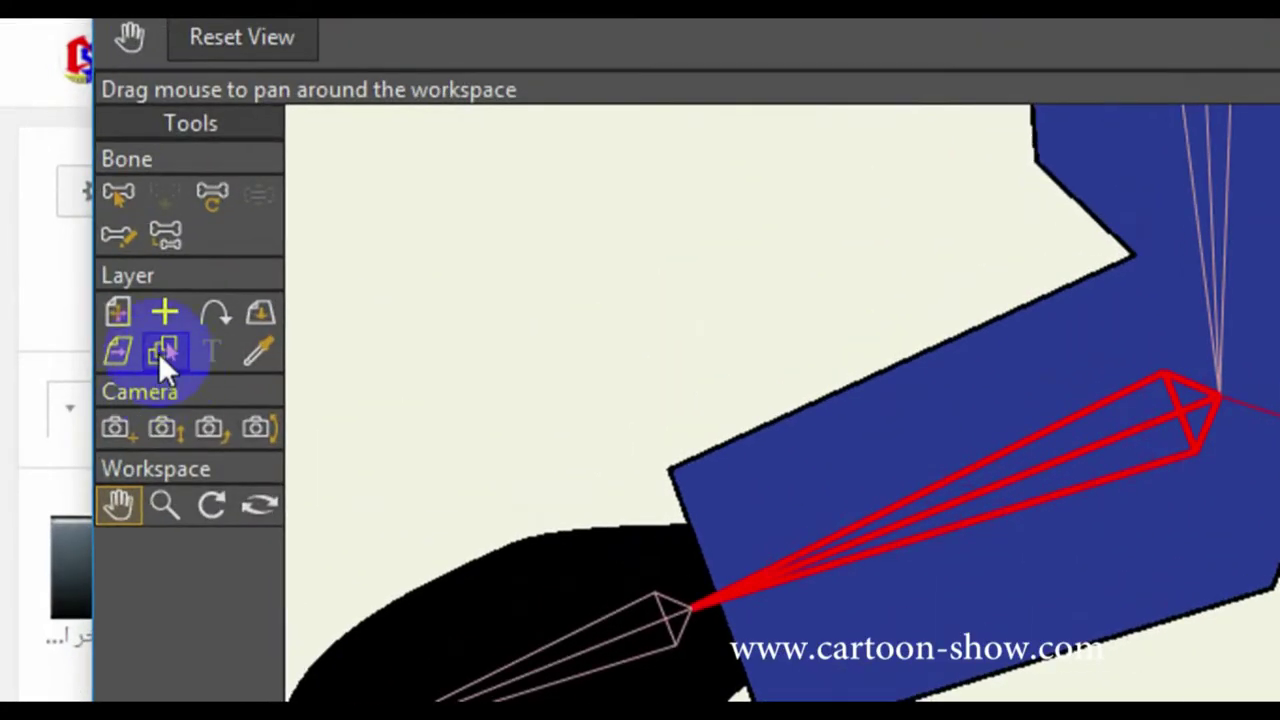
pyautogui.click(158, 352)
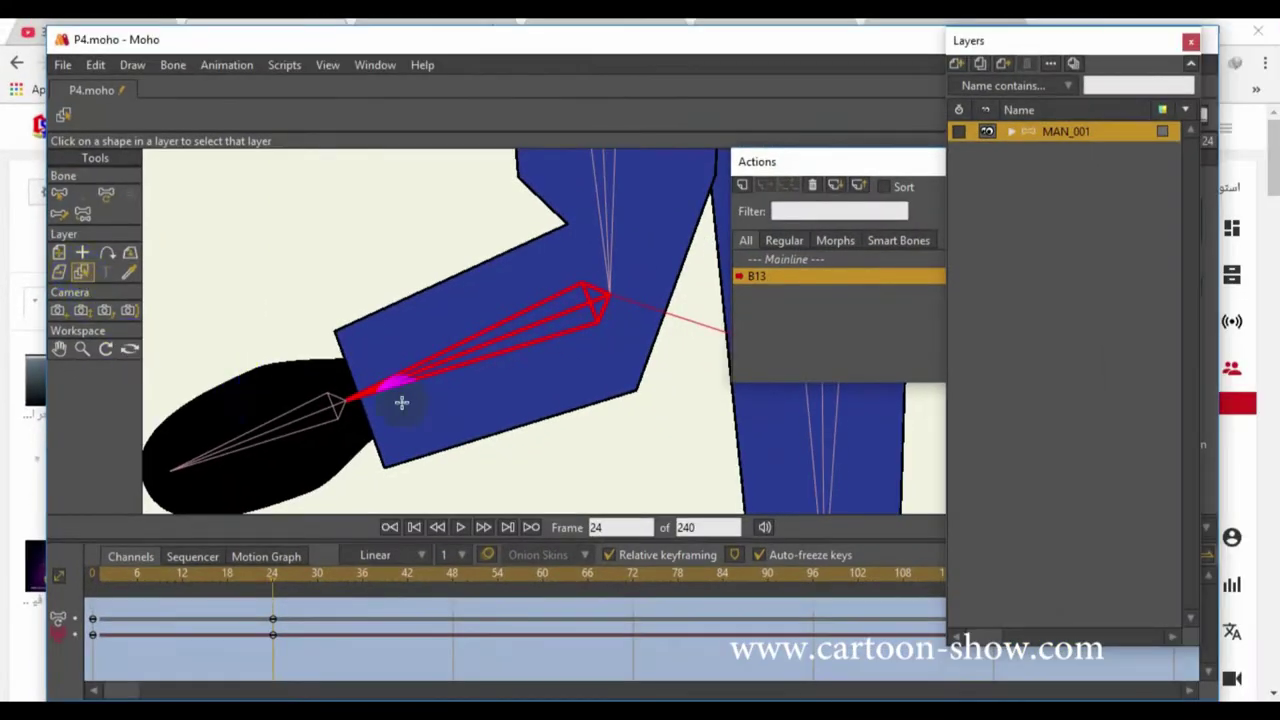
pyautogui.click(442, 305)
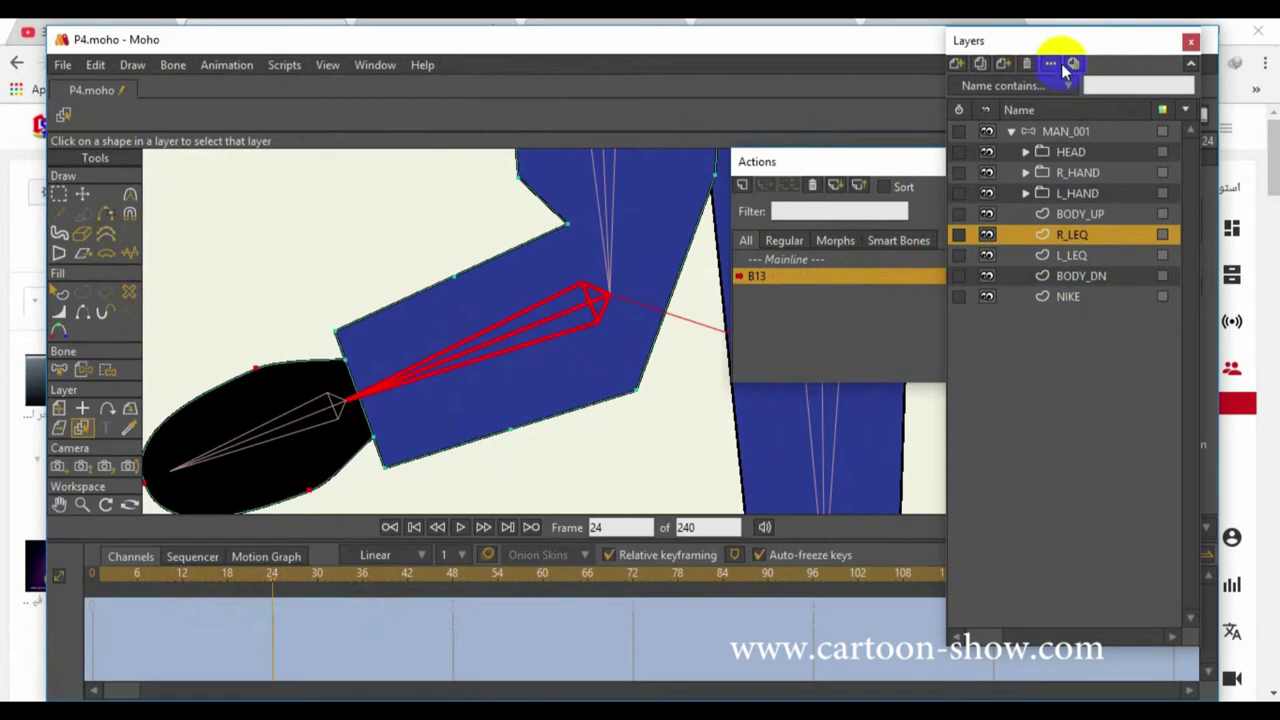
# Arrange the Layers and Actions windows so they are clear of the bent right leg
pyautogui.moveTo(1063, 49); pyautogui.dragTo(857, 70)
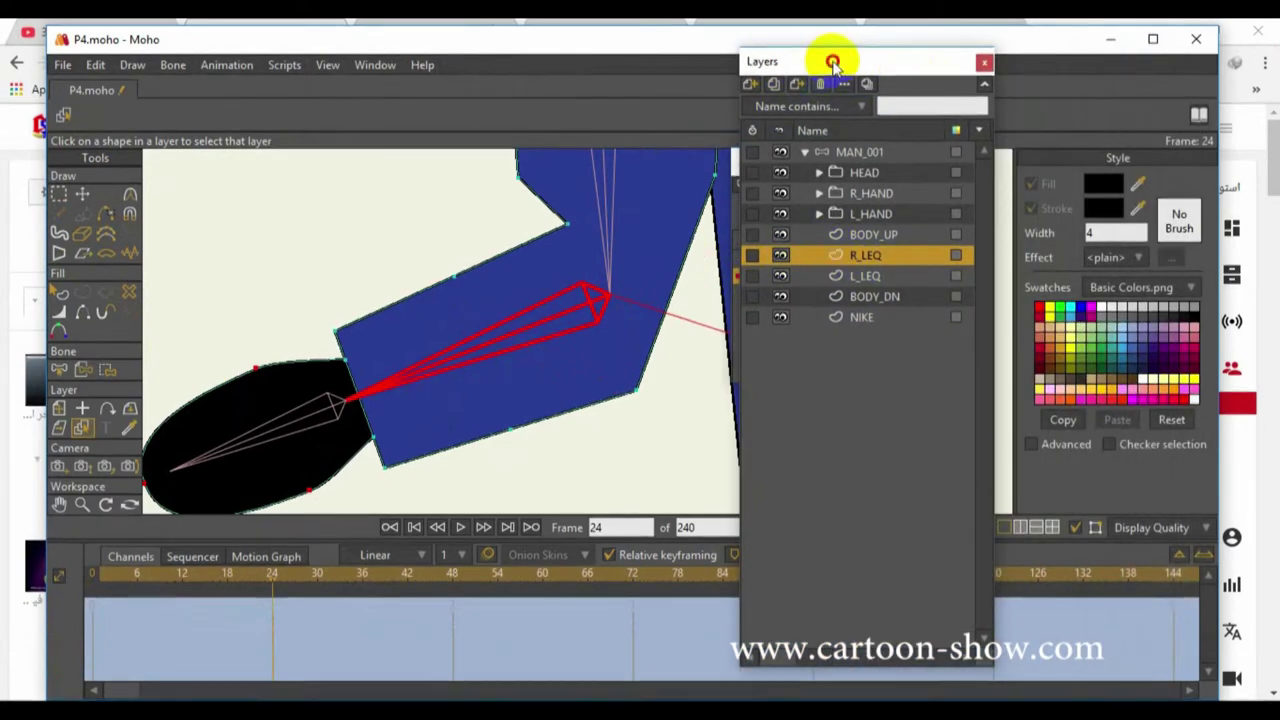
pyautogui.moveTo(828, 66); pyautogui.dragTo(1051, 86)
pyautogui.moveTo(814, 163); pyautogui.dragTo(1057, 370)
pyautogui.scroll(-1, 204, 284)
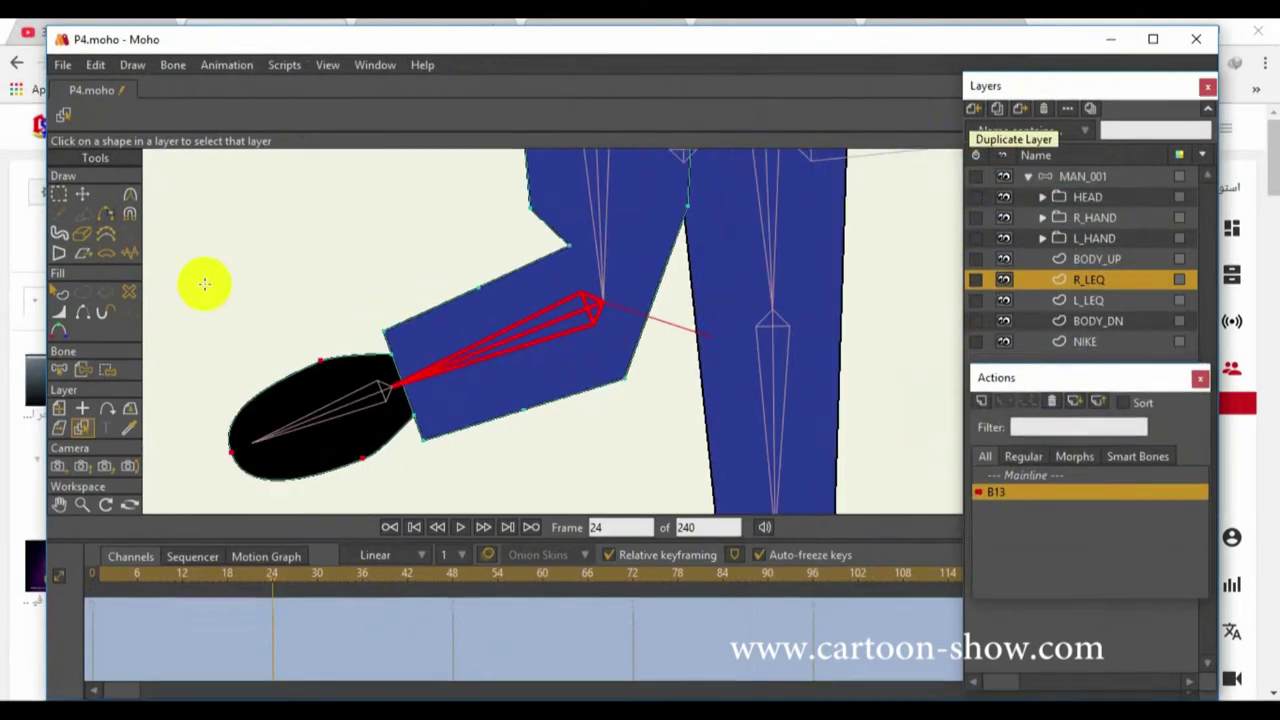
pyautogui.hotkey('ctrl', 'k')
pyautogui.click(82, 194)
pyautogui.moveTo(594, 265); pyautogui.dragTo(531, 251)
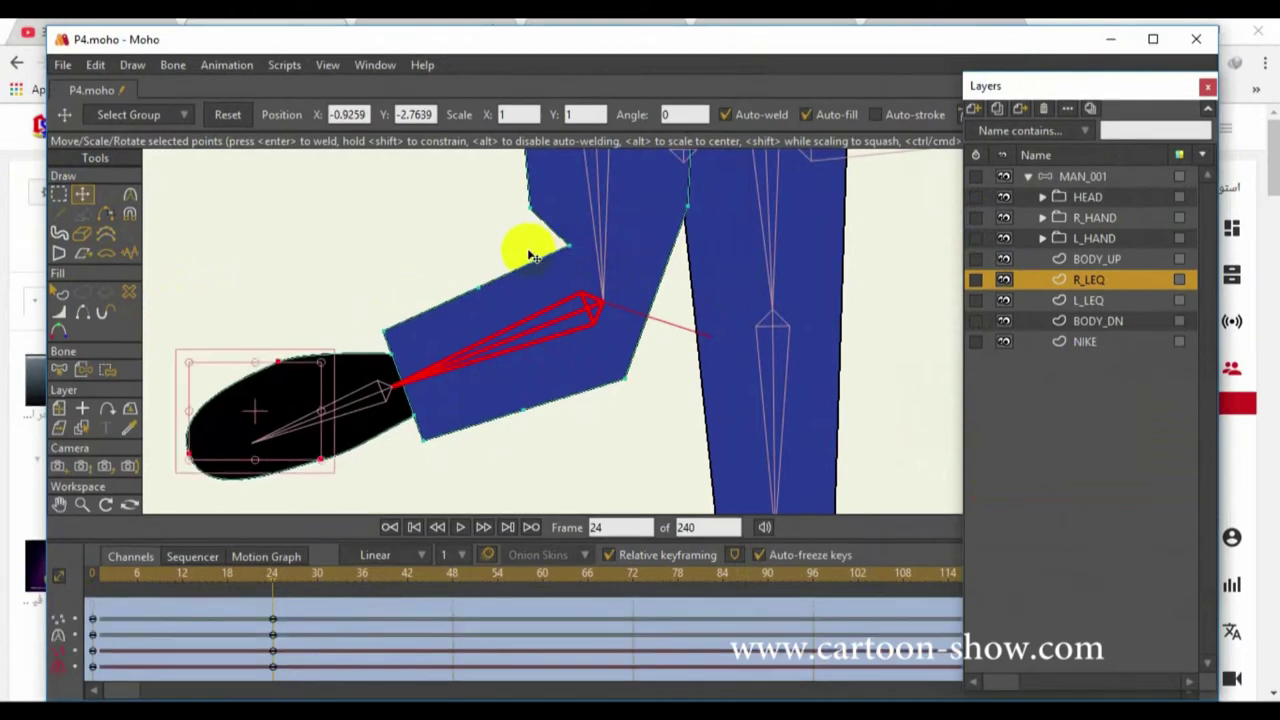
pyautogui.hotkey('ctrl', 'z')
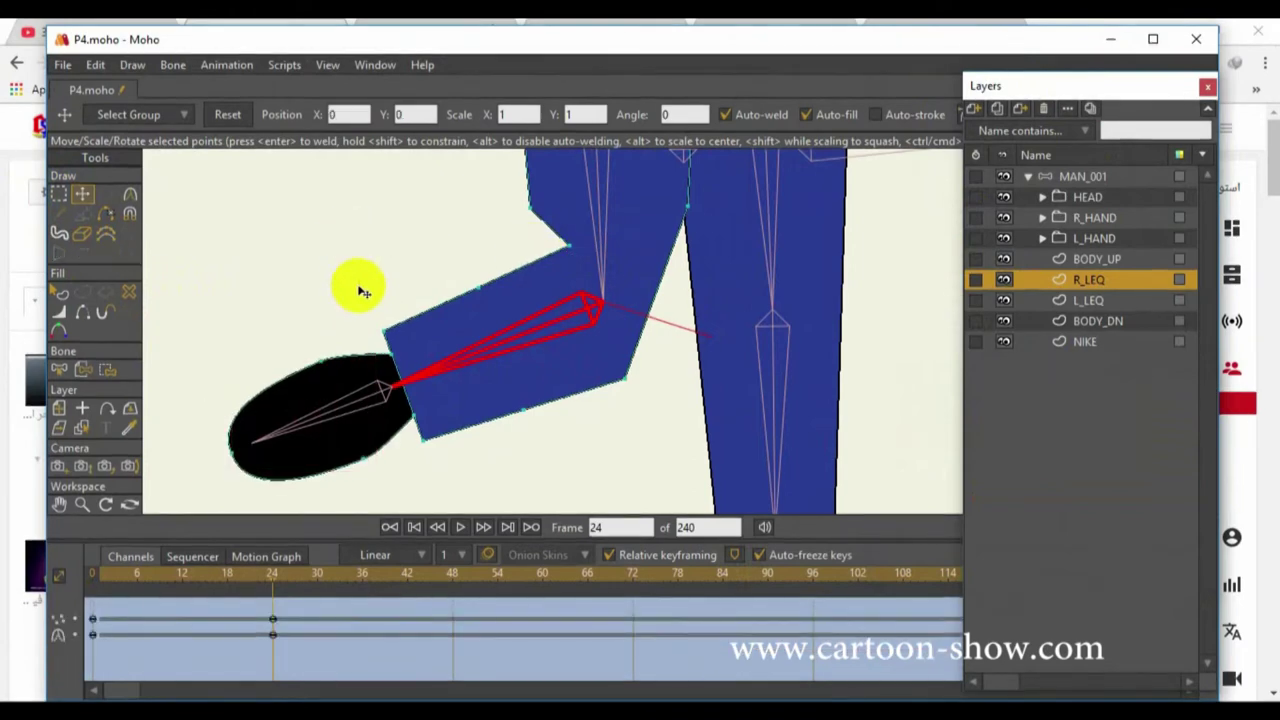
# Reshape the bent knee with Transform Points: move the inner crease point outward, the outer corner inward and the calf point up to match
pyautogui.click(567, 245)
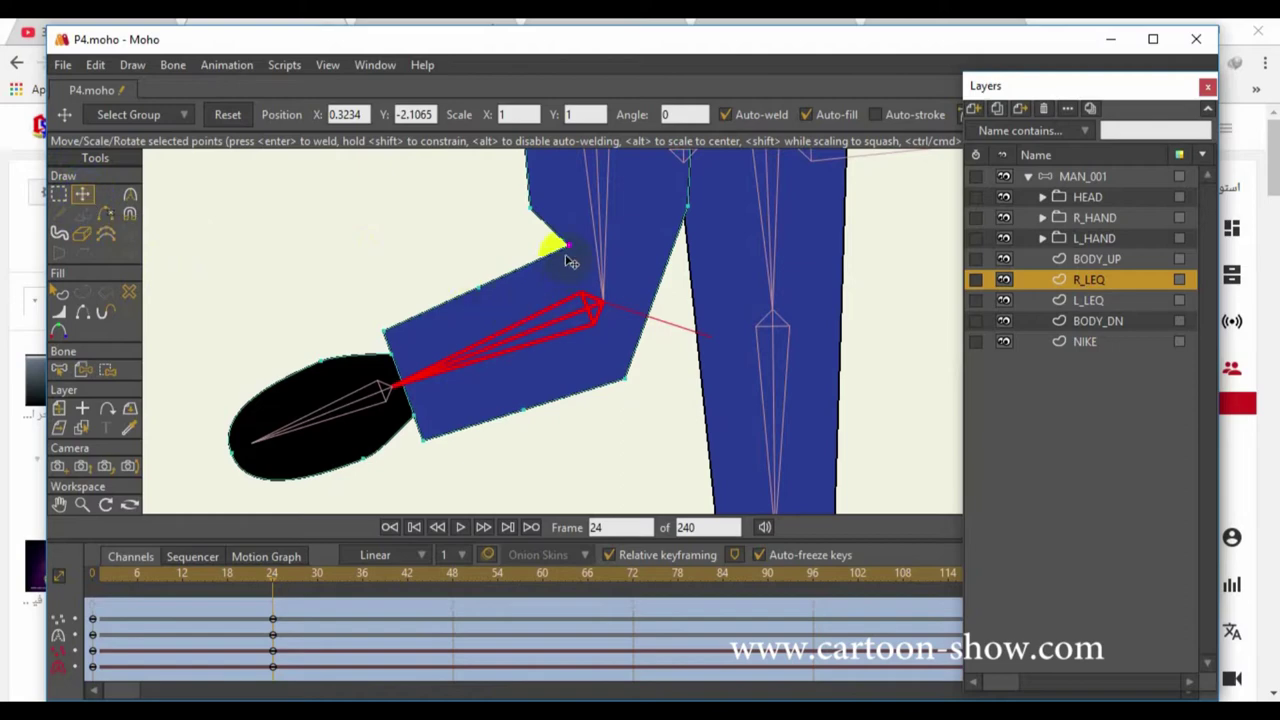
pyautogui.moveTo(561, 249); pyautogui.dragTo(522, 247)
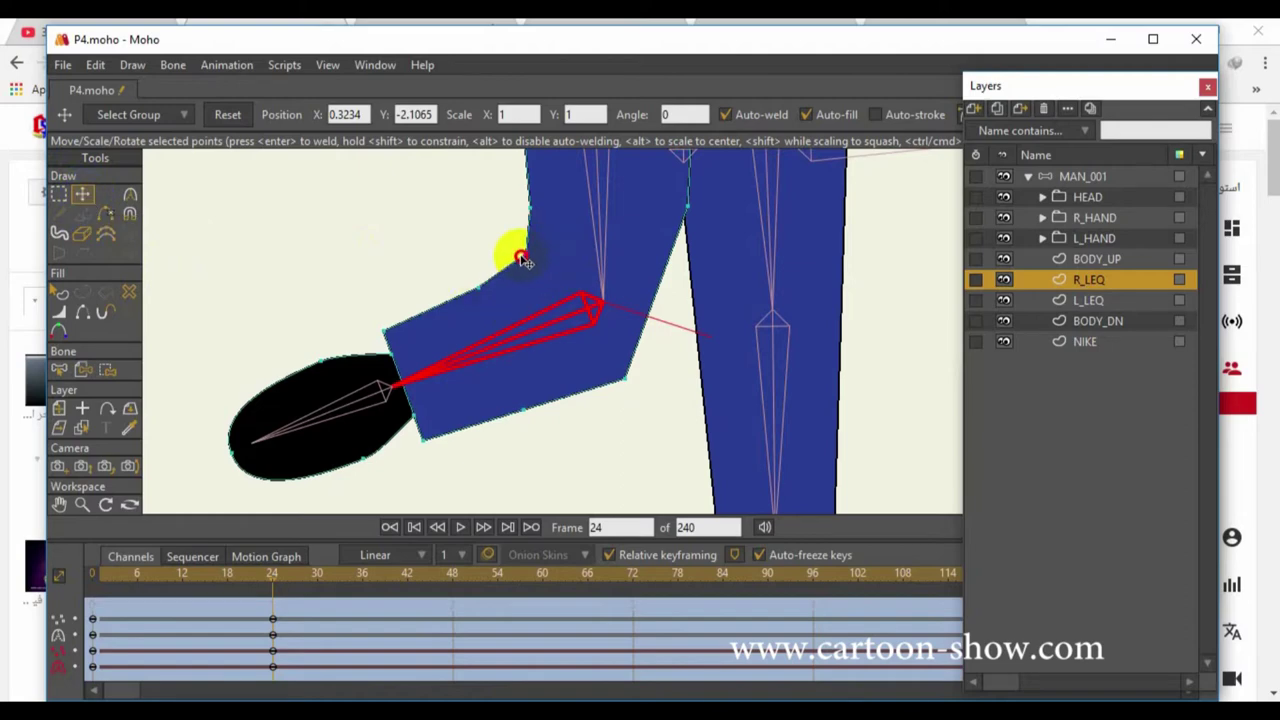
pyautogui.moveTo(621, 394); pyautogui.dragTo(615, 358)
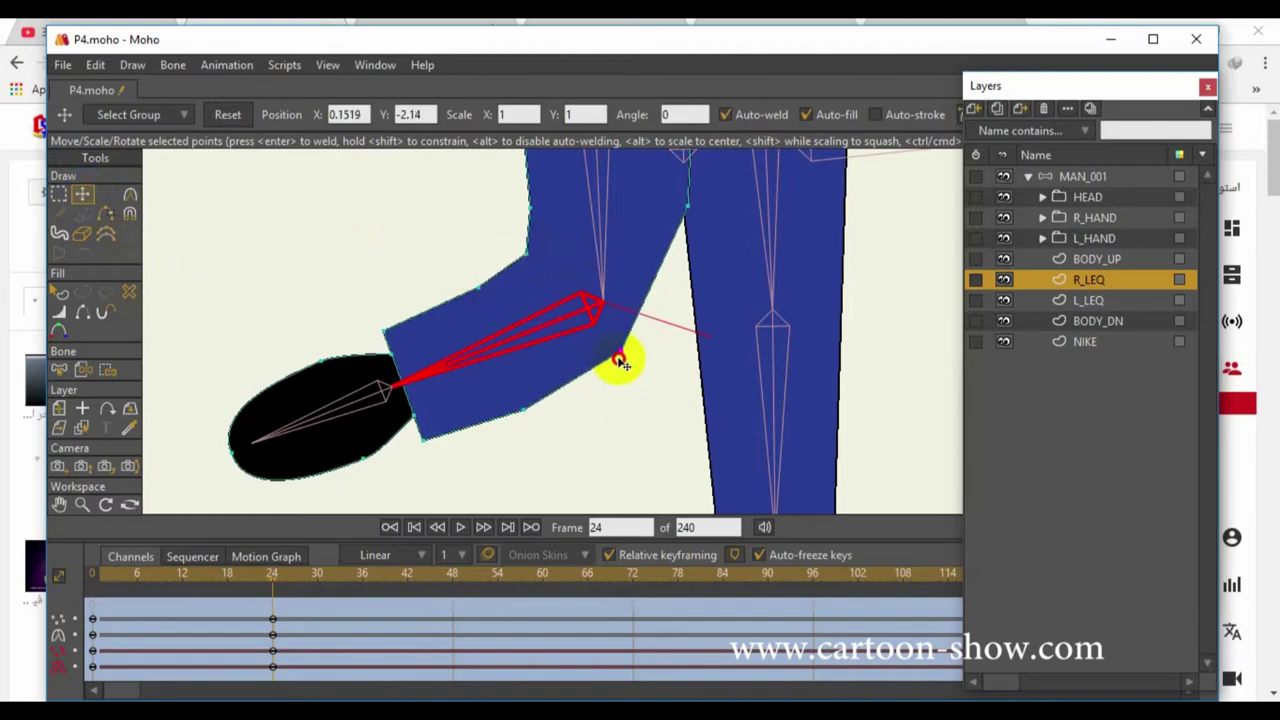
pyautogui.moveTo(540, 406); pyautogui.dragTo(555, 392)
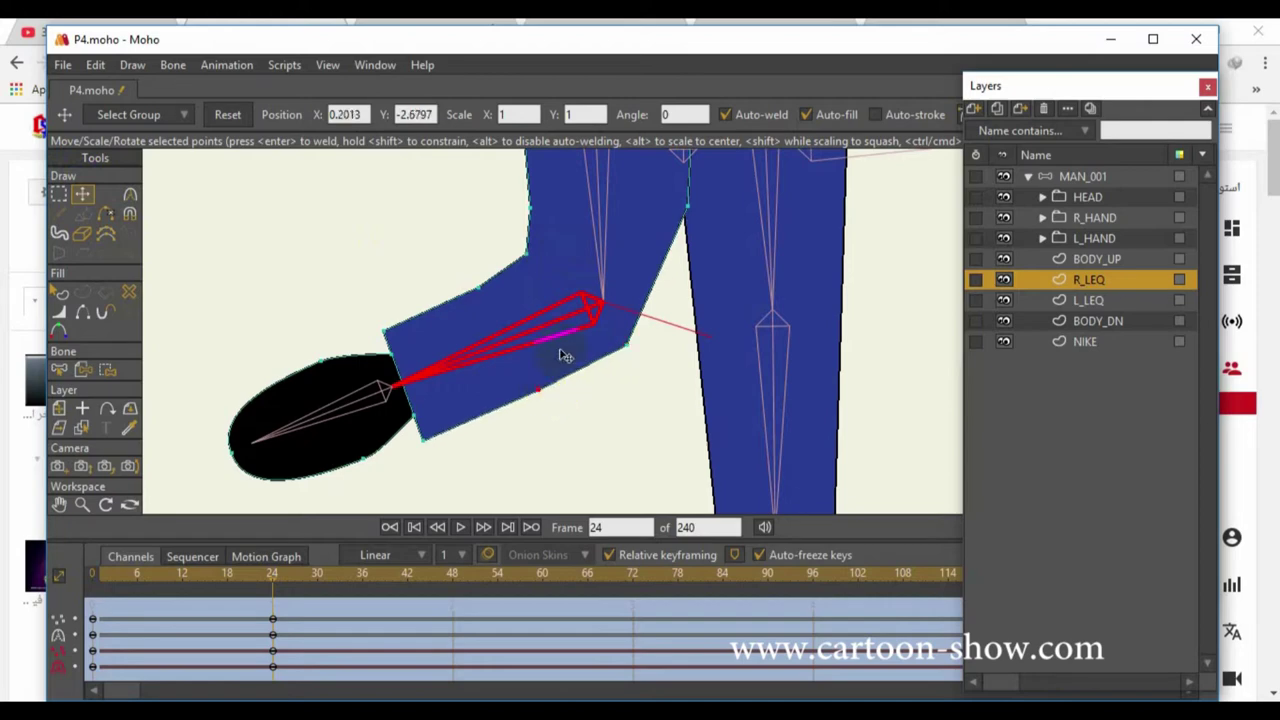
# Round the knee of the R_LEQ shape with the Curvature tool, giving the outer corner a curvature of about 0.31
pyautogui.hotkey('ctrl', 'a')
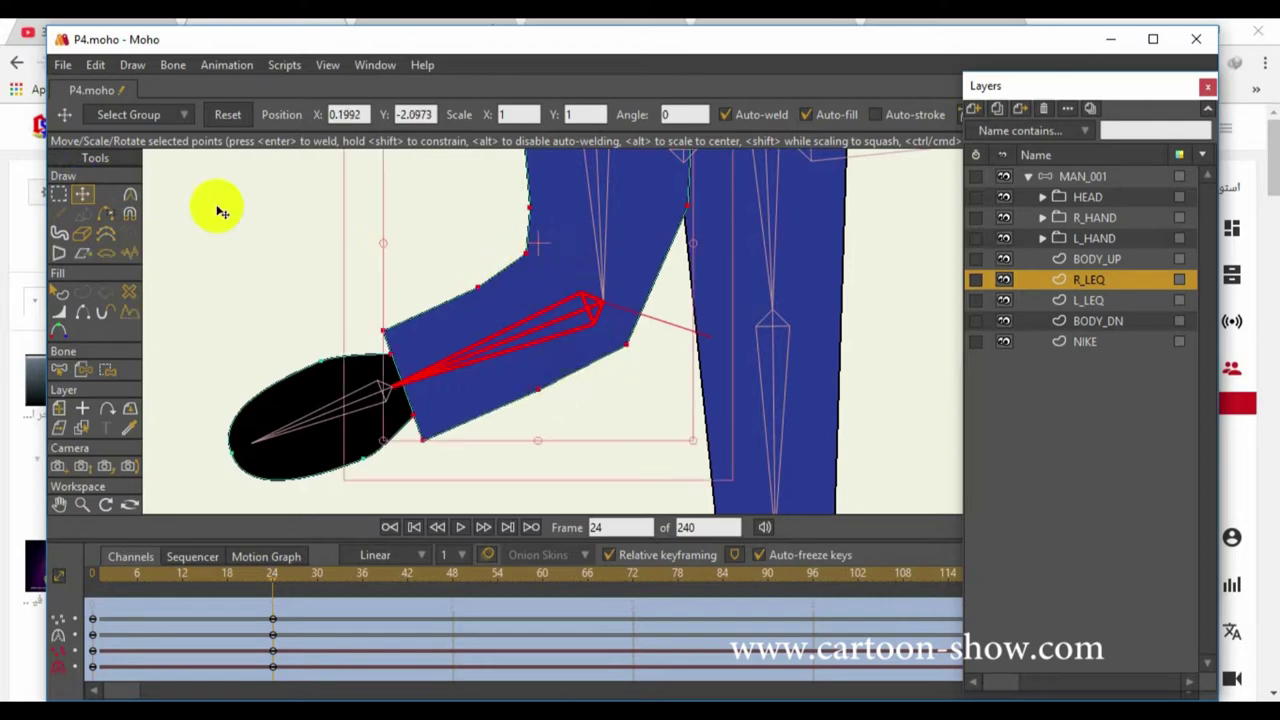
pyautogui.click(129, 194)
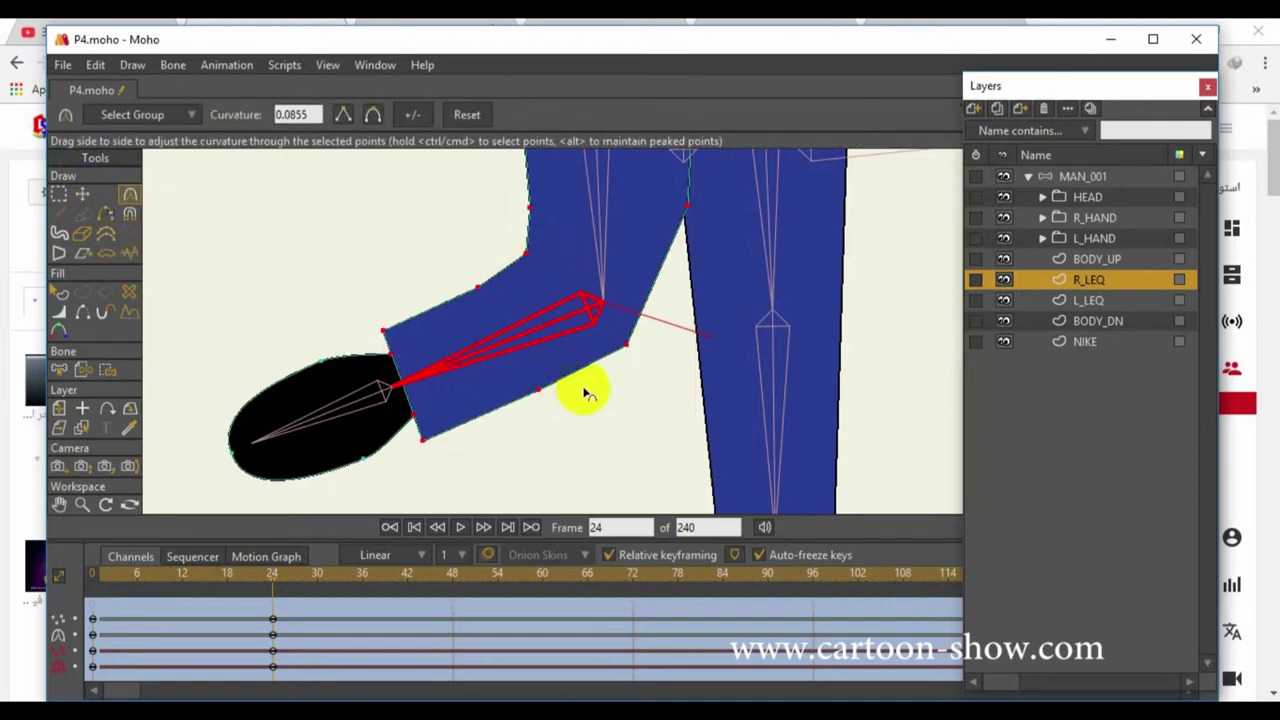
pyautogui.click(82, 194)
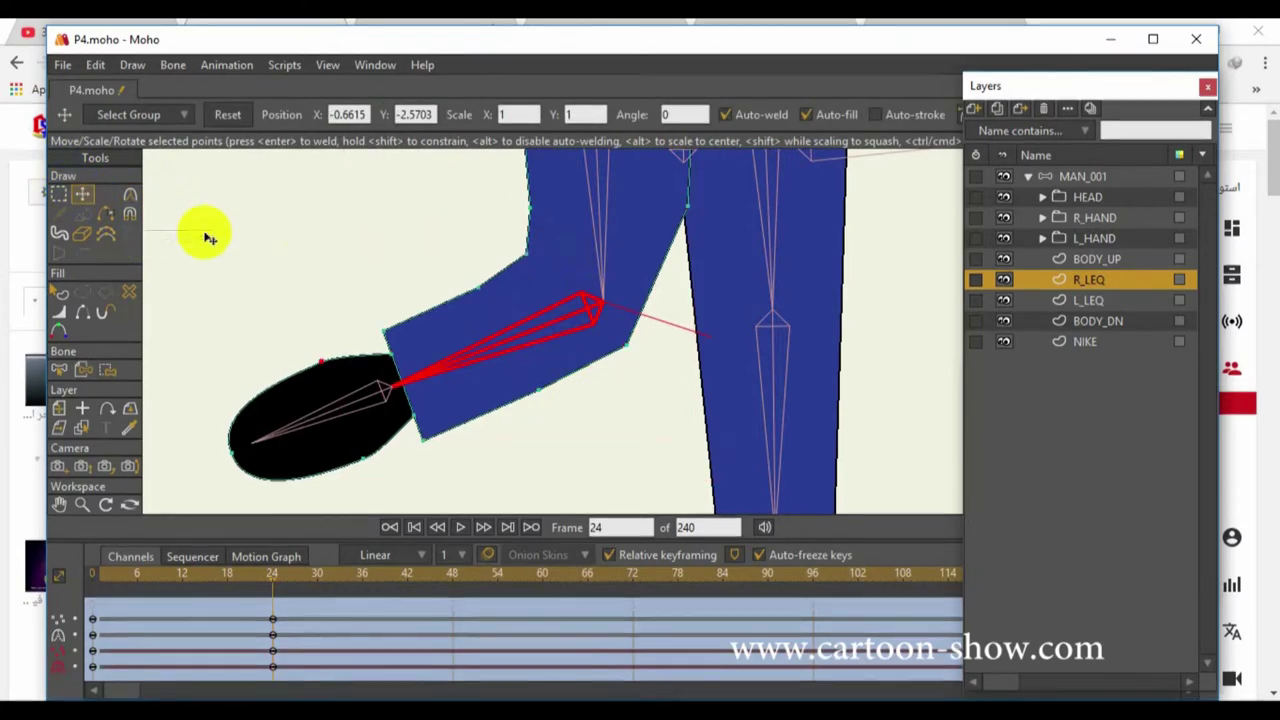
pyautogui.click(130, 194)
pyautogui.moveTo(622, 349); pyautogui.dragTo(889, 294)
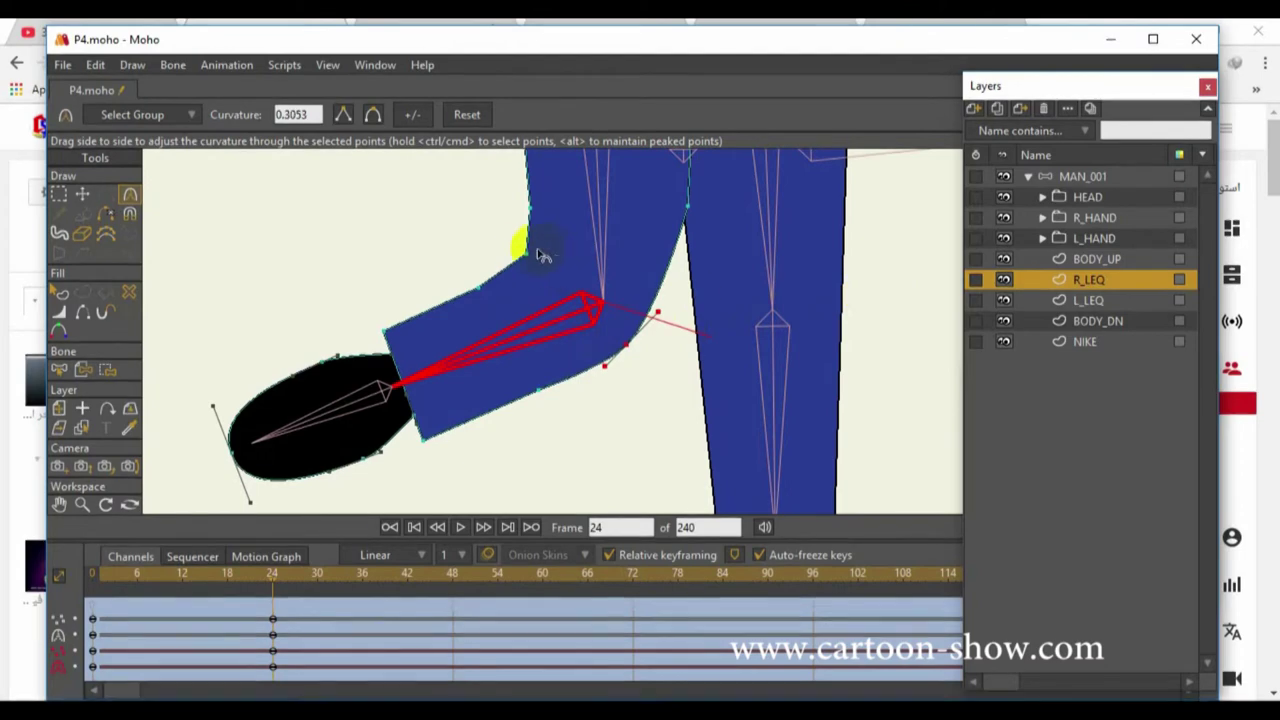
pyautogui.click(83, 194)
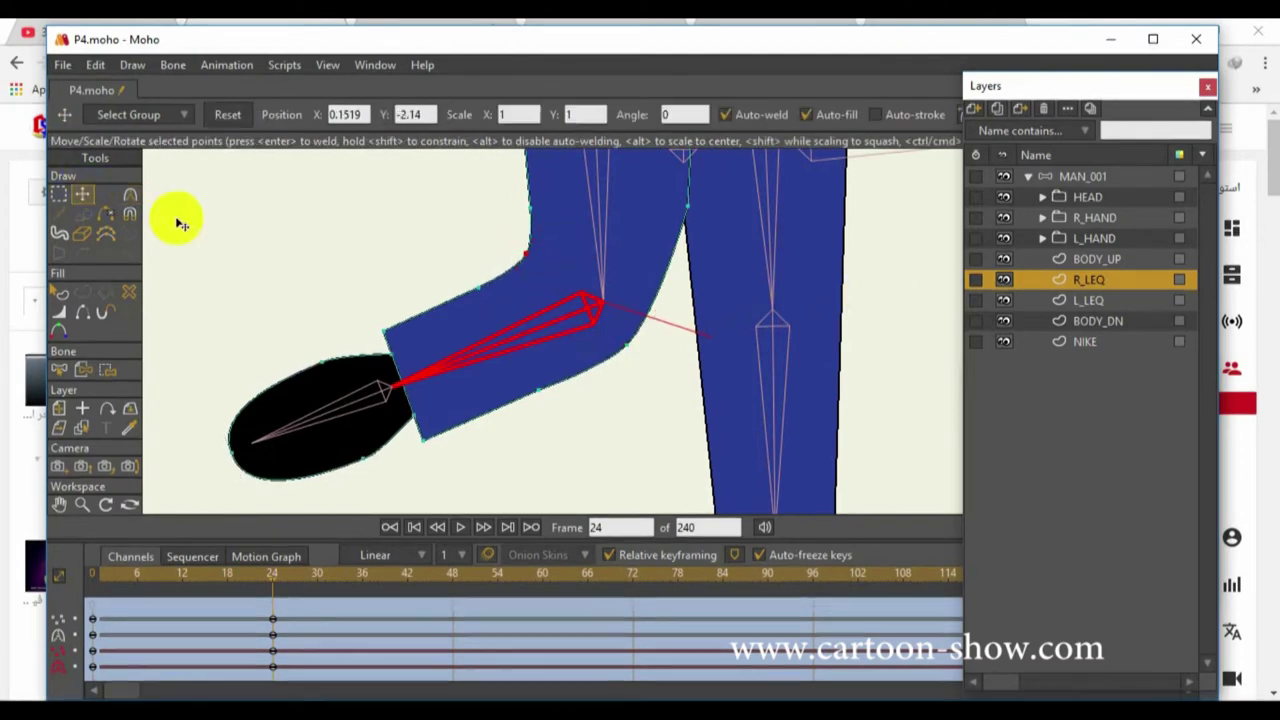
# Fine-tune the R_LEQ outline's point below the inner knee and its outer hip point with Transform Points
pyautogui.click(470, 289)
pyautogui.scroll(-2, 486, 249)
pyautogui.click(486, 249)
pyautogui.scroll(-1, 486, 249)
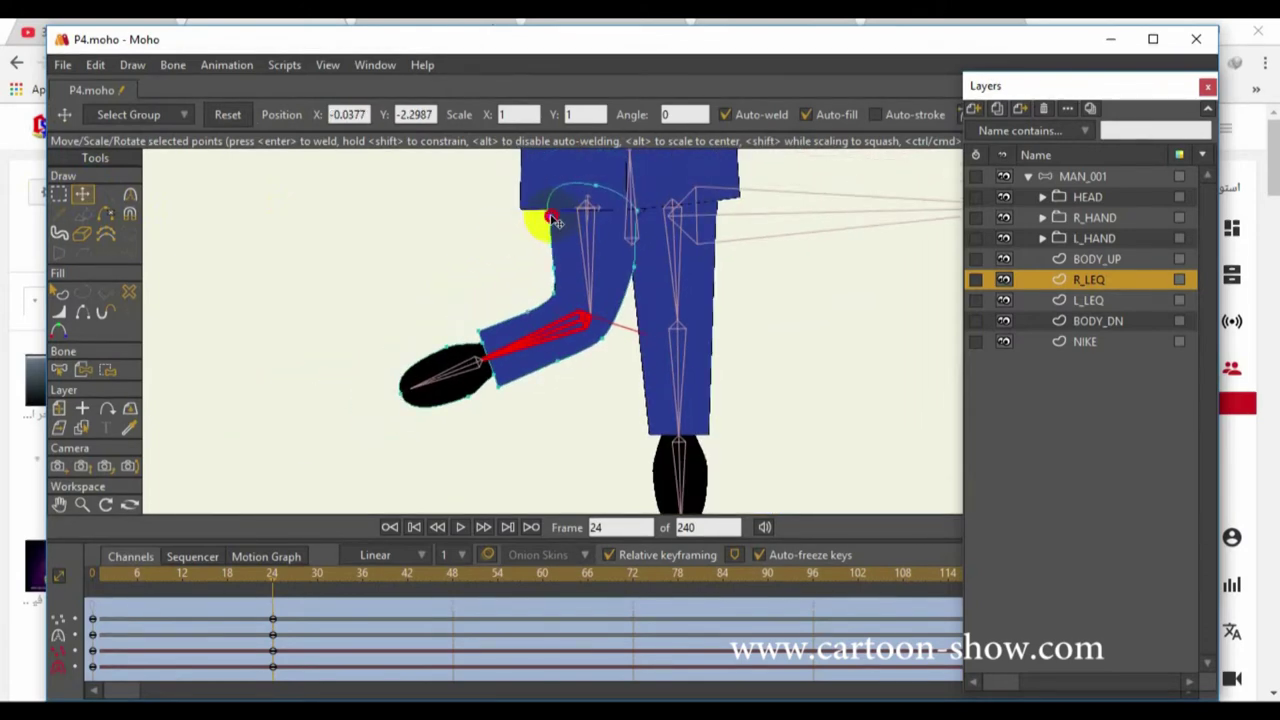
pyautogui.click(368, 350)
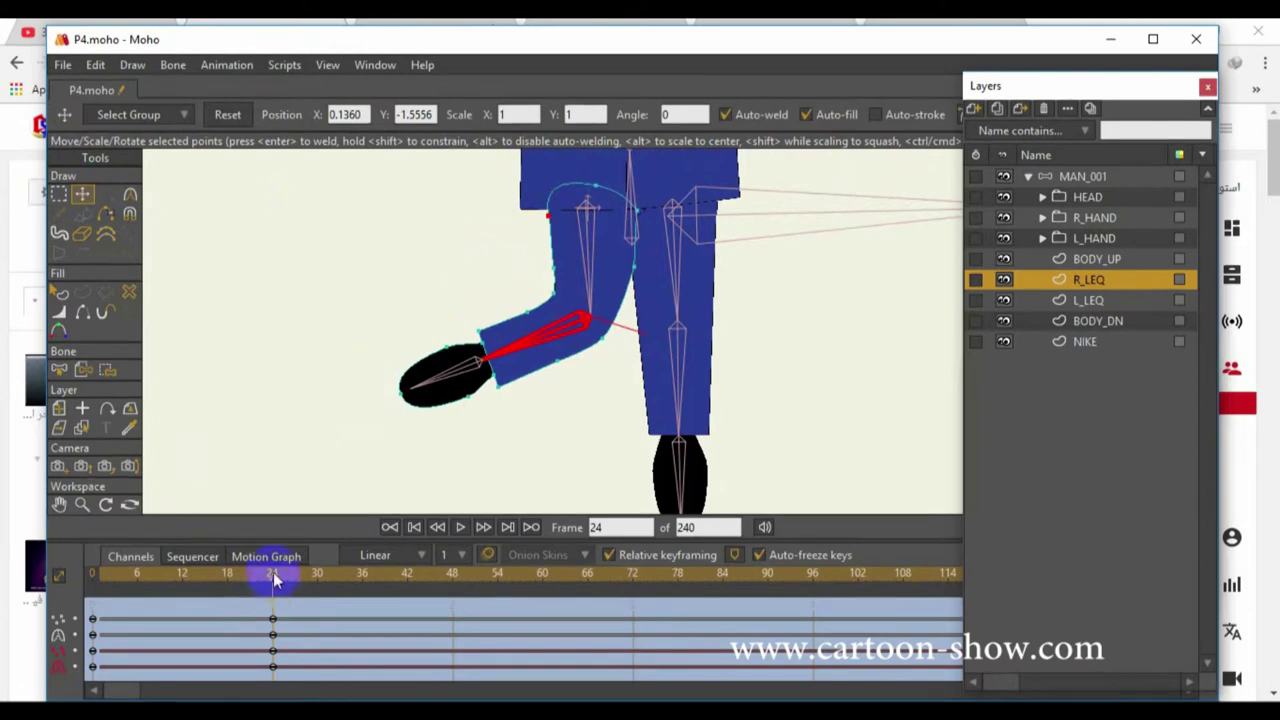
# Check the bent leg pose around frame 24 and rearrange the Layers and Actions windows so both are accessible
pyautogui.scroll(1, 277, 420)
pyautogui.moveTo(266, 591)
pyautogui.mouseDown()
pyautogui.moveTo(71, 574)
pyautogui.moveTo(274, 571)
pyautogui.moveTo(43, 571)
pyautogui.moveTo(214, 571)
pyautogui.moveTo(252, 585)
pyautogui.moveTo(129, 580)
pyautogui.moveTo(281, 588)
pyautogui.mouseUp()
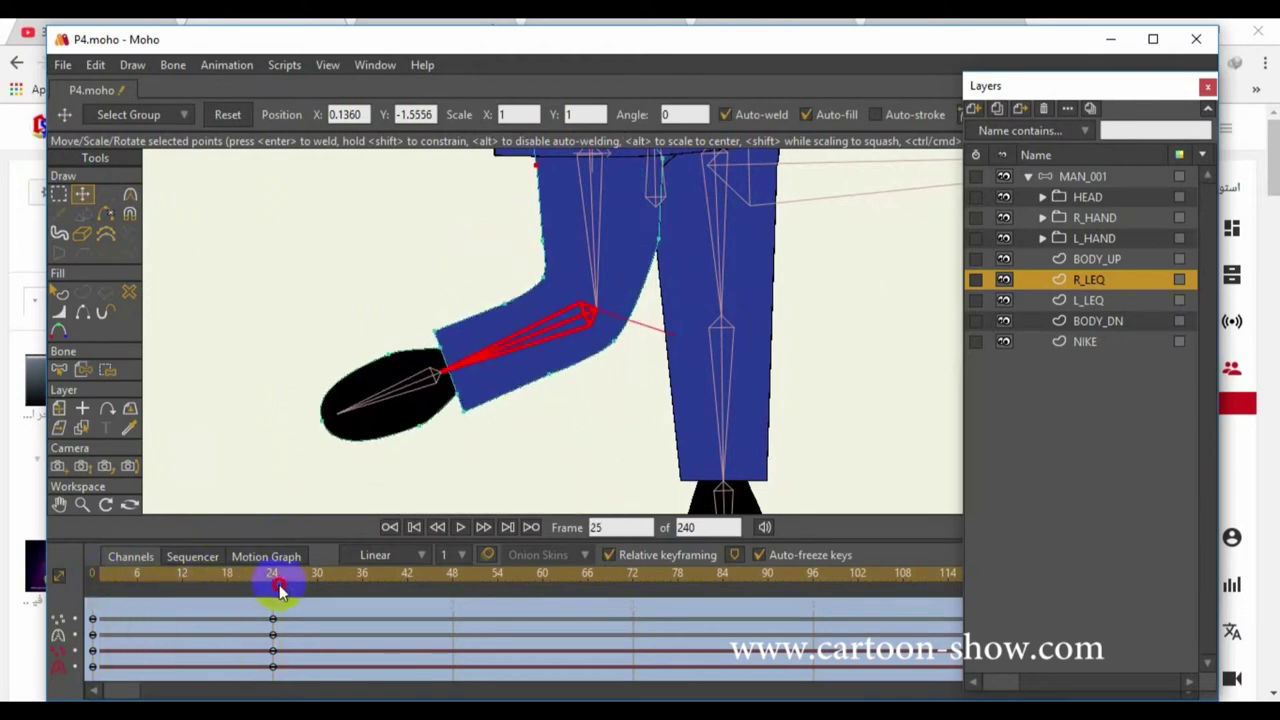
pyautogui.moveTo(1051, 86); pyautogui.dragTo(1155, 57)
pyautogui.moveTo(996, 377); pyautogui.dragTo(704, 252)
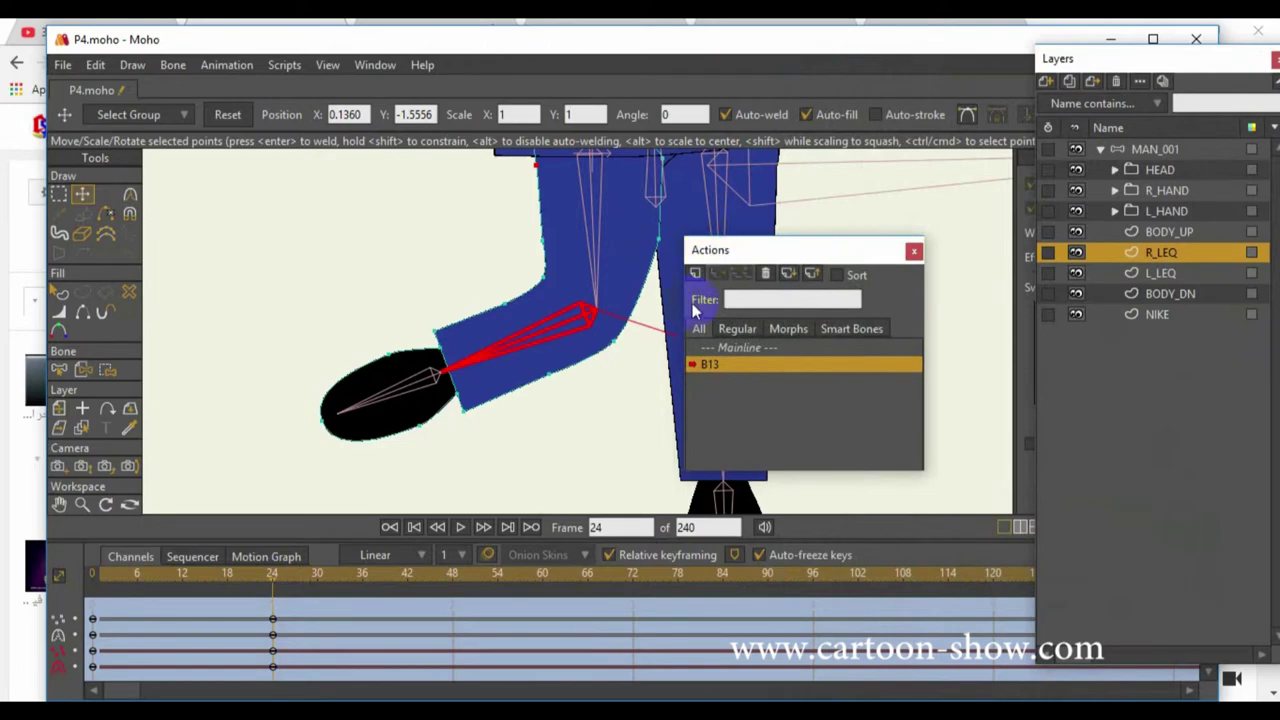
# Return to the Mainline timeline and select the MAN_001 bone layer at frame 11
pyautogui.click(727, 349)
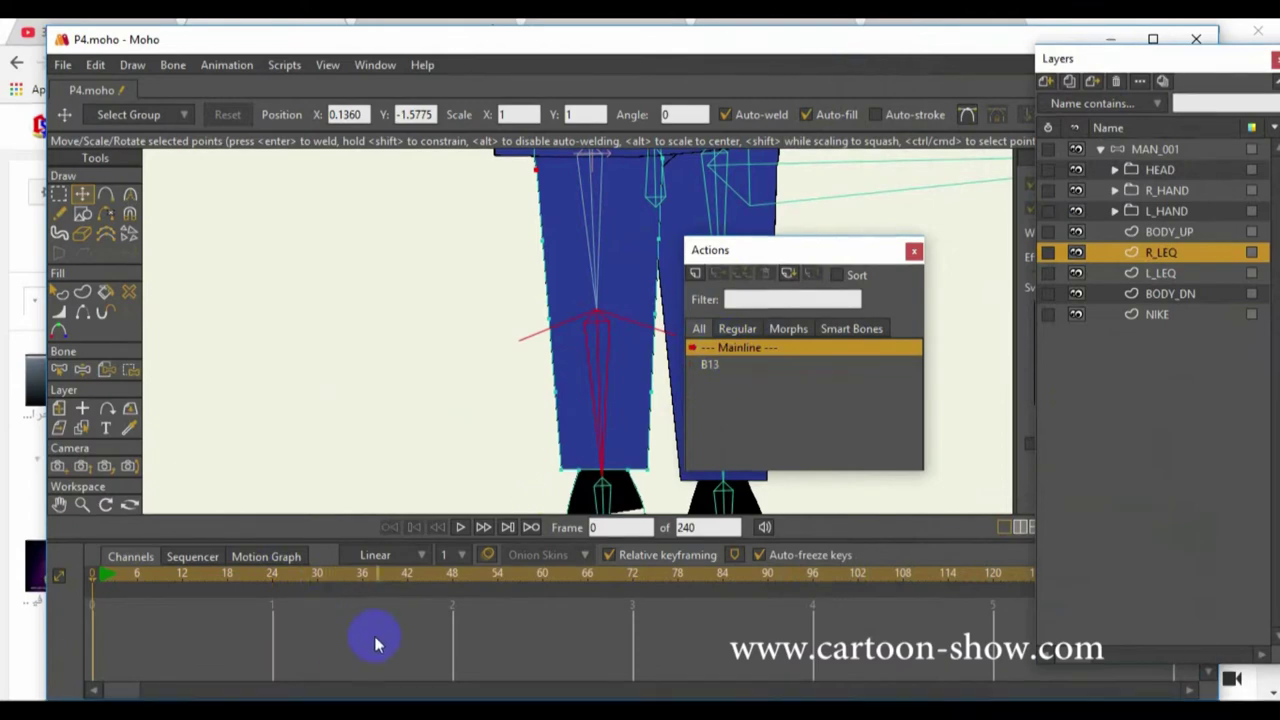
pyautogui.moveTo(777, 251); pyautogui.dragTo(960, 255)
pyautogui.click(126, 537)
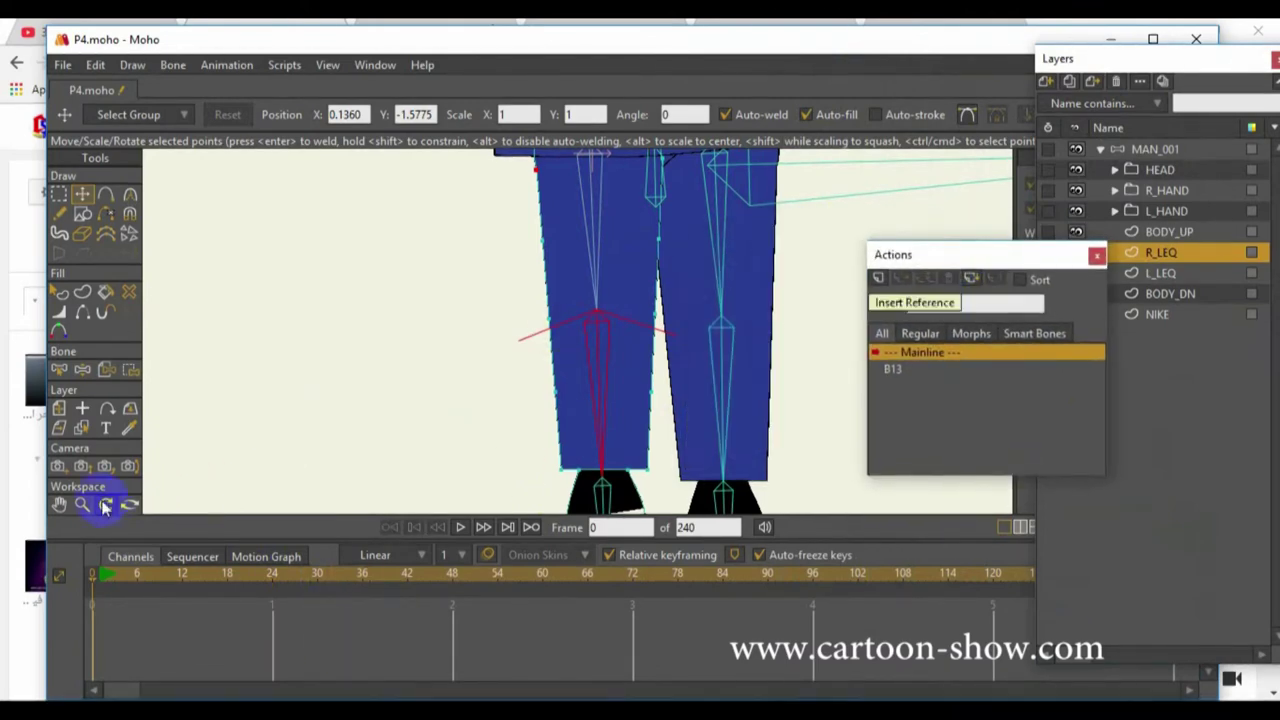
pyautogui.click(175, 575)
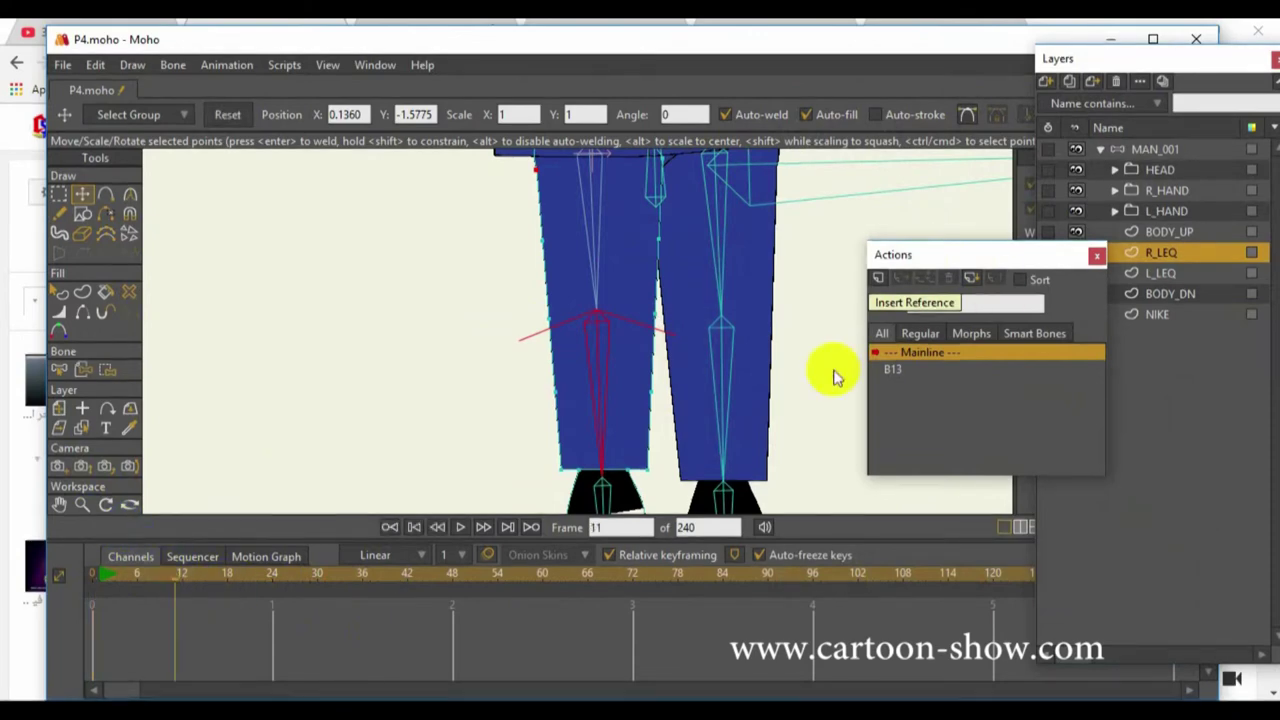
pyautogui.click(1135, 150)
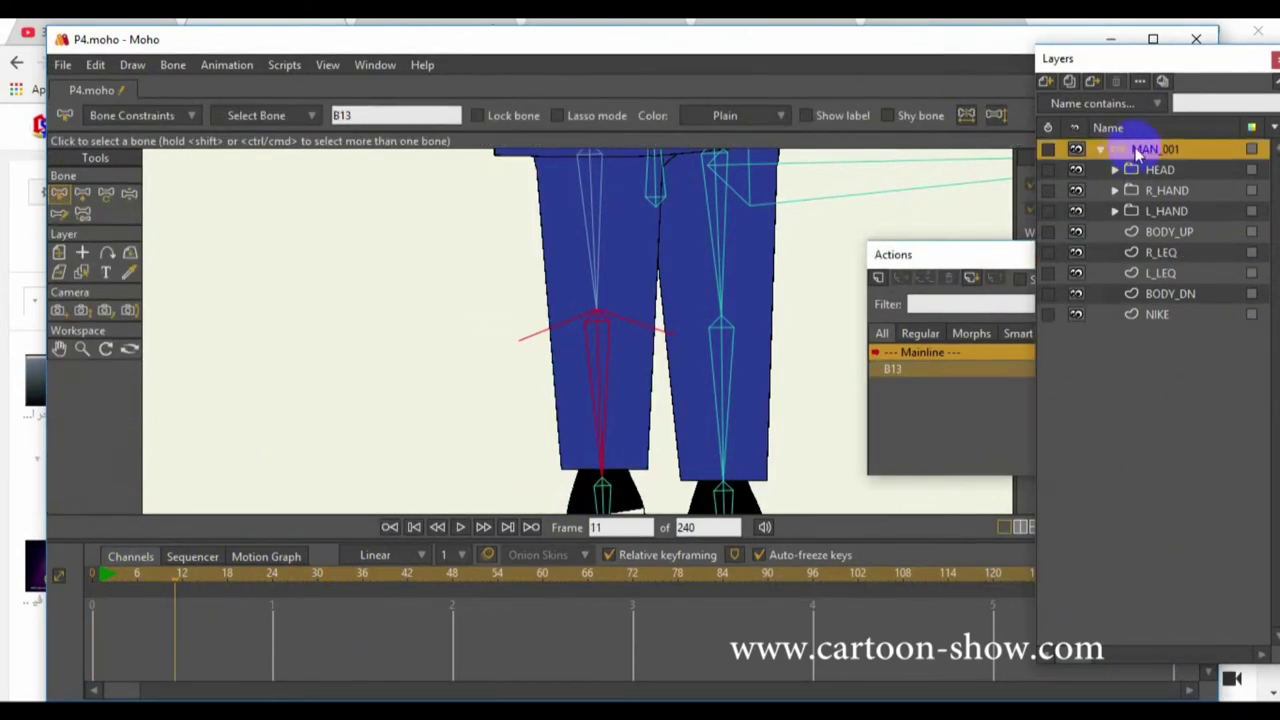
# Test the knee correction at frame 11 by bending B13 outward to its limit and bending the opposite lower leg bone for comparison
pyautogui.click(106, 193)
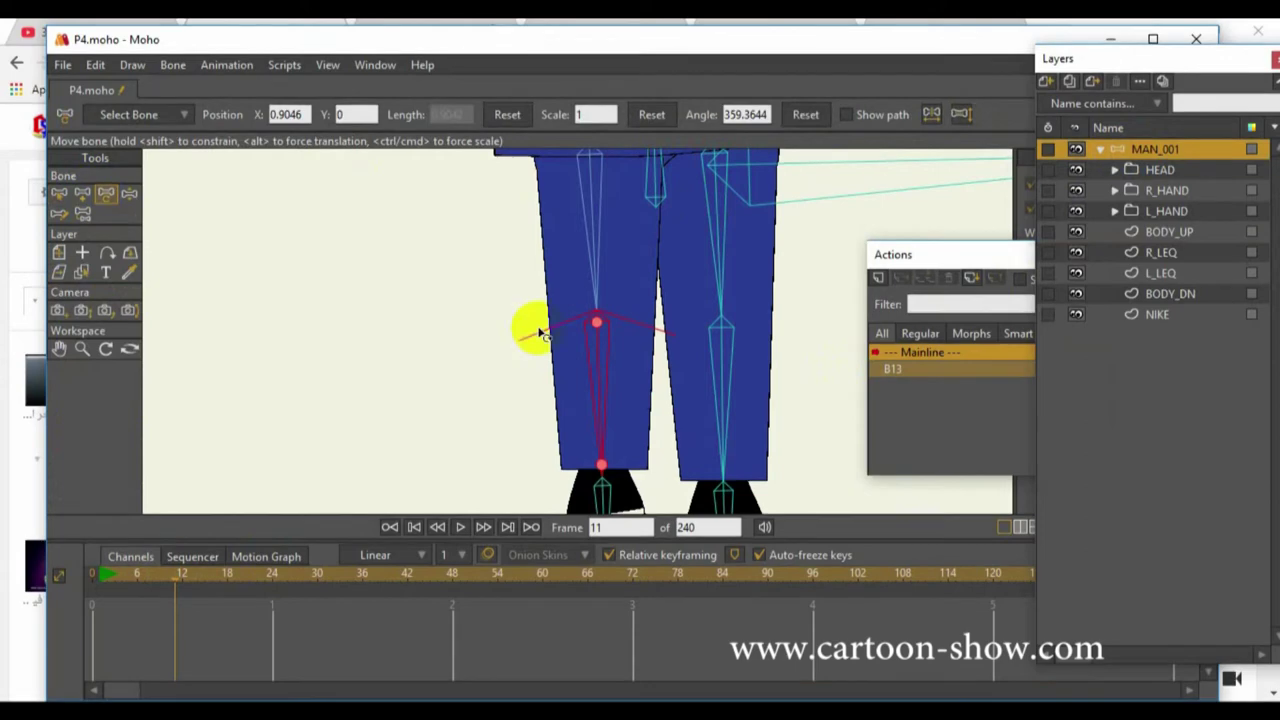
pyautogui.moveTo(600, 371); pyautogui.dragTo(458, 258)
pyautogui.scroll(4, 506, 303)
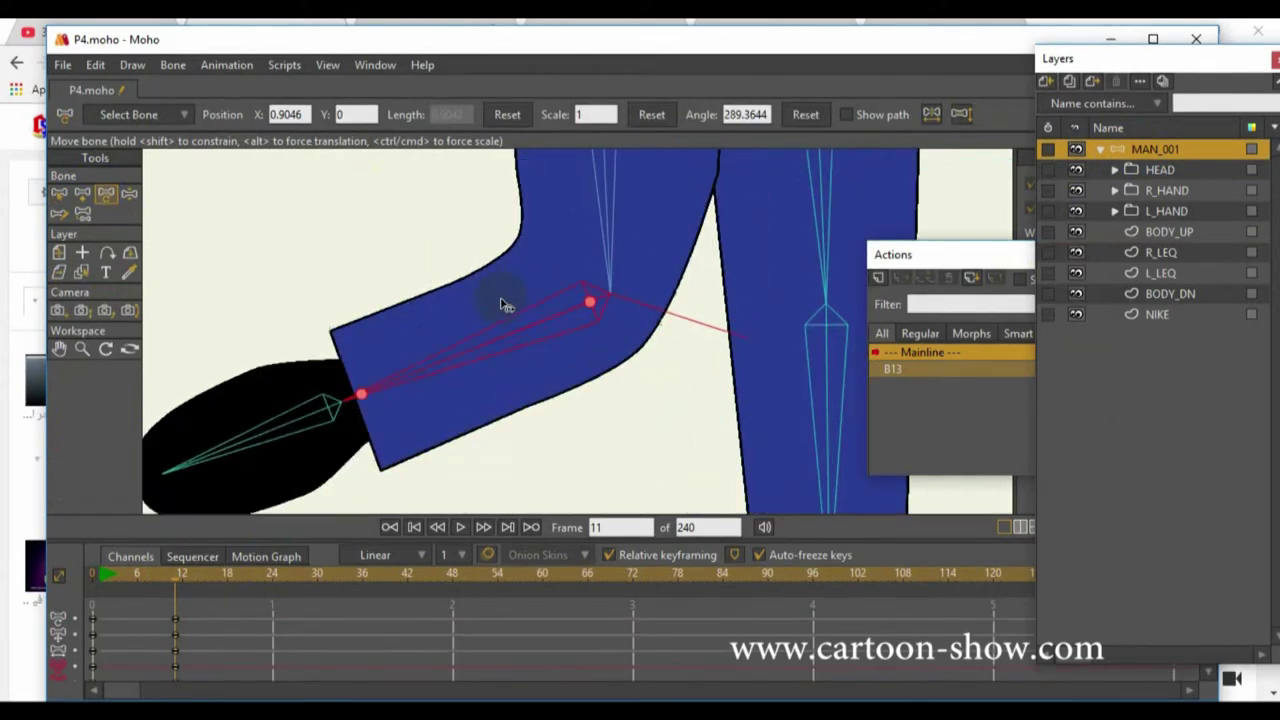
pyautogui.scroll(-4, 506, 303)
pyautogui.click(714, 428)
pyautogui.moveTo(727, 420); pyautogui.dragTo(783, 279)
pyautogui.click(59, 348)
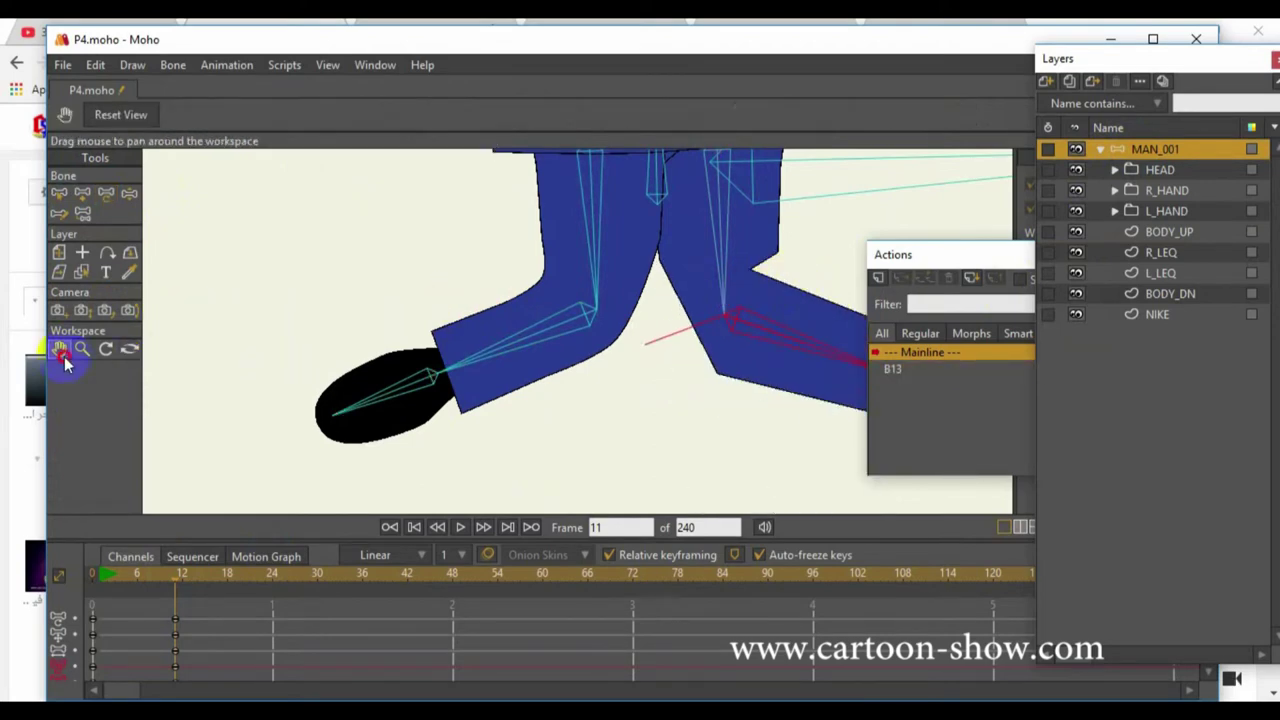
pyautogui.moveTo(514, 343); pyautogui.dragTo(618, 305)
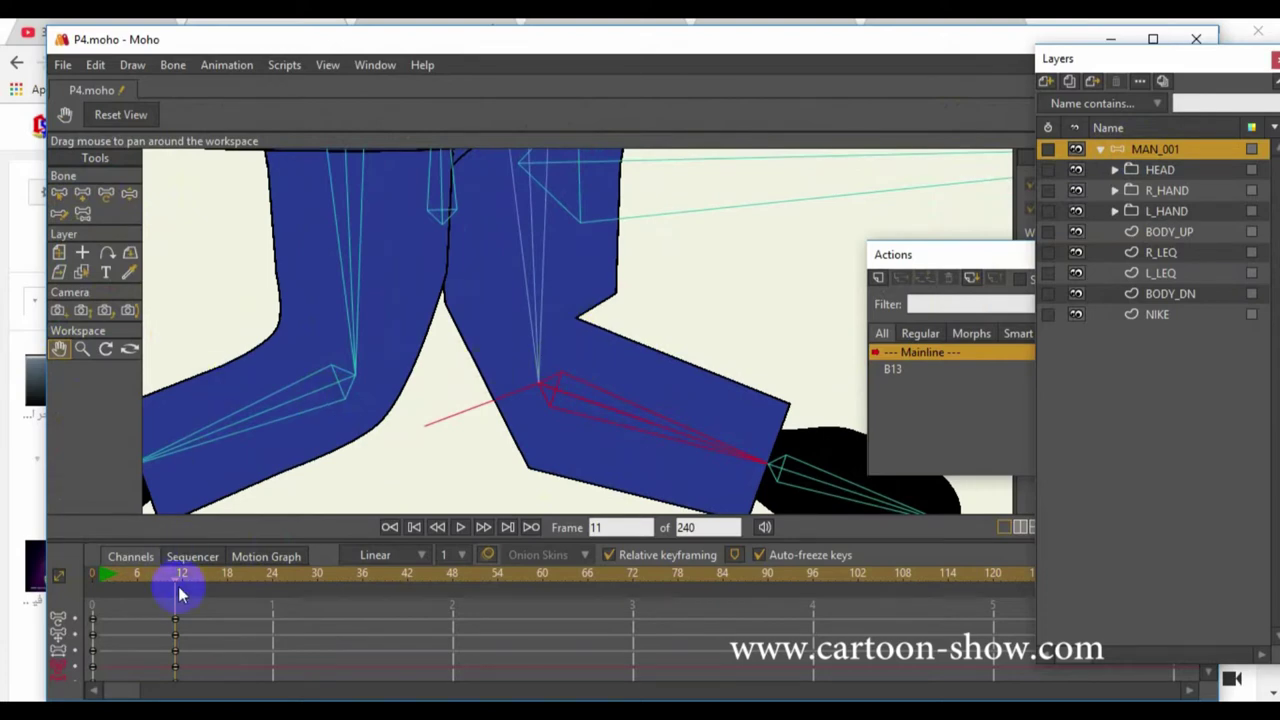
# Go back to frame 0 and delete the test bone keyframes from the Mainline timeline
pyautogui.moveTo(175, 586); pyautogui.dragTo(14, 586)
pyautogui.scroll(-3, 349, 457)
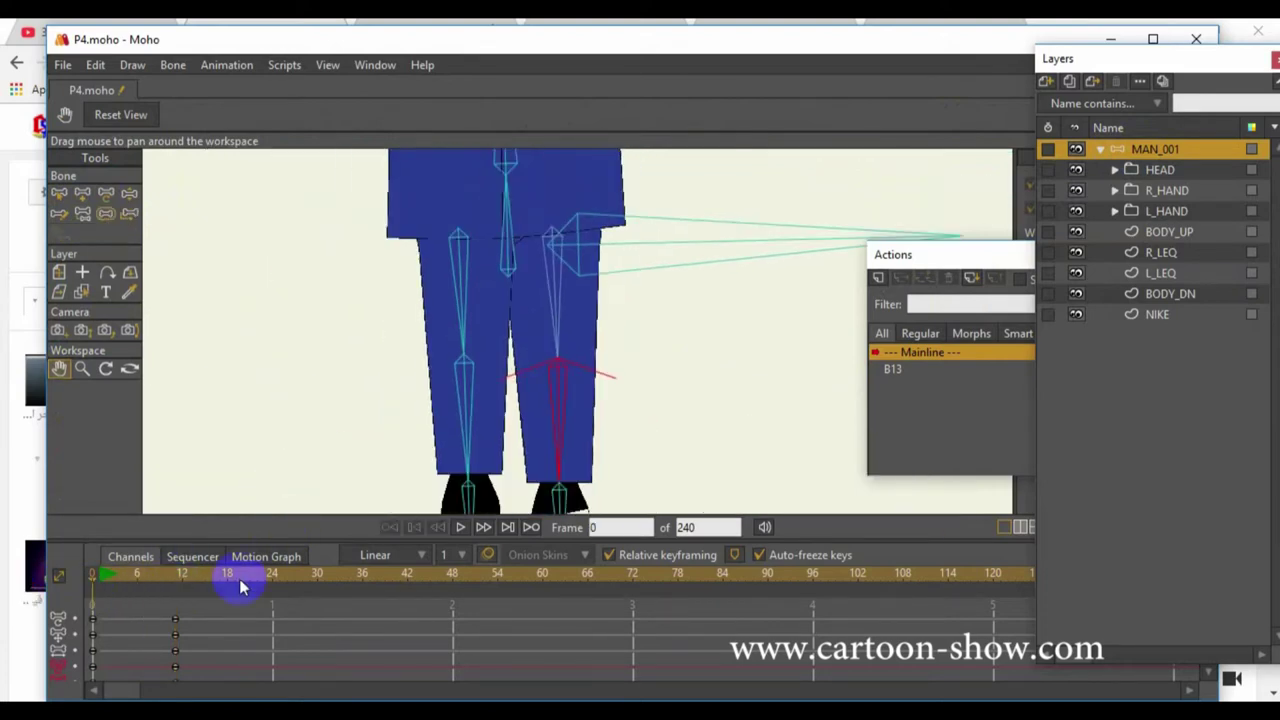
pyautogui.moveTo(229, 606); pyautogui.dragTo(52, 690)
pyautogui.press('Delete')
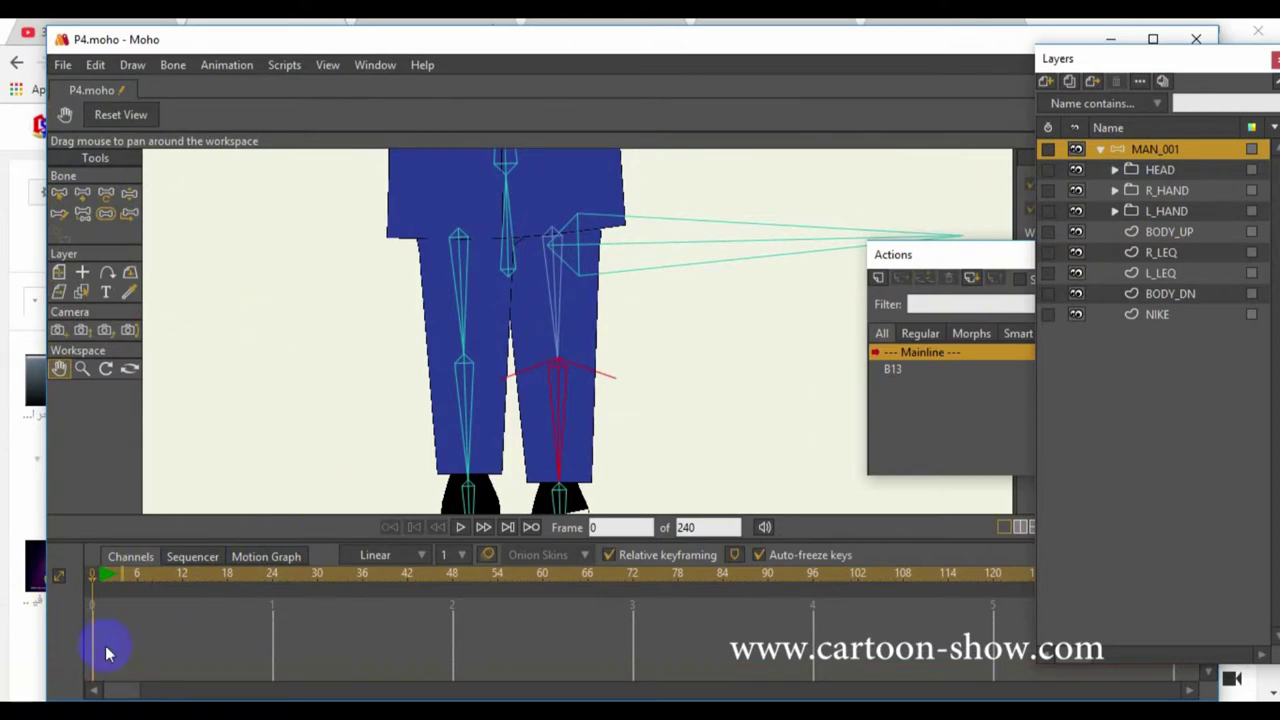
# Key lower leg bone B13 bent outward at frame 7 and bent toward the other leg at frame 14 with Transform Bone
pyautogui.click(147, 578)
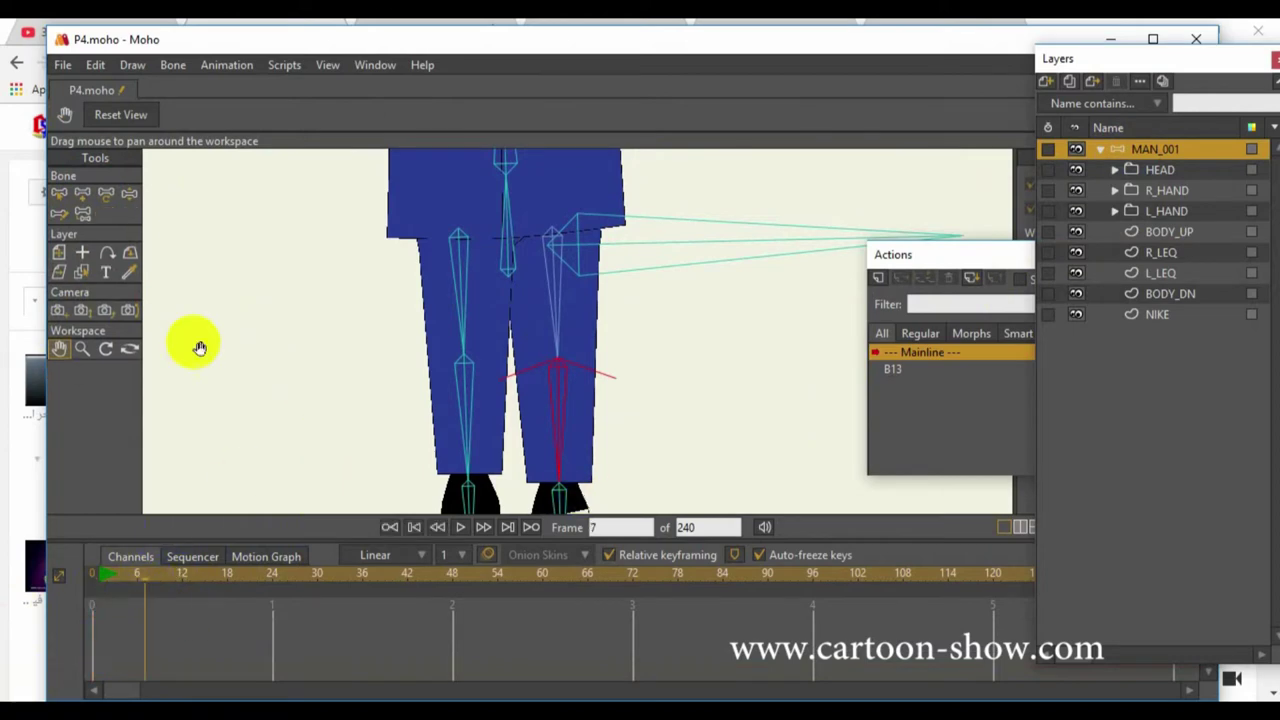
pyautogui.click(106, 193)
pyautogui.click(463, 426)
pyautogui.moveTo(463, 426); pyautogui.dragTo(286, 314)
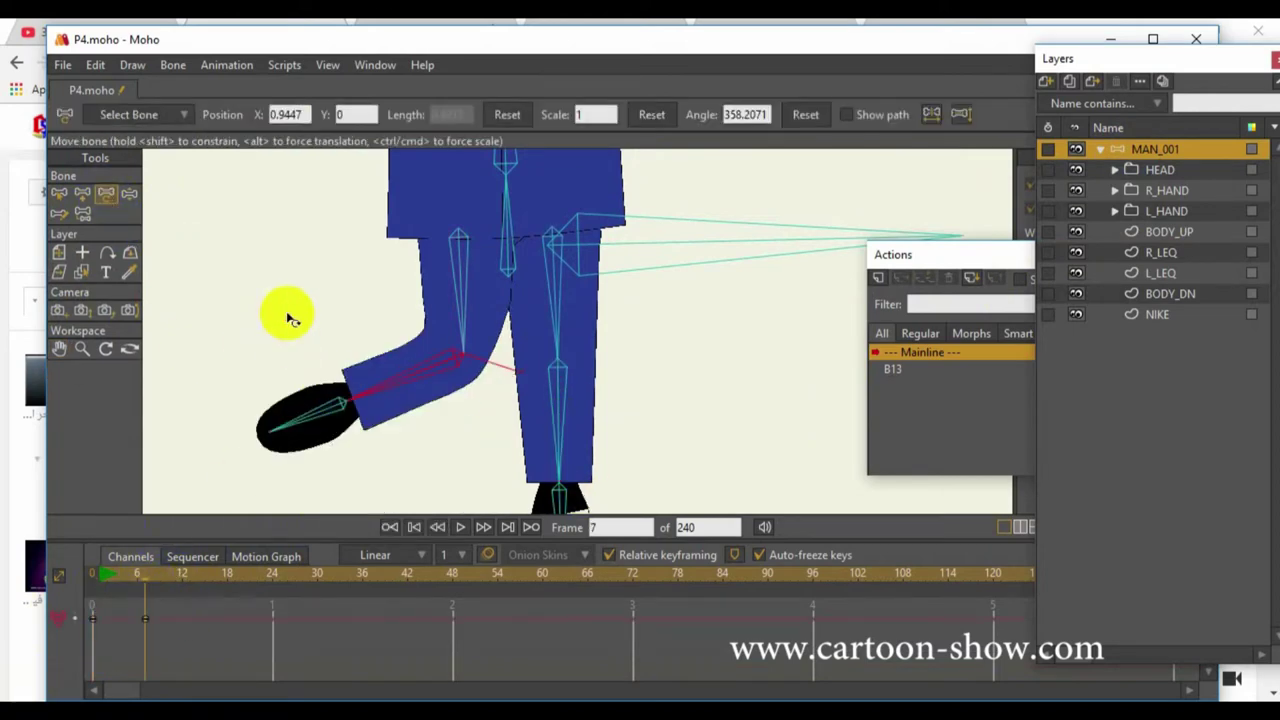
pyautogui.moveTo(186, 586); pyautogui.dragTo(197, 588)
pyautogui.moveTo(398, 392); pyautogui.dragTo(550, 348)
pyautogui.scroll(3, 497, 315)
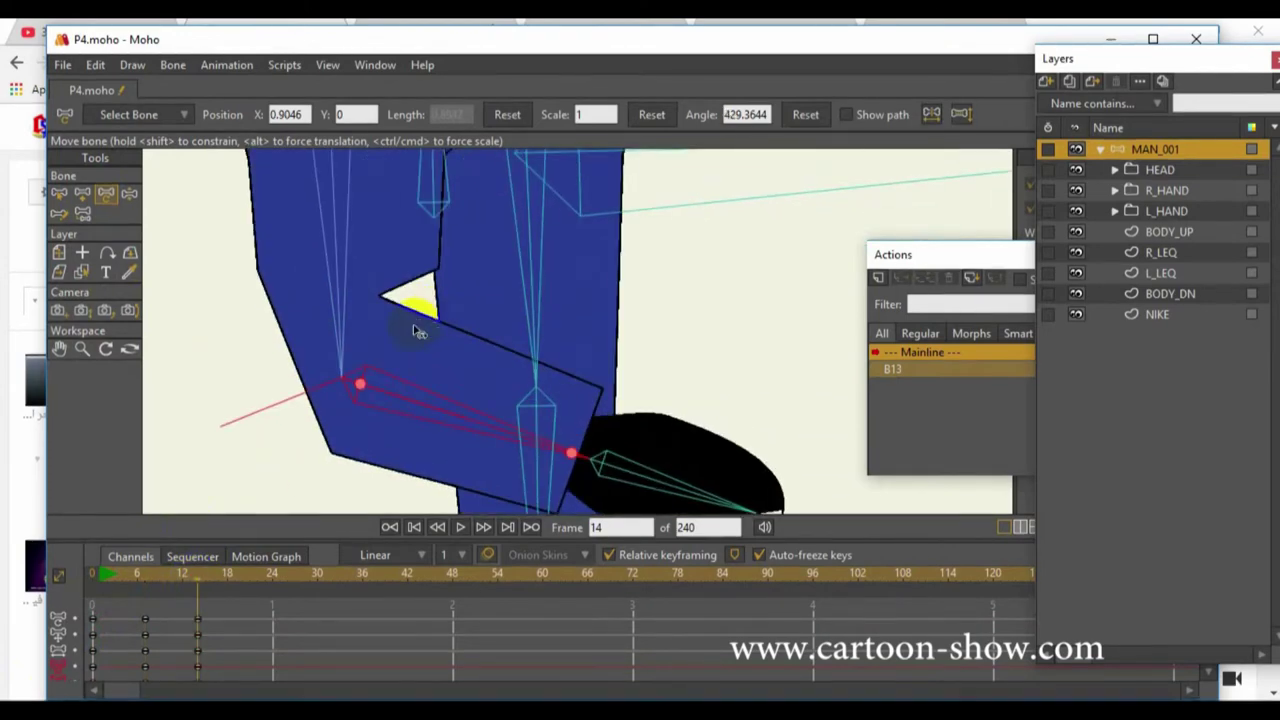
# Return to frame 0 and create a second action for bone B13 named B13 2
pyautogui.moveTo(189, 586); pyautogui.dragTo(2, 586)
pyautogui.scroll(-3, 440, 395)
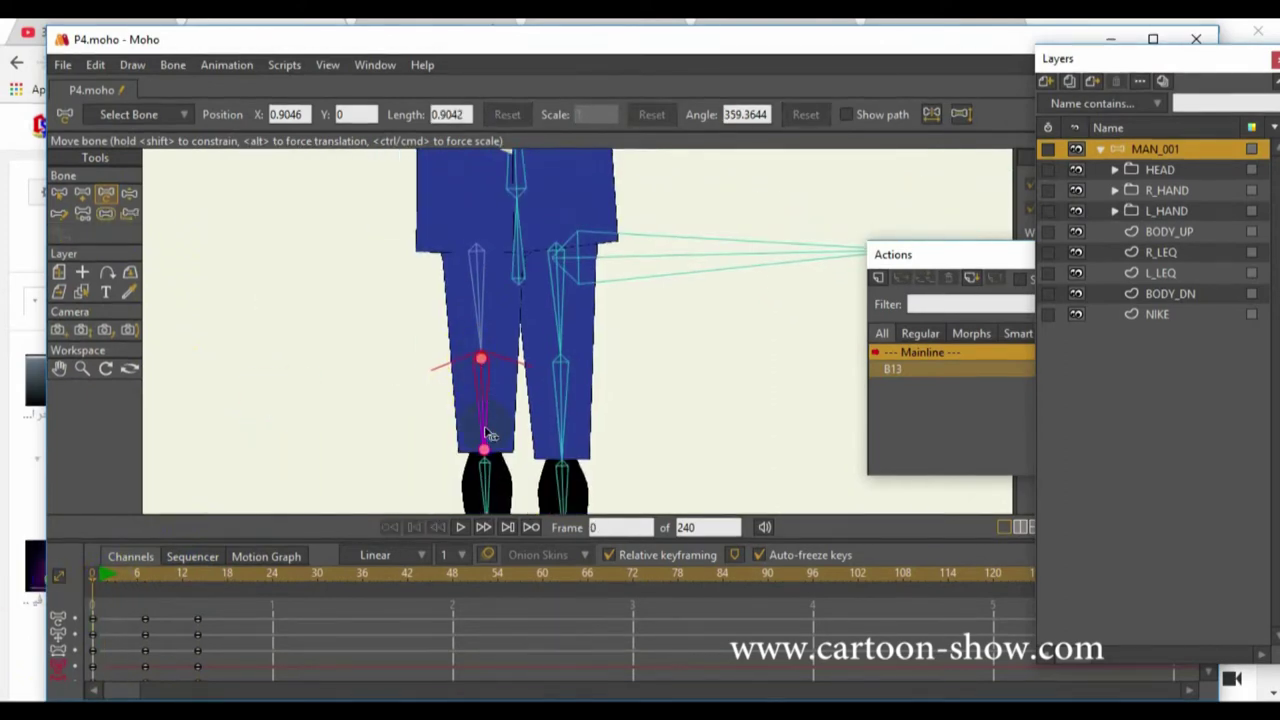
pyautogui.click(59, 368)
pyautogui.moveTo(345, 414); pyautogui.dragTo(346, 336)
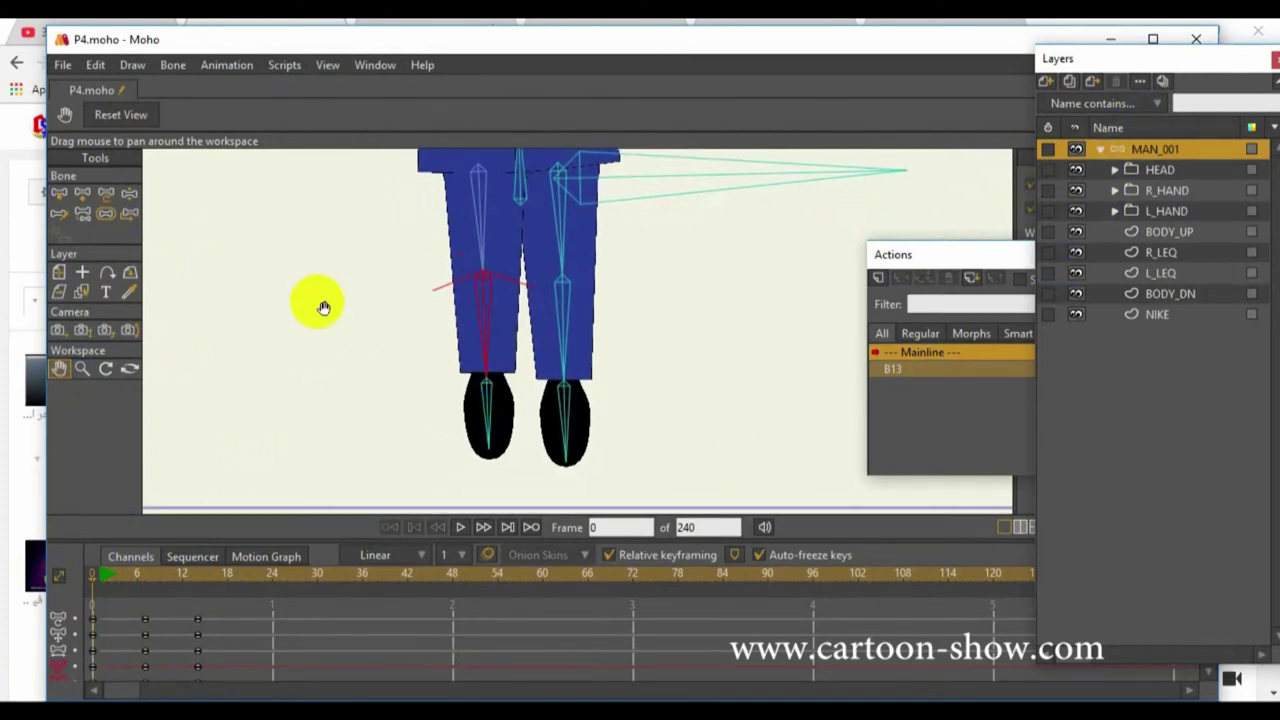
pyautogui.click(60, 194)
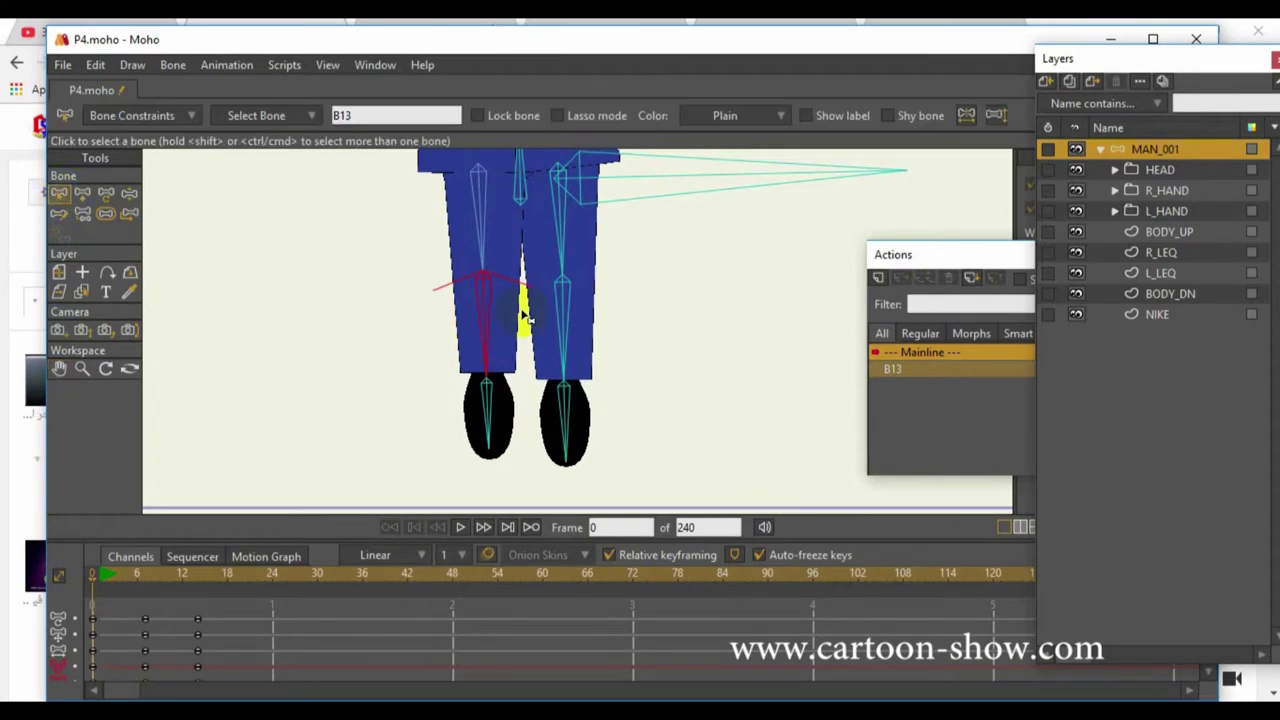
pyautogui.click(879, 279)
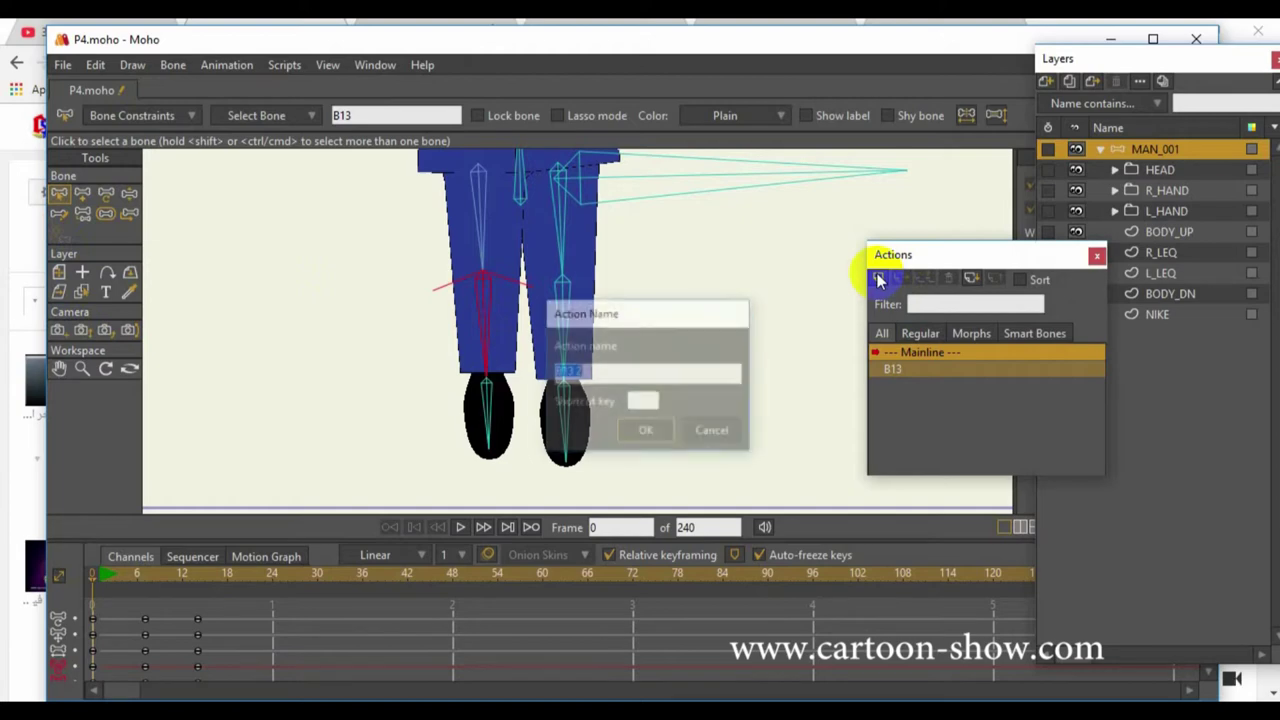
pyautogui.moveTo(606, 309); pyautogui.dragTo(431, 58)
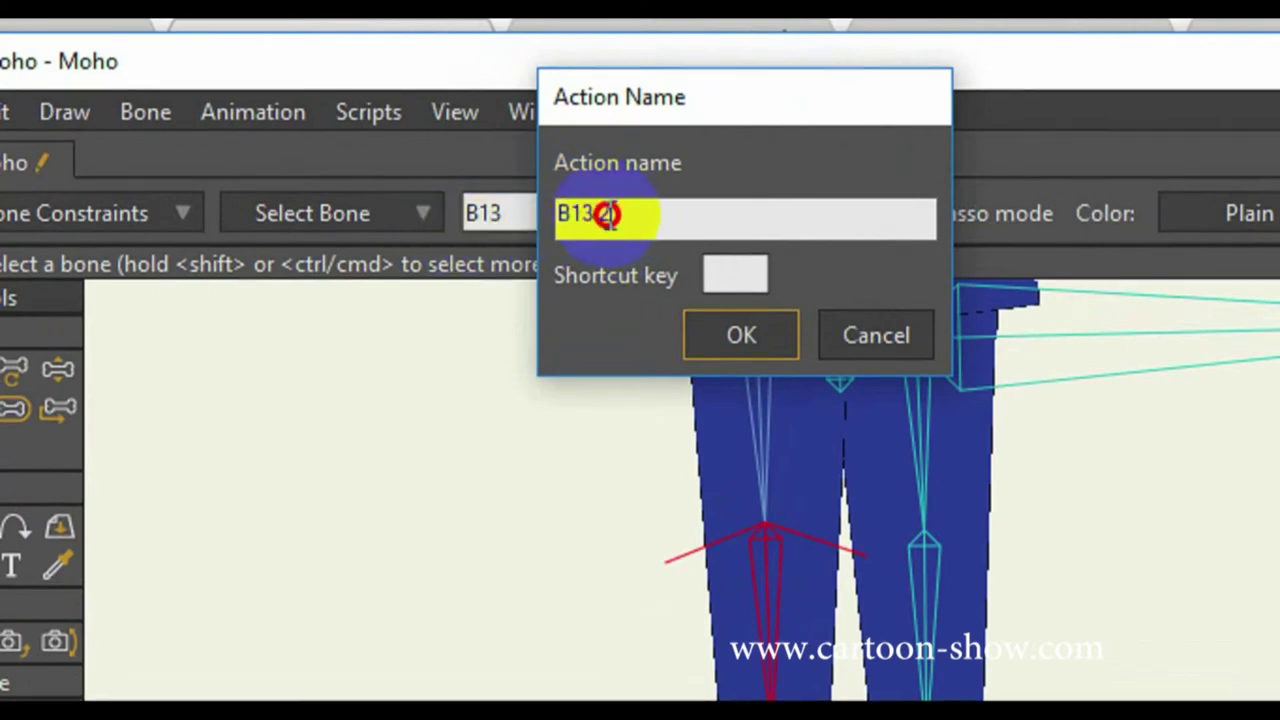
pyautogui.click(727, 337)
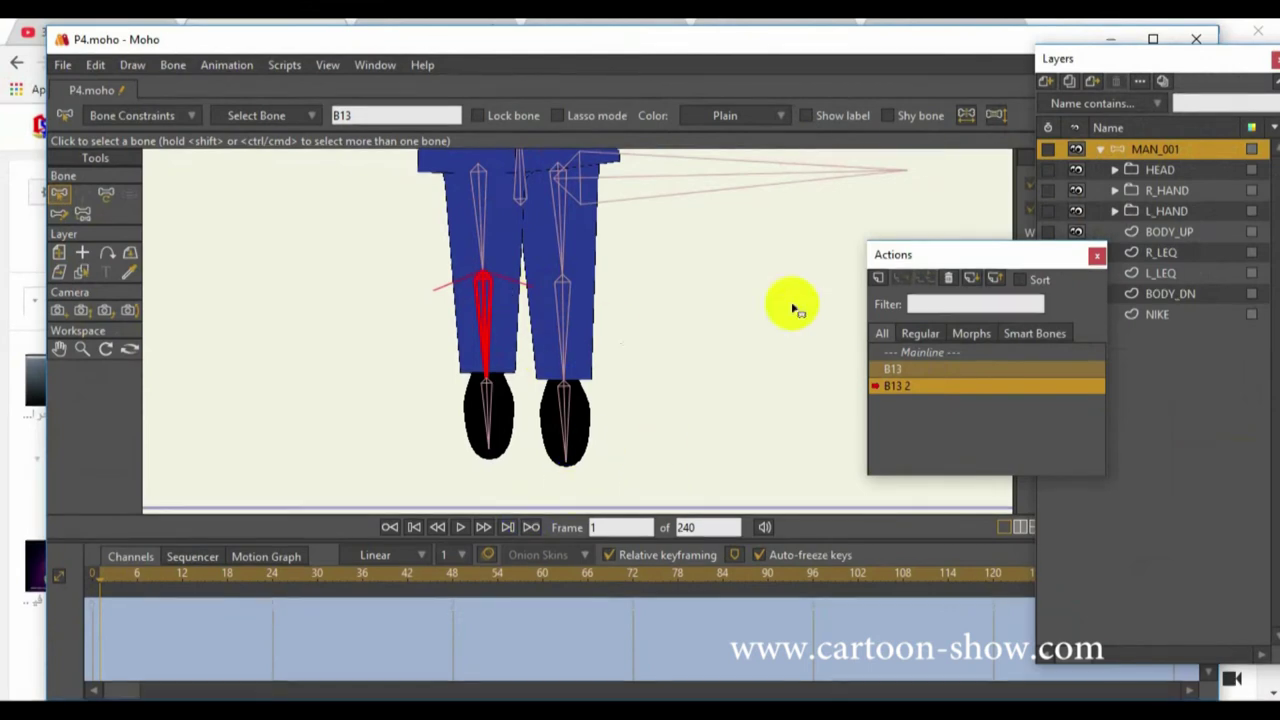
# At frame 24 of action B13 2, rotate bone B13 toward the other leg to its limit, an angle of about 429.36
pyautogui.click(273, 575)
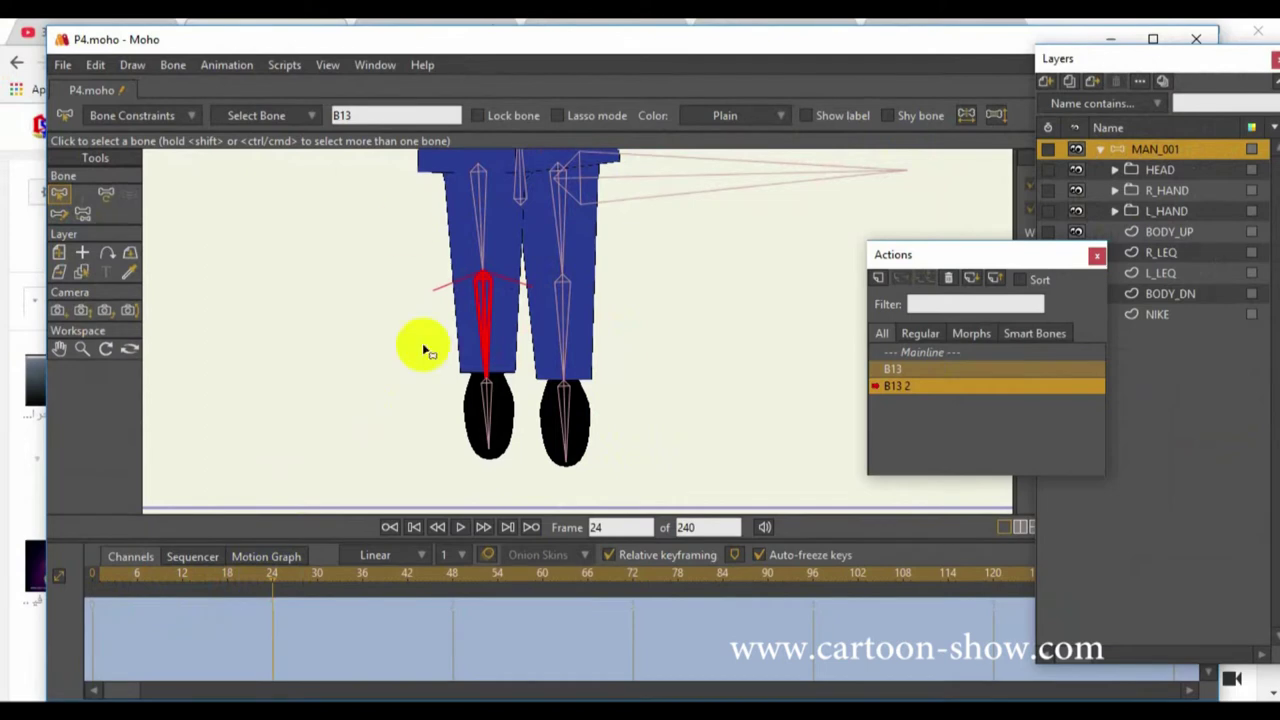
pyautogui.click(106, 193)
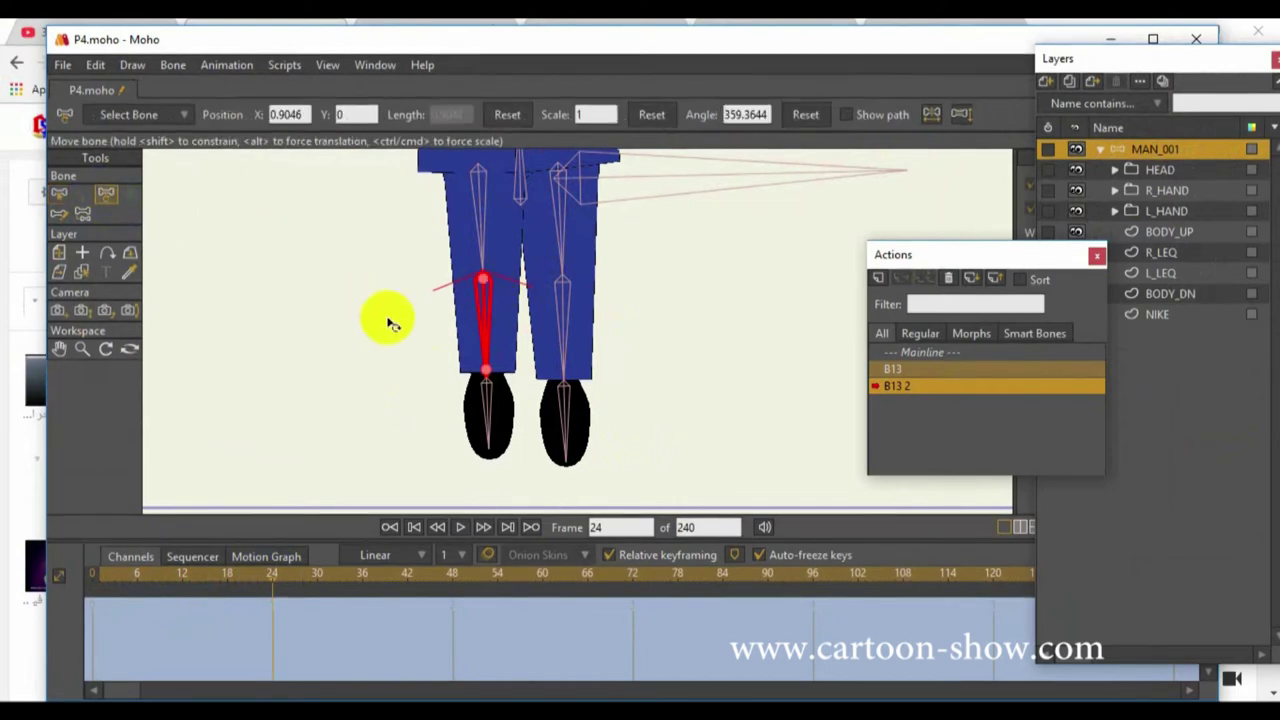
pyautogui.moveTo(487, 340); pyautogui.dragTo(606, 251)
pyautogui.scroll(3, 571, 340)
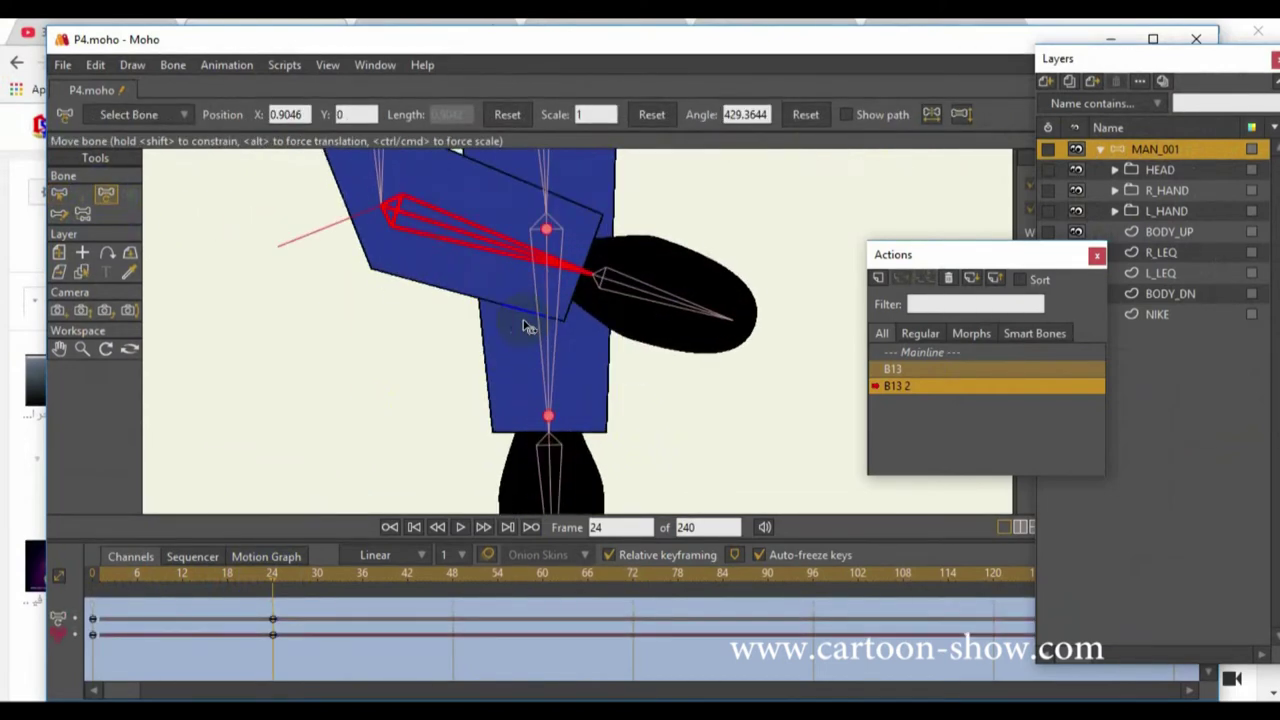
pyautogui.click(59, 348)
pyautogui.moveTo(294, 220); pyautogui.dragTo(378, 376)
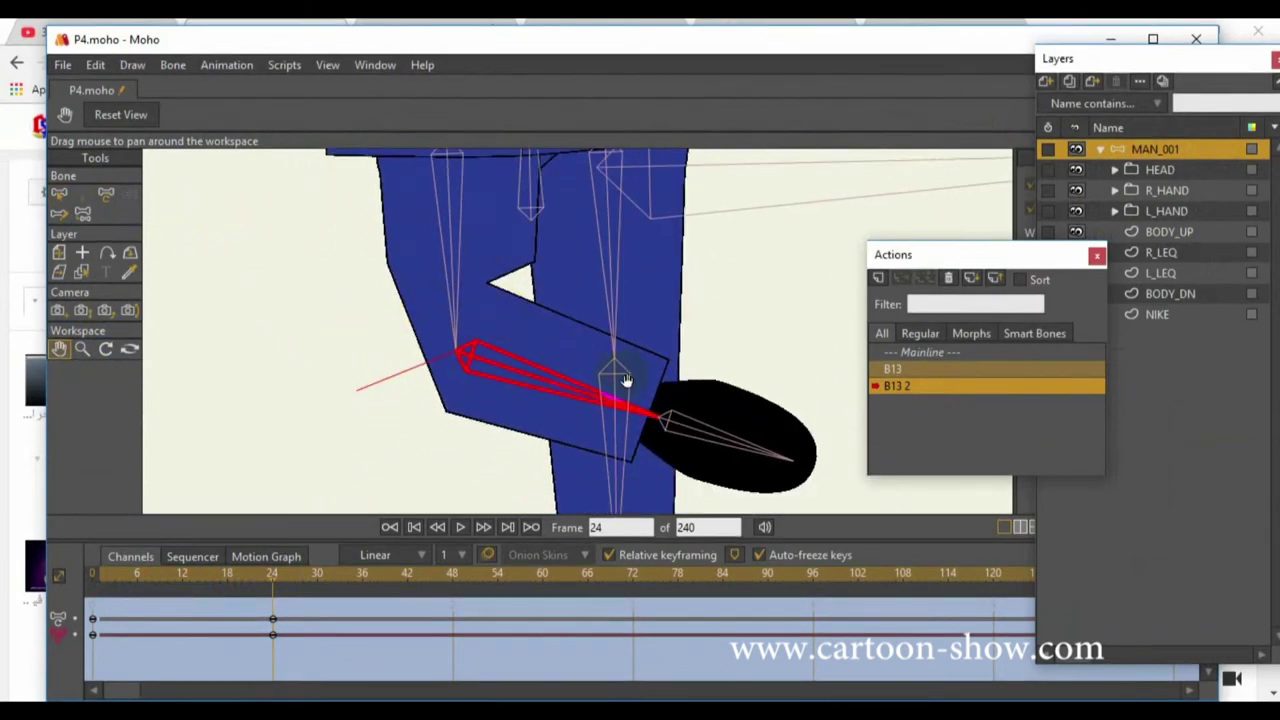
# Pick the R_LEQ shape as the active layer and move the Actions window clear of the Layers window
pyautogui.click(81, 273)
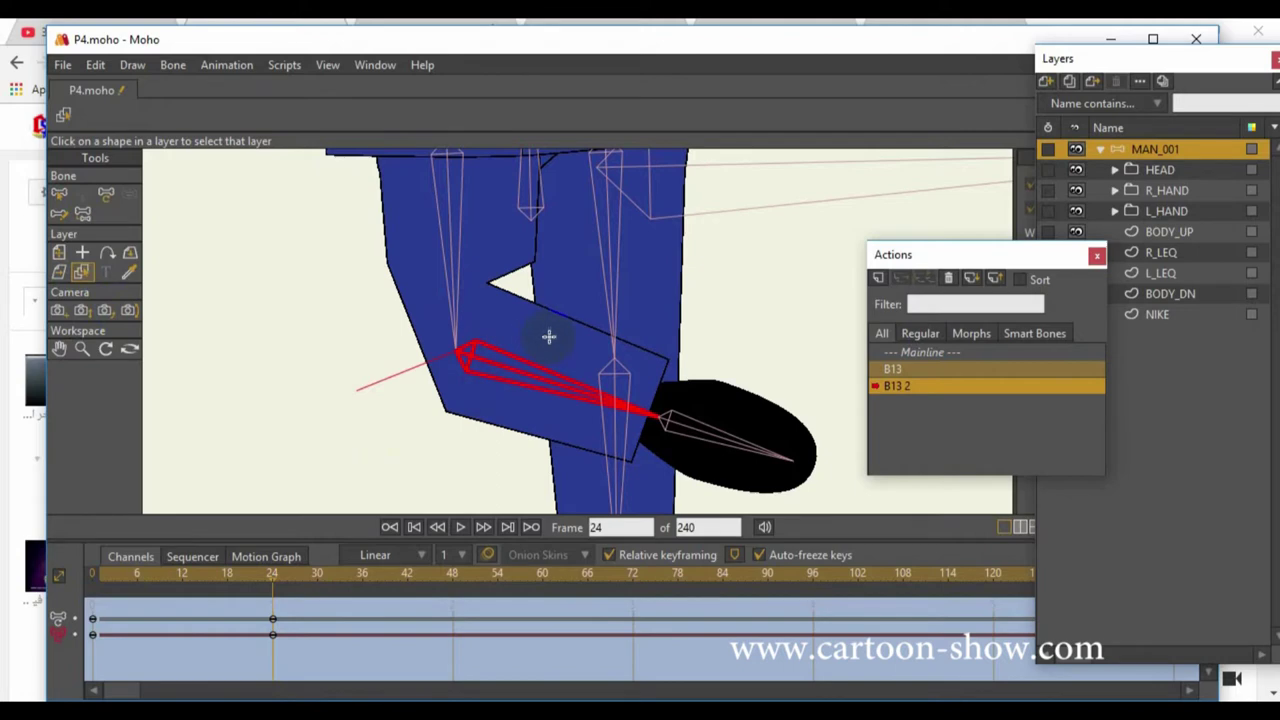
pyautogui.click(548, 336)
pyautogui.click(912, 304)
pyautogui.moveTo(1006, 250); pyautogui.dragTo(918, 221)
pyautogui.click(323, 300)
pyautogui.click(95, 225)
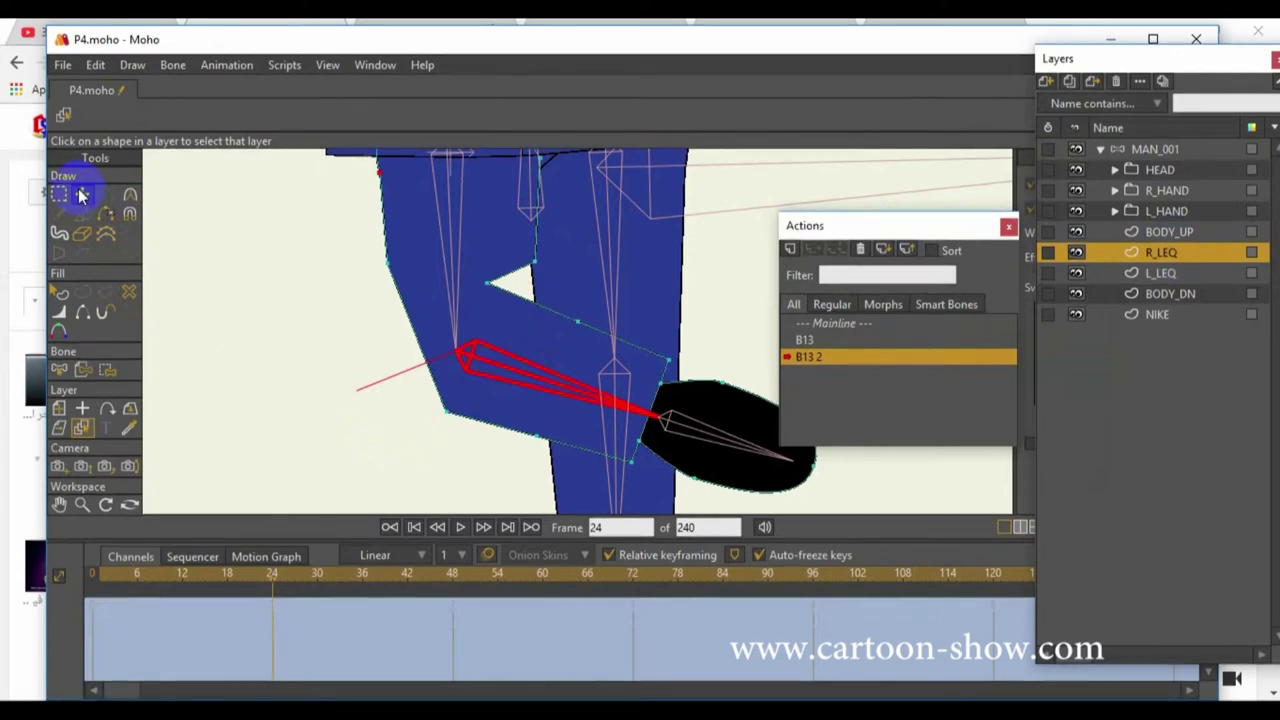
# Move R_LEQ's outer knee corner up and outward and nudge the point above the inner crease with Transform Points
pyautogui.click(83, 195)
pyautogui.moveTo(447, 417); pyautogui.dragTo(411, 390)
pyautogui.click(492, 285)
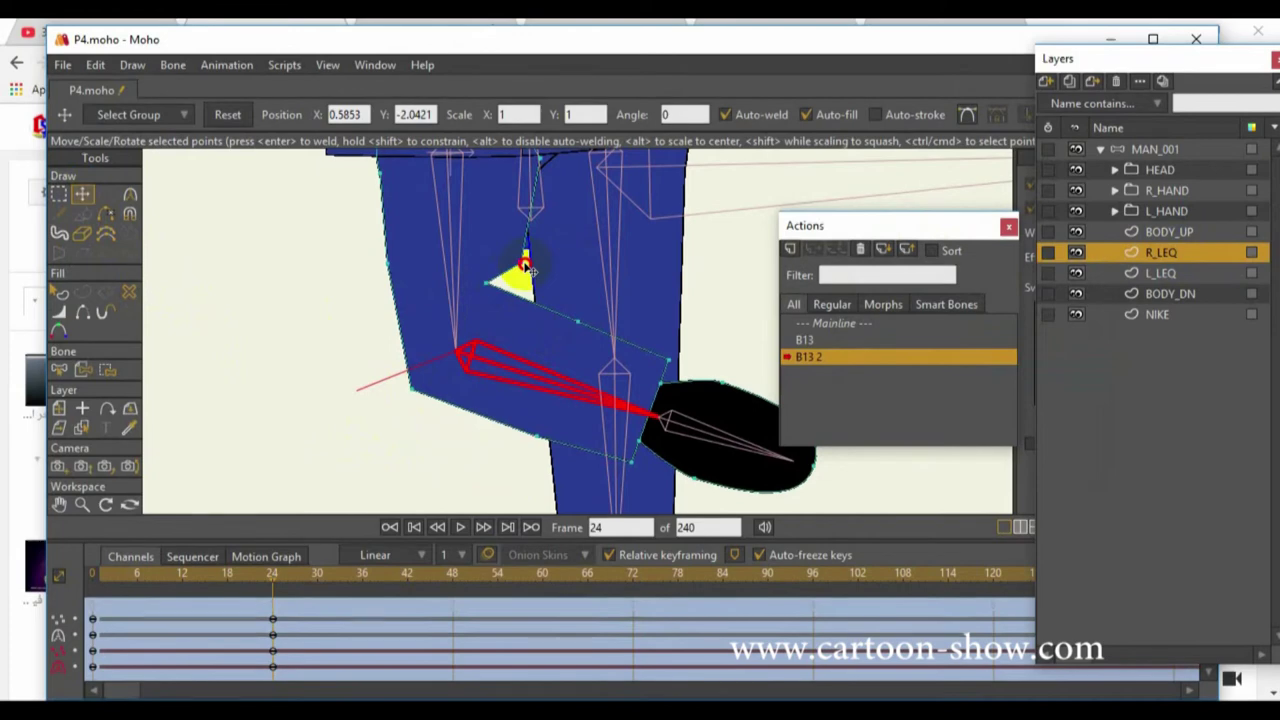
pyautogui.moveTo(535, 270); pyautogui.dragTo(530, 263)
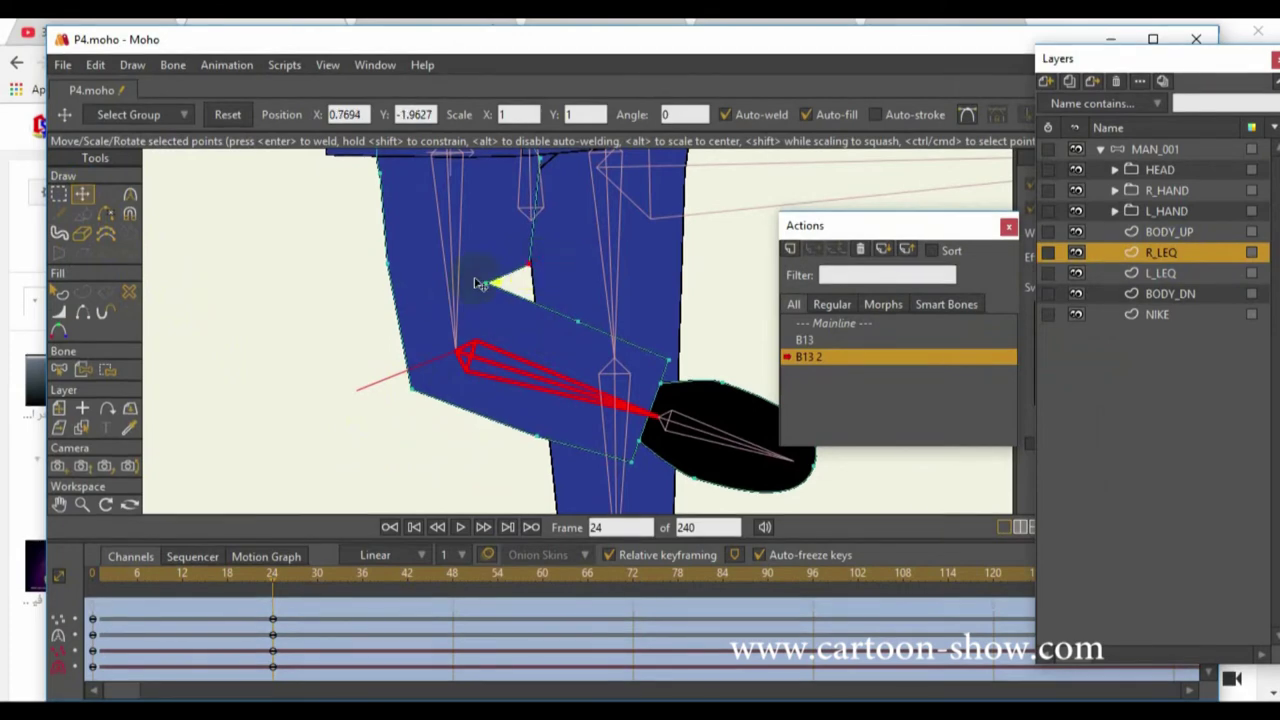
# Round R_LEQ's outer knee corner with the Curvature tool to about 0.41 and smooth the inner crease
pyautogui.click(129, 193)
pyautogui.click(408, 389)
pyautogui.click(652, 352)
pyautogui.moveTo(652, 352); pyautogui.dragTo(795, 337)
pyautogui.click(490, 282)
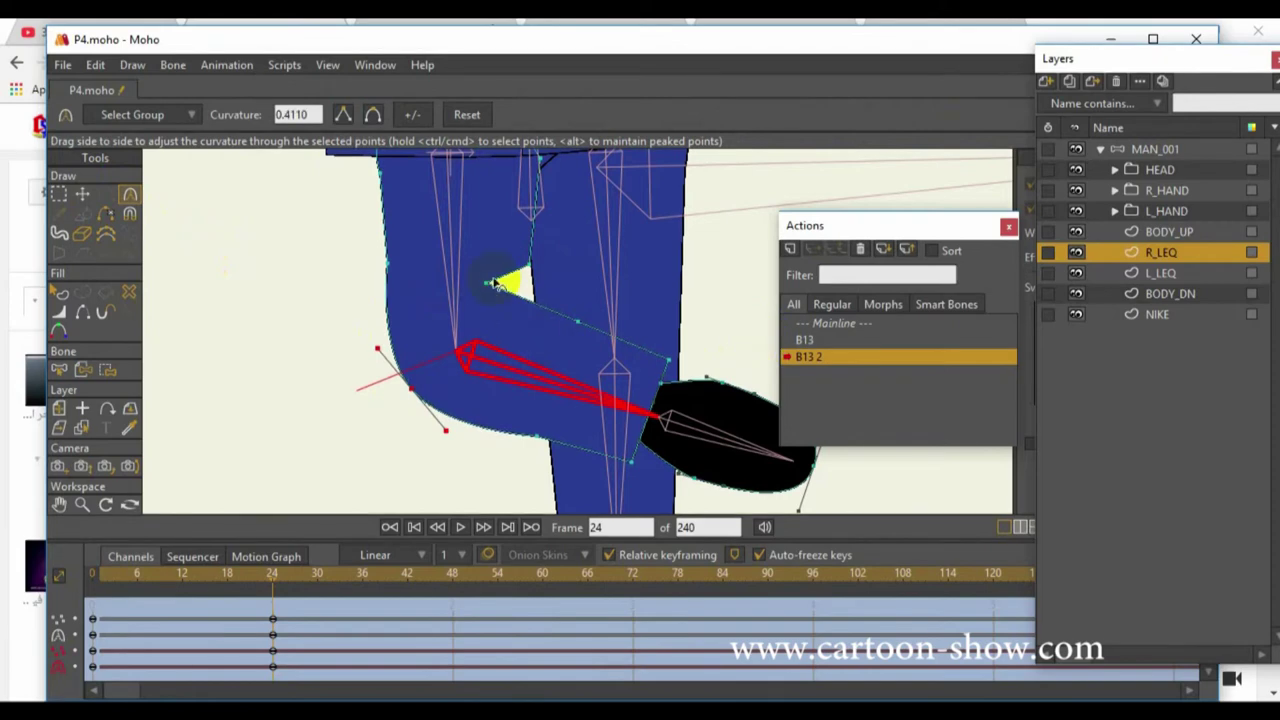
# Refine the bent knee with Transform Points: pull the outer knee point inward and adjust the calf and inner crease points
pyautogui.click(82, 193)
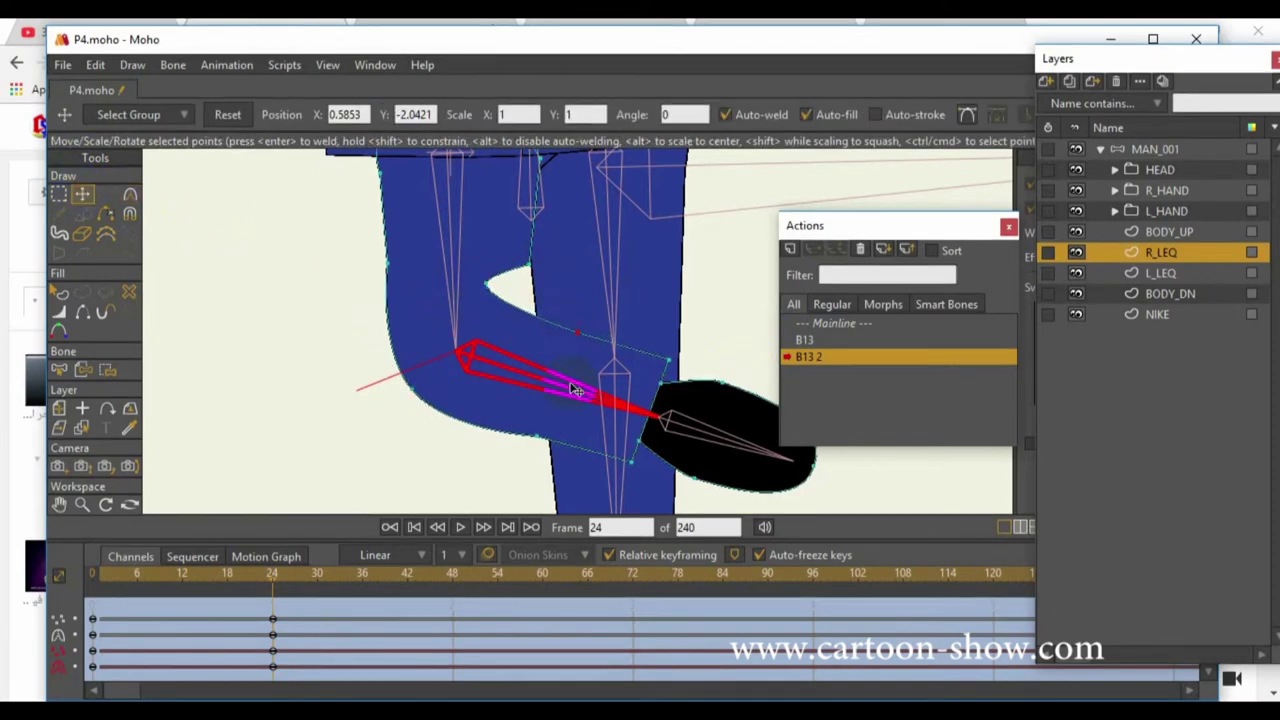
pyautogui.moveTo(452, 408); pyautogui.dragTo(447, 385)
pyautogui.click(535, 452)
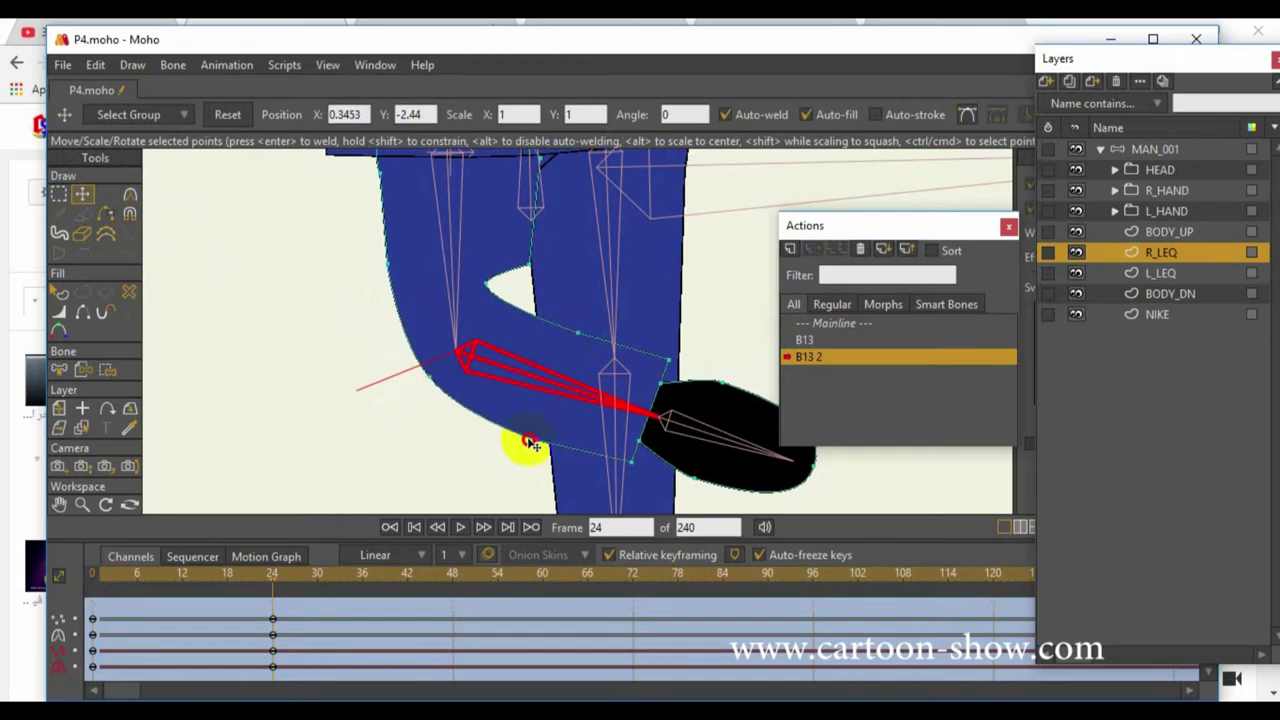
pyautogui.click(585, 304)
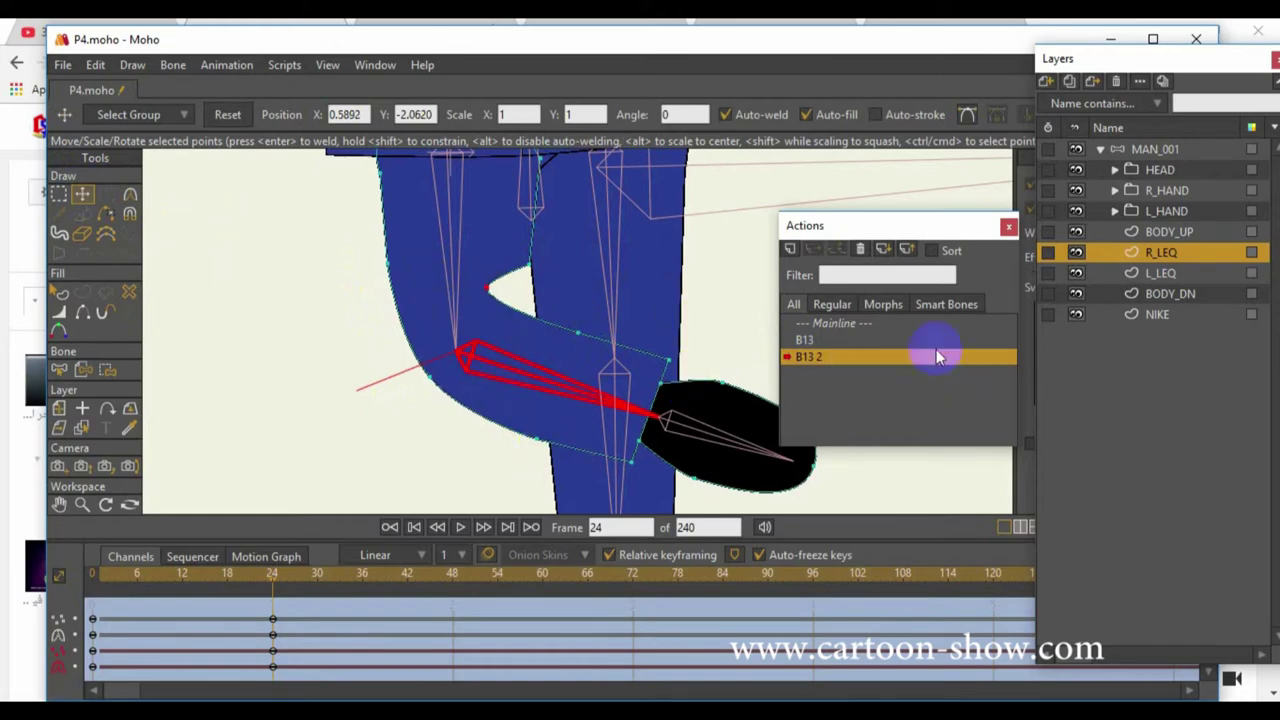
# Return from action B13 2 to the Mainline, with MAN_001 as the active layer at frame 23
pyautogui.click(838, 325)
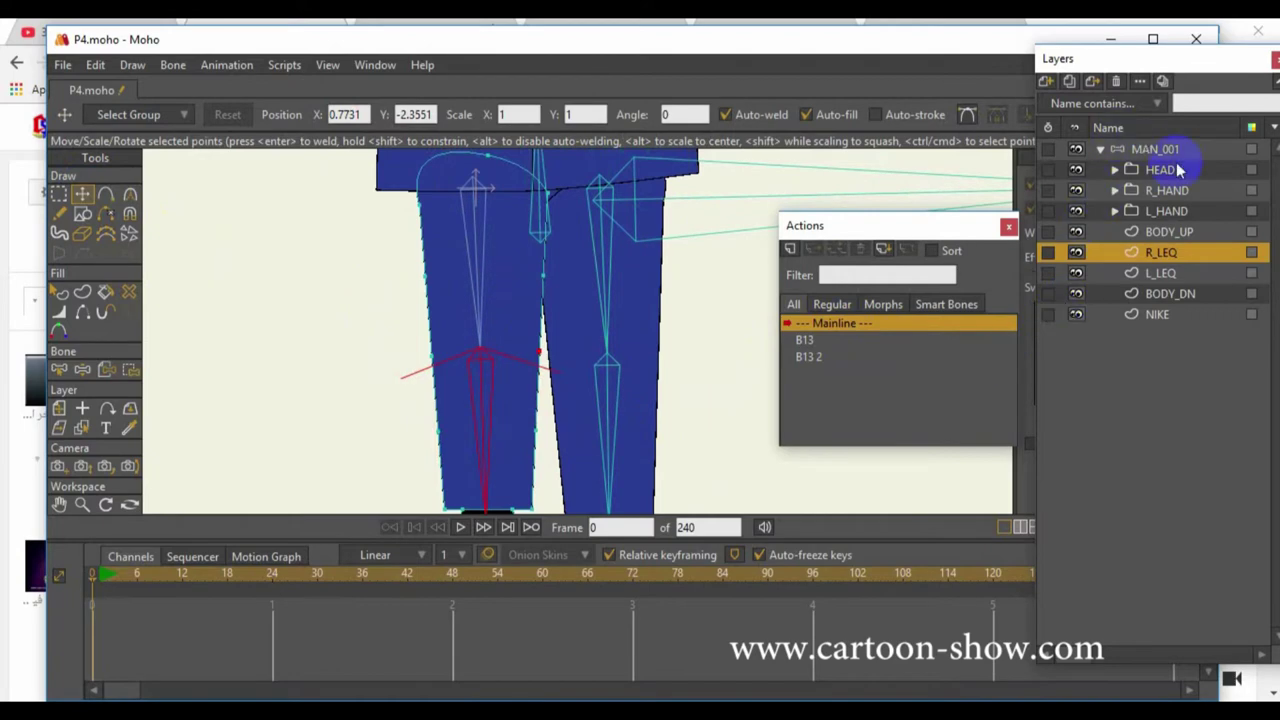
pyautogui.click(1150, 150)
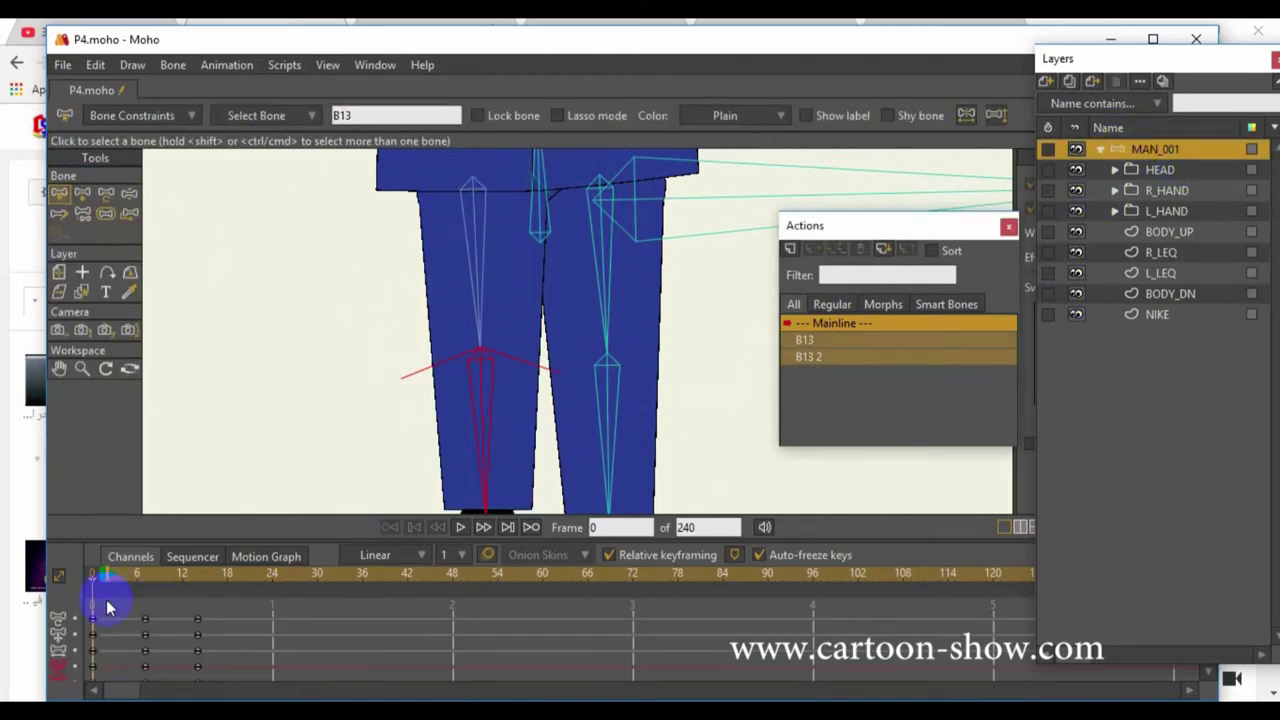
pyautogui.moveTo(160, 578); pyautogui.dragTo(259, 586)
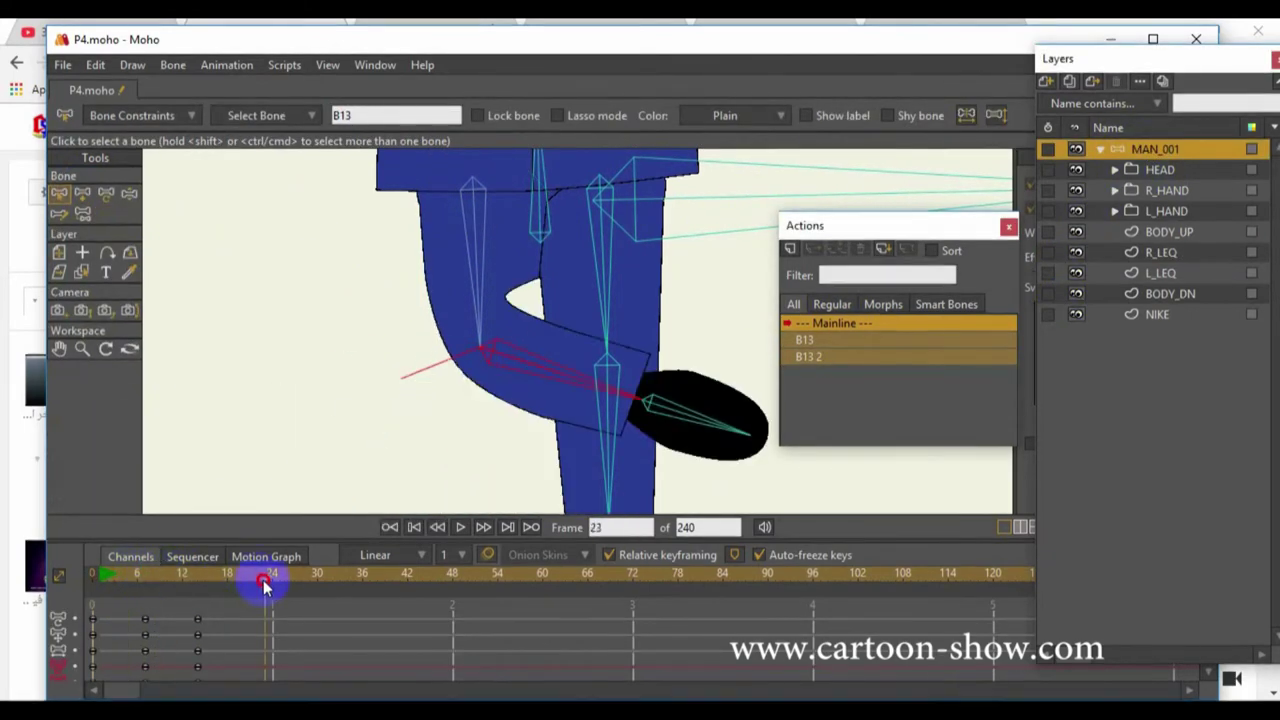
# Test the knee at frame 23 by rotating lower-leg bone B13 in both directions and swinging the other lower-leg bone
pyautogui.click(106, 193)
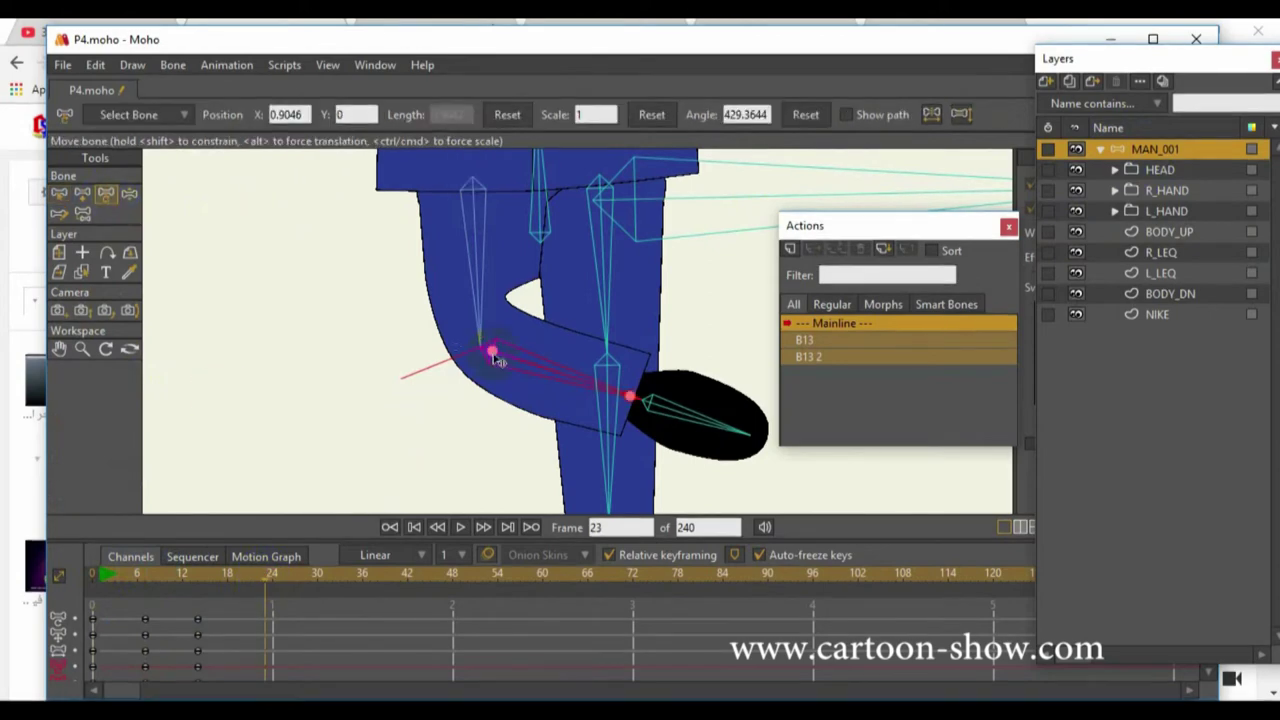
pyautogui.moveTo(548, 376); pyautogui.dragTo(466, 424)
pyautogui.moveTo(637, 395); pyautogui.dragTo(623, 423)
pyautogui.moveTo(494, 429); pyautogui.dragTo(443, 378)
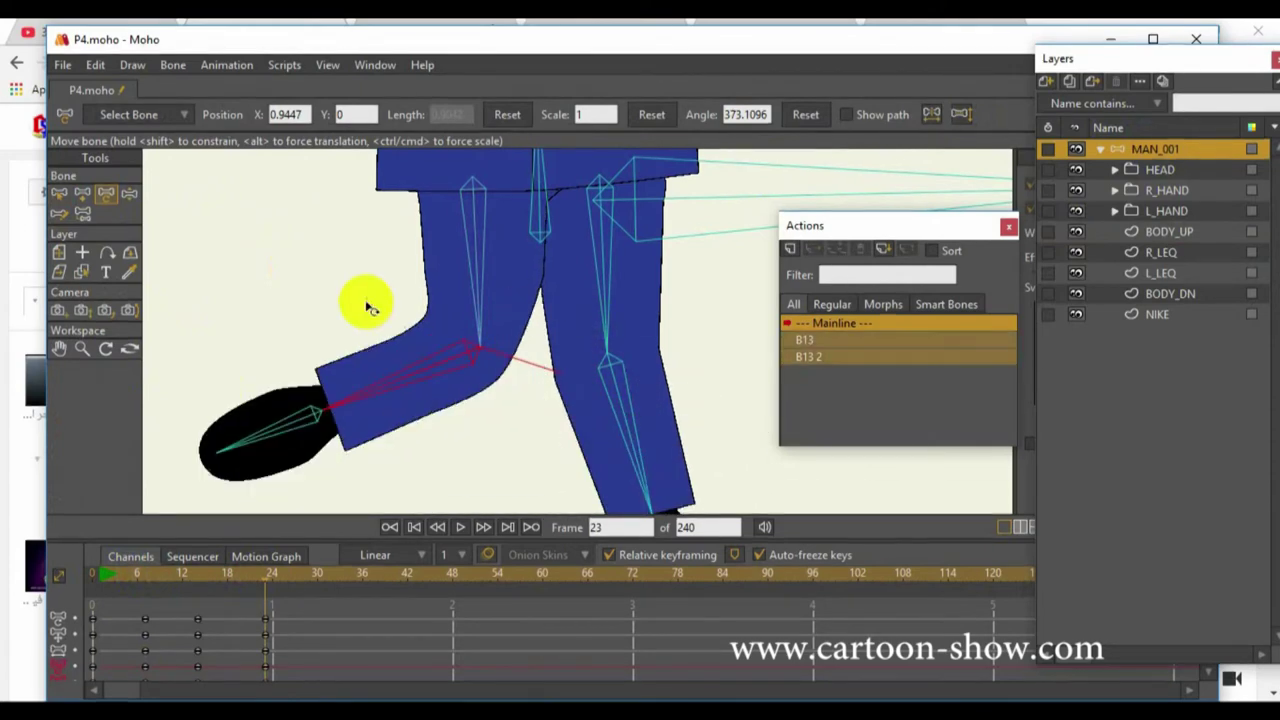
pyautogui.moveTo(363, 303); pyautogui.dragTo(377, 303)
pyautogui.moveTo(365, 386); pyautogui.dragTo(451, 450)
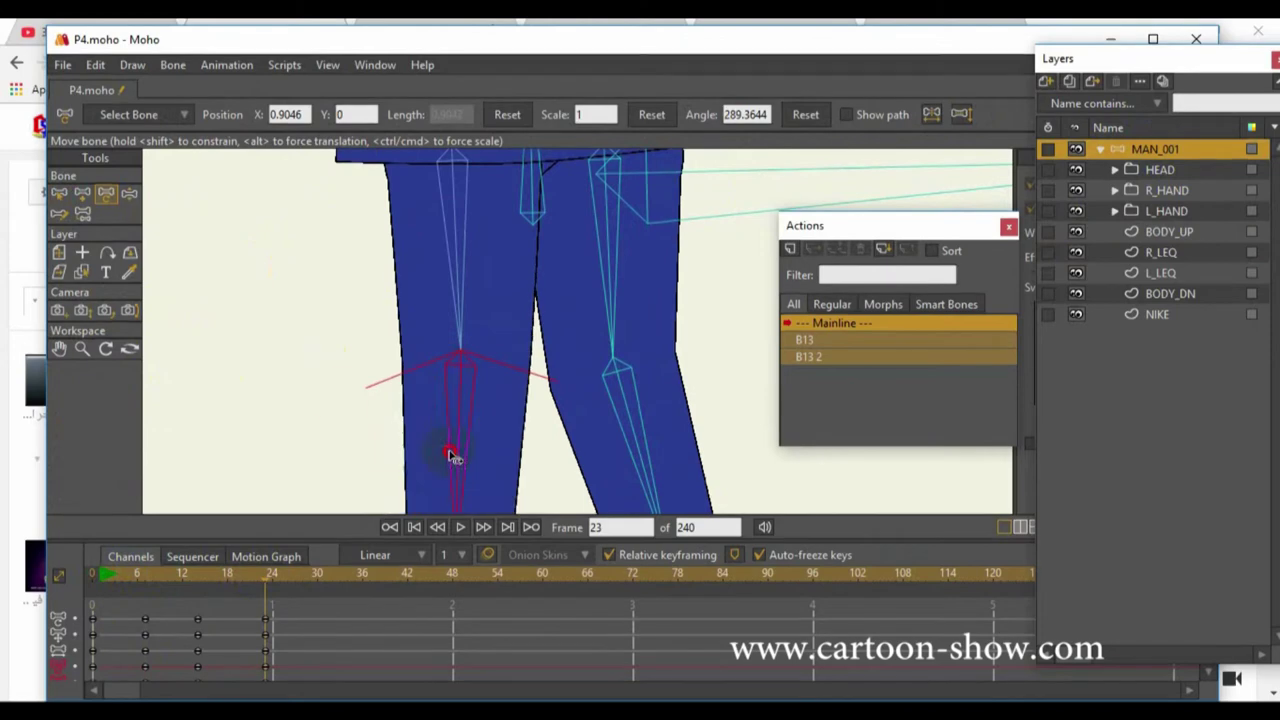
# Deselect the leg bones and delete all of MAN_001's bone keyframes from the Mainline timeline
pyautogui.click(59, 193)
pyautogui.scroll(-2, 291, 373)
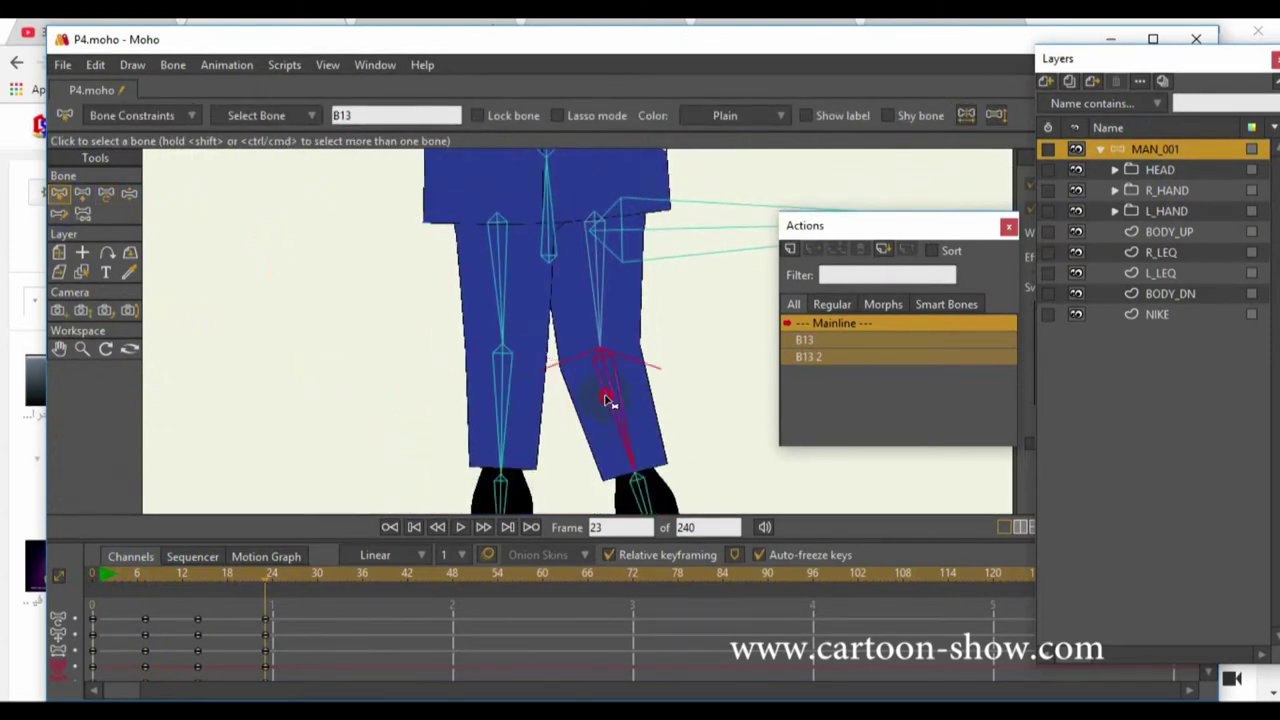
pyautogui.click(603, 323)
pyautogui.click(503, 290)
pyautogui.click(555, 425)
pyautogui.scroll(-1, 360, 428)
pyautogui.moveTo(304, 602); pyautogui.dragTo(48, 698)
pyautogui.press('Delete')
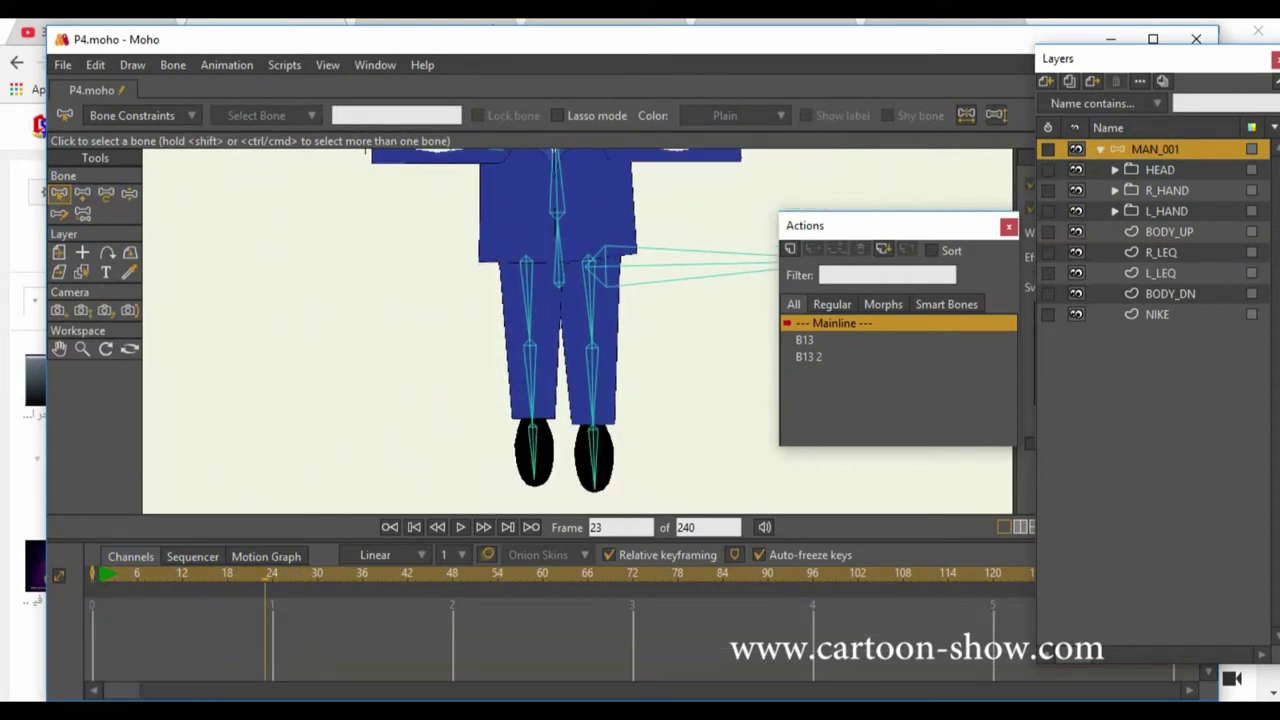
# Move the Actions window lower and bring the character's face into a close view
pyautogui.click(60, 346)
pyautogui.moveTo(862, 237); pyautogui.dragTo(849, 384)
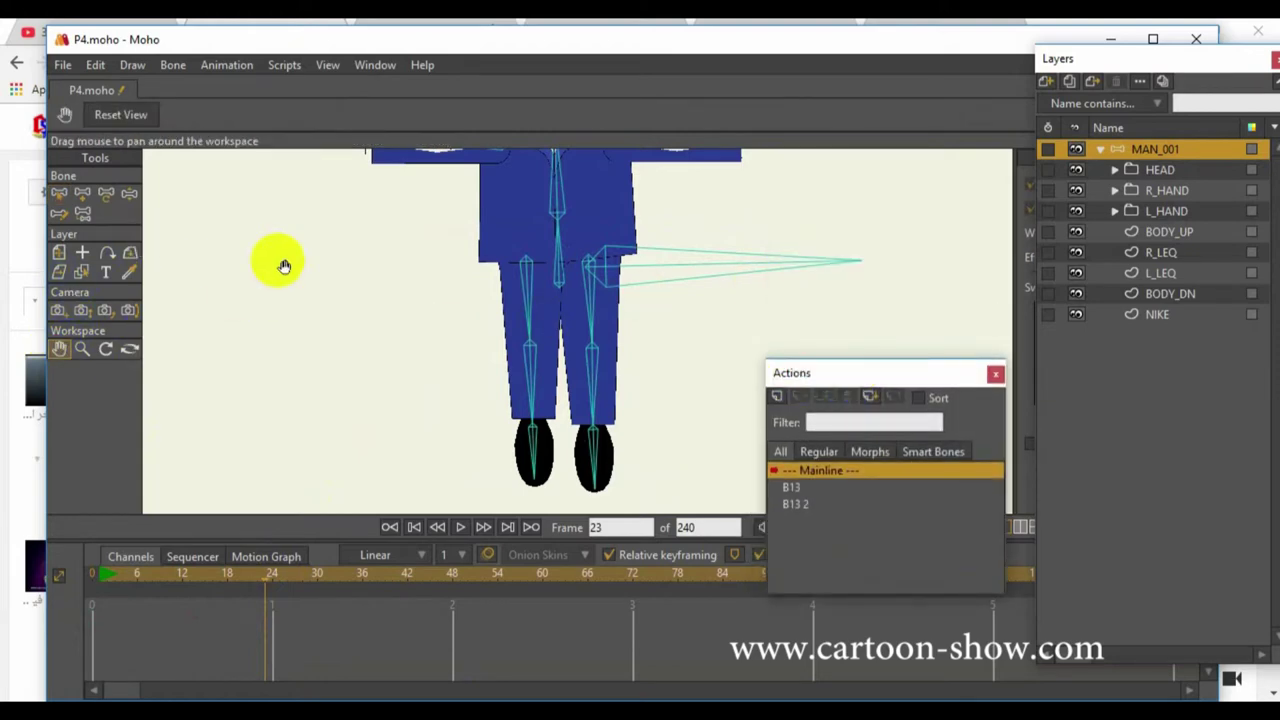
pyautogui.moveTo(277, 263); pyautogui.dragTo(263, 400)
pyautogui.moveTo(320, 275); pyautogui.dragTo(338, 360)
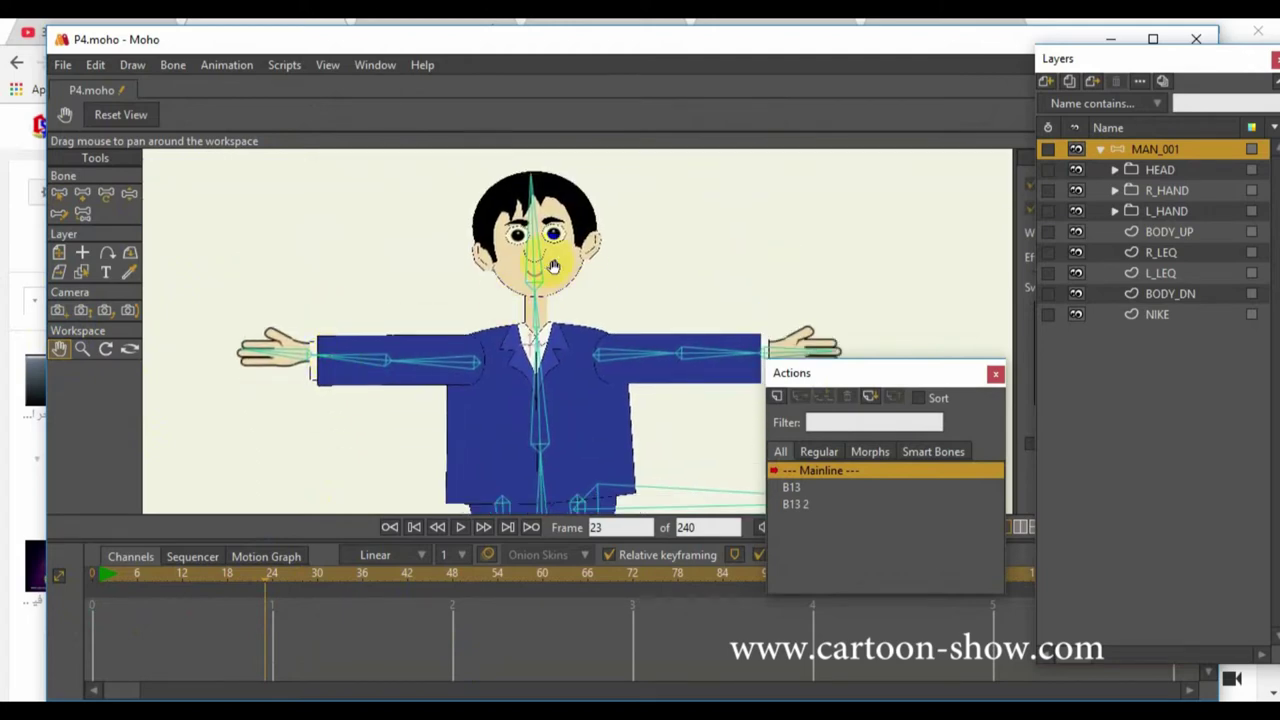
pyautogui.scroll(3, 470, 258)
pyautogui.moveTo(366, 206); pyautogui.dragTo(417, 354)
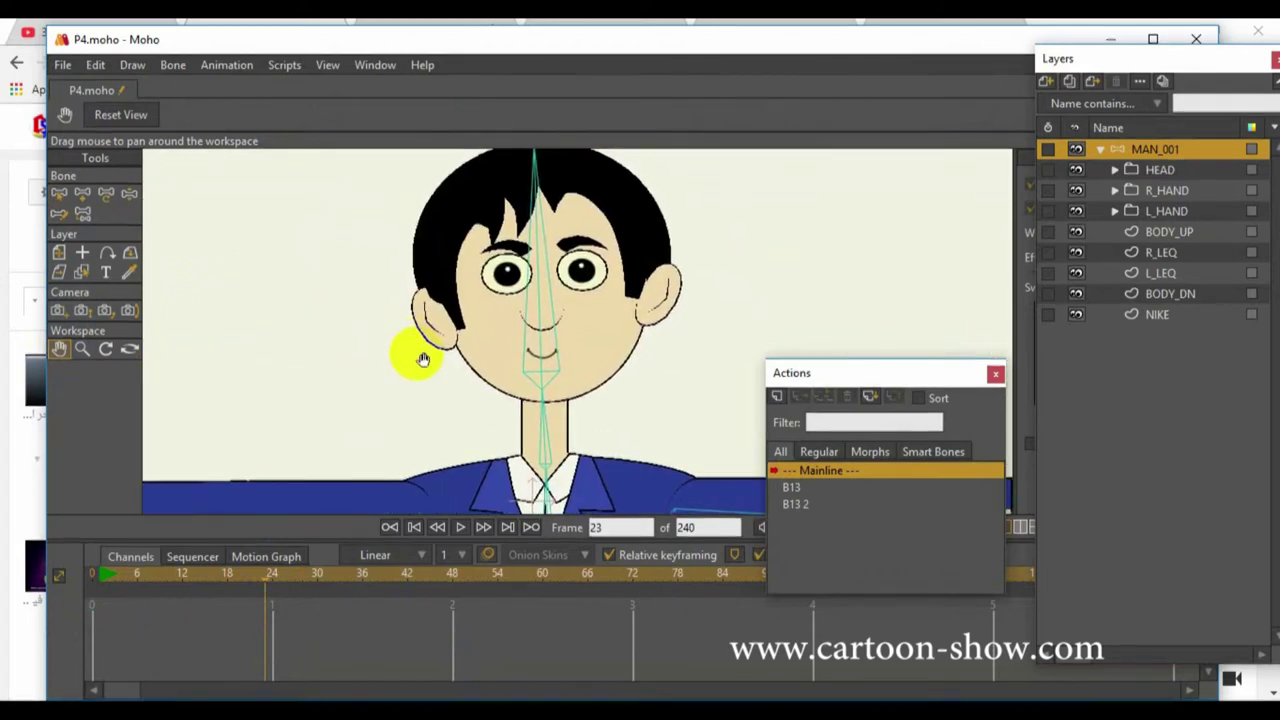
pyautogui.scroll(1, 420, 348)
pyautogui.scroll(2, 420, 348)
pyautogui.moveTo(386, 280); pyautogui.dragTo(380, 349)
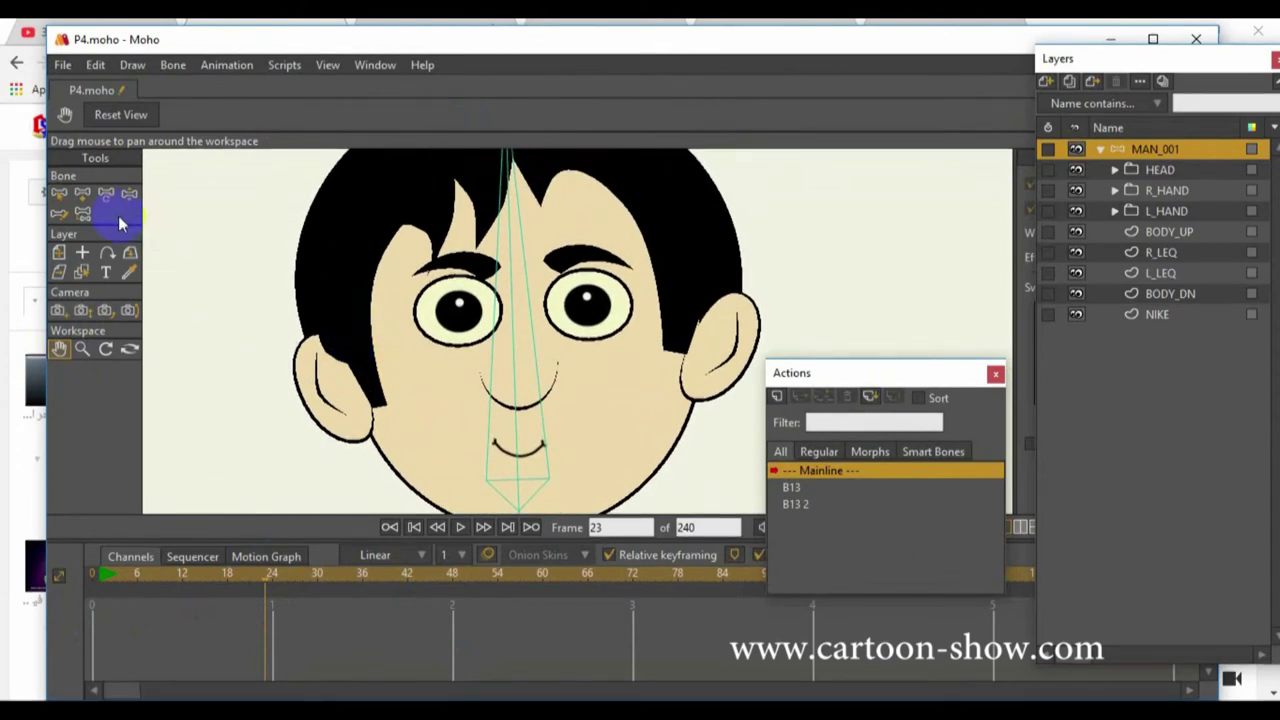
# Expand HEAD and its L_eye group and select the eye layer for editing with Transform Points
pyautogui.click(1077, 254)
pyautogui.click(1116, 170)
pyautogui.click(1174, 314)
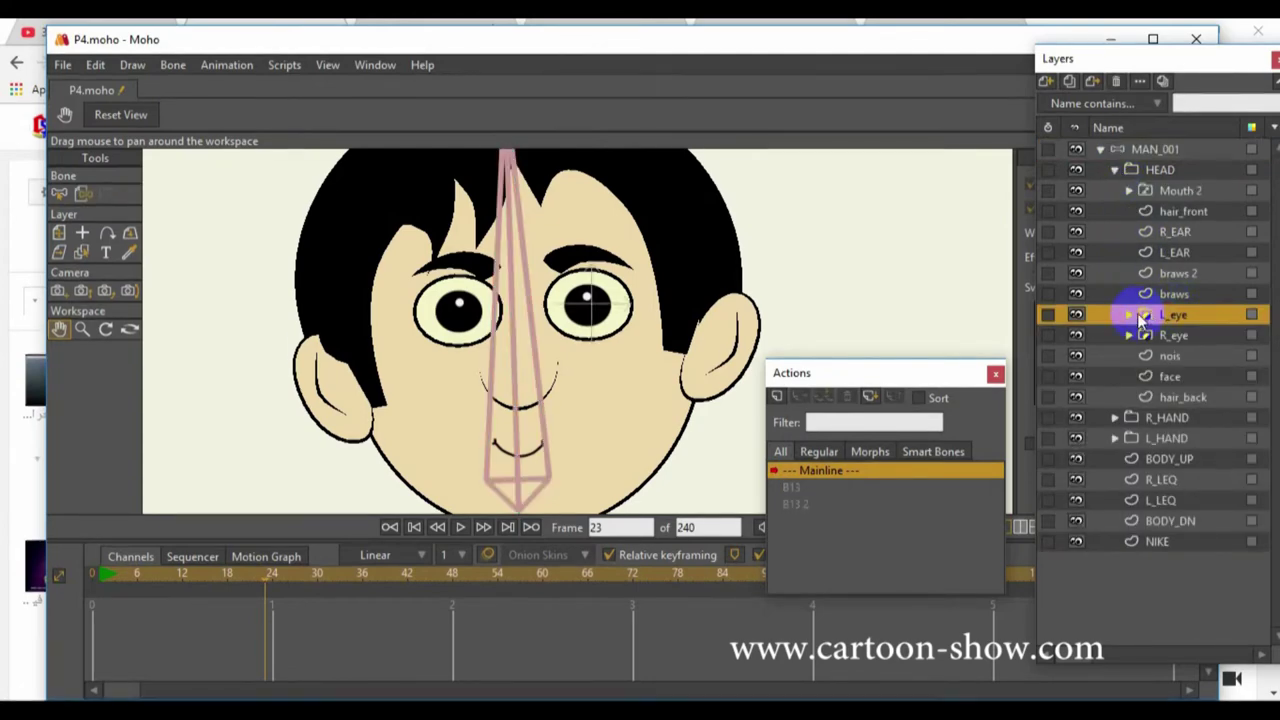
pyautogui.click(1132, 314)
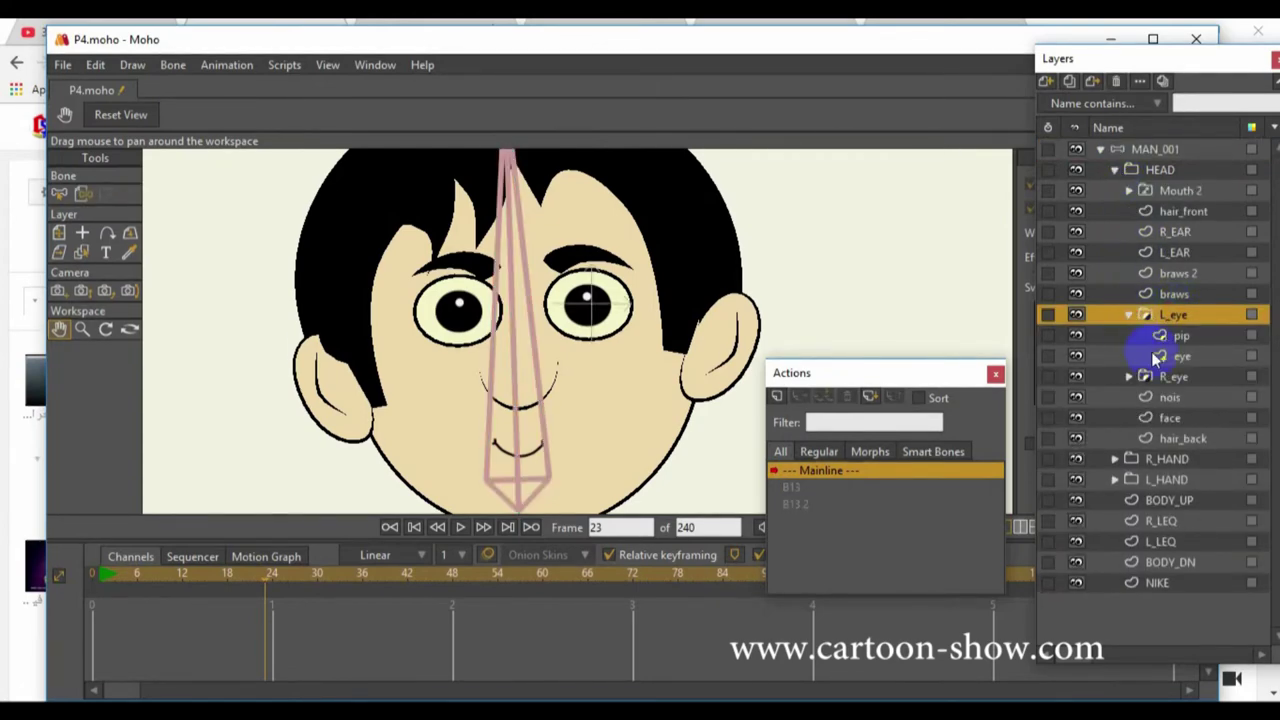
pyautogui.click(1168, 358)
pyautogui.click(1168, 357)
pyautogui.click(82, 194)
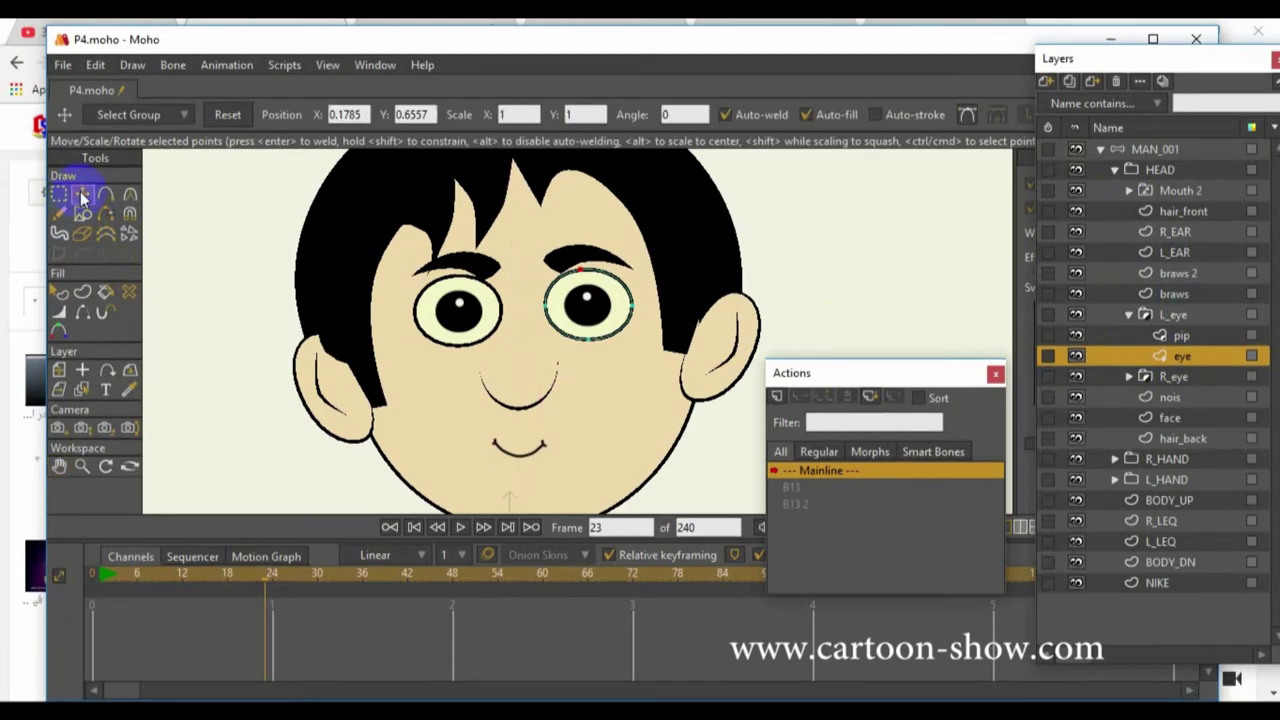
# Try a blink on L_eye's eye shape by moving its upper point down and back up between frames 23 and 48
pyautogui.moveTo(575, 272); pyautogui.dragTo(586, 332)
pyautogui.click(343, 612)
pyautogui.moveTo(343, 612); pyautogui.dragTo(347, 612)
pyautogui.click(546, 318)
pyautogui.moveTo(605, 313); pyautogui.dragTo(603, 276)
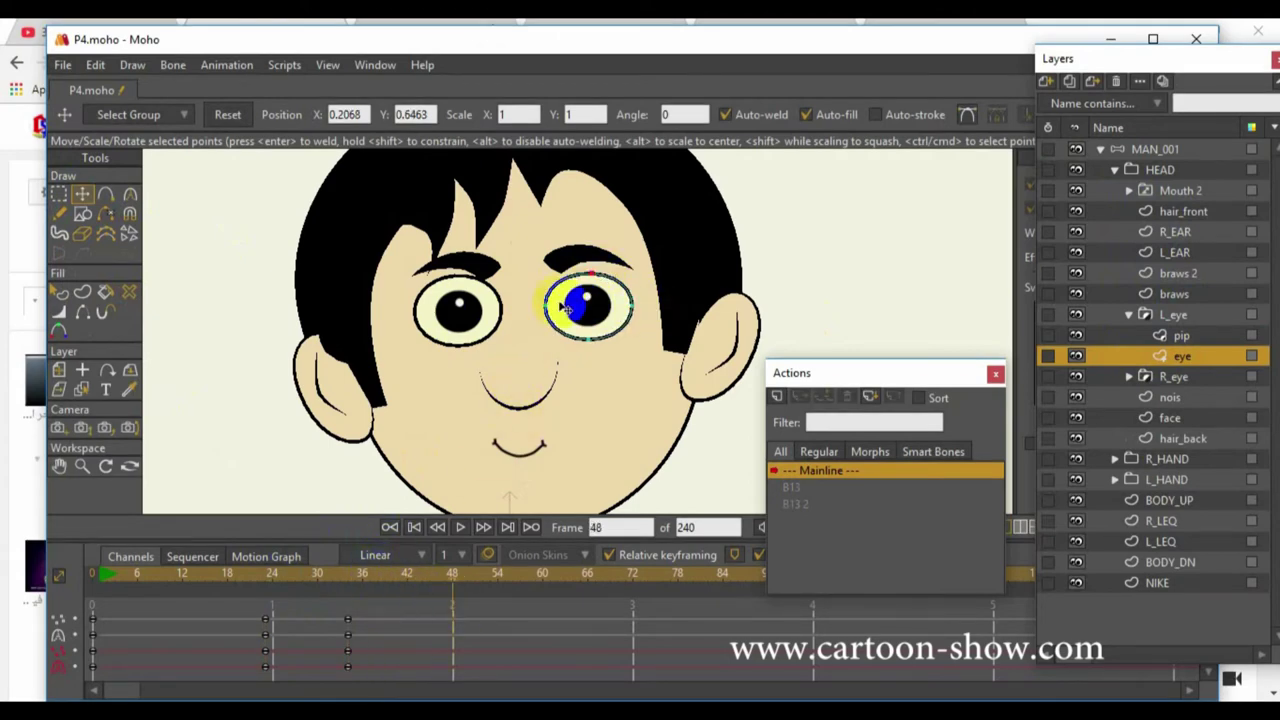
pyautogui.moveTo(595, 278); pyautogui.dragTo(589, 311)
# Scrub the eye animation back to frame 0 and delete its trial keyframes
pyautogui.click(228, 565)
pyautogui.moveTo(183, 575); pyautogui.dragTo(86, 606)
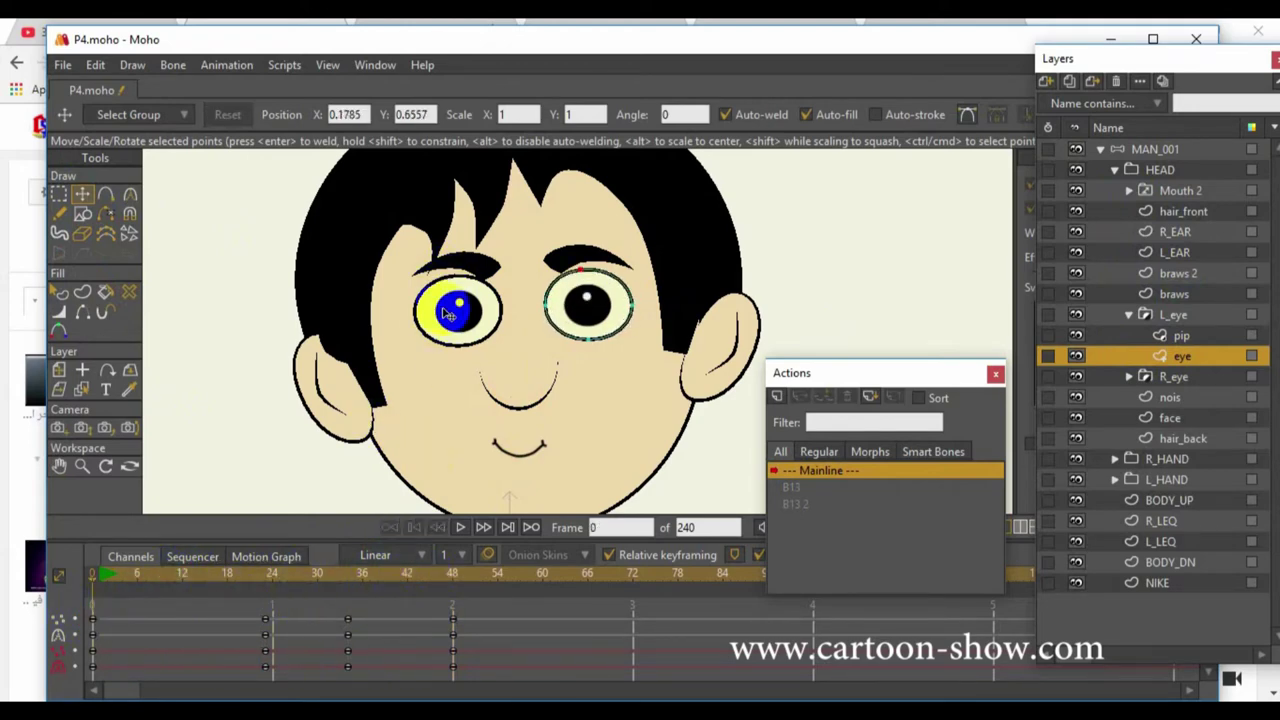
pyautogui.click(504, 612)
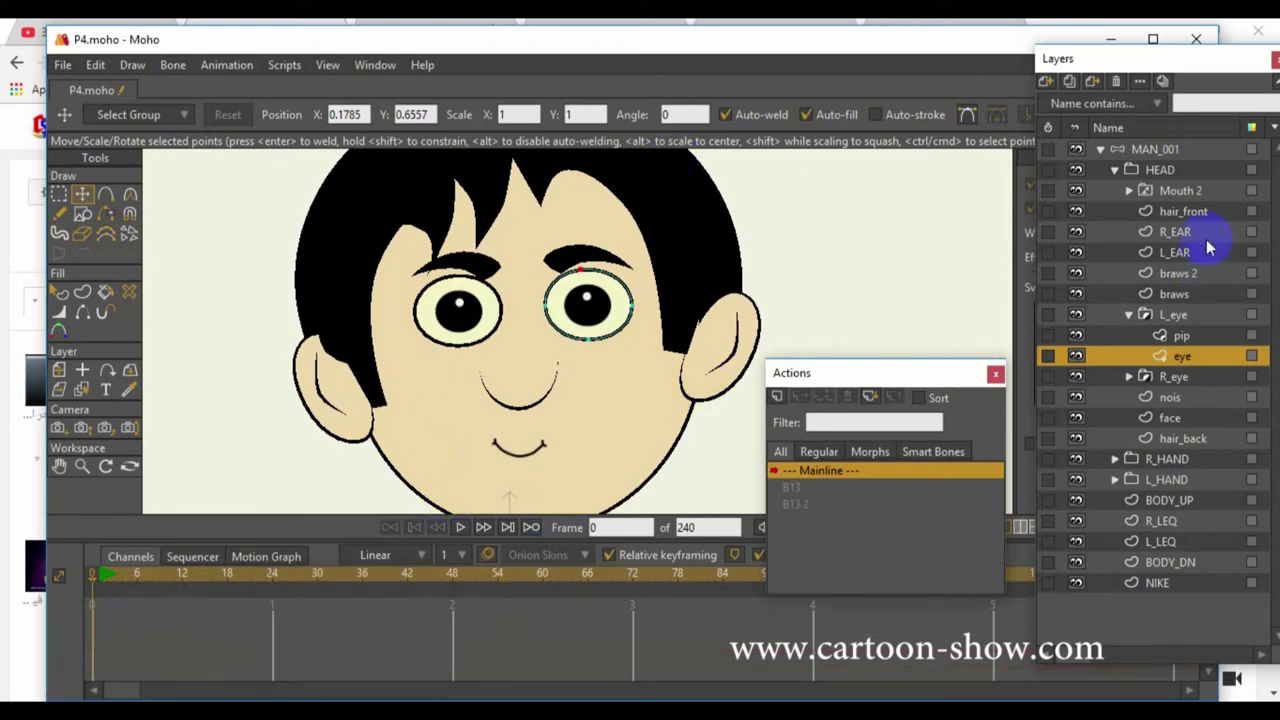
# Select and collapse MAN_001, and clear the workspace by closing the Actions window and shortening and shifting the Layers window
pyautogui.click(1157, 150)
pyautogui.click(1101, 149)
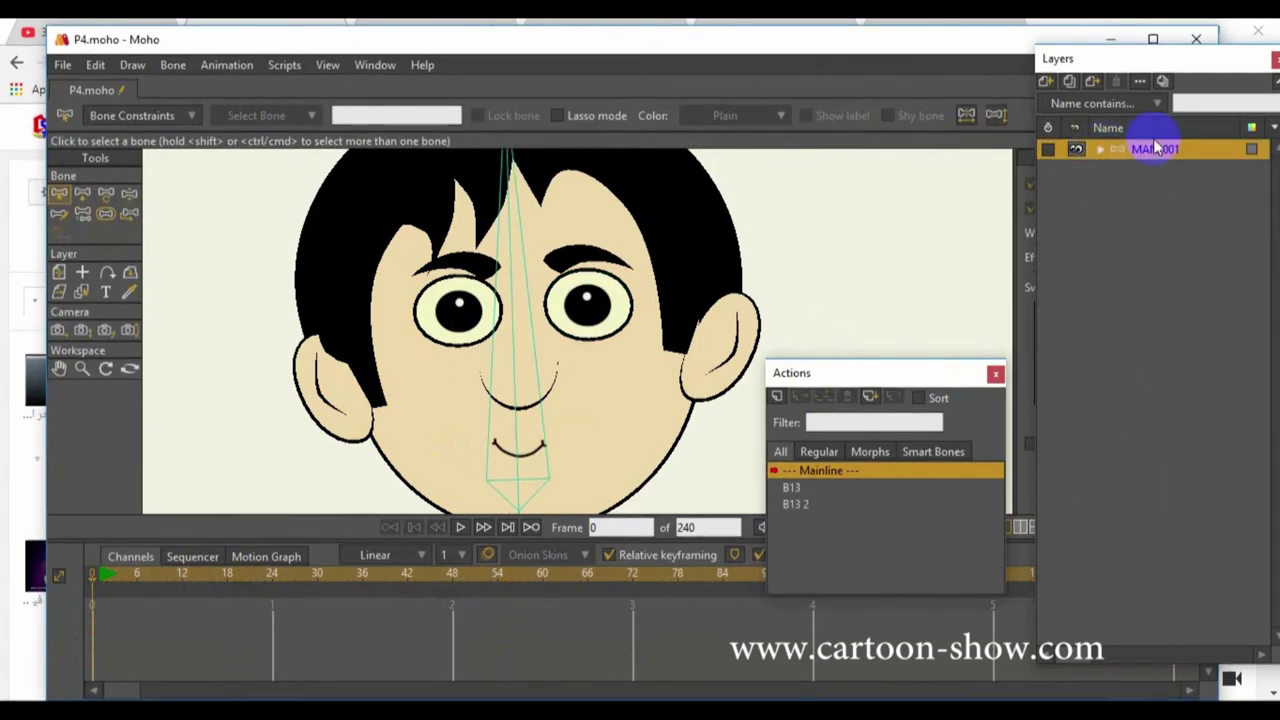
pyautogui.moveTo(897, 382); pyautogui.dragTo(855, 397)
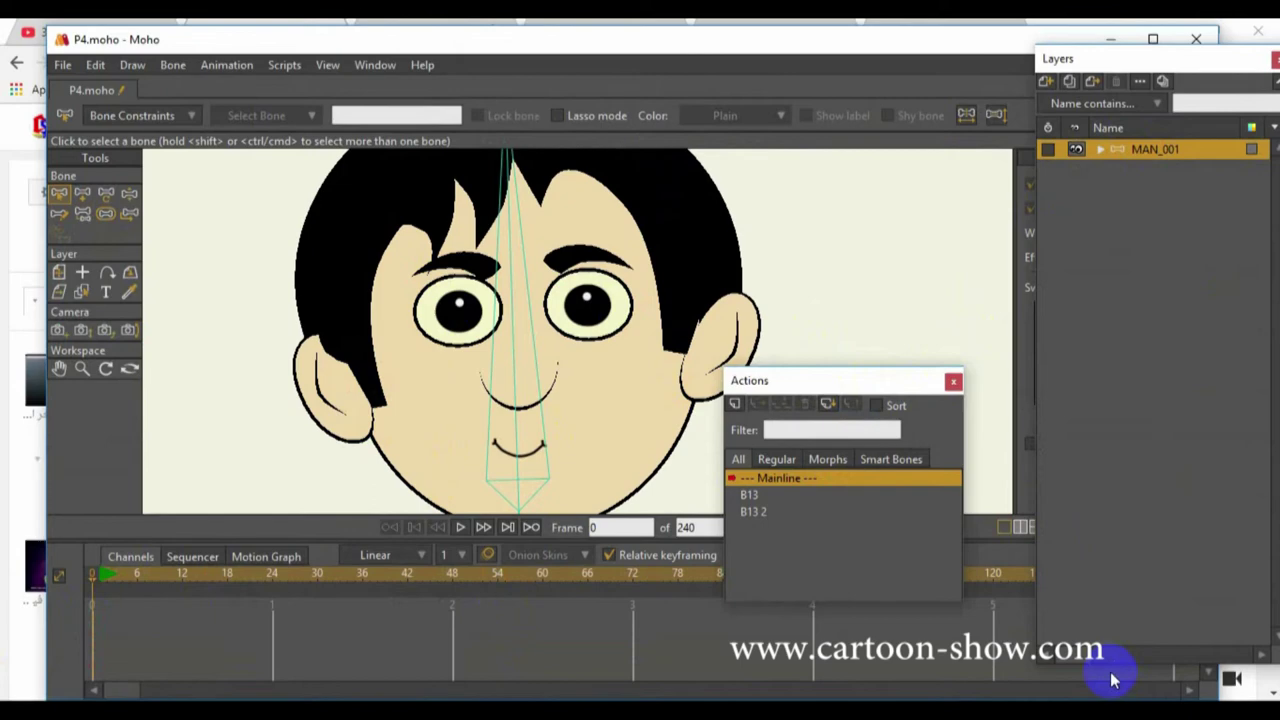
pyautogui.moveTo(1116, 668); pyautogui.dragTo(1120, 277)
pyautogui.click(953, 381)
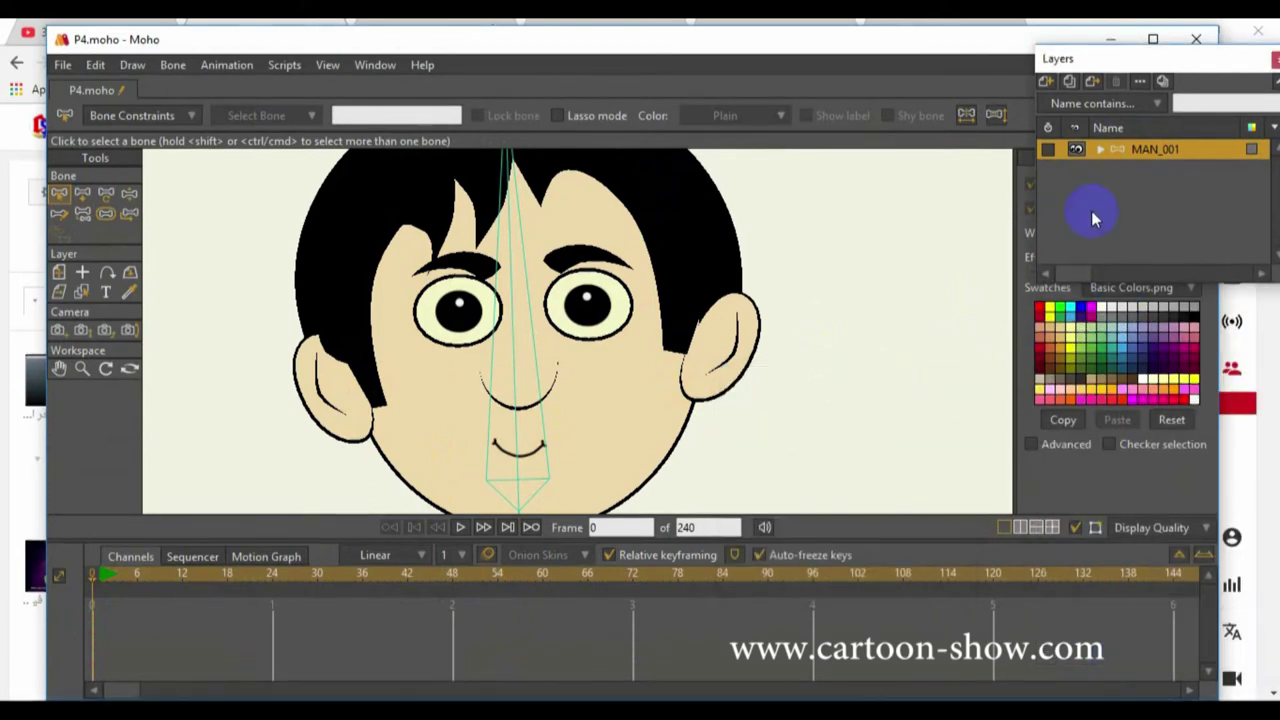
pyautogui.moveTo(1106, 59); pyautogui.dragTo(1062, 70)
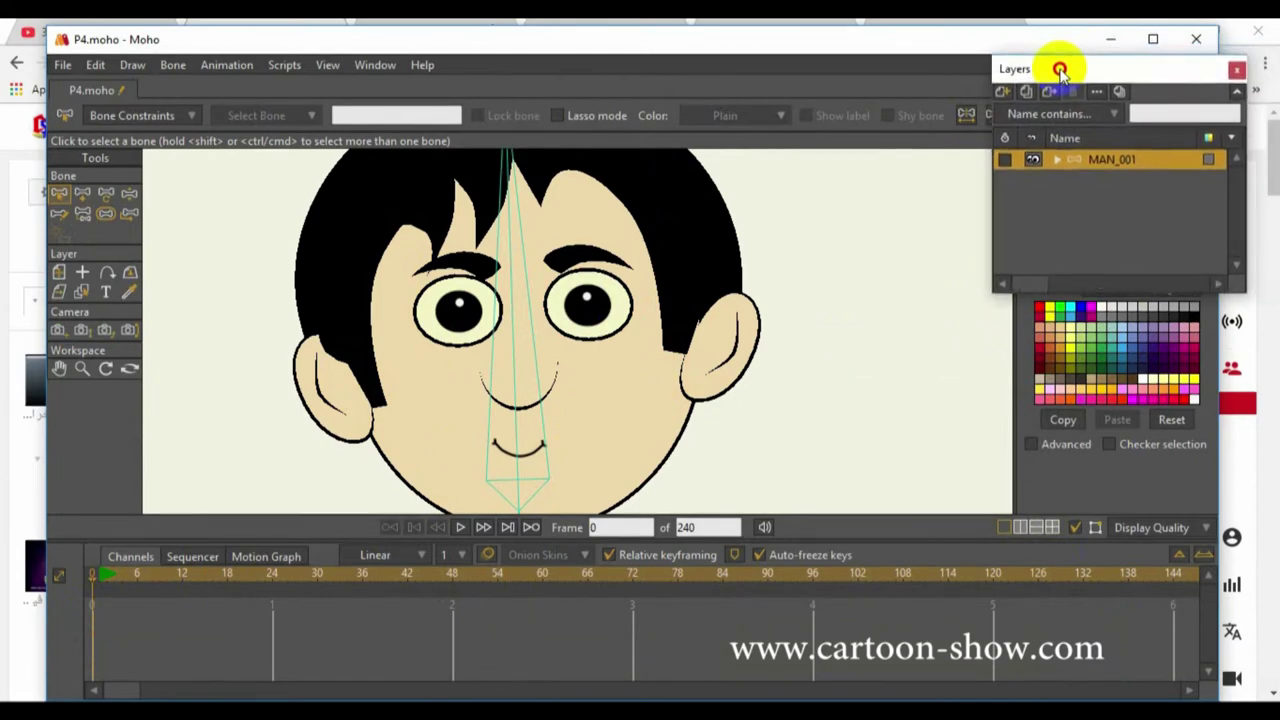
# Add a vertical bone about 0.6 long beside the L_EAR side of the head and name it eye
pyautogui.scroll(-2, 705, 275)
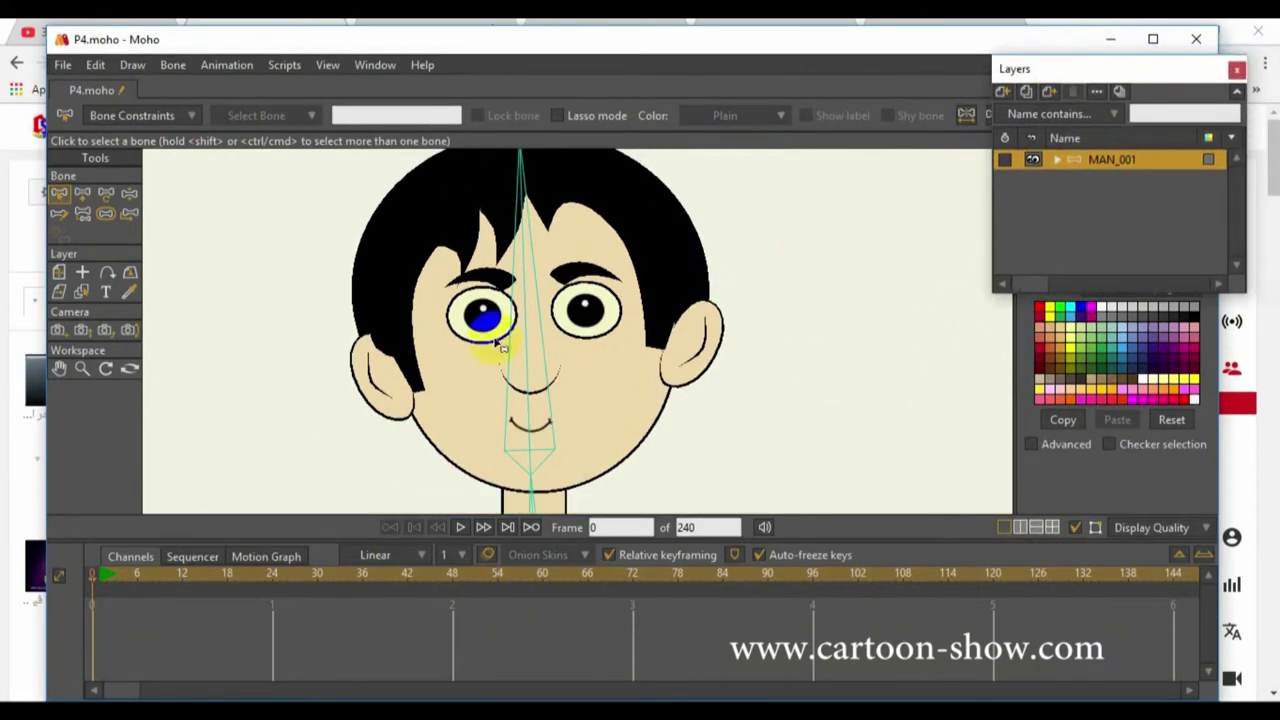
pyautogui.scroll(-3, 446, 338)
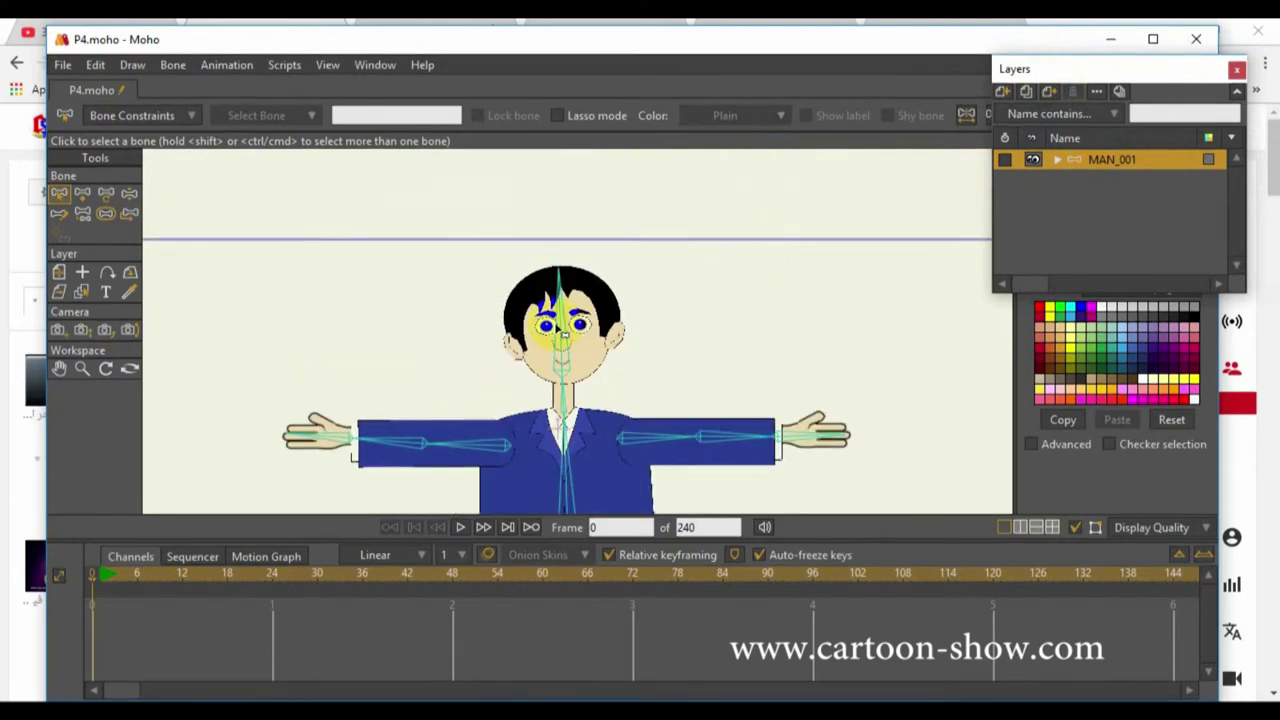
pyautogui.scroll(3, 444, 334)
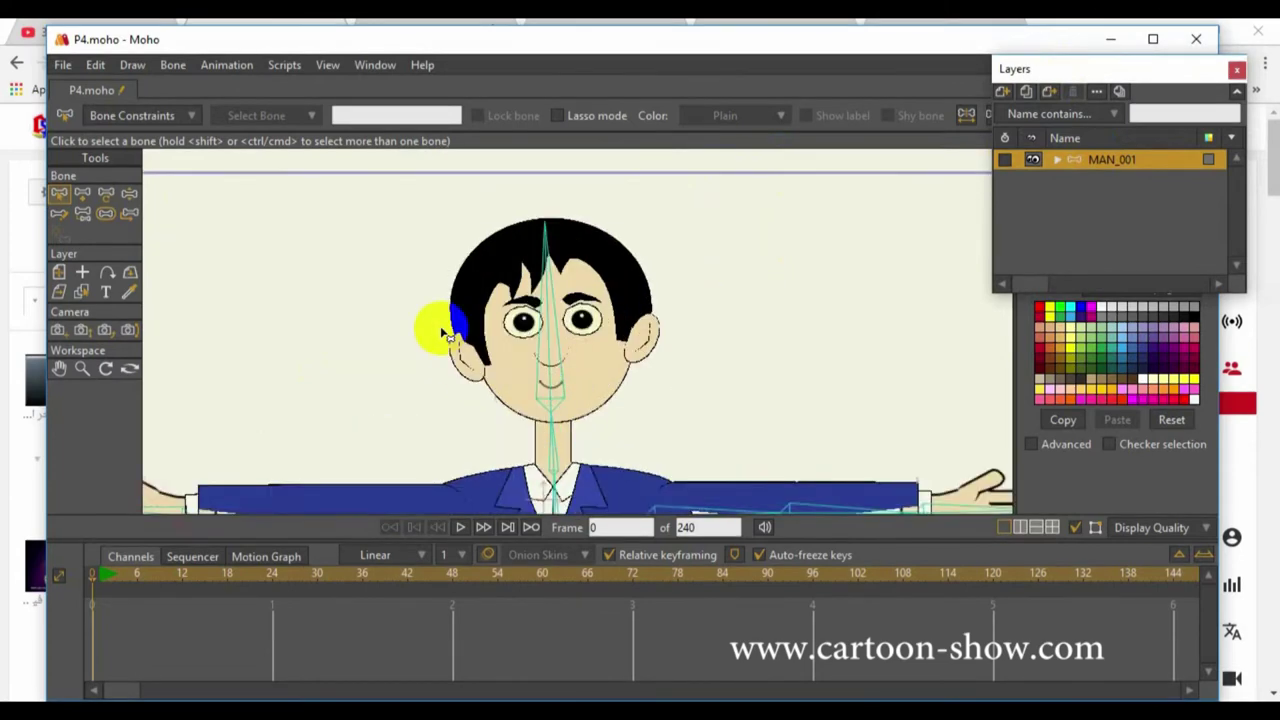
pyautogui.click(83, 197)
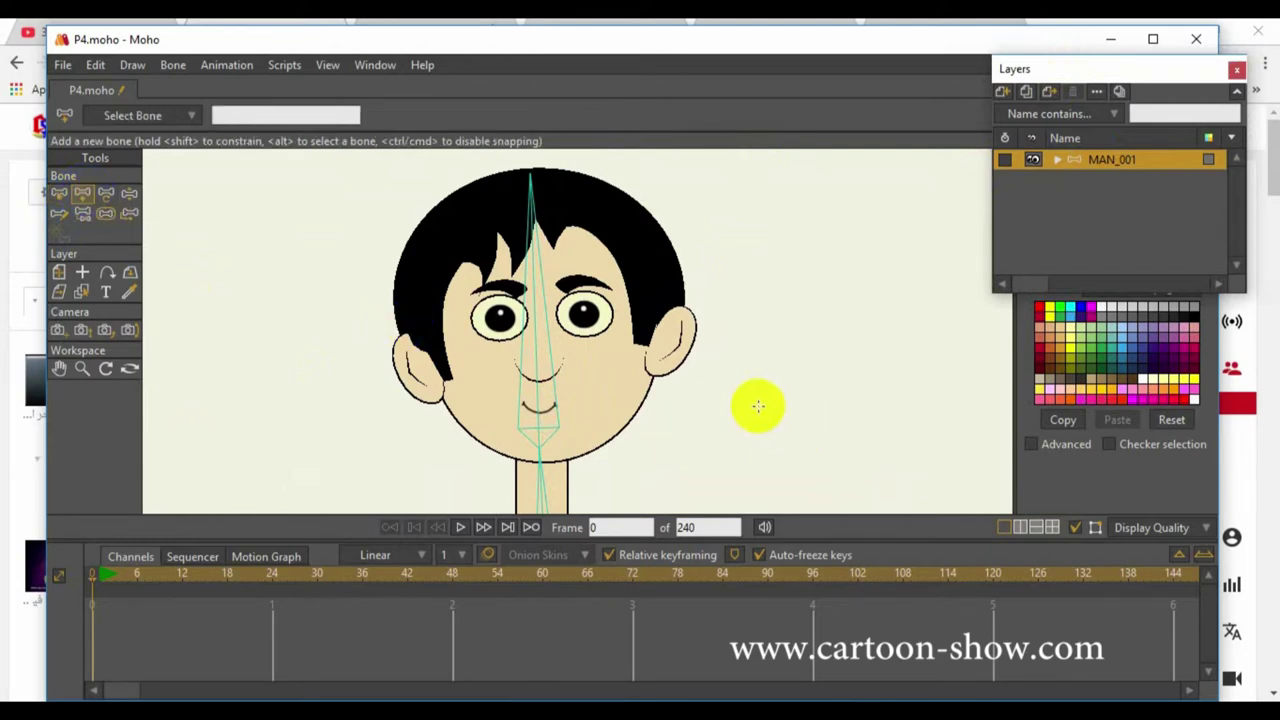
pyautogui.moveTo(735, 403); pyautogui.dragTo(733, 249)
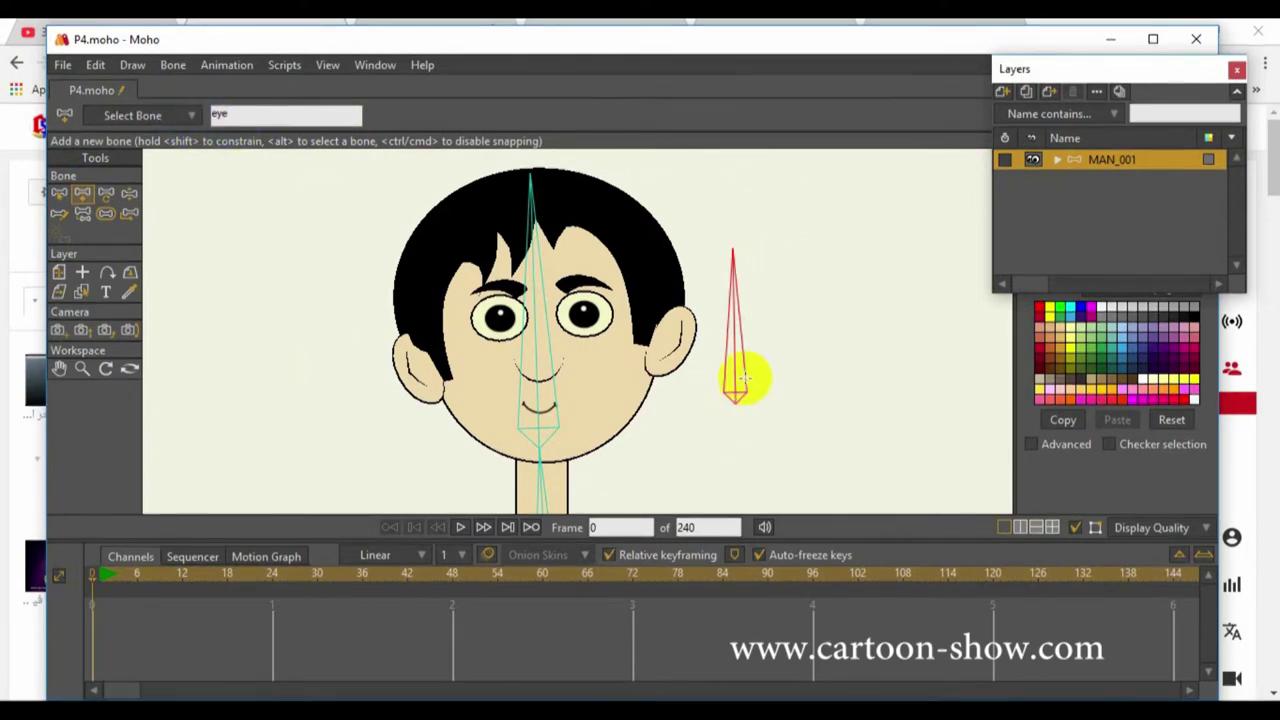
# Look at the eye bone's strength, try moving the bone at frame 5, and delete the trial keyframes
pyautogui.click(130, 215)
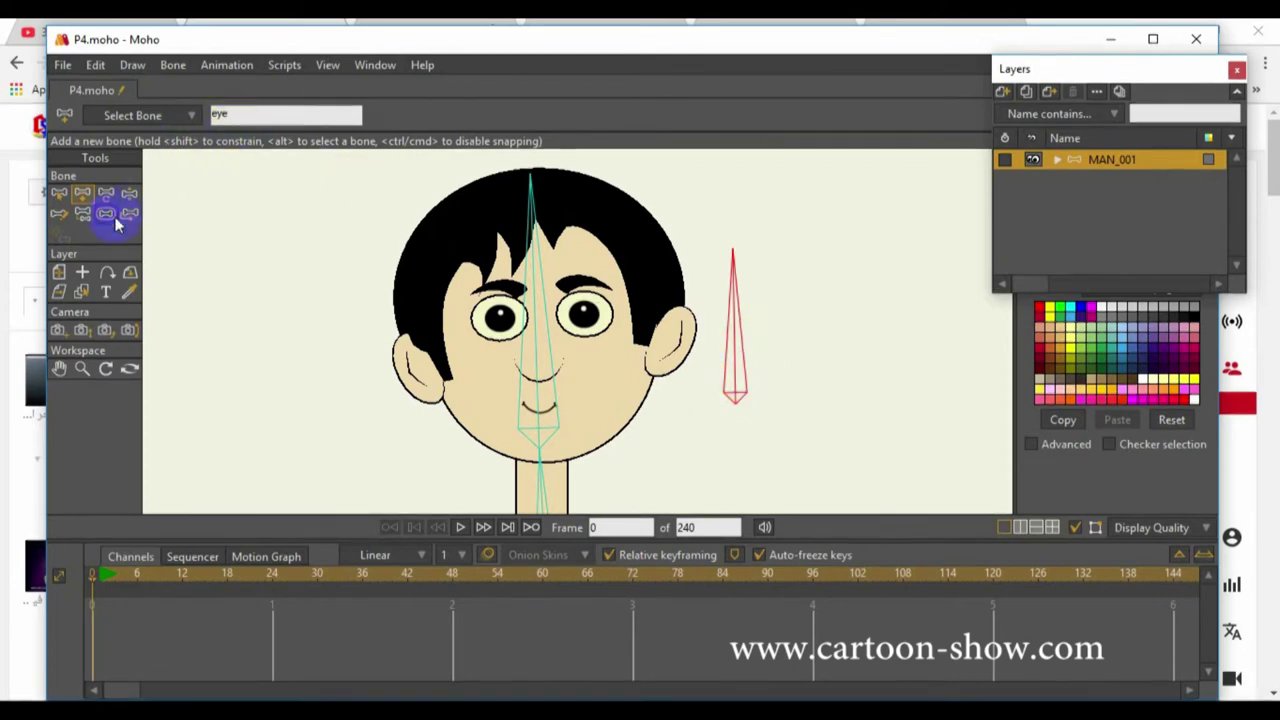
pyautogui.click(107, 218)
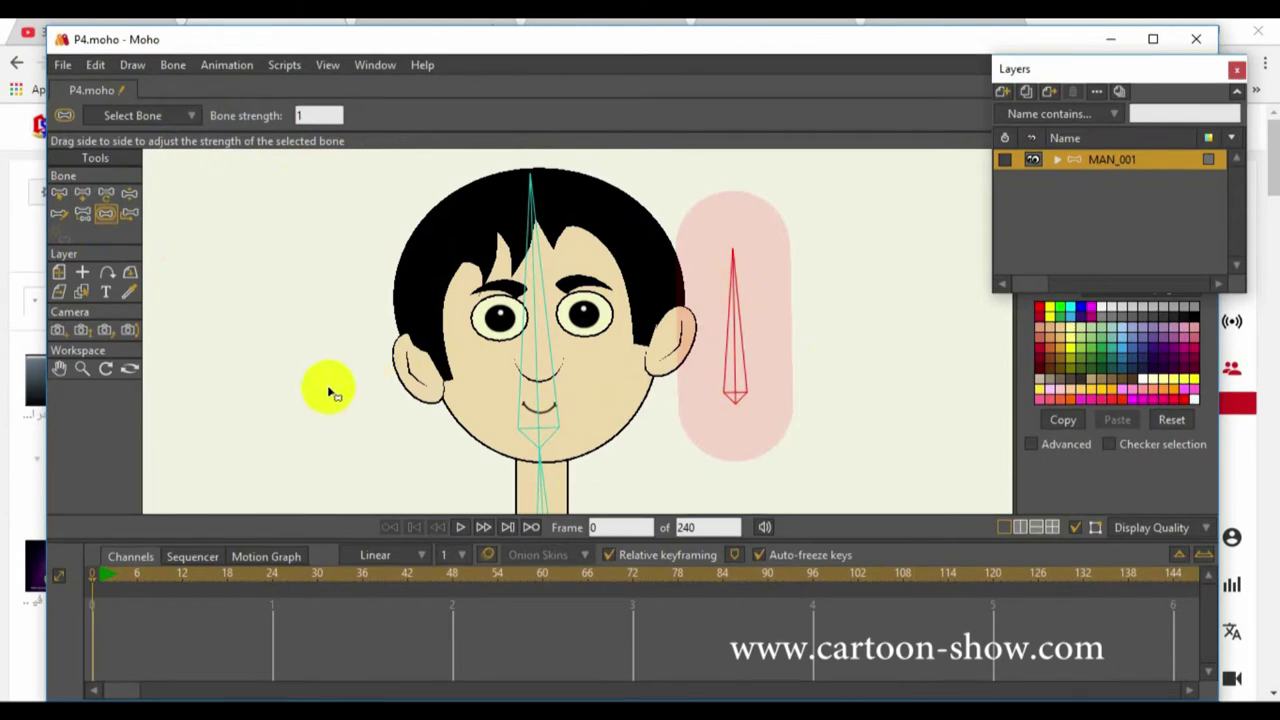
pyautogui.moveTo(82, 572); pyautogui.dragTo(129, 573)
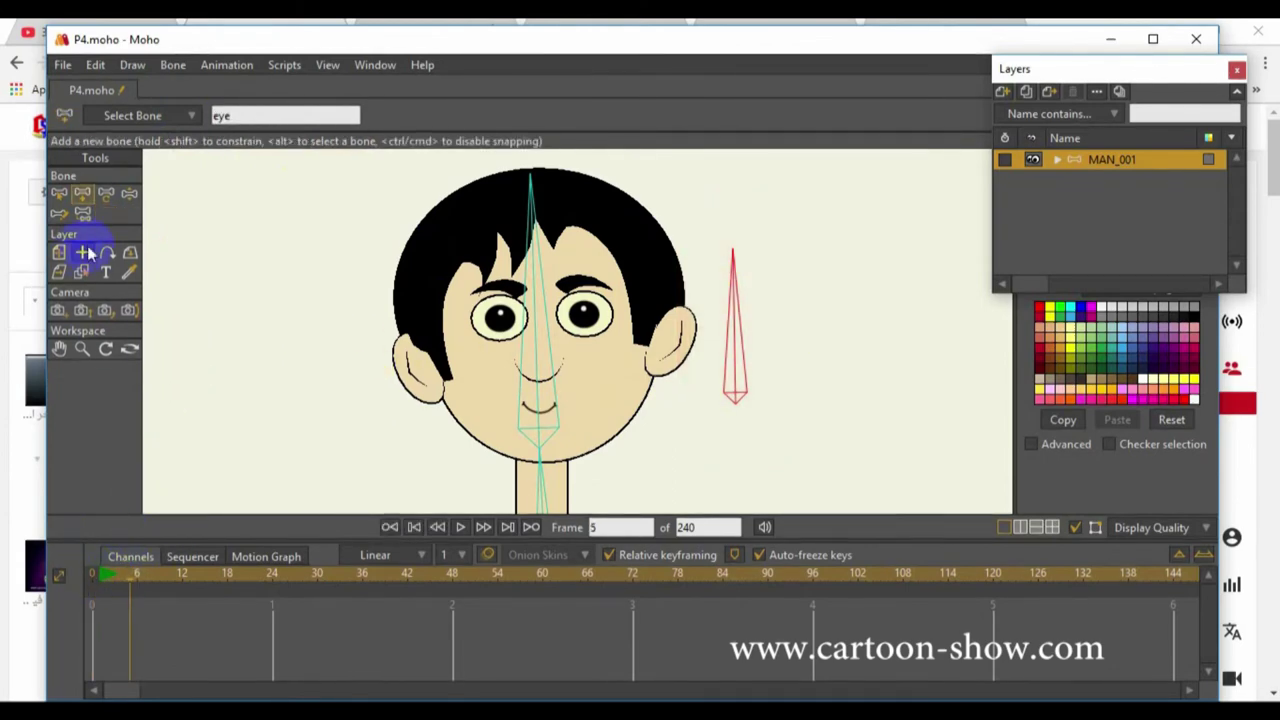
pyautogui.click(129, 193)
pyautogui.moveTo(731, 314); pyautogui.dragTo(740, 288)
pyautogui.click(106, 193)
pyautogui.moveTo(200, 590); pyautogui.dragTo(48, 698)
pyautogui.press('Delete')
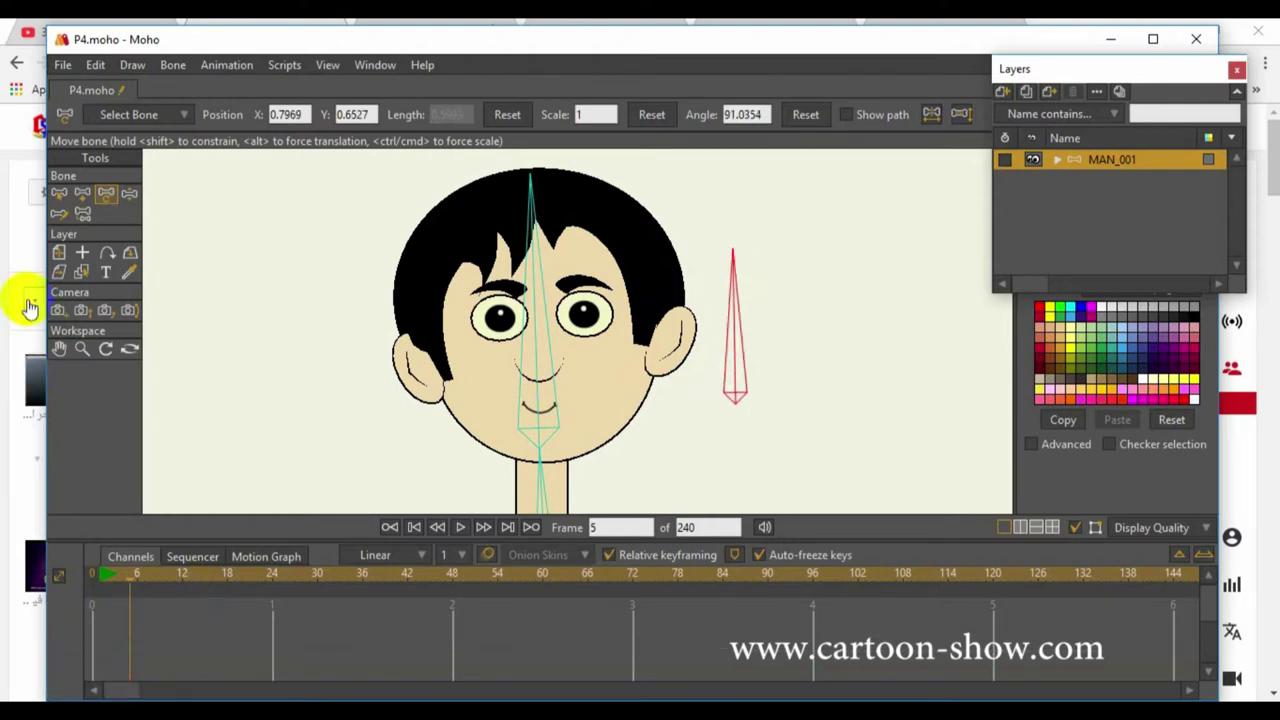
# Go back to frame 0 and straighten the eye bone with Transform Bone to an angle of about 89.9
pyautogui.click(58, 195)
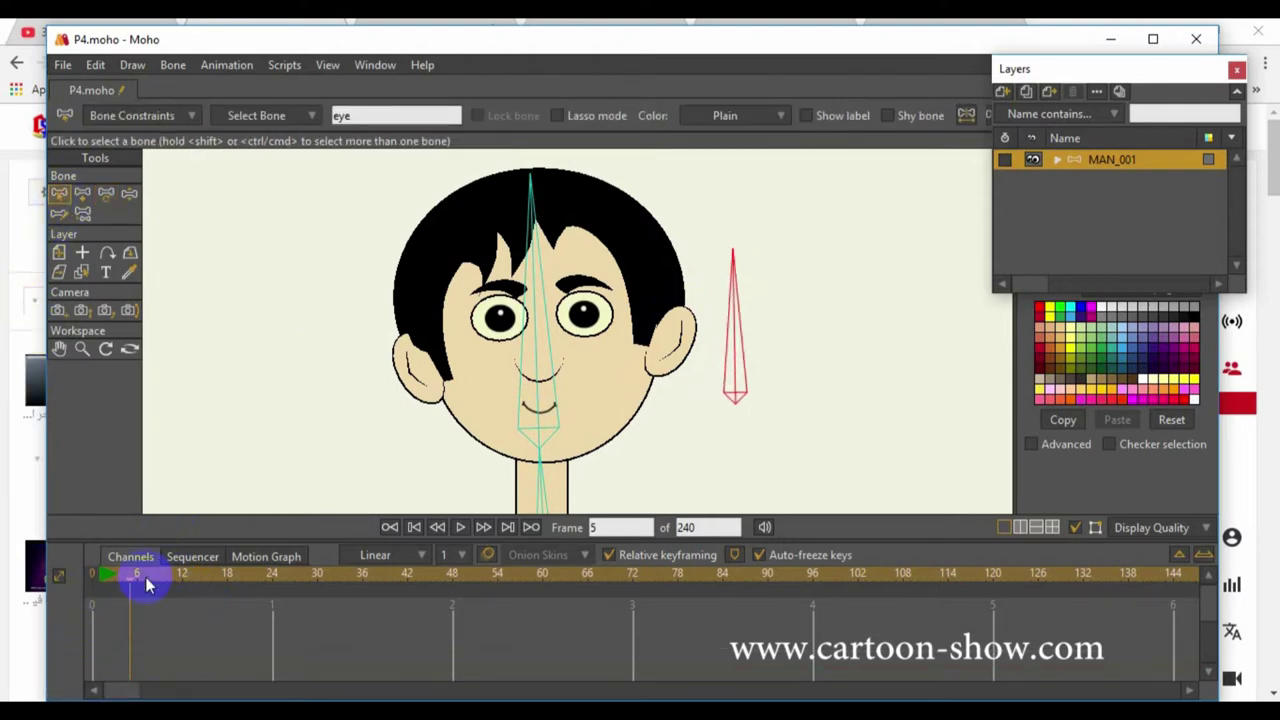
pyautogui.moveTo(130, 587); pyautogui.dragTo(57, 586)
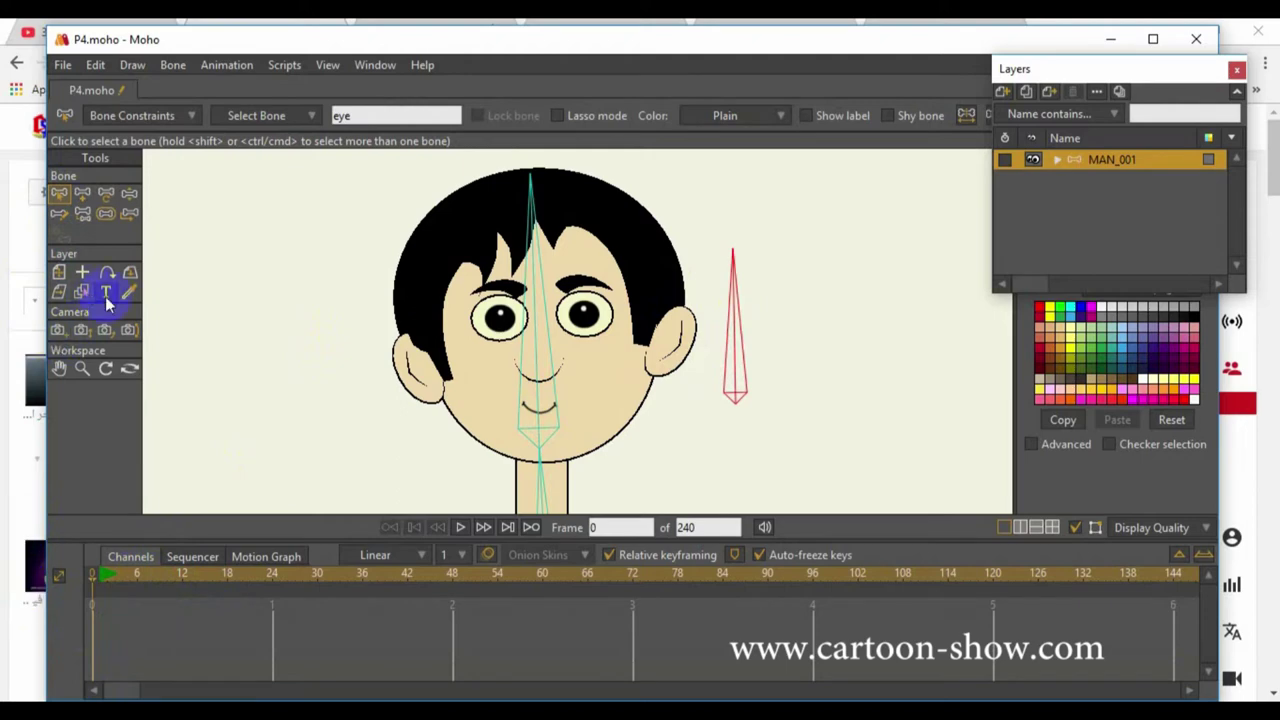
pyautogui.click(93, 197)
pyautogui.click(745, 316)
pyautogui.moveTo(735, 315)
pyautogui.mouseDown()
pyautogui.moveTo(666, 337)
pyautogui.moveTo(720, 294)
pyautogui.moveTo(737, 300)
pyautogui.mouseUp()
pyautogui.click(298, 355)
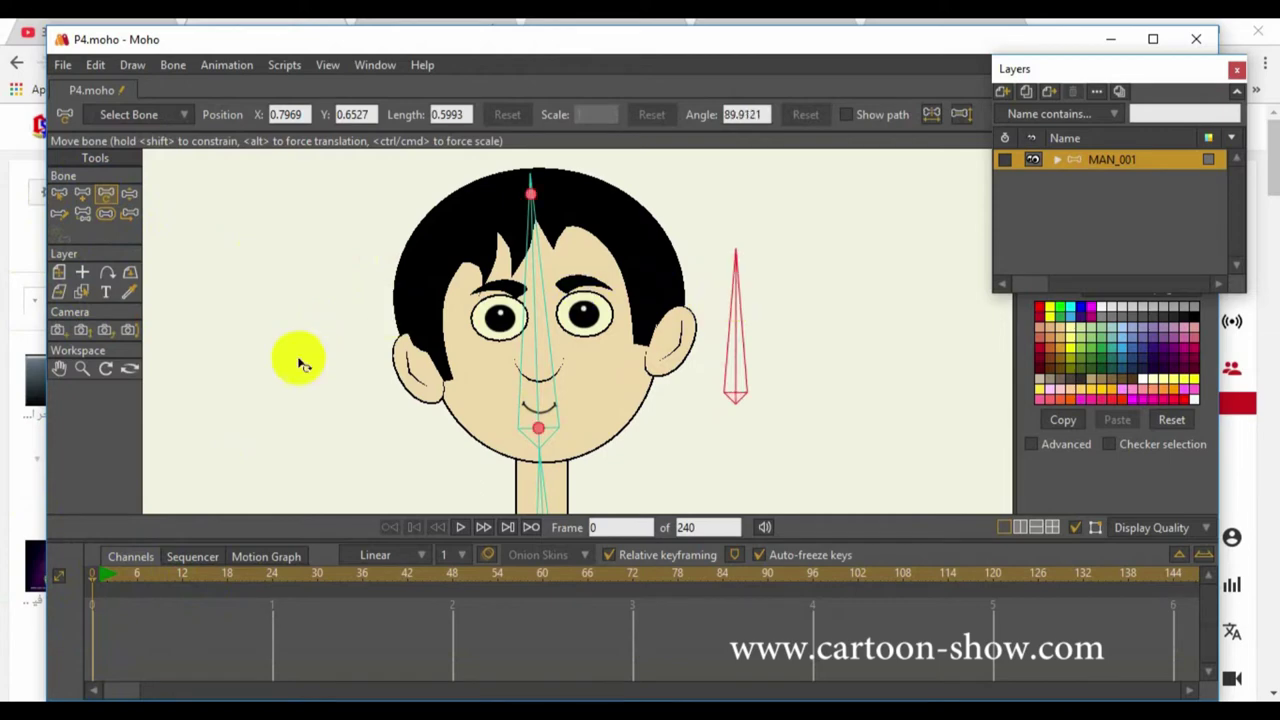
# Set the eye bone's strength to 0
pyautogui.click(62, 197)
pyautogui.click(106, 213)
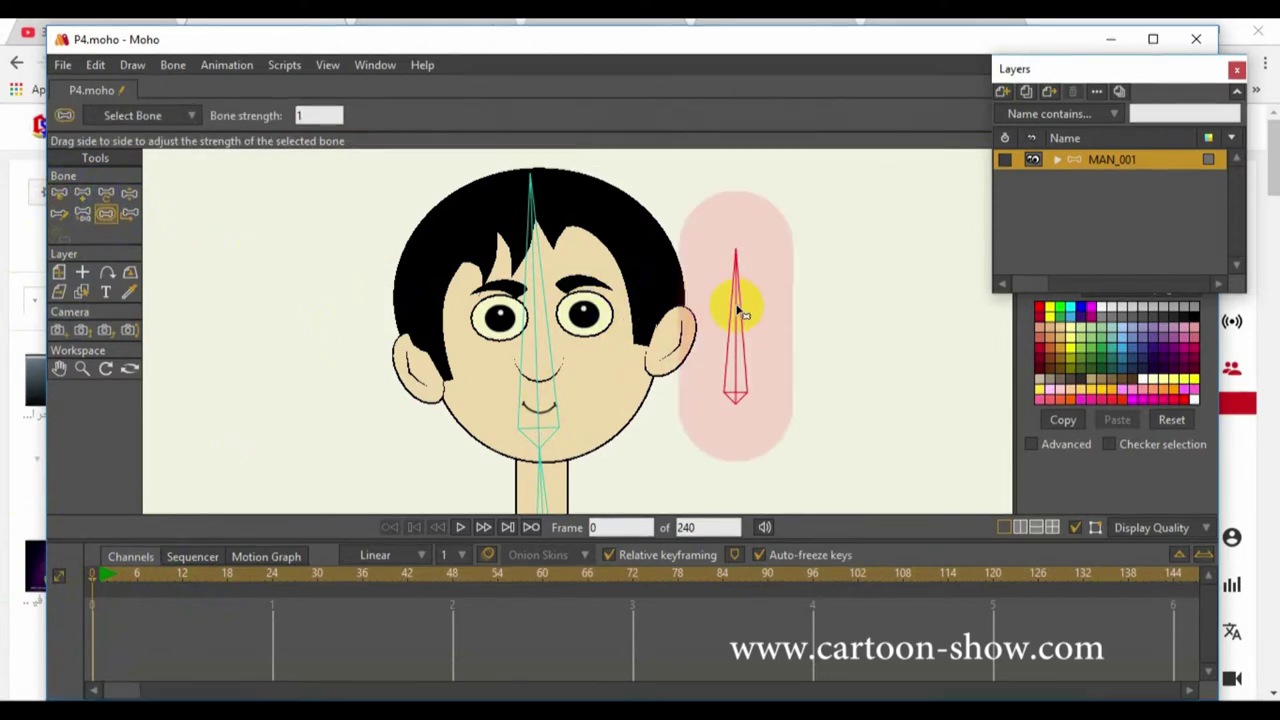
pyautogui.moveTo(737, 310); pyautogui.dragTo(444, 180)
pyautogui.click(300, 116)
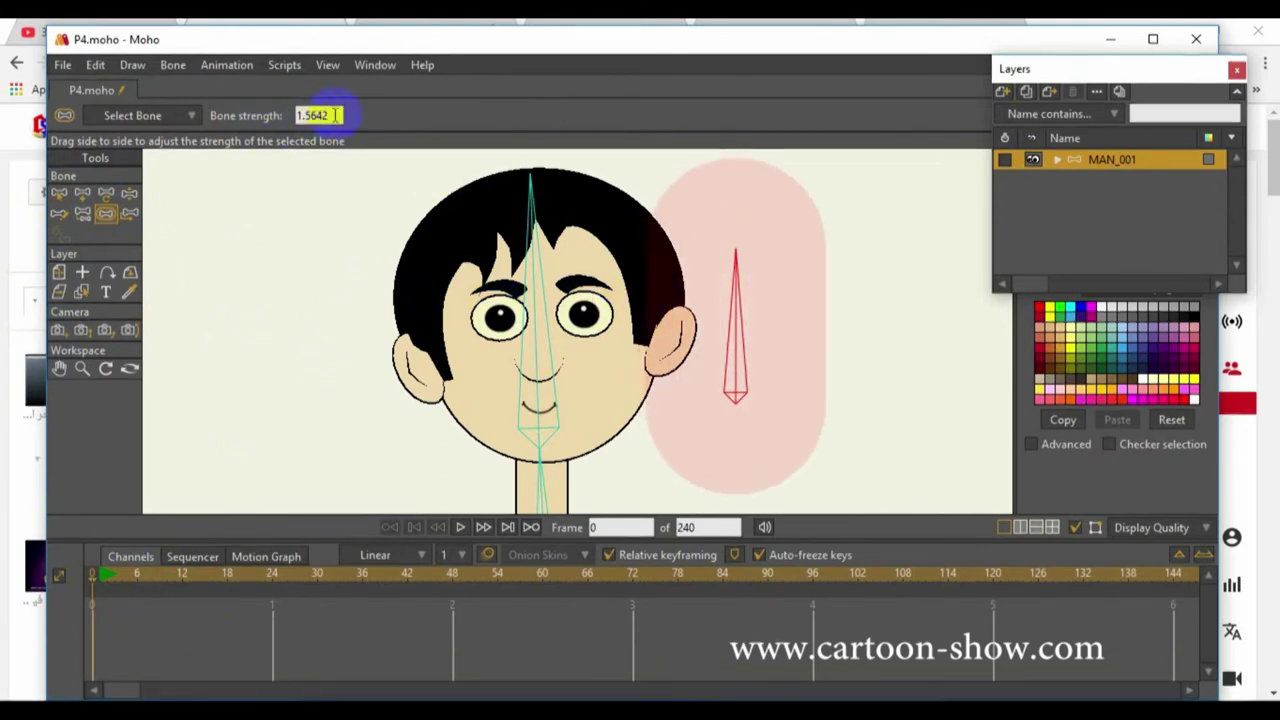
pyautogui.press('Return')
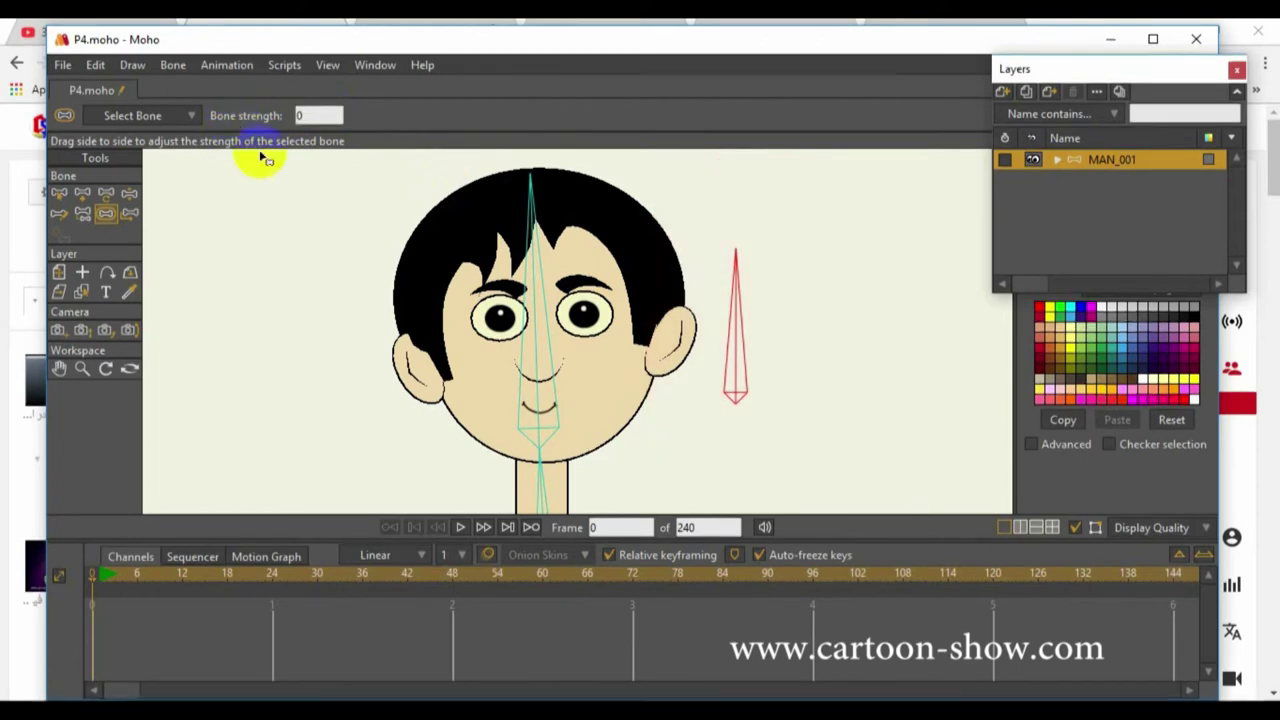
# Enable angle constraints on the eye bone with limits of -70 and 70 degrees
pyautogui.click(59, 193)
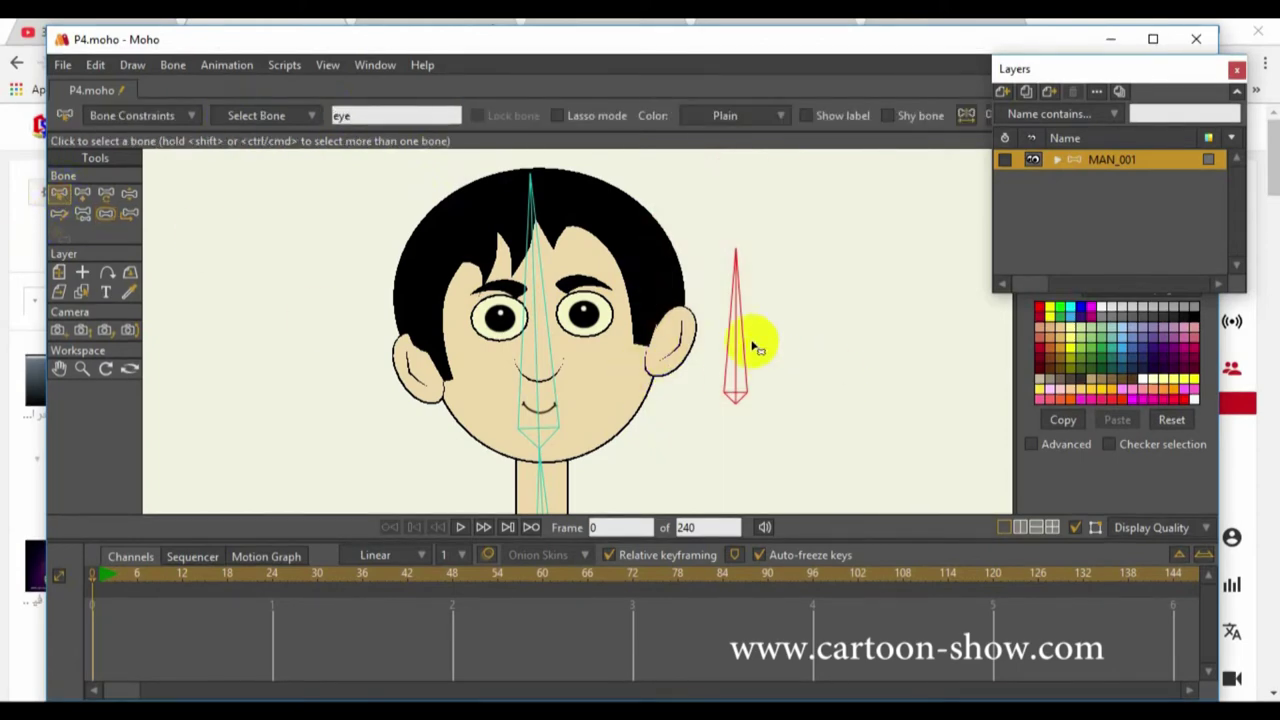
pyautogui.click(140, 116)
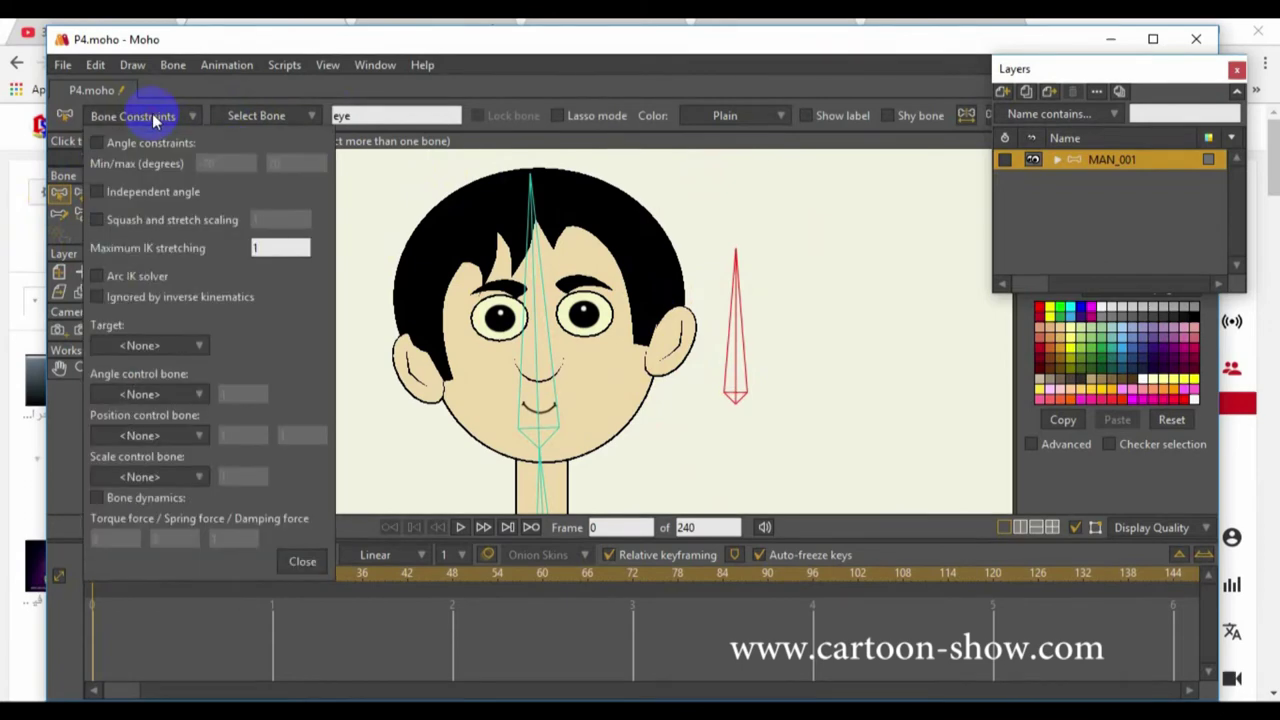
pyautogui.click(96, 143)
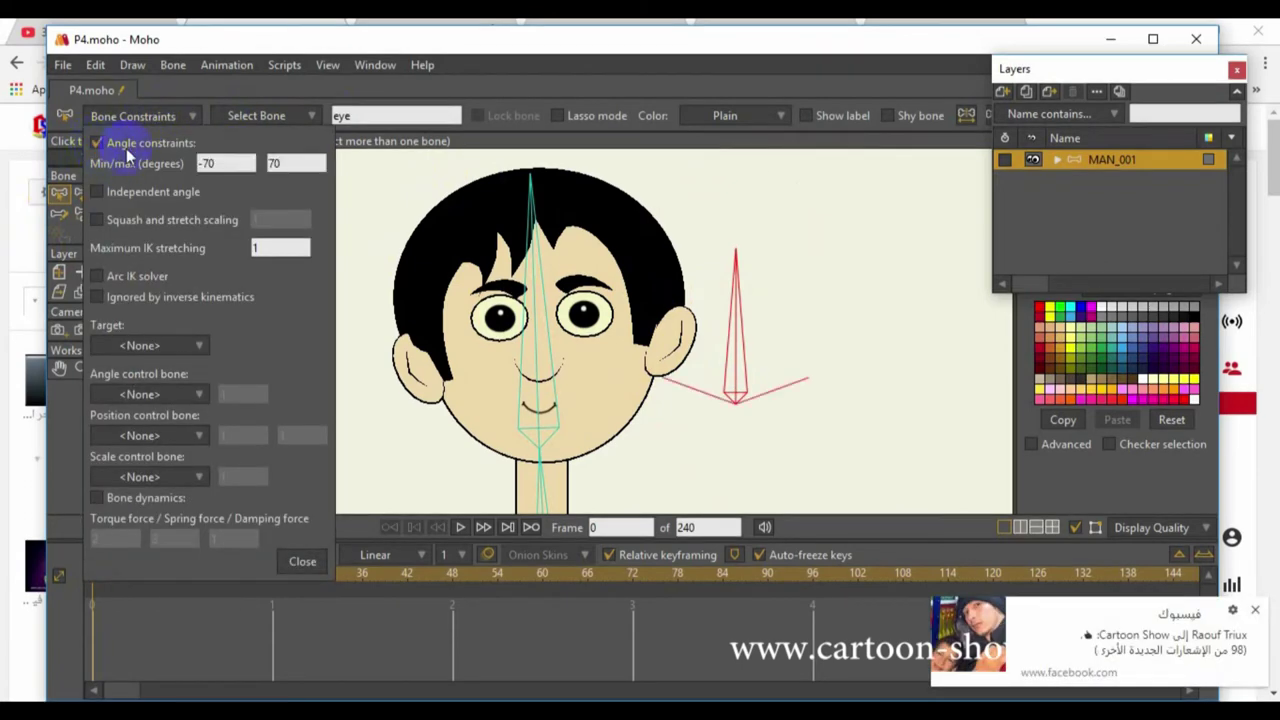
pyautogui.click(300, 563)
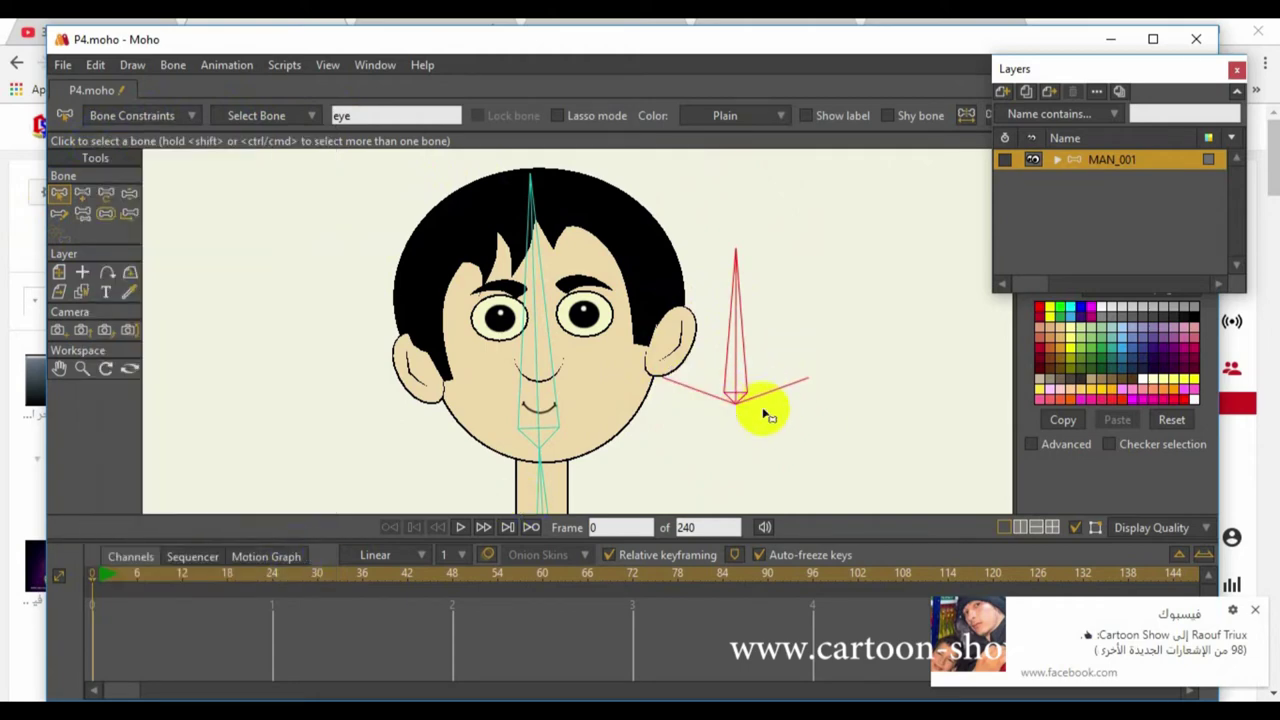
# Rotate the eye bone to an angle of about 92.25, undo the trial keyframes at frame 18, and return to frame 0
pyautogui.click(107, 193)
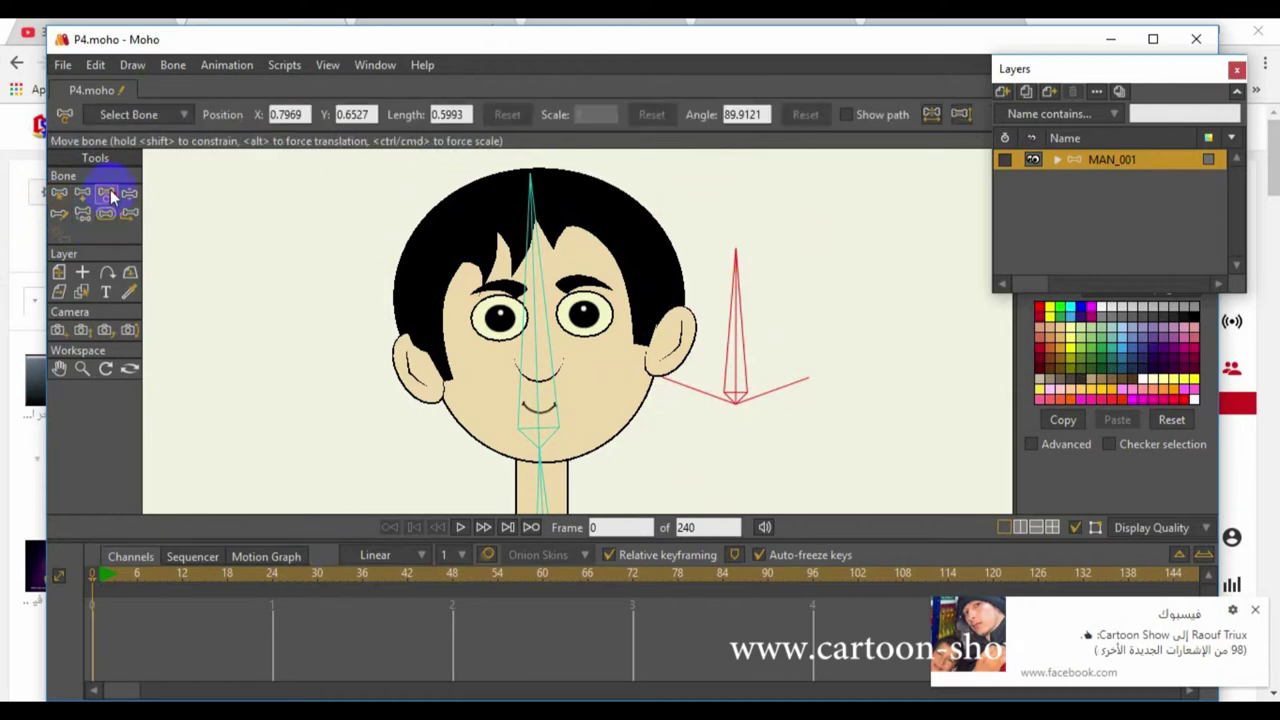
pyautogui.moveTo(653, 360); pyautogui.dragTo(729, 260)
pyautogui.click(227, 573)
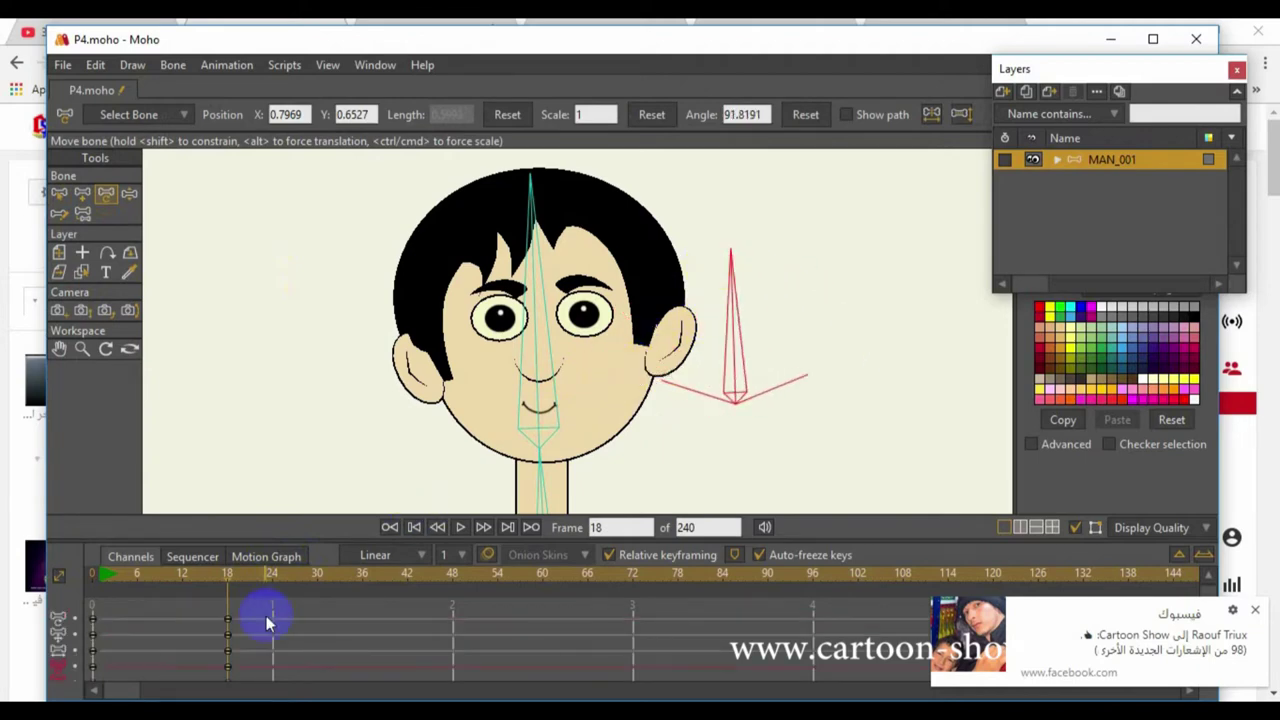
pyautogui.hotkey('ctrl', 'z')
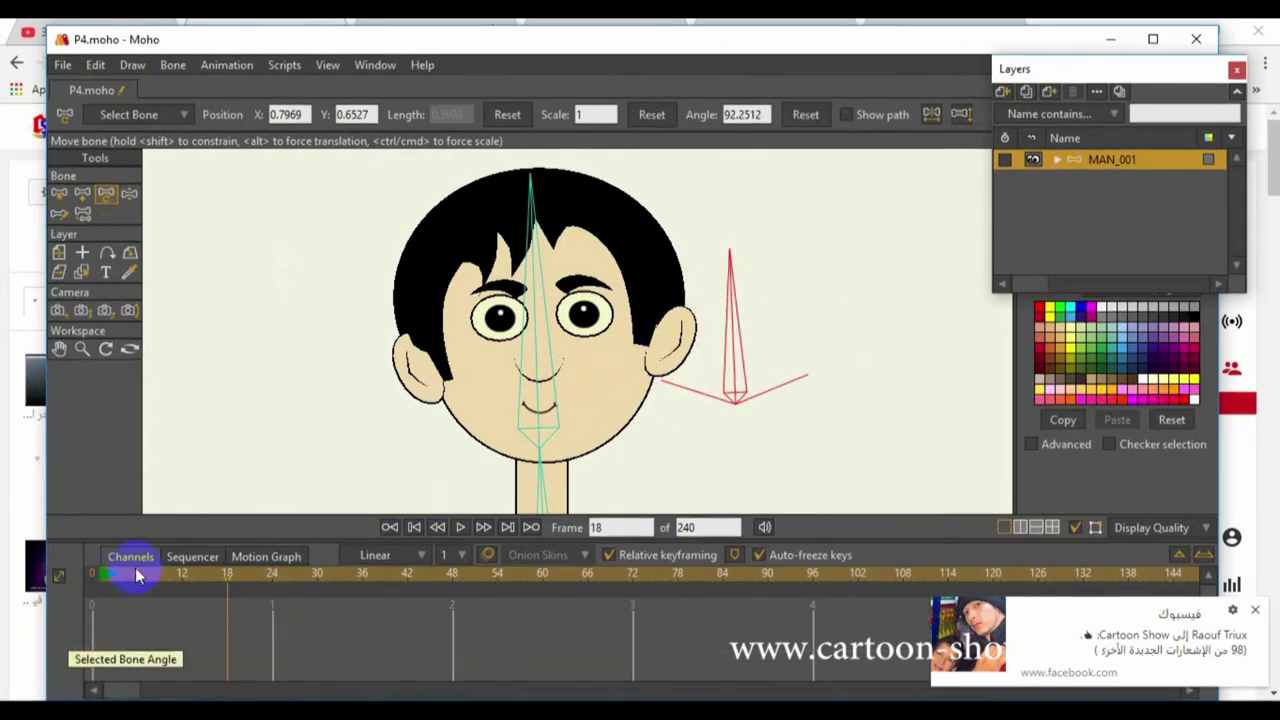
pyautogui.moveTo(113, 588); pyautogui.dragTo(23, 591)
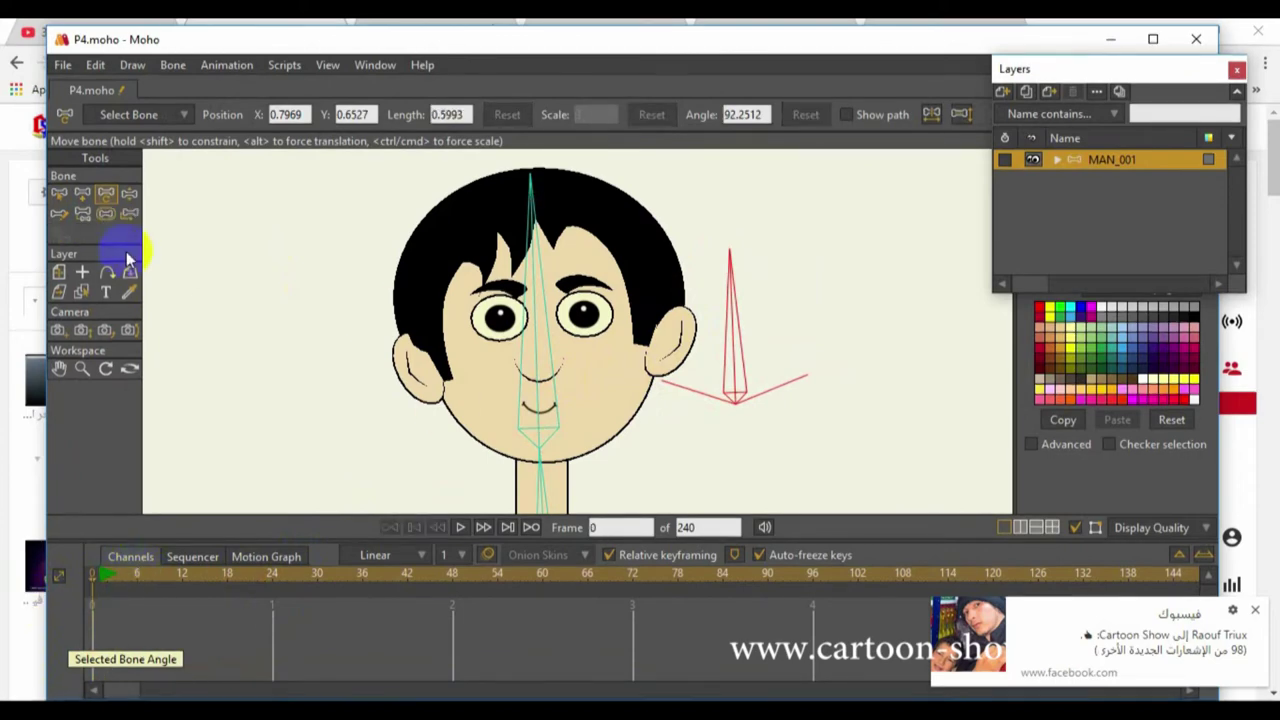
# Review the minimum and maximum angle constraints of the eye bone
pyautogui.click(59, 193)
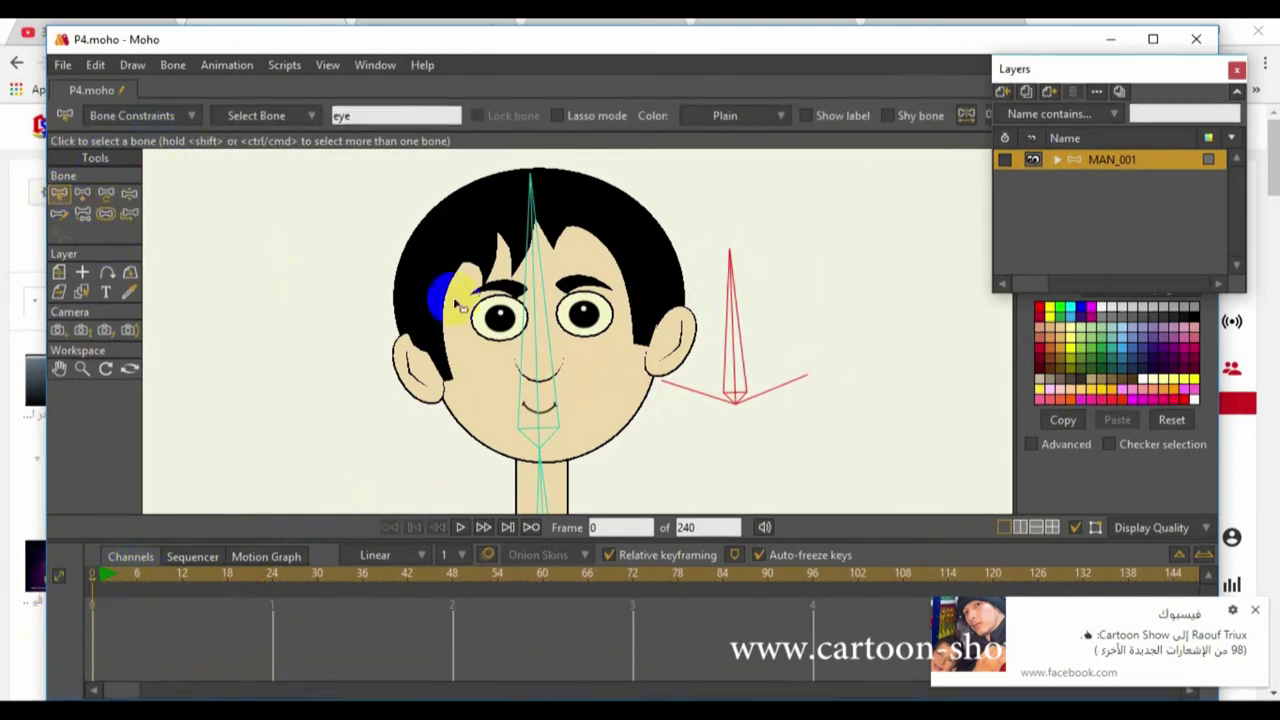
pyautogui.click(116, 115)
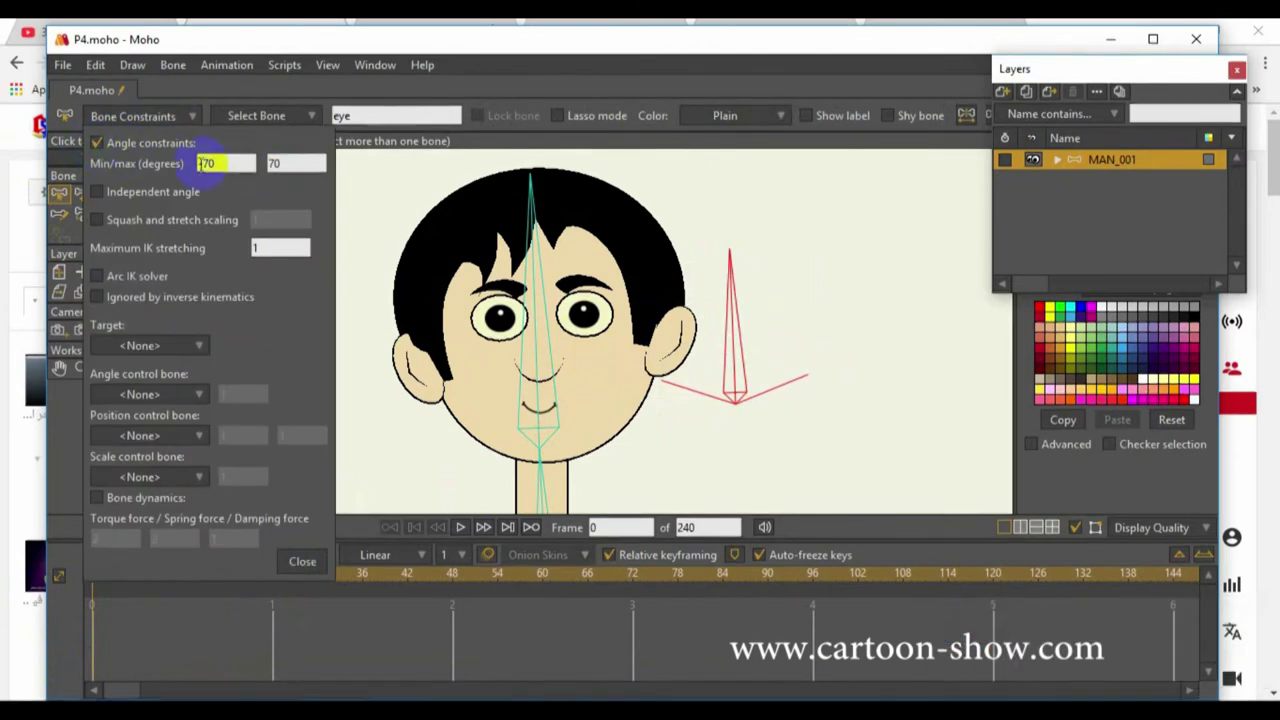
pyautogui.click(296, 561)
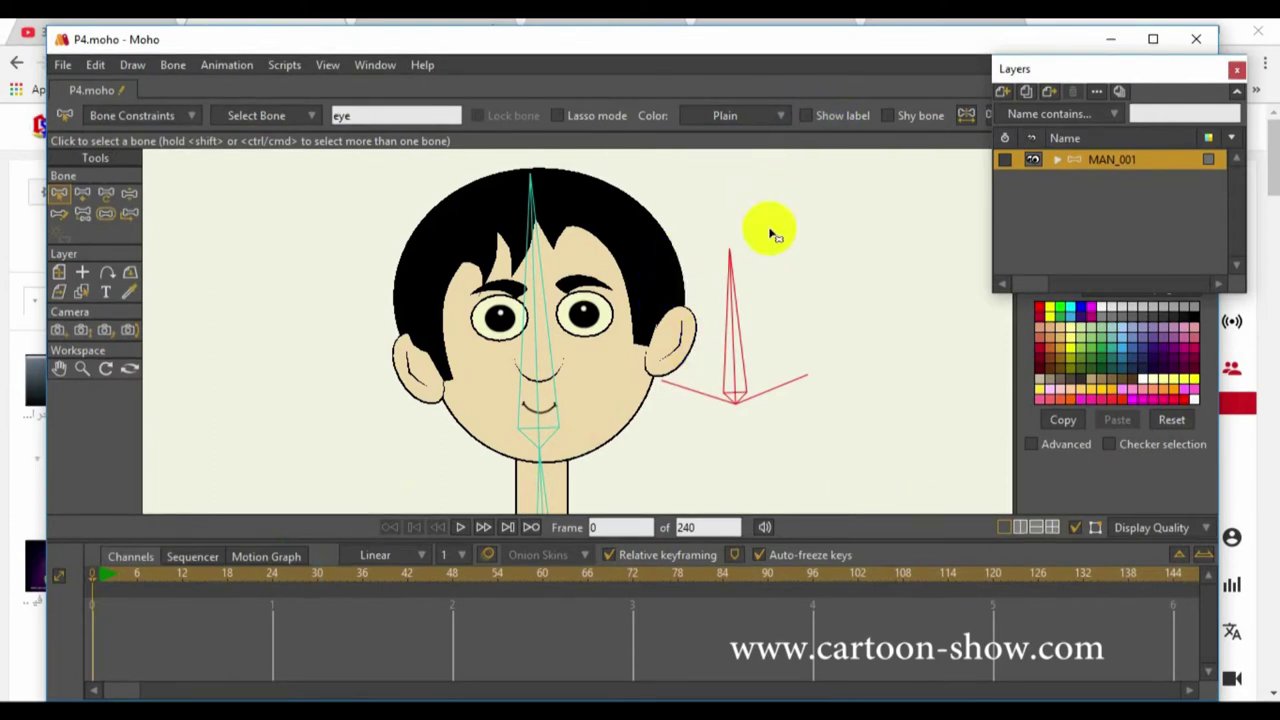
# Show the eye bone's label and set its color to Yellow
pyautogui.click(806, 115)
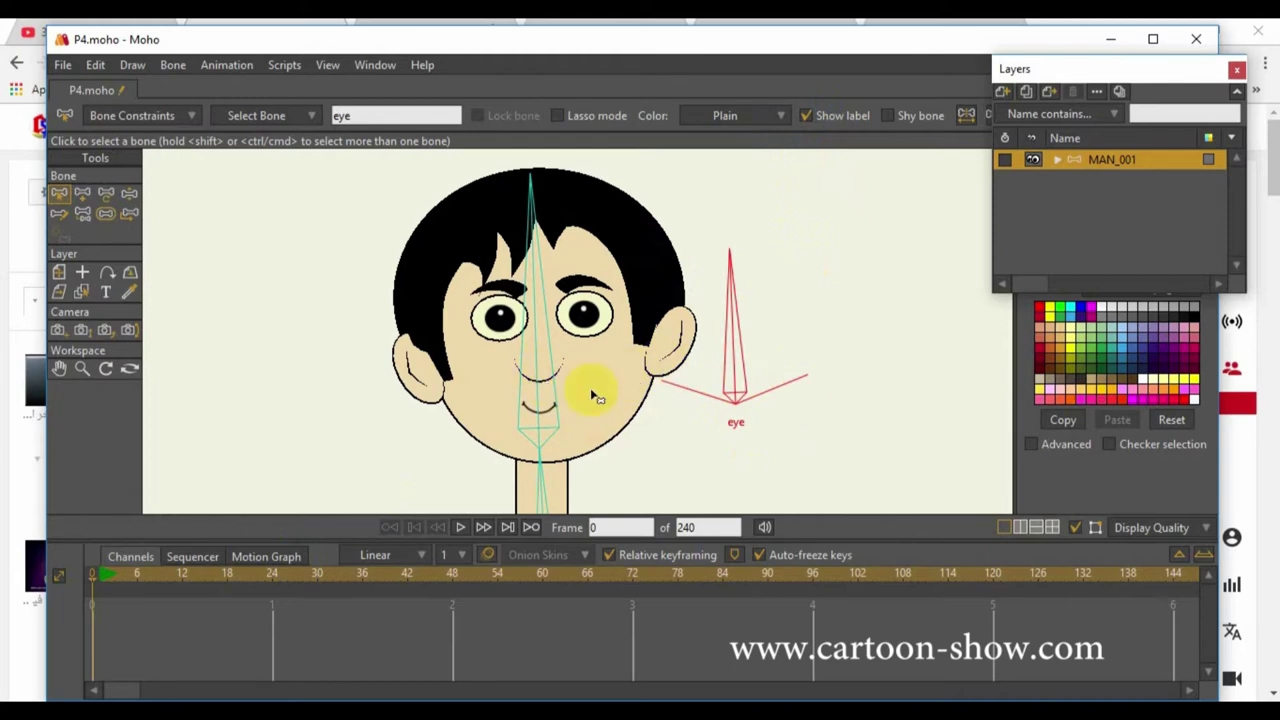
pyautogui.click(781, 119)
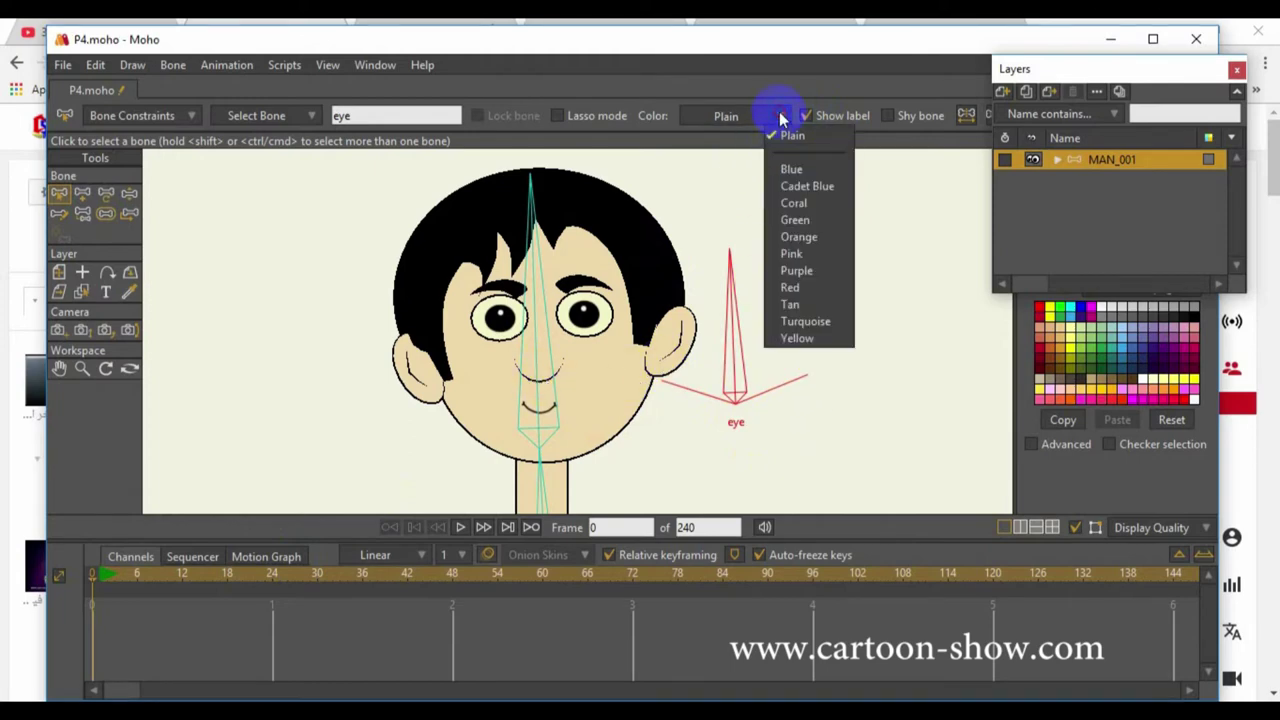
pyautogui.click(799, 340)
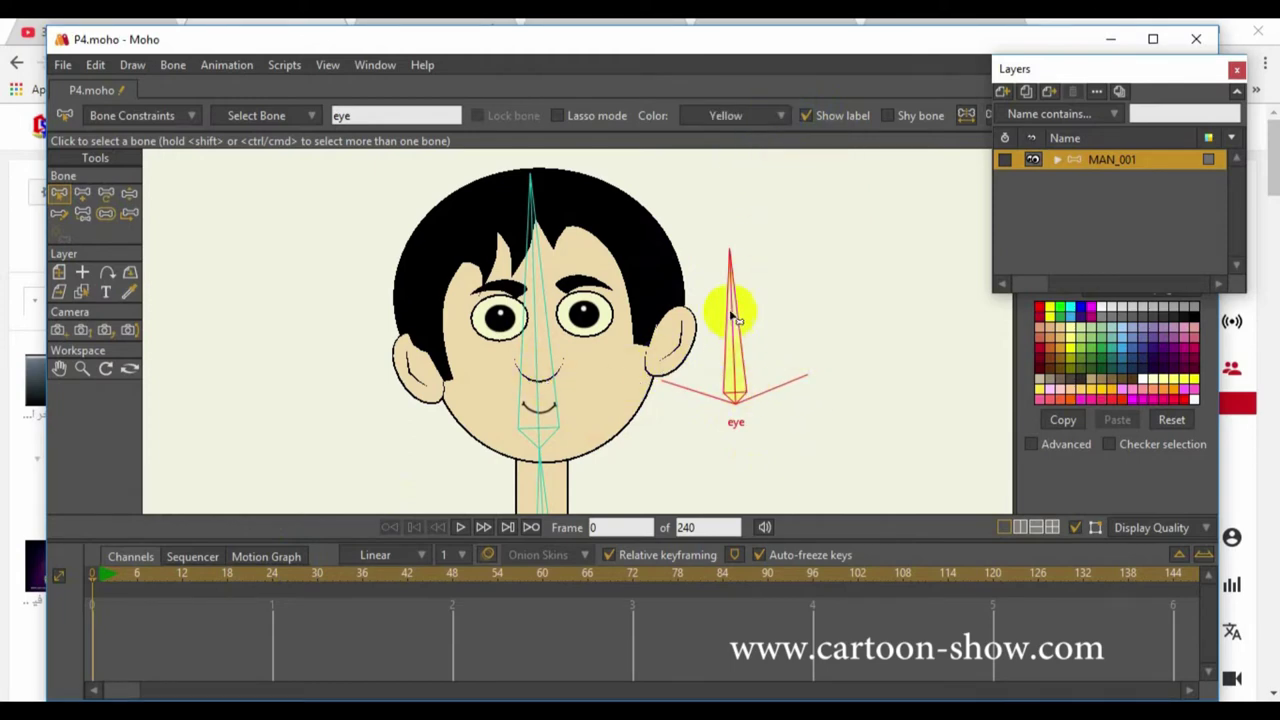
pyautogui.click(372, 118)
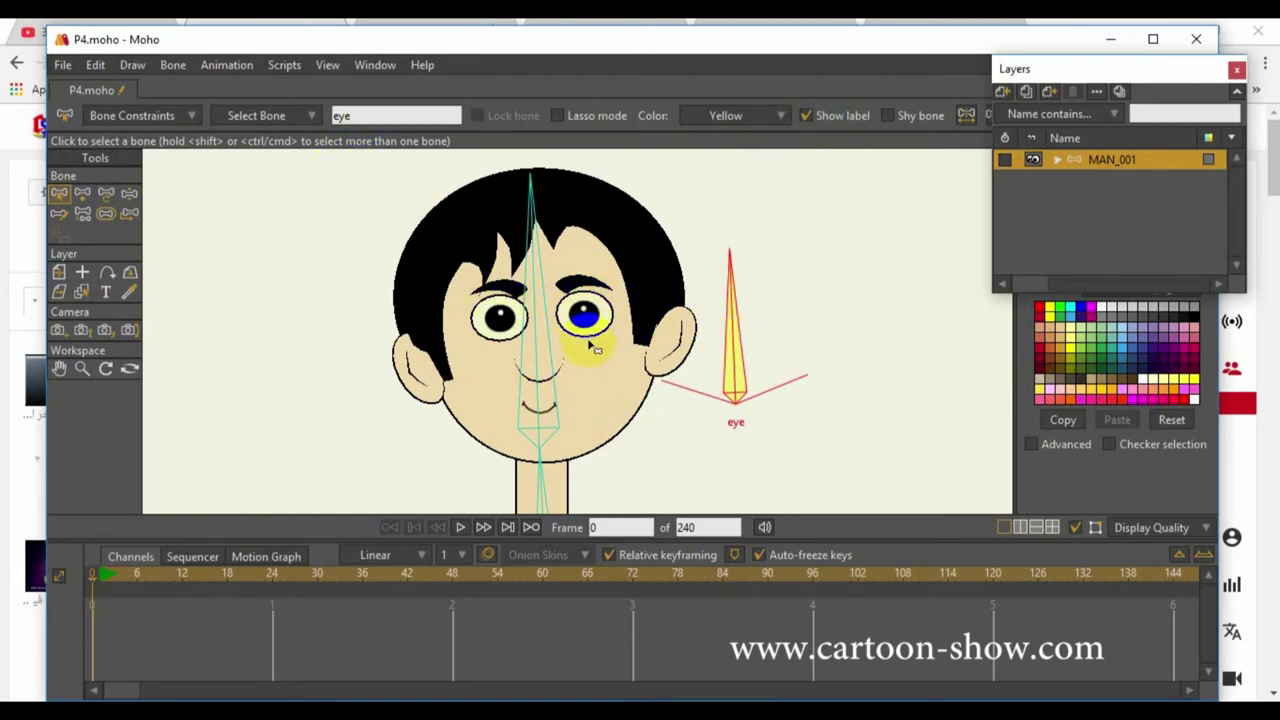
pyautogui.click(440, 272)
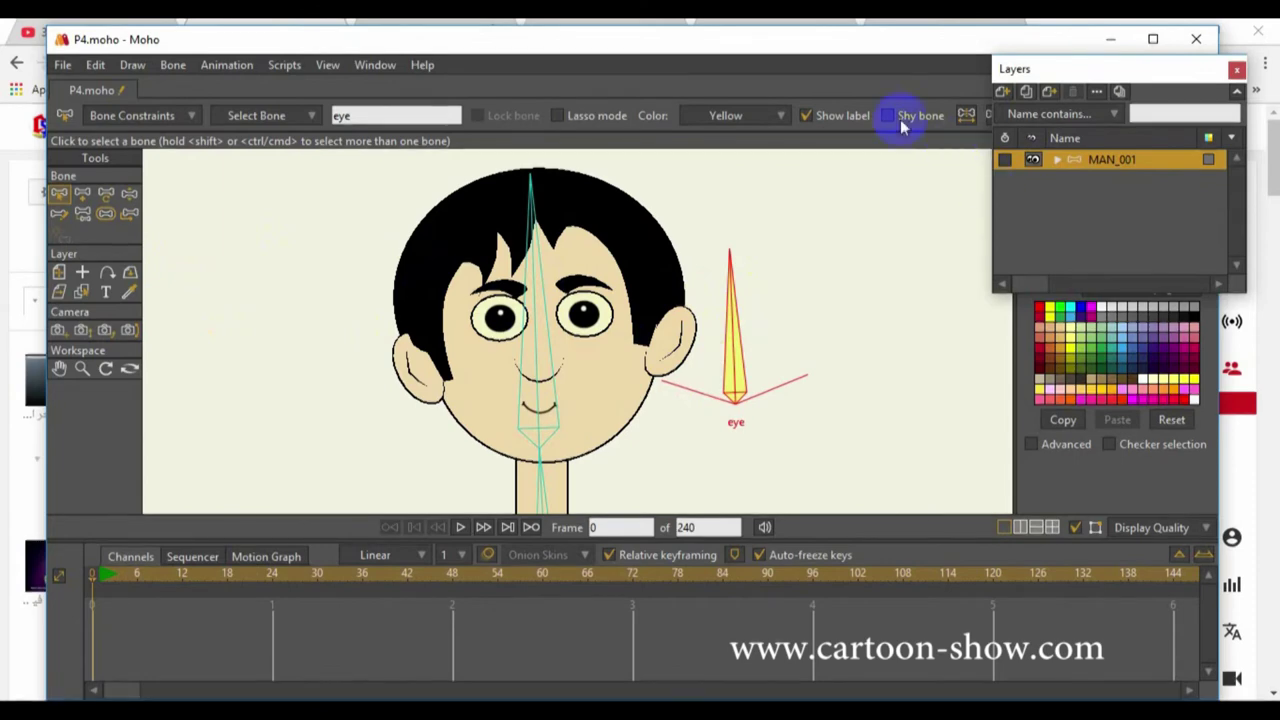
# Bring back the Actions window beside the head and create a new action named eye for the selected bone
pyautogui.click(374, 68)
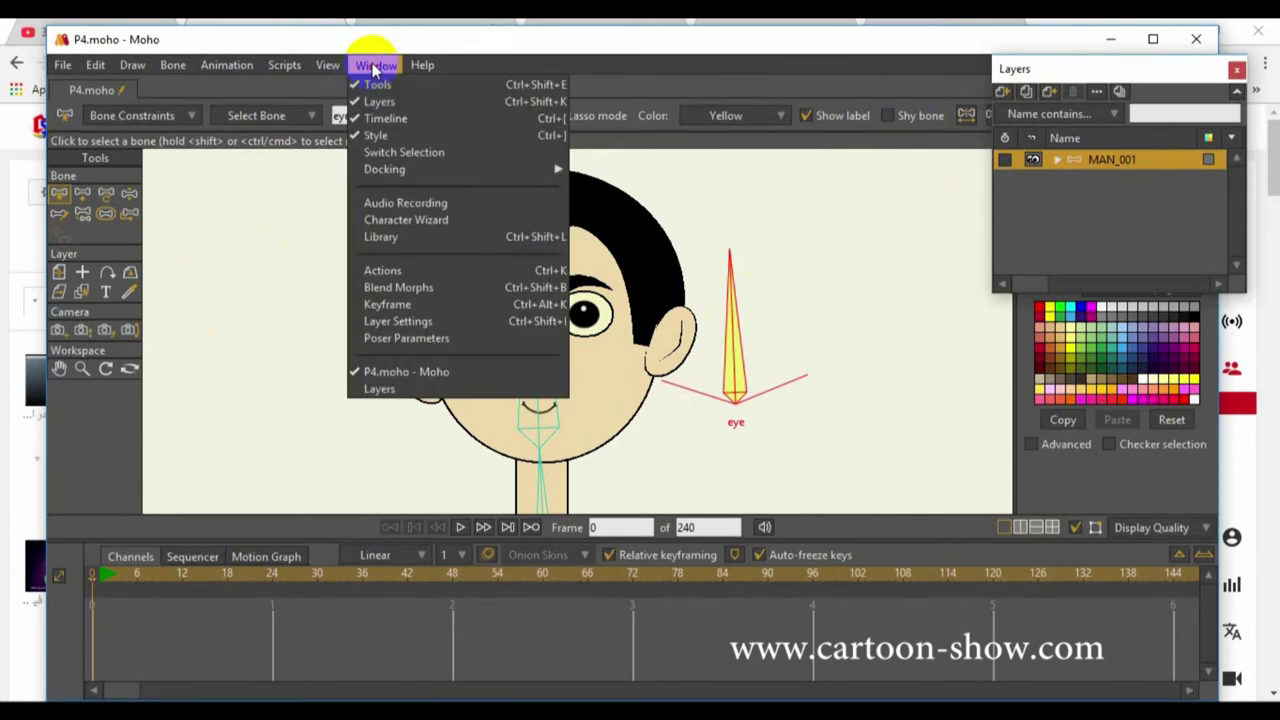
pyautogui.click(402, 265)
pyautogui.moveTo(786, 379); pyautogui.dragTo(827, 143)
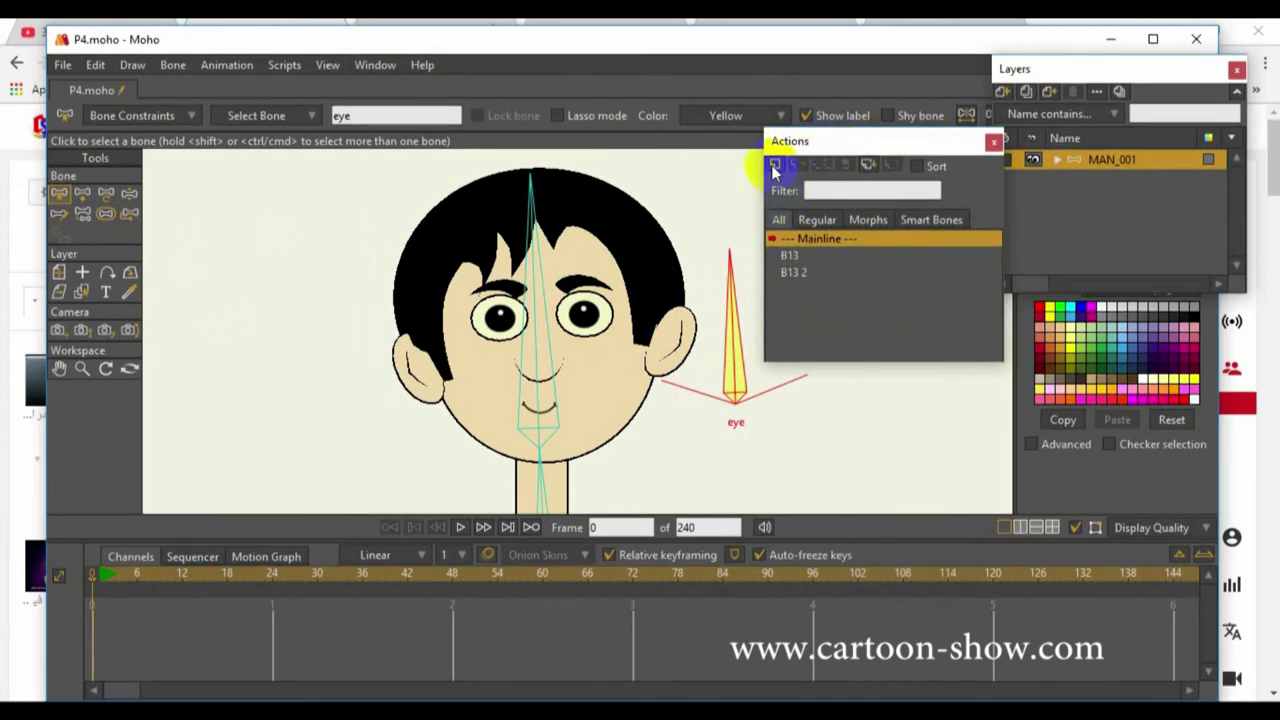
pyautogui.click(777, 167)
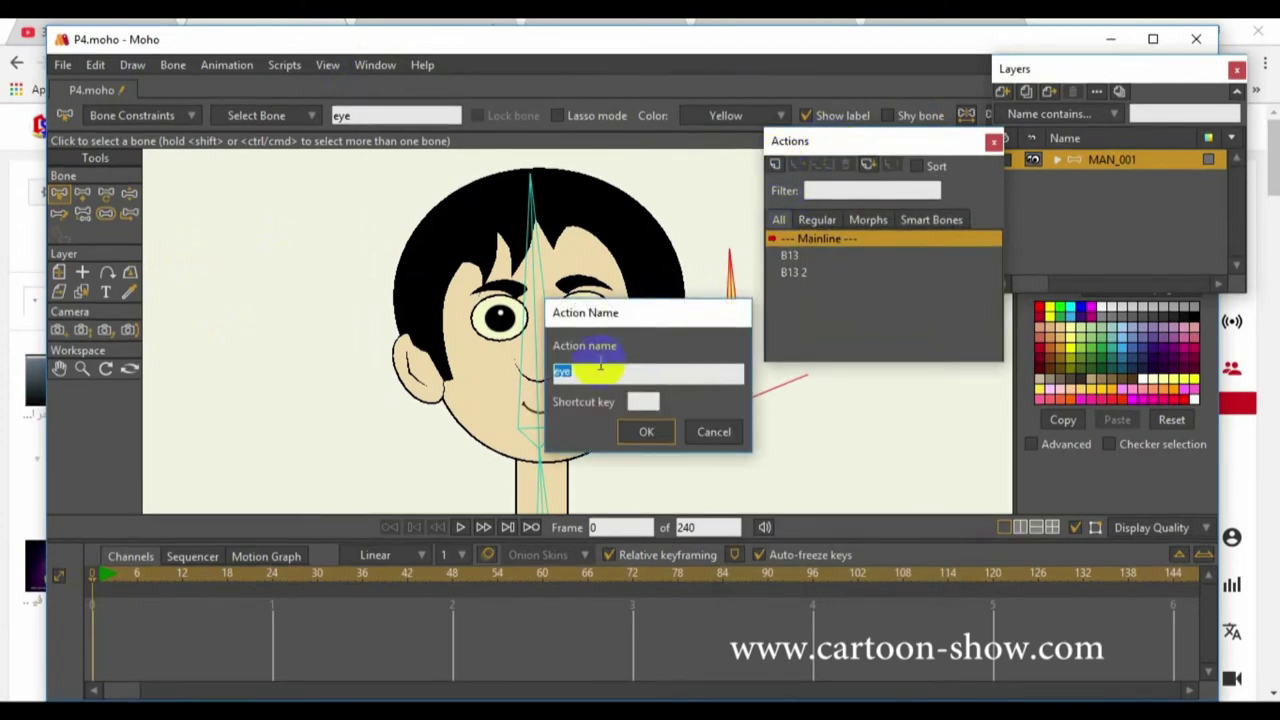
pyautogui.moveTo(609, 309); pyautogui.dragTo(430, 62)
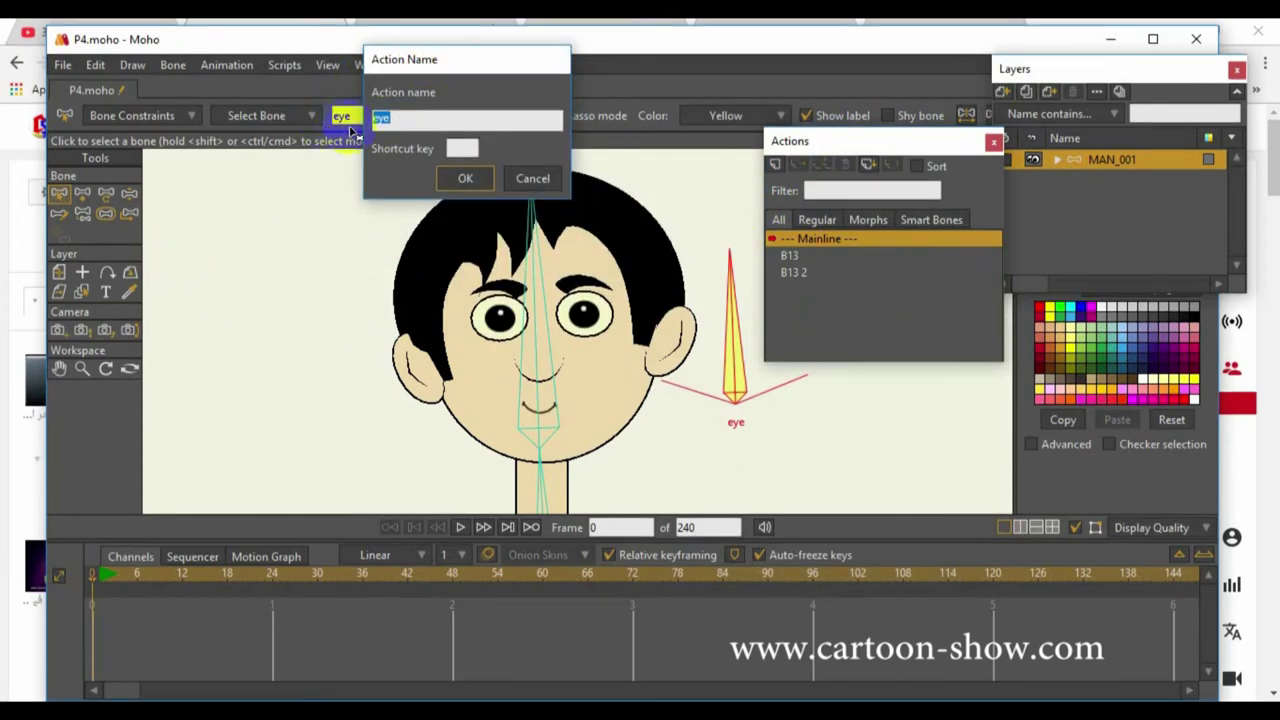
pyautogui.click(459, 180)
pyautogui.click(537, 420)
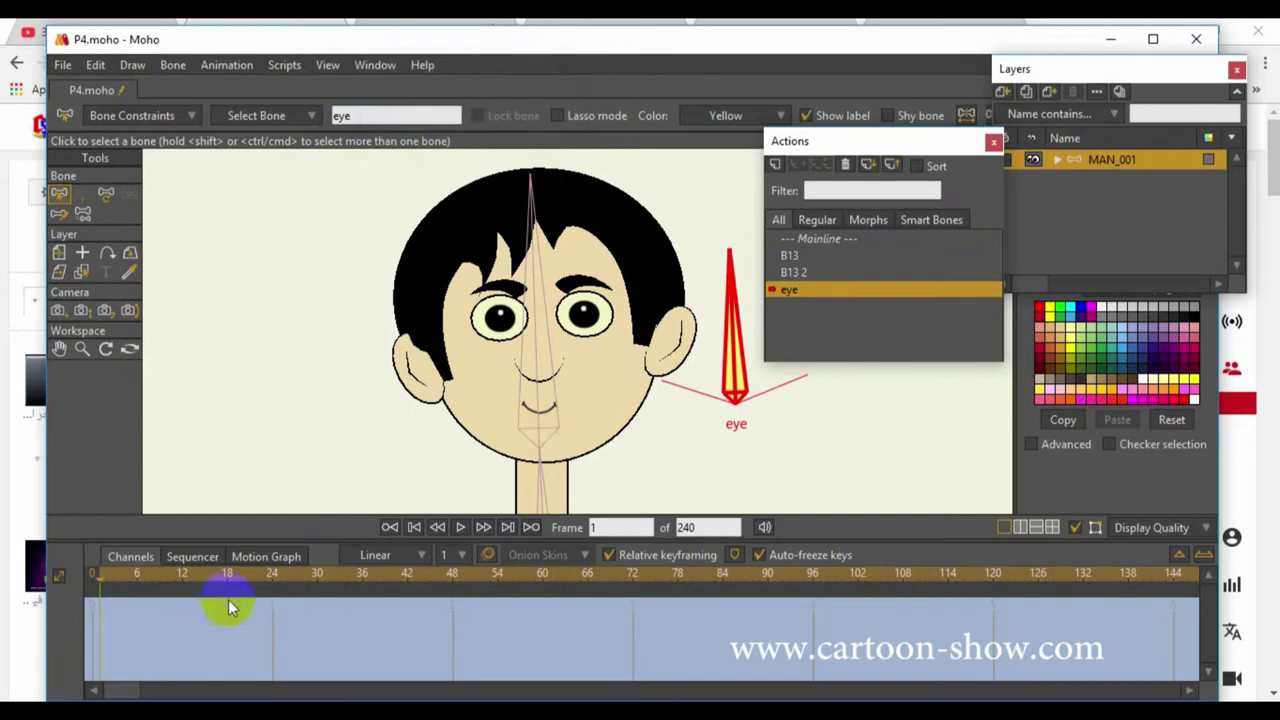
# At frame 24 of the eye action, rotate the eye bone toward the face to its limit, an angle of about 162.25
pyautogui.click(271, 576)
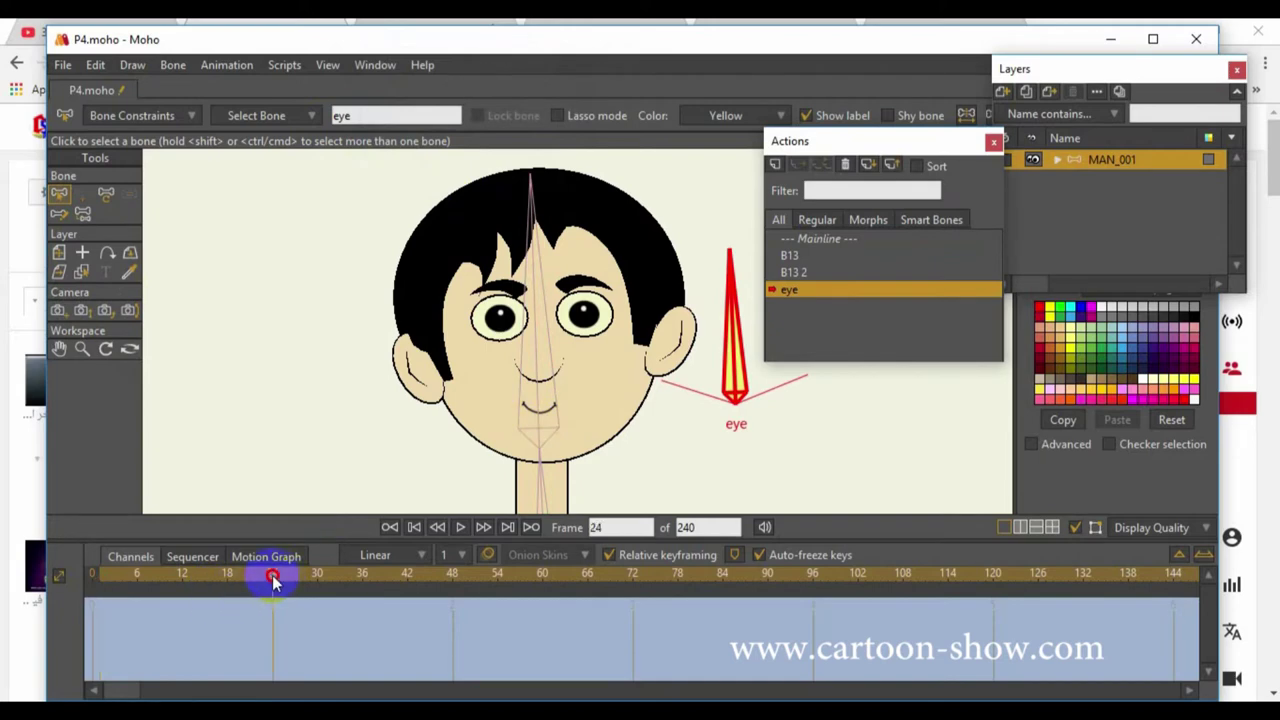
pyautogui.click(107, 195)
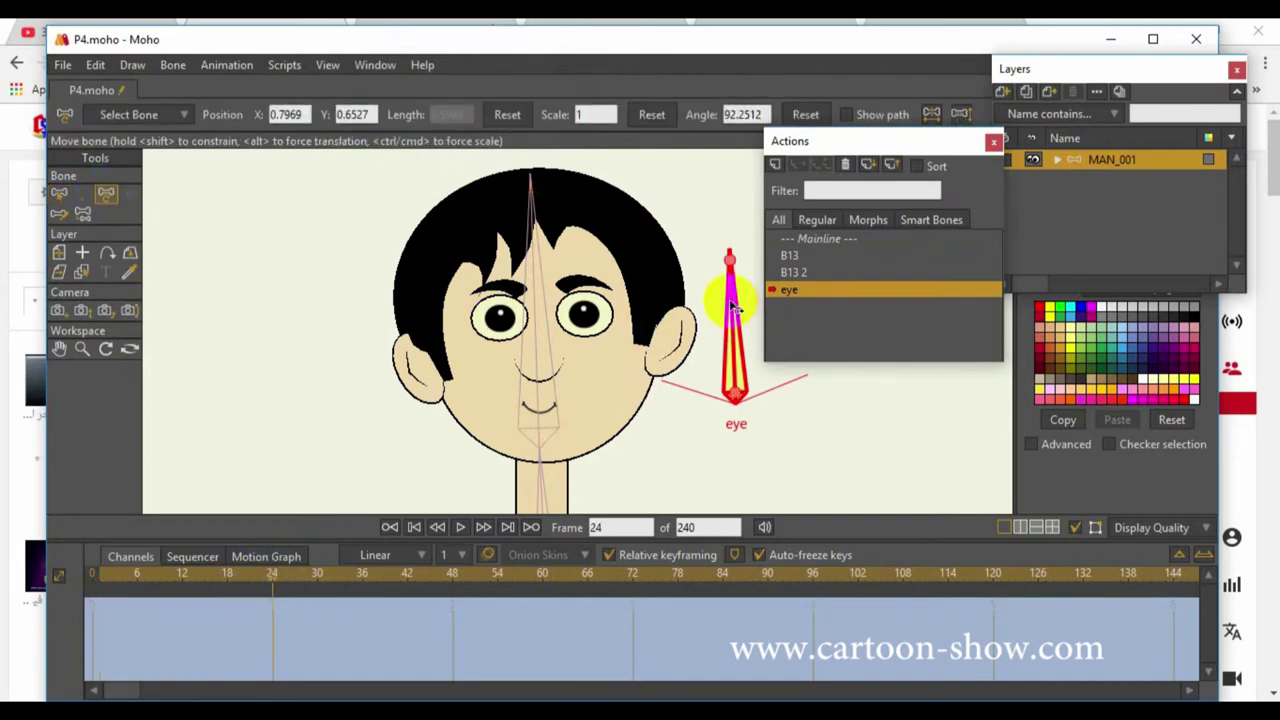
pyautogui.moveTo(733, 308); pyautogui.dragTo(503, 440)
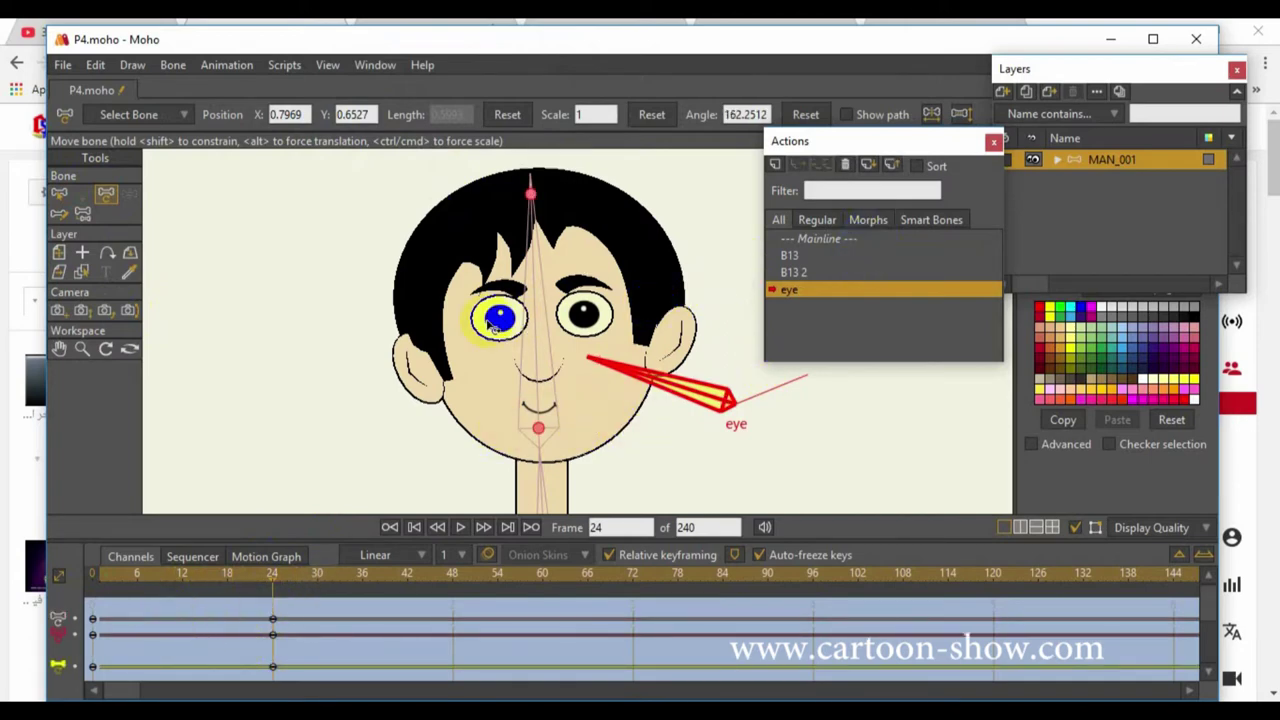
# Select the eye layer inside the L_eye group from the artwork and lengthen the Layers window
pyautogui.scroll(5, 495, 317)
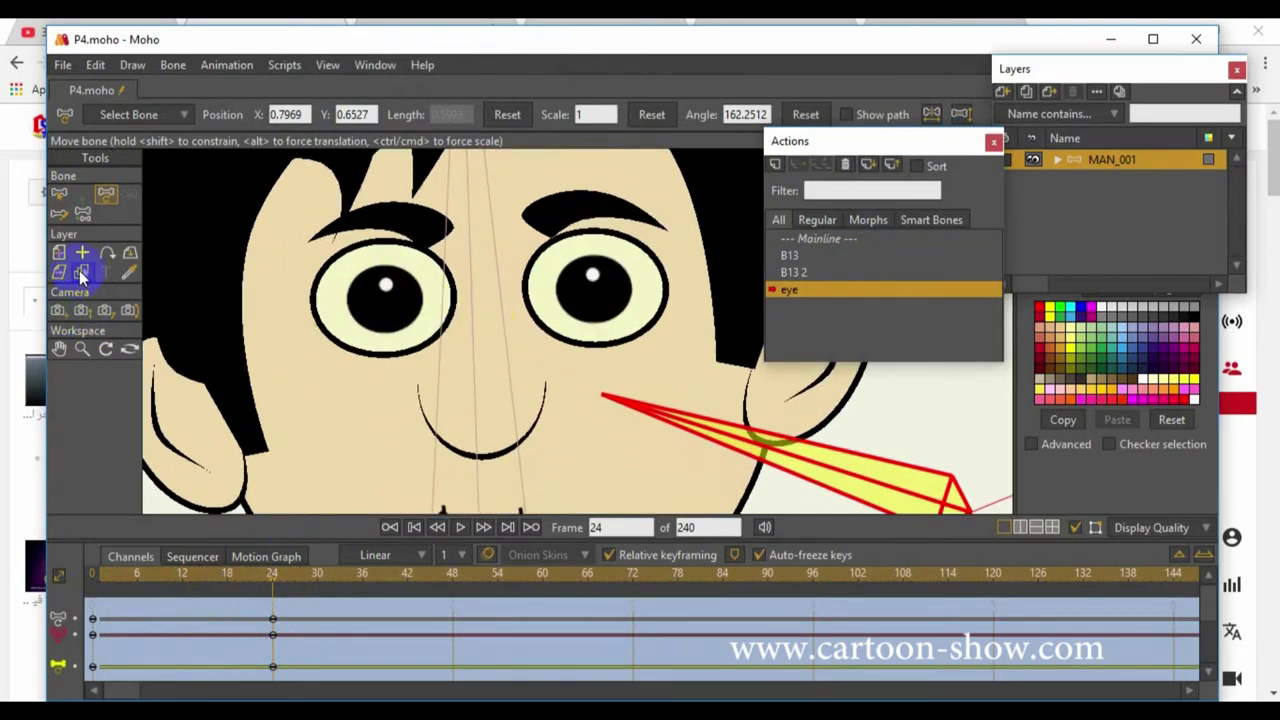
pyautogui.click(82, 273)
pyautogui.click(600, 283)
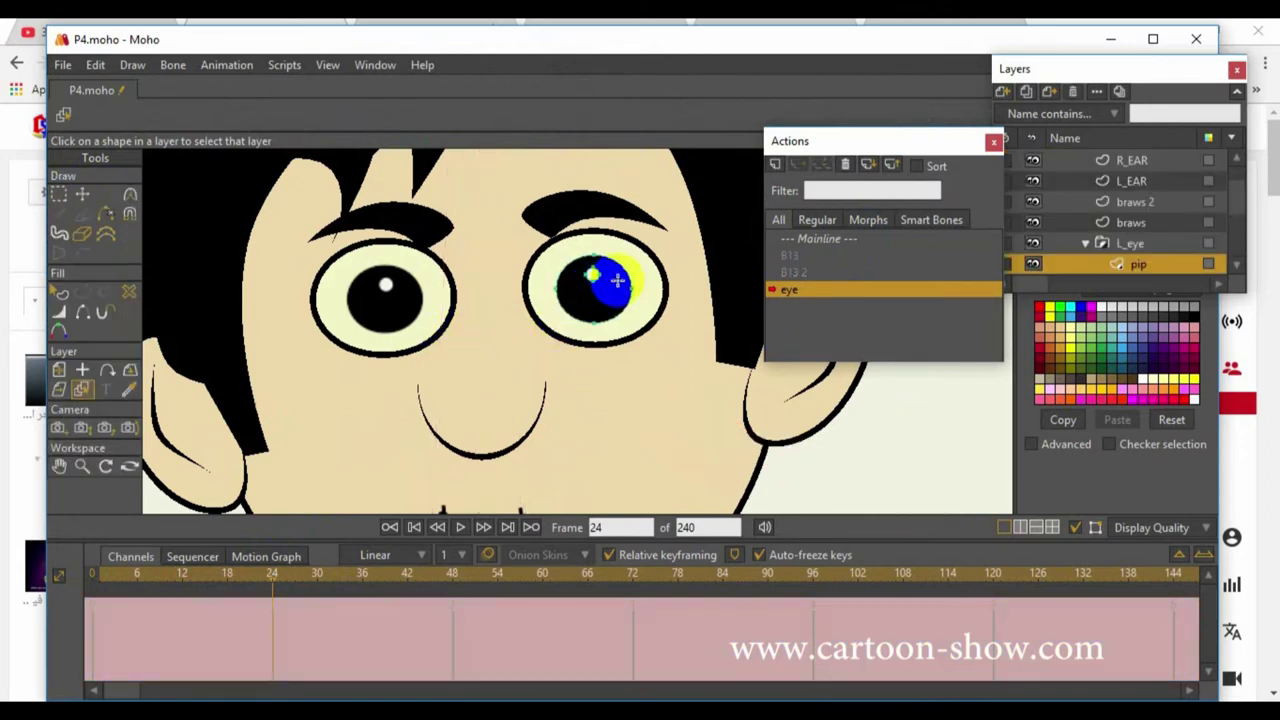
pyautogui.click(636, 259)
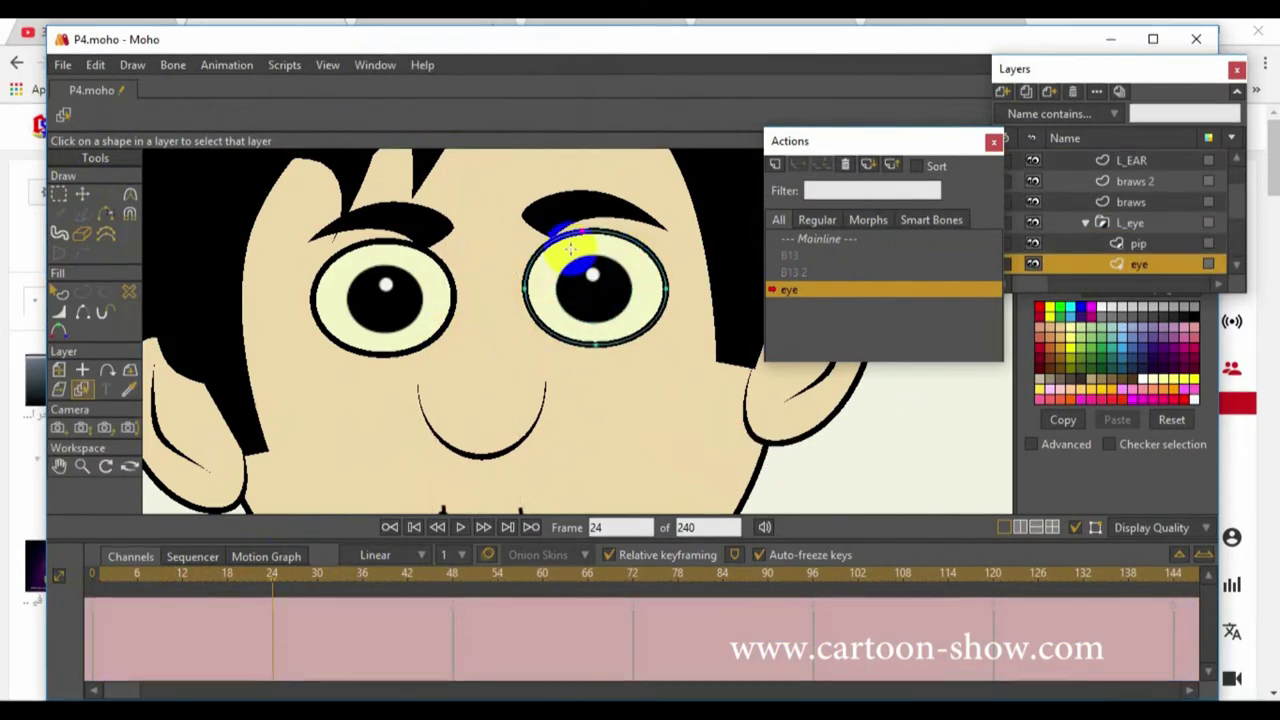
pyautogui.moveTo(1125, 293); pyautogui.dragTo(1147, 449)
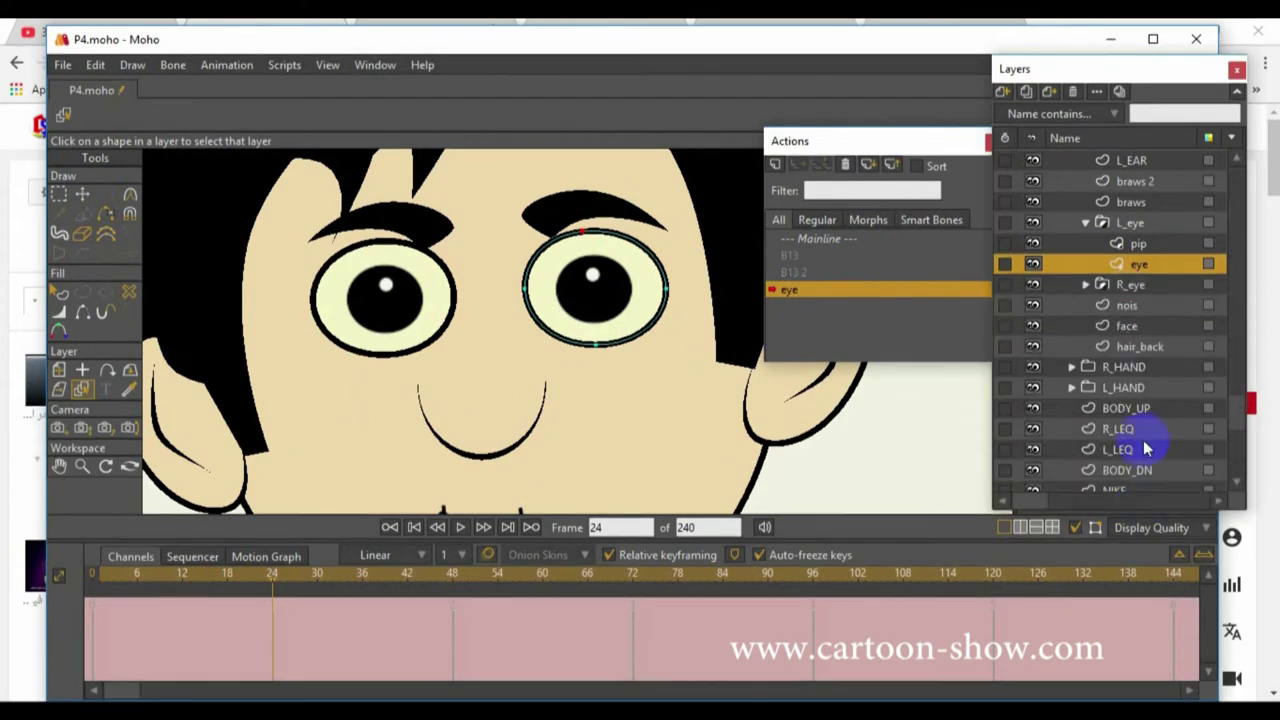
# Close the L_eye shape at frame 24 by moving its top point onto the lower edge and setting both corner points' curvature to 0
pyautogui.click(84, 195)
pyautogui.moveTo(584, 238); pyautogui.dragTo(606, 328)
pyautogui.press('c')
pyautogui.click(512, 287)
pyautogui.moveTo(512, 287); pyautogui.dragTo(228, 285)
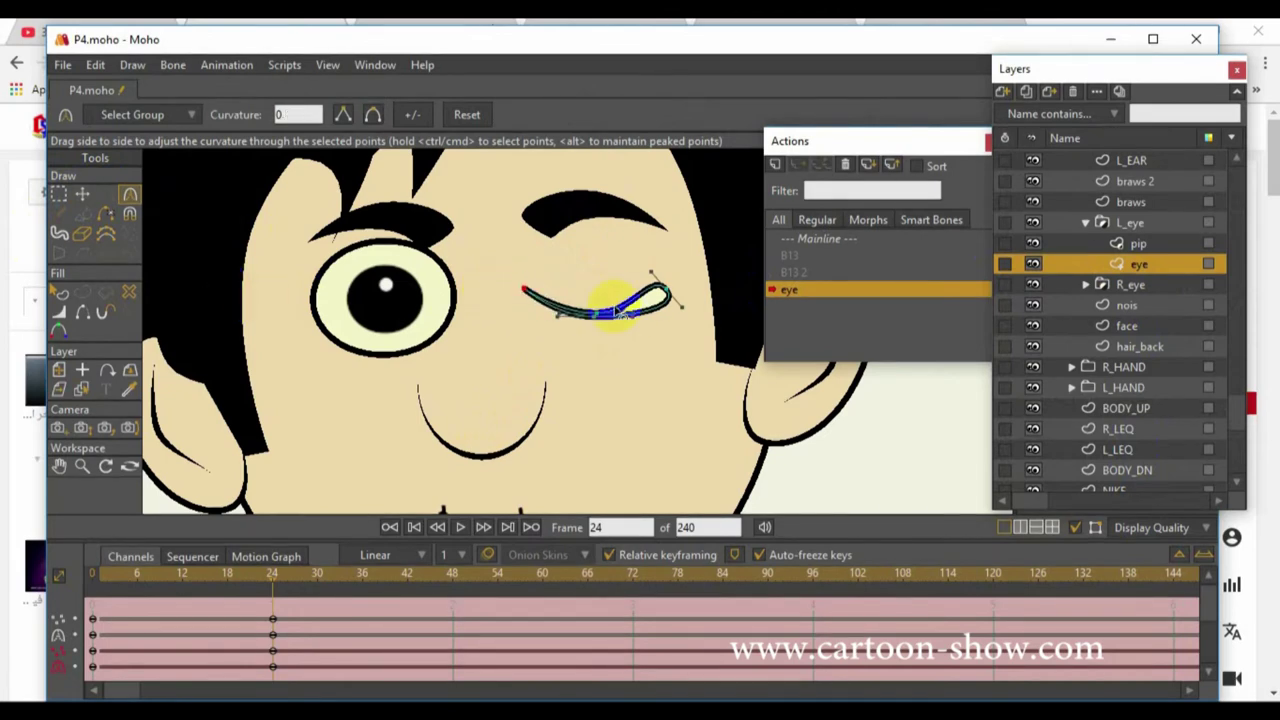
pyautogui.click(393, 328)
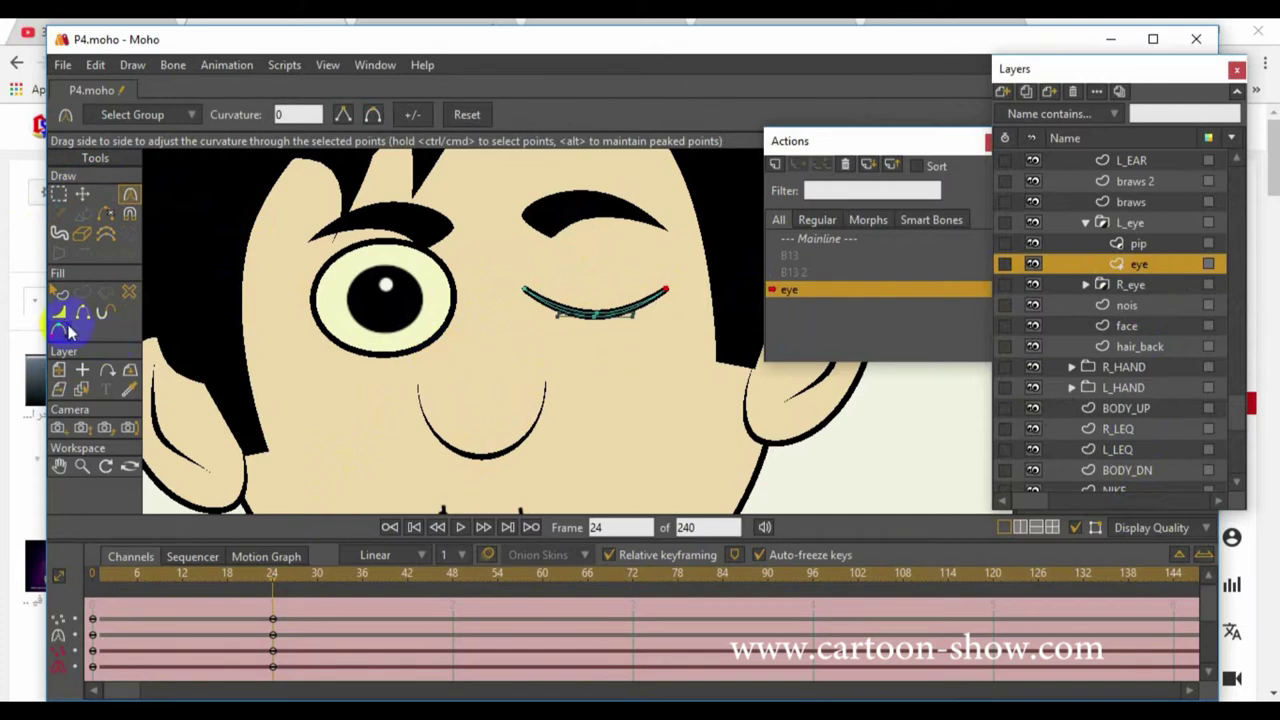
# Close the R_eye shape at frame 24 by moving its top point onto the lower edge and reducing both corner points' curvature to about 0
pyautogui.click(84, 390)
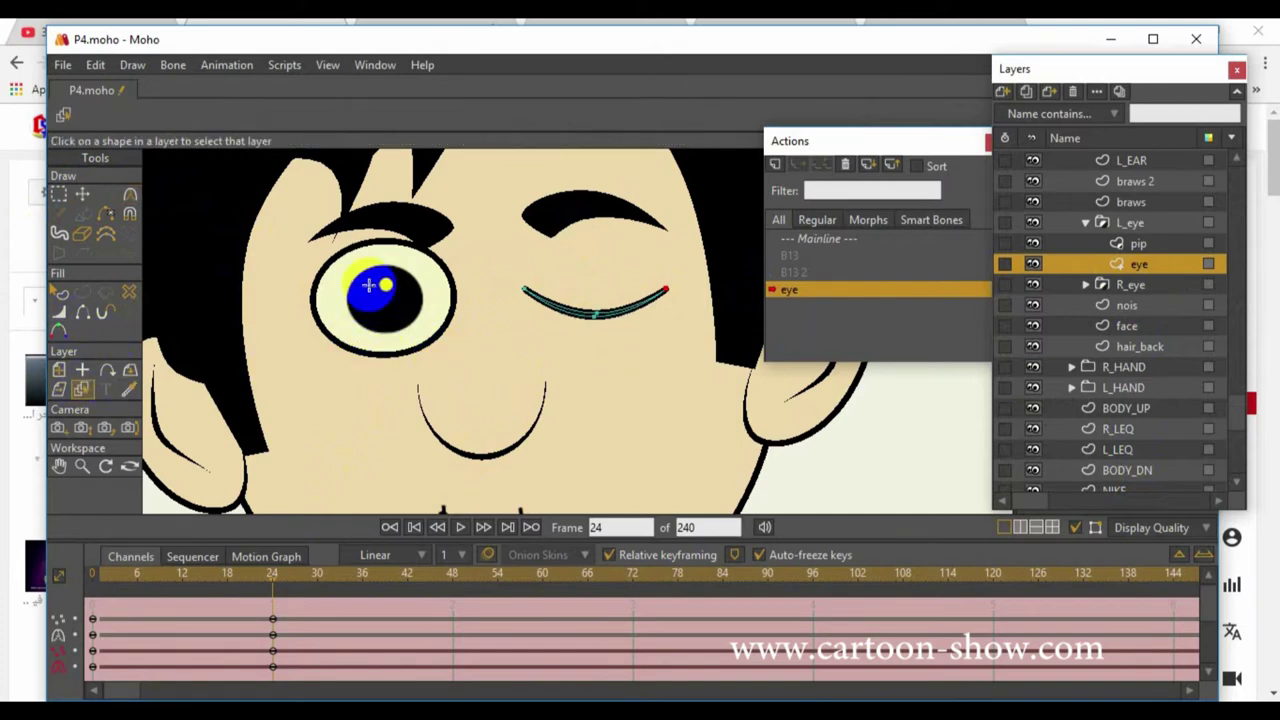
pyautogui.click(345, 260)
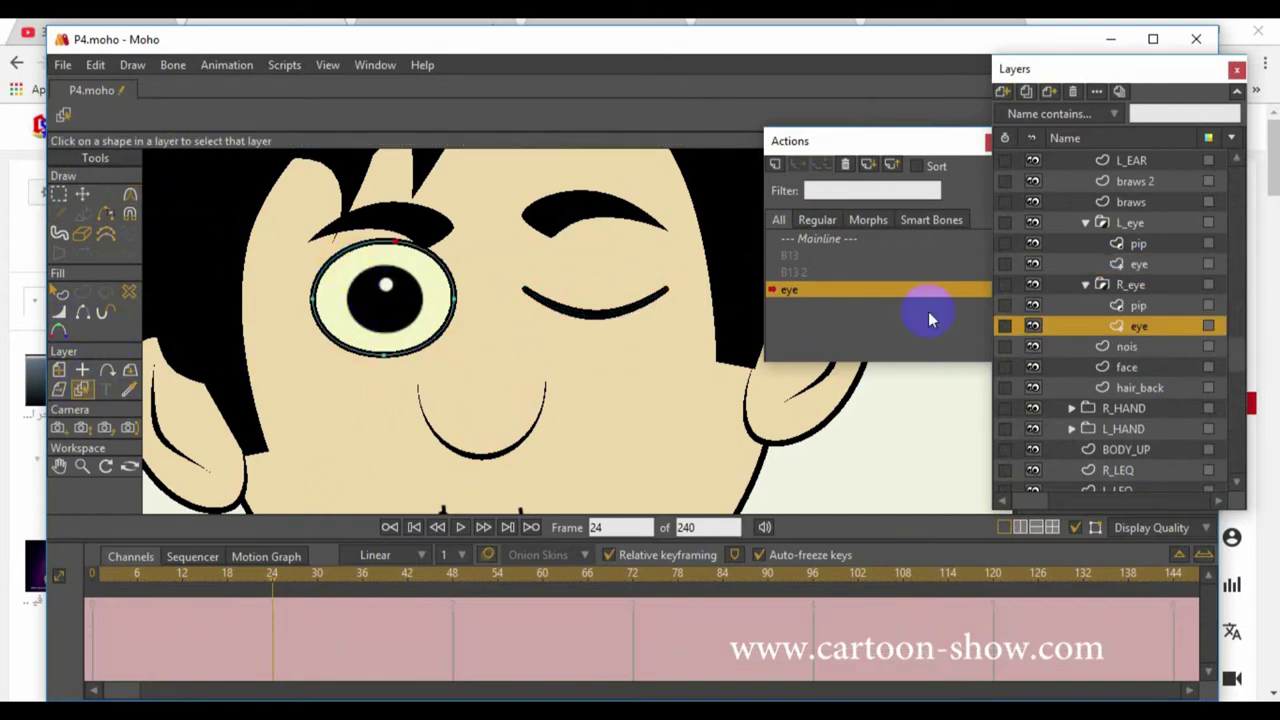
pyautogui.click(84, 196)
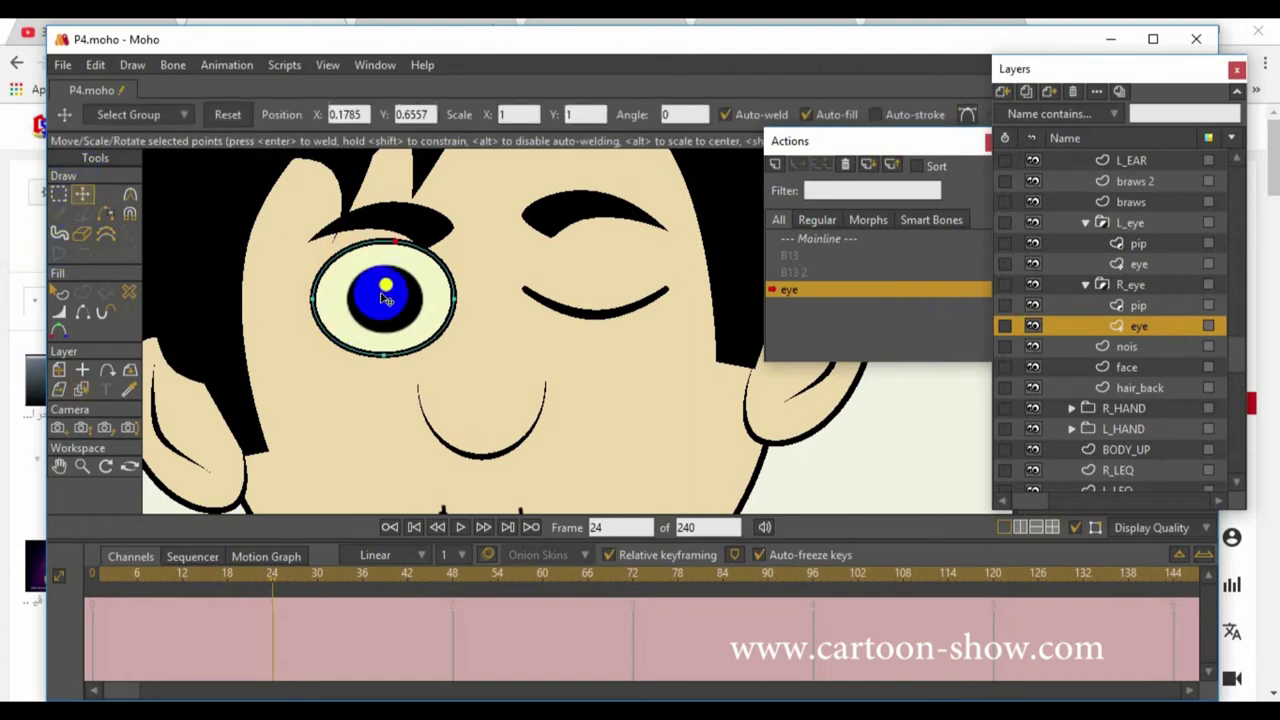
pyautogui.moveTo(383, 240); pyautogui.dragTo(381, 325)
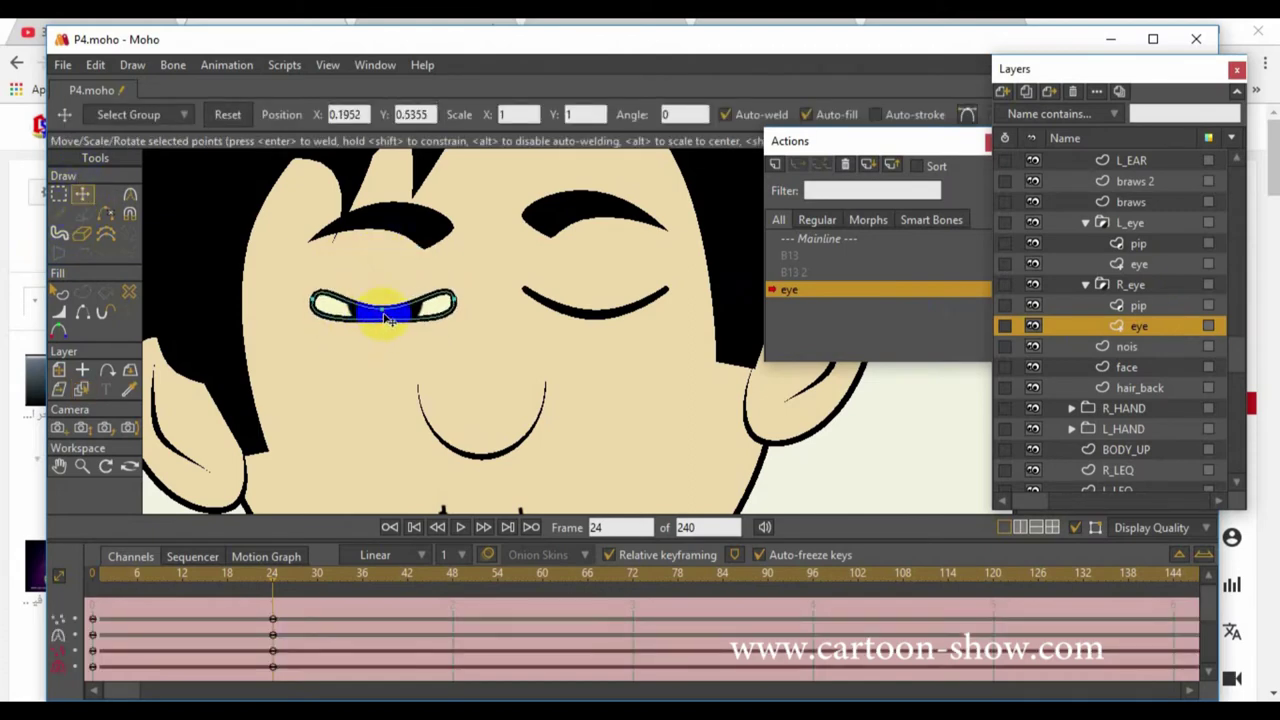
pyautogui.click(130, 196)
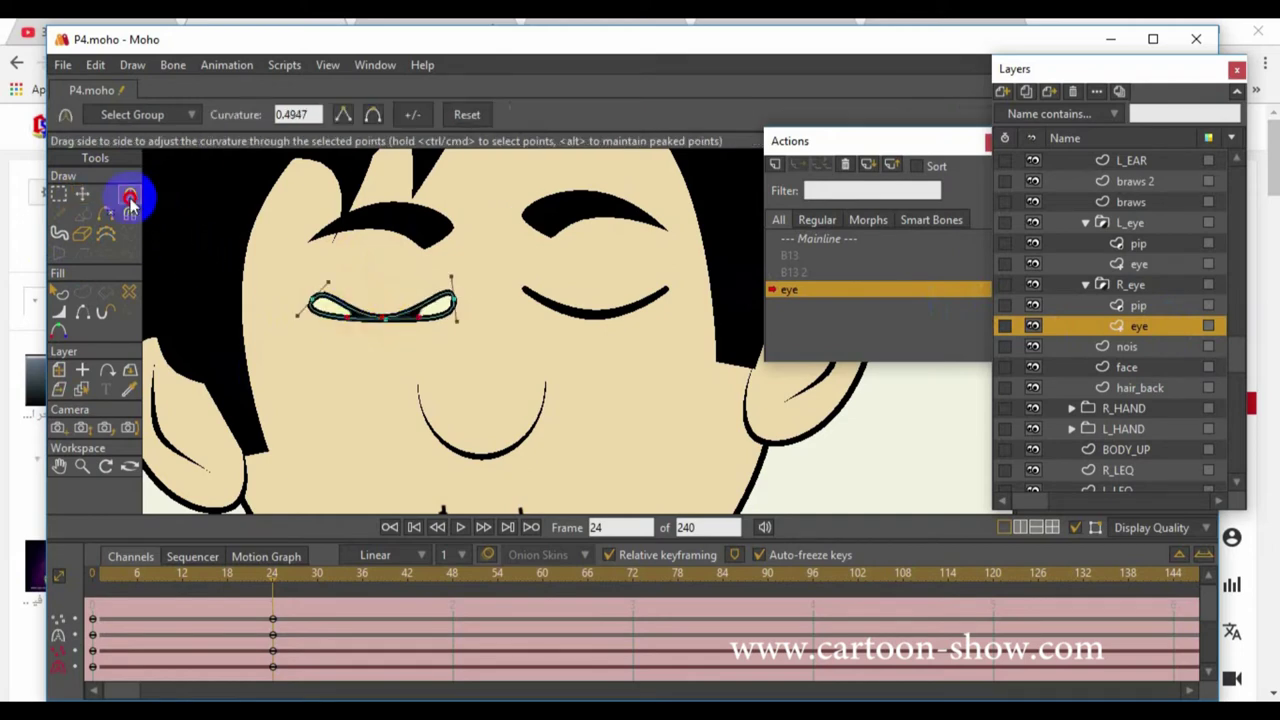
pyautogui.moveTo(320, 300); pyautogui.dragTo(8, 335)
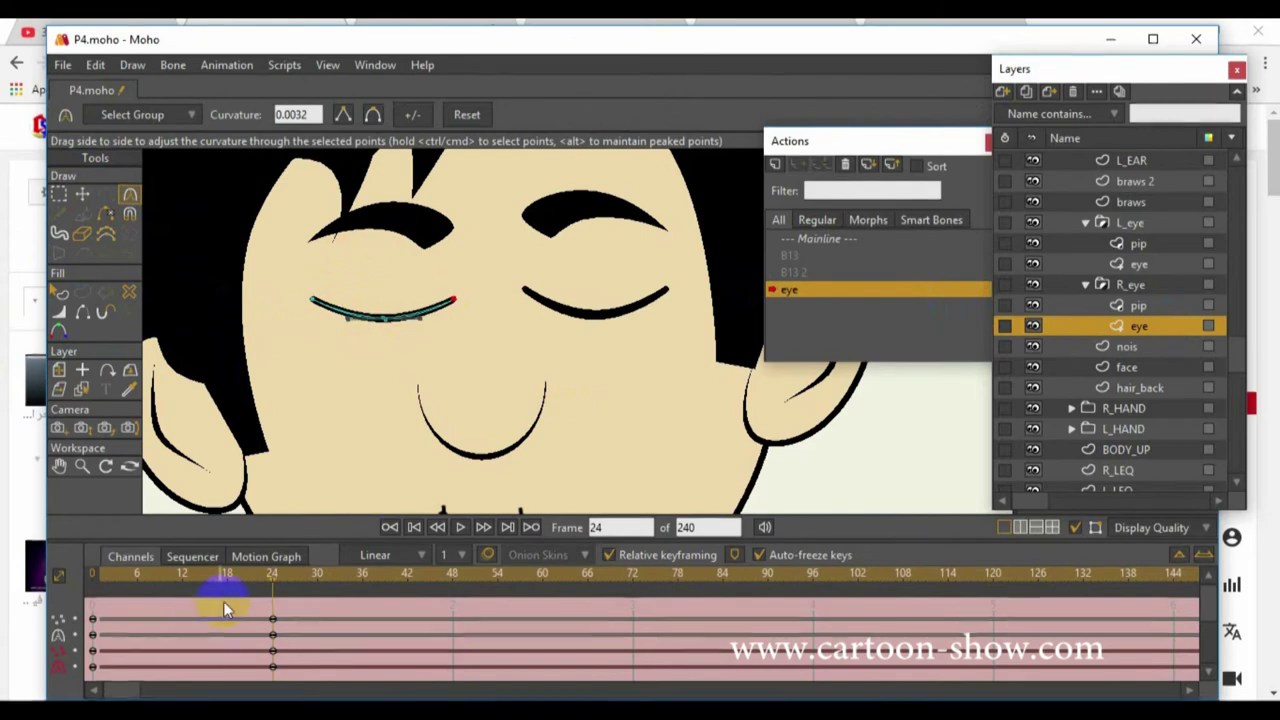
pyautogui.moveTo(267, 587)
pyautogui.mouseDown()
pyautogui.moveTo(129, 580)
pyautogui.moveTo(278, 588)
pyautogui.mouseUp()
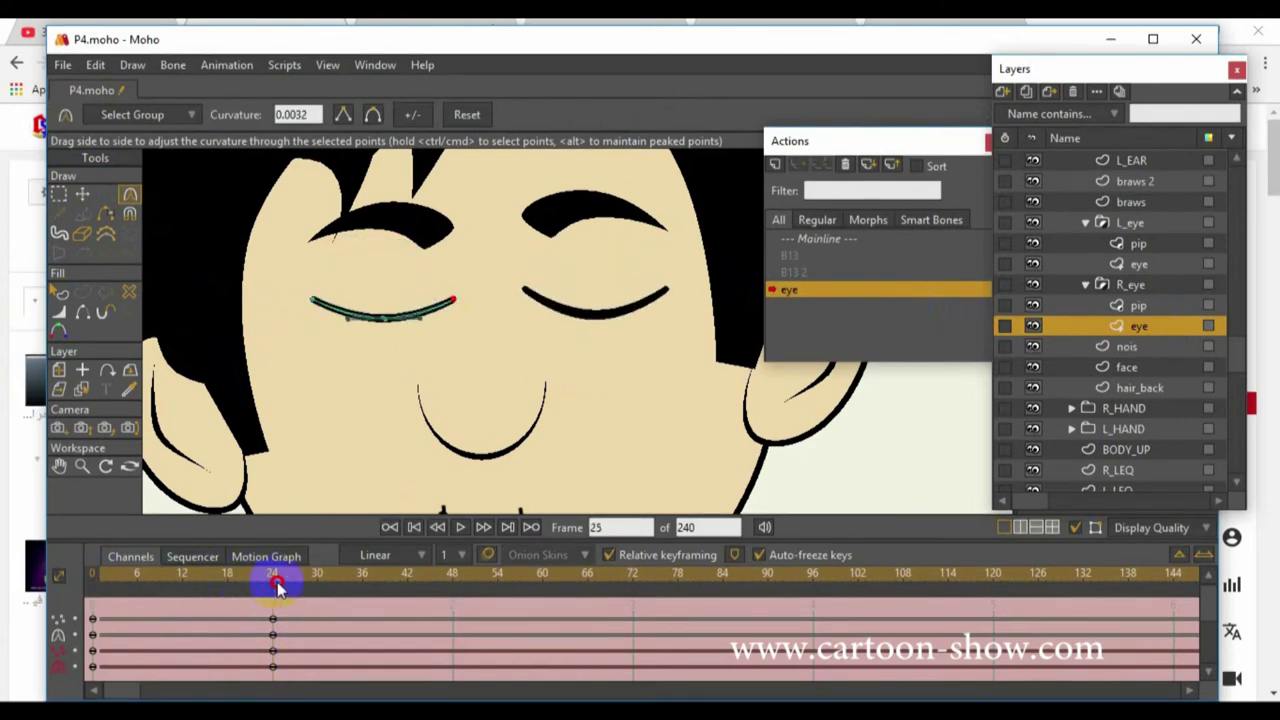
# Return to the Mainline, select the MAN_001 bone layer and collapse it, keeping the head and eye bone clear of the Actions window
pyautogui.click(820, 242)
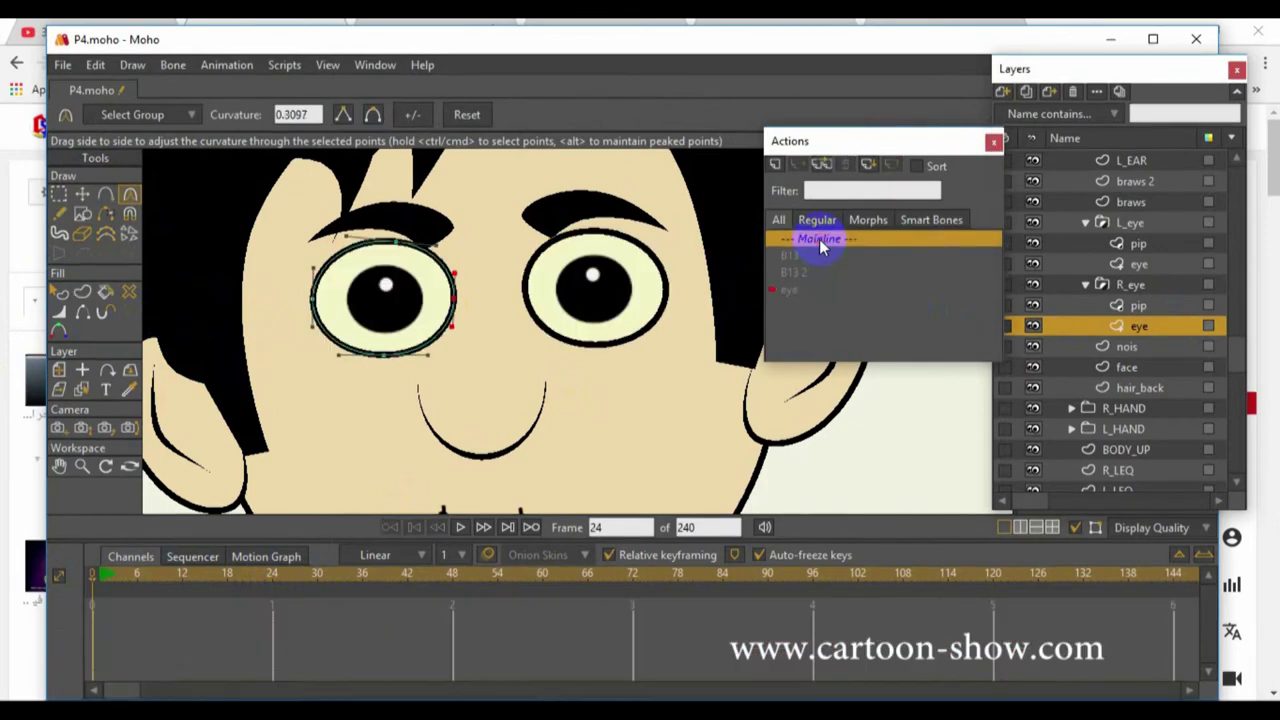
pyautogui.moveTo(835, 146); pyautogui.dragTo(900, 312)
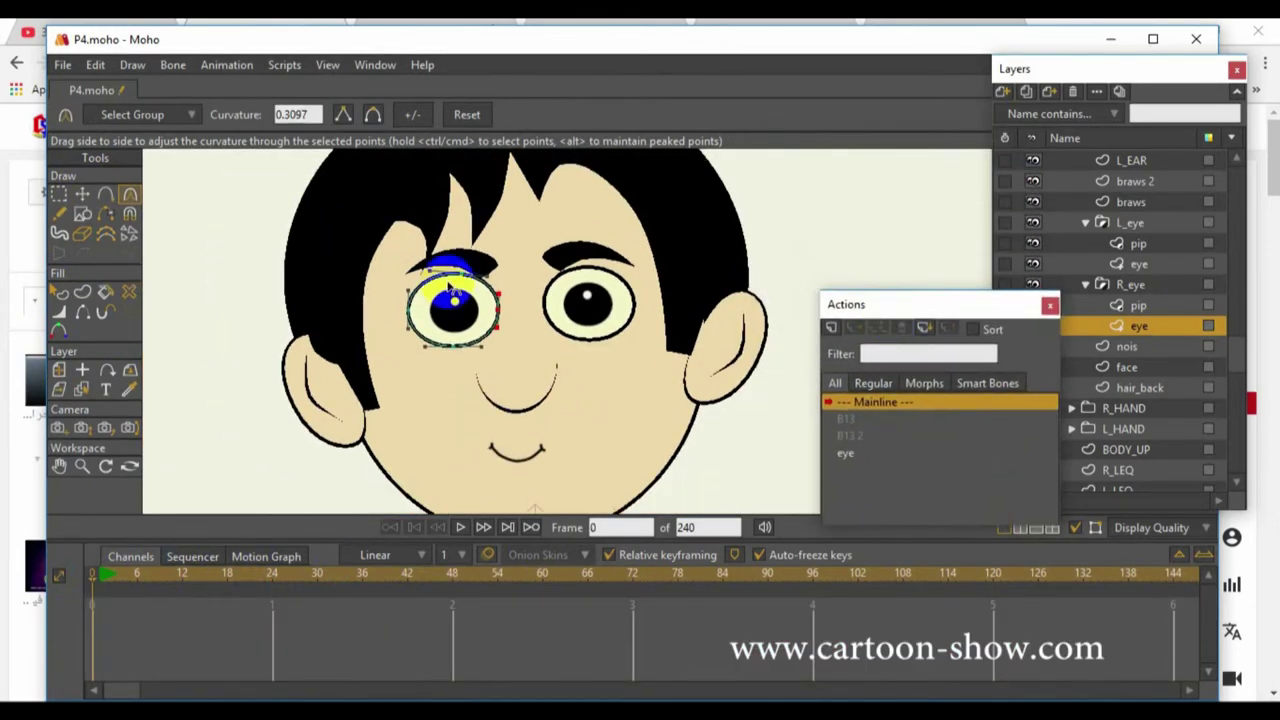
pyautogui.scroll(-3, 760, 340)
pyautogui.click(58, 468)
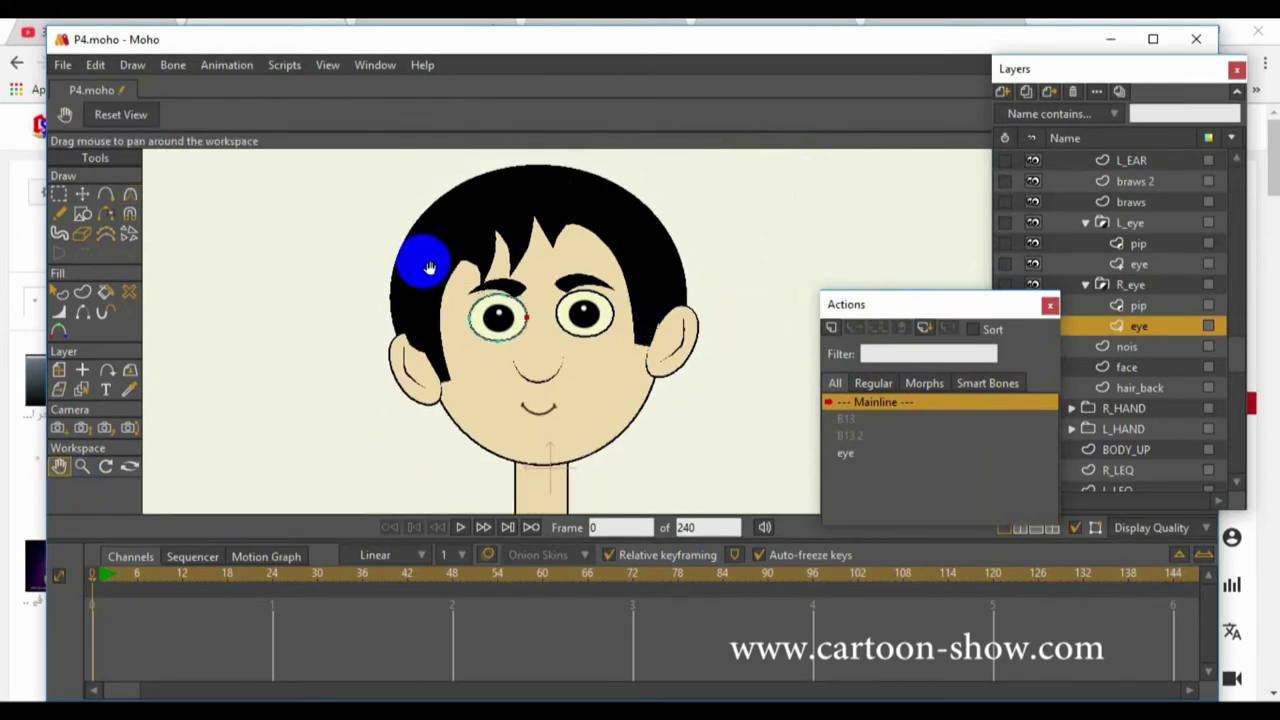
pyautogui.scroll(2, 429, 263)
pyautogui.moveTo(337, 320); pyautogui.dragTo(440, 325)
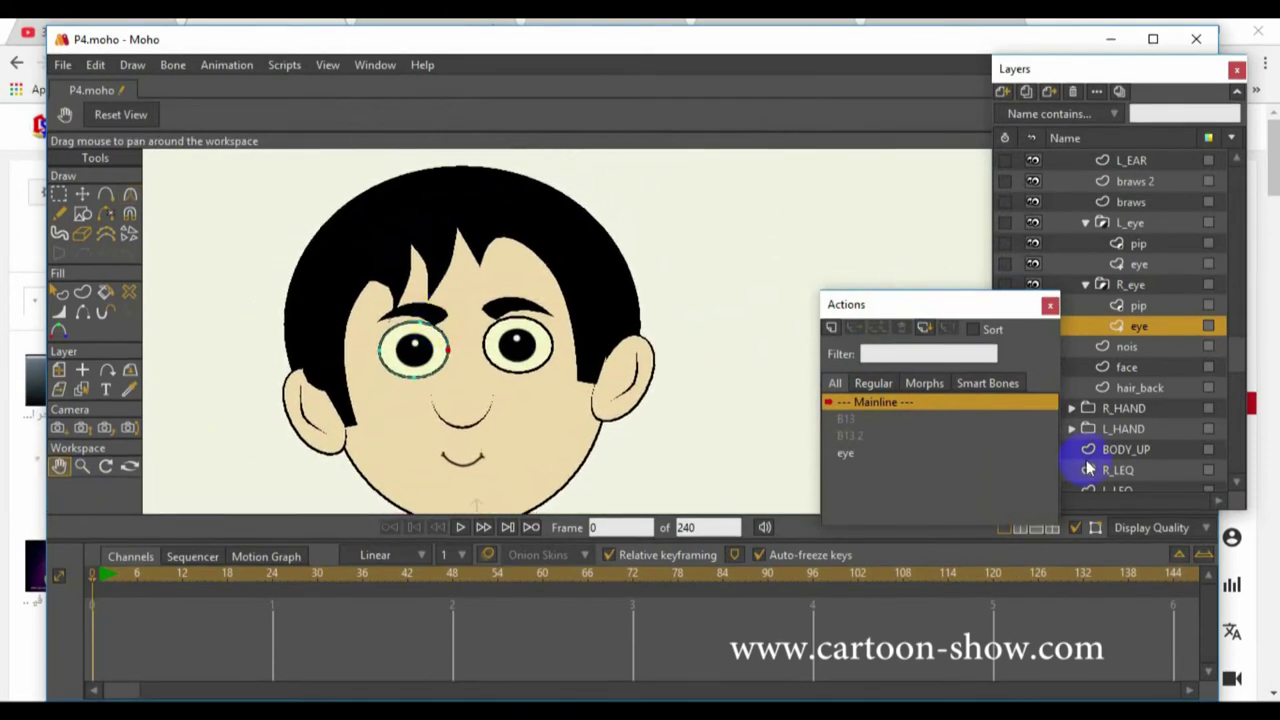
pyautogui.moveTo(985, 318); pyautogui.dragTo(911, 320)
pyautogui.scroll(3, 1117, 325)
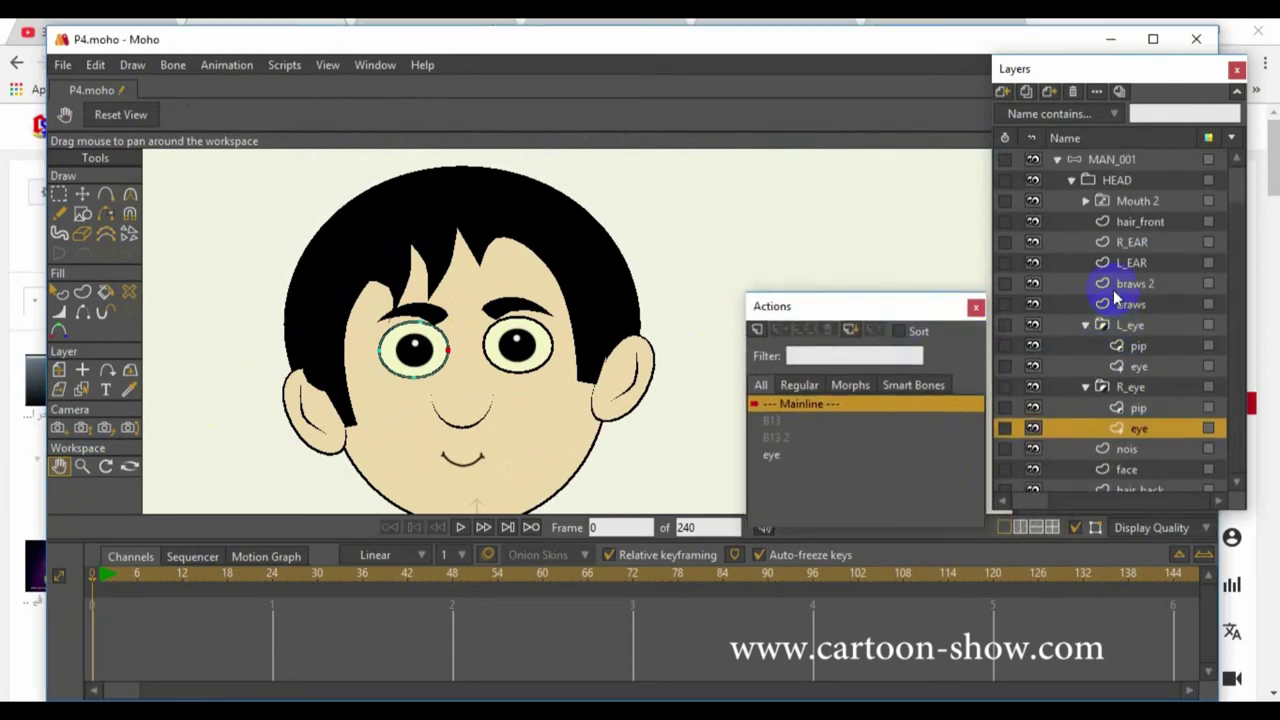
pyautogui.click(1110, 160)
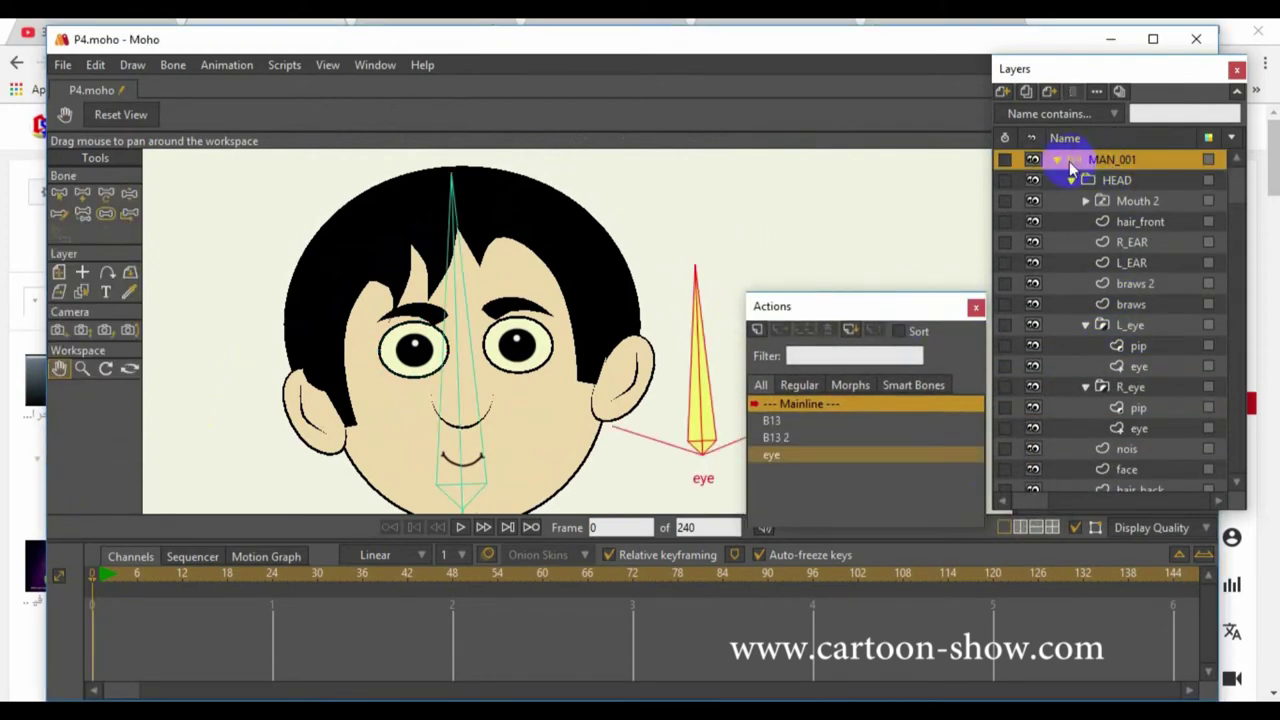
pyautogui.click(1057, 160)
pyautogui.moveTo(809, 302); pyautogui.dragTo(975, 355)
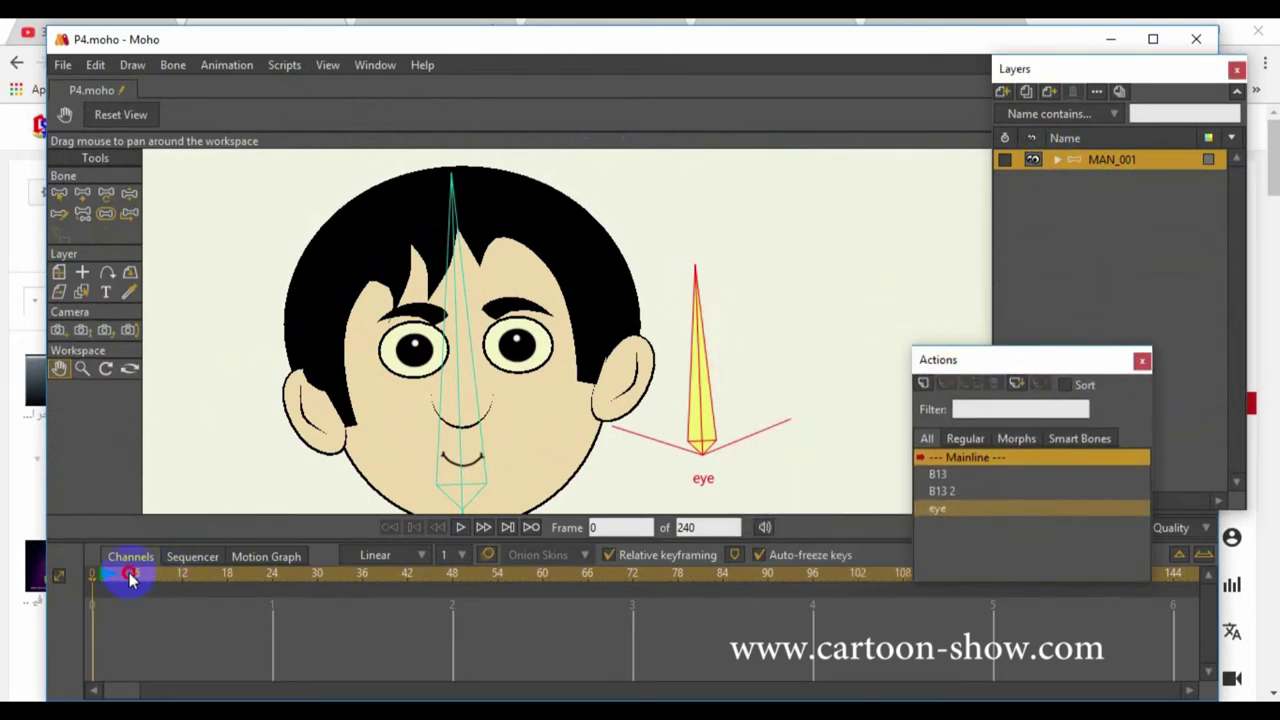
# Go to frame 12 of the Mainline and delete the bone keyframes there and at the start
pyautogui.moveTo(130, 579); pyautogui.dragTo(162, 589)
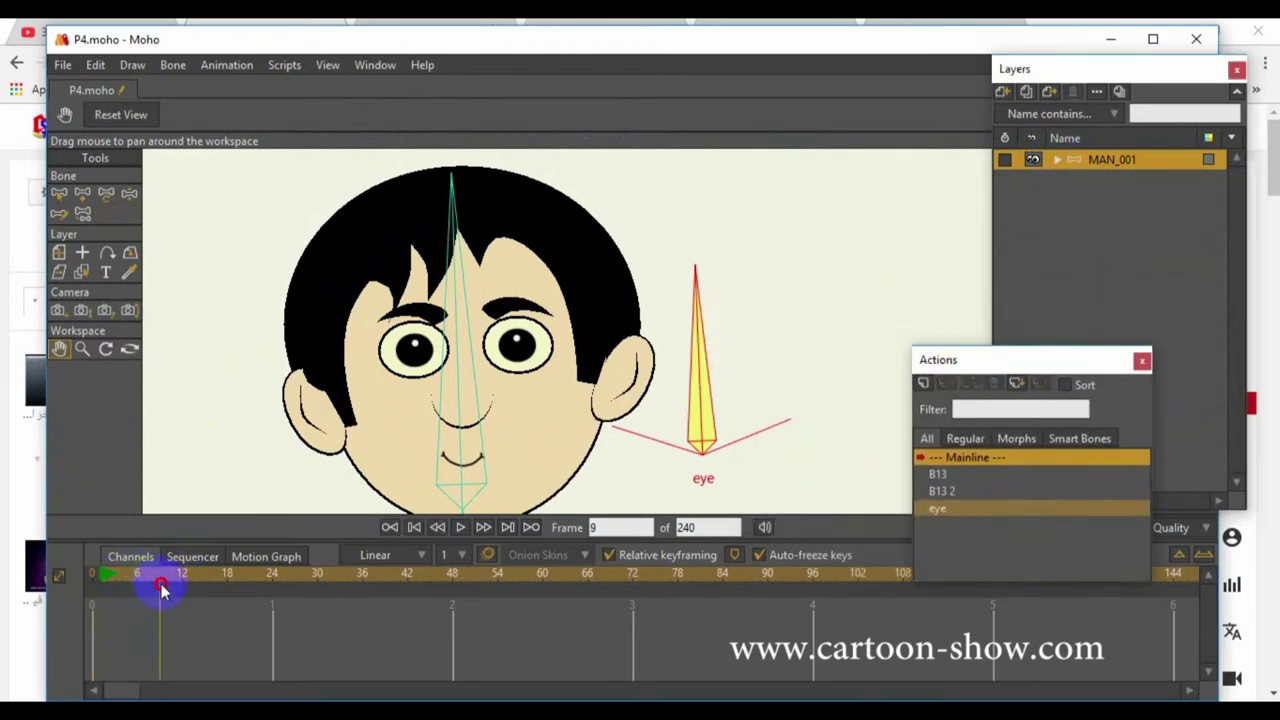
pyautogui.press('z')
pyautogui.click(106, 196)
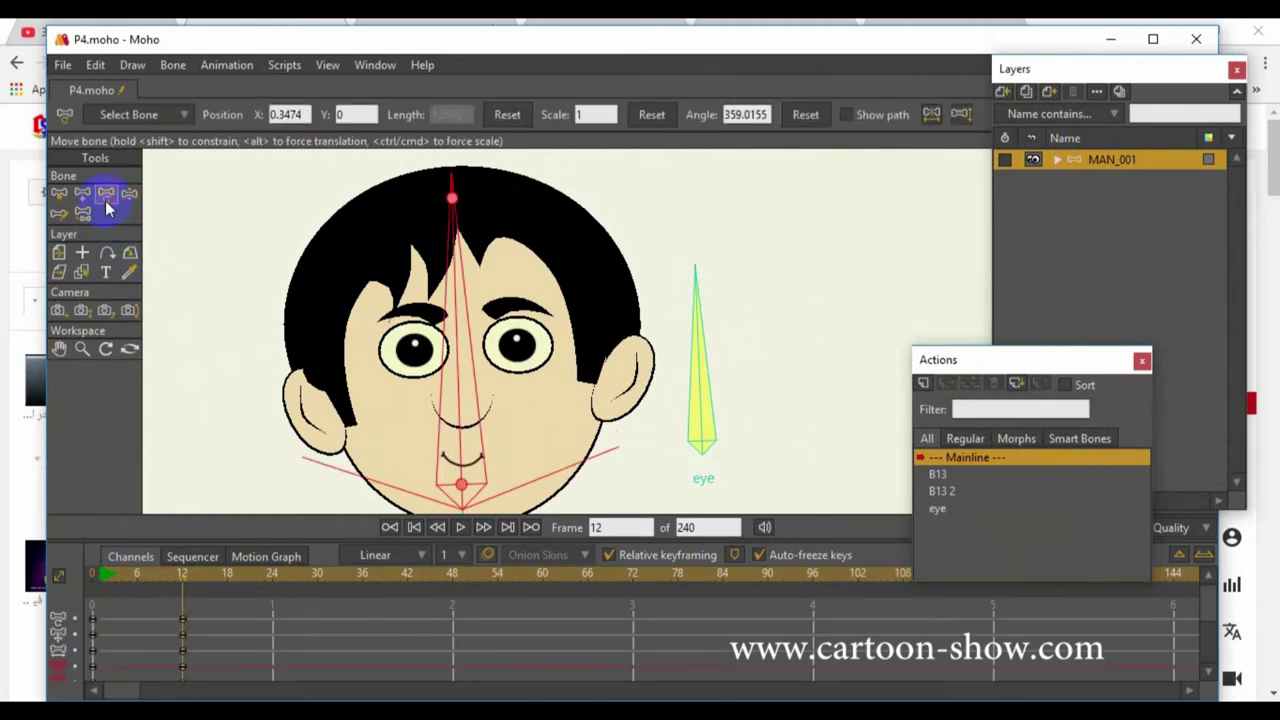
pyautogui.moveTo(216, 606); pyautogui.dragTo(80, 692)
pyautogui.press('Delete')
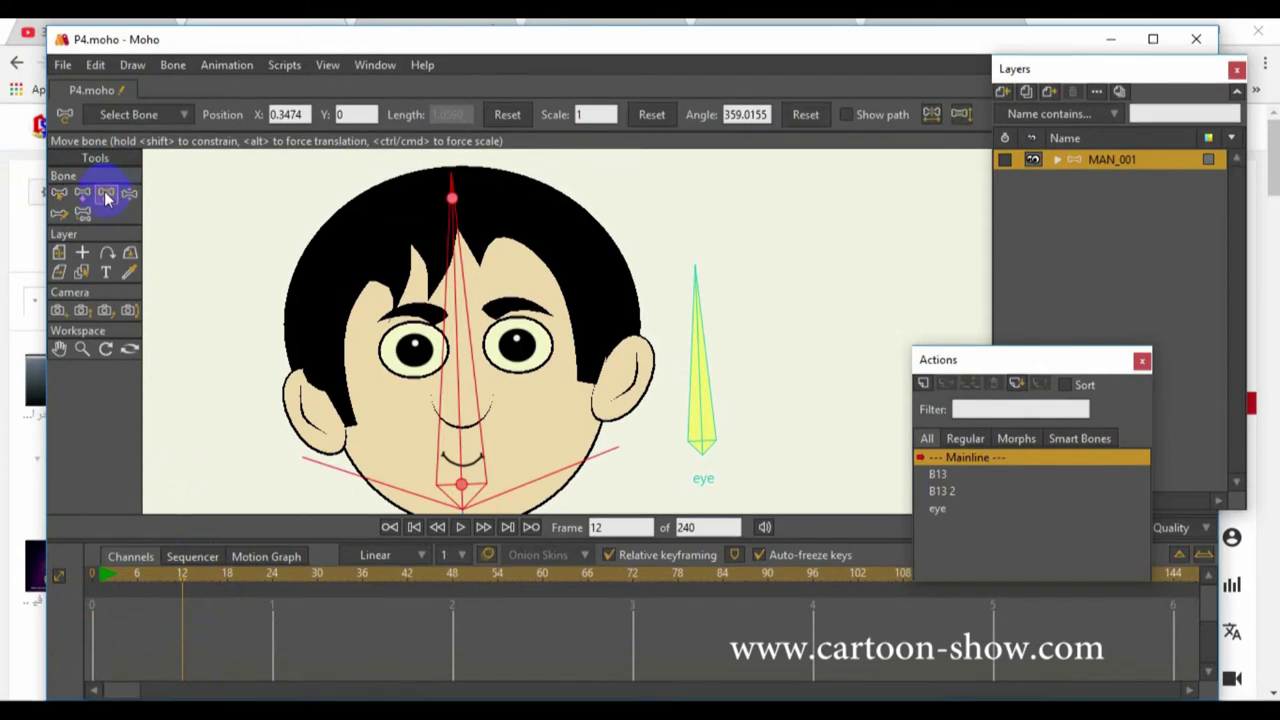
# Rotate the eye bone toward the face to about 162.25 at frame 12 and freeze the pose at frame 18
pyautogui.moveTo(686, 343); pyautogui.dragTo(609, 491)
pyautogui.click(226, 574)
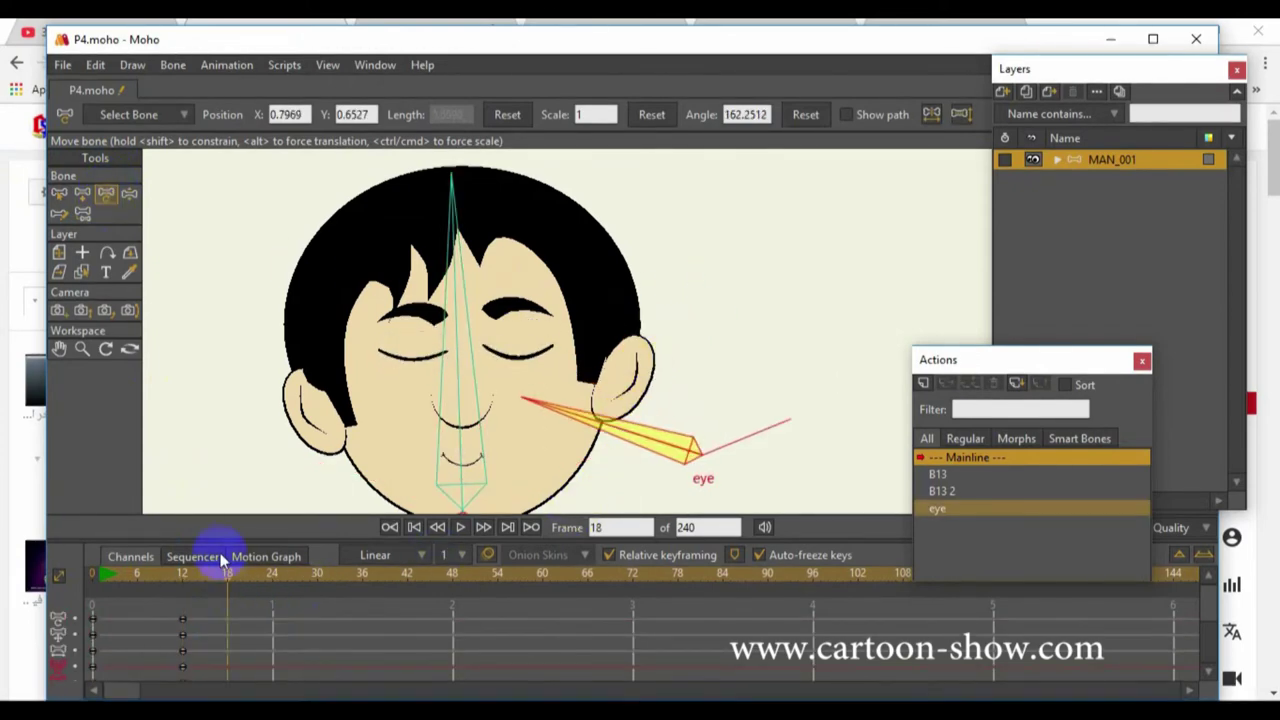
pyautogui.click(172, 66)
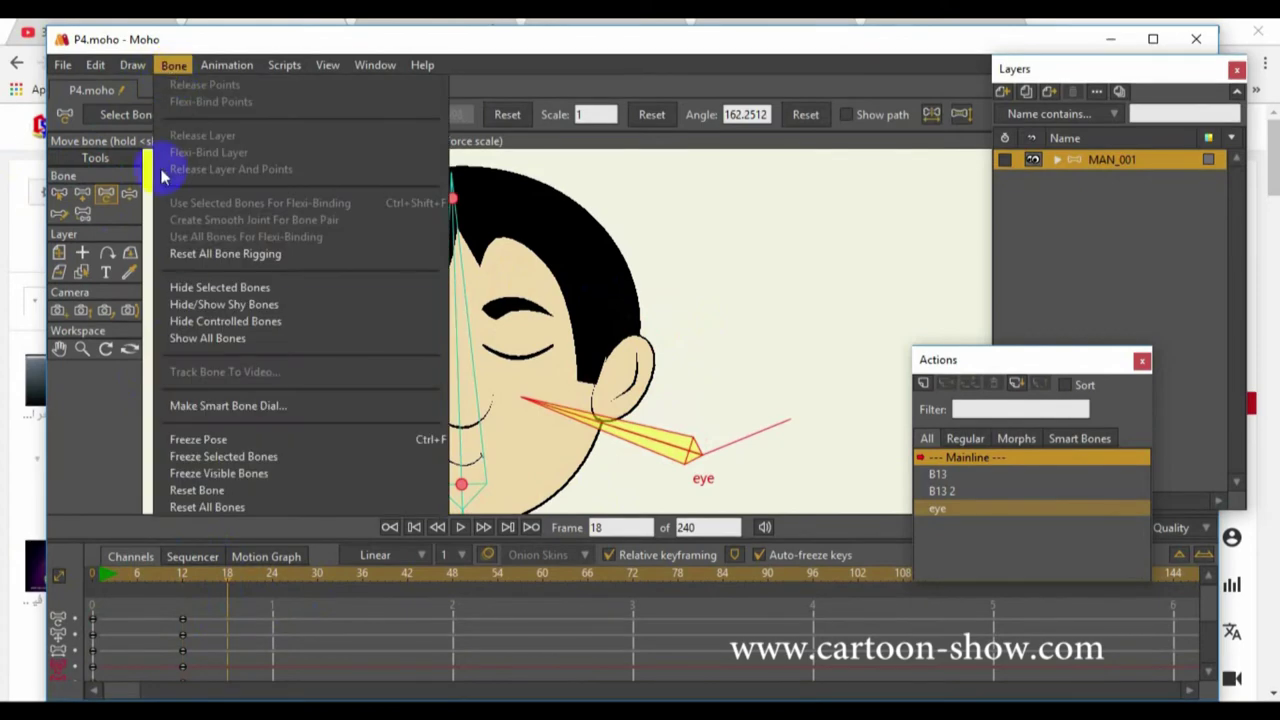
pyautogui.click(175, 437)
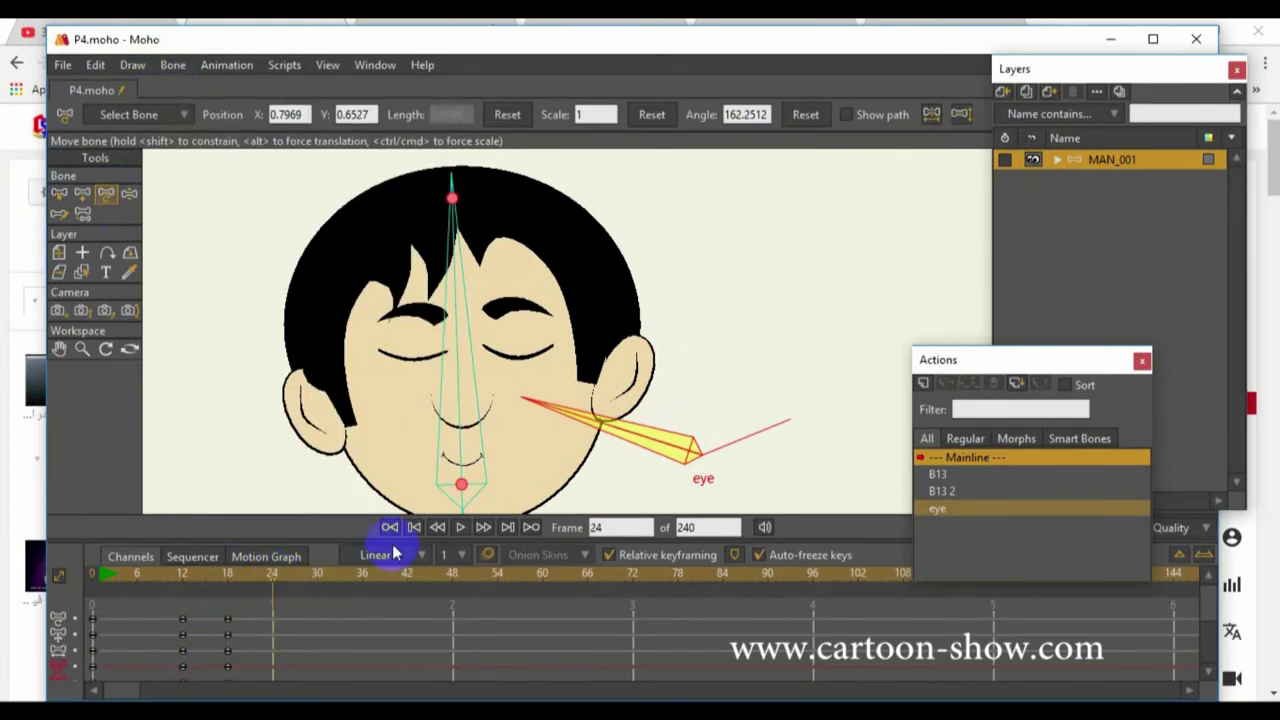
# Animate the eye bone to about 120.49 at frame 24, away from the face at frame 30, and back toward it a few frames on
pyautogui.click(575, 418)
pyautogui.moveTo(575, 418); pyautogui.dragTo(650, 372)
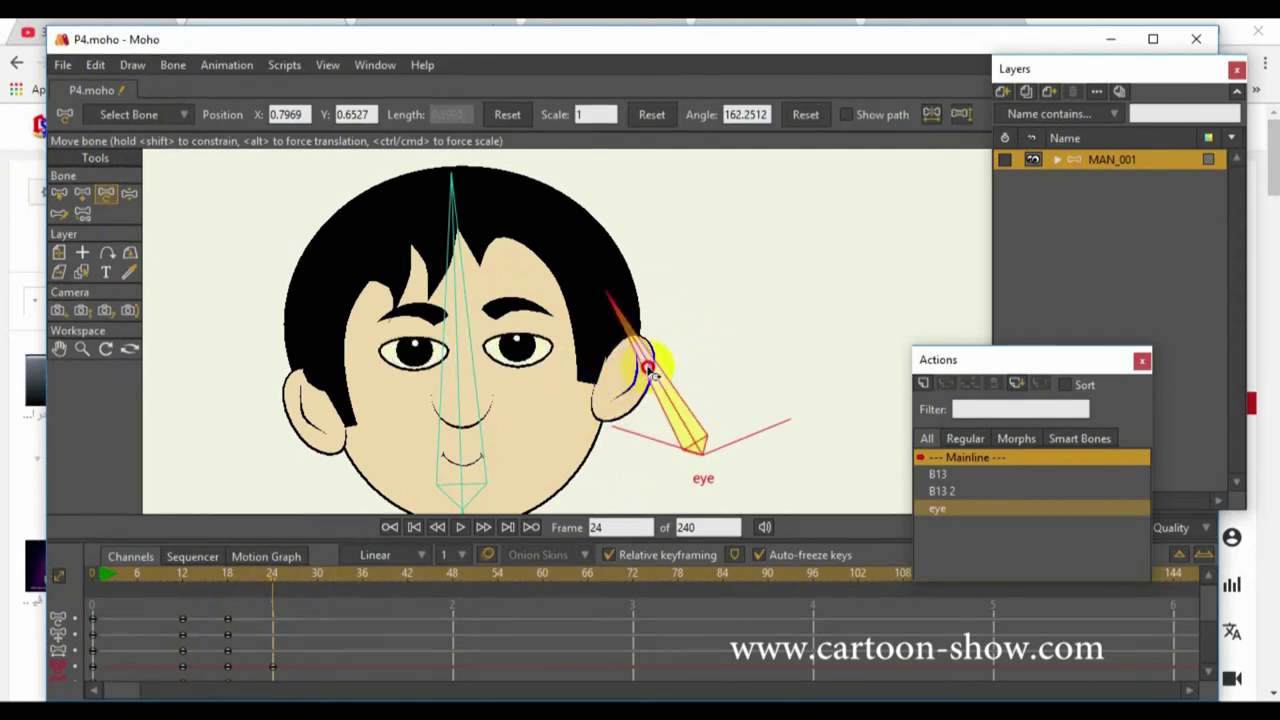
pyautogui.click(318, 573)
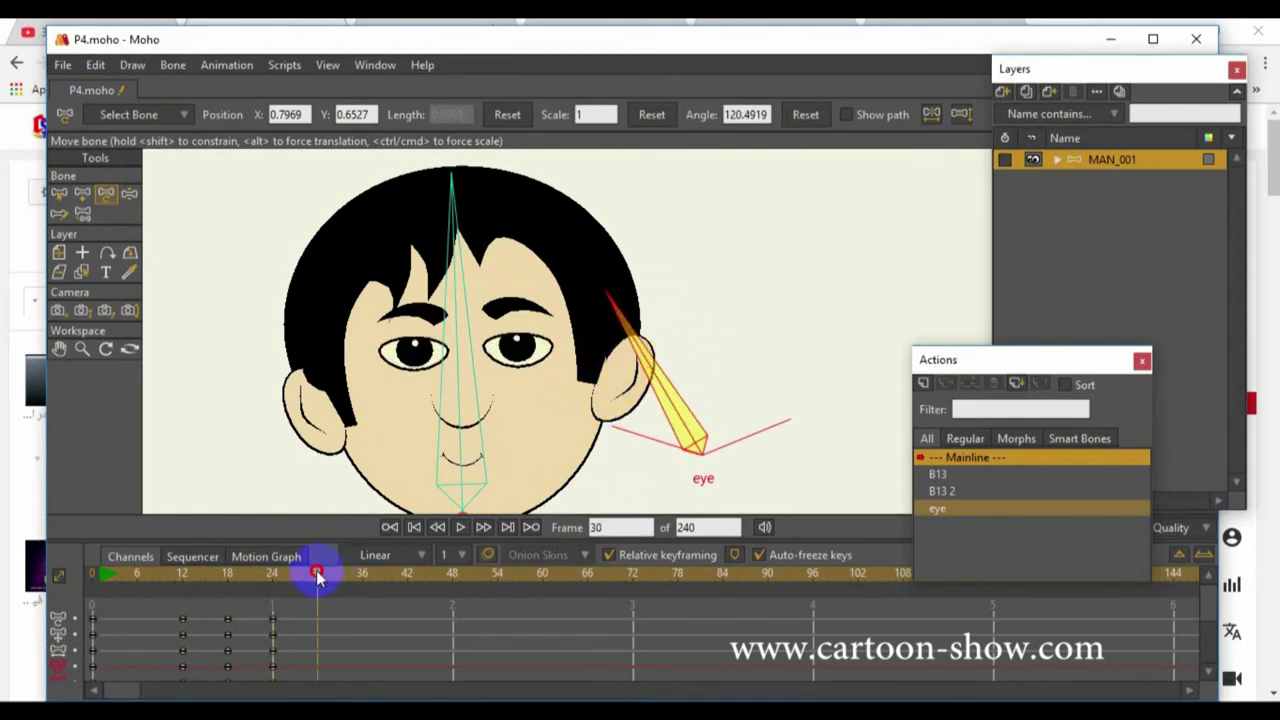
pyautogui.moveTo(657, 362); pyautogui.dragTo(777, 345)
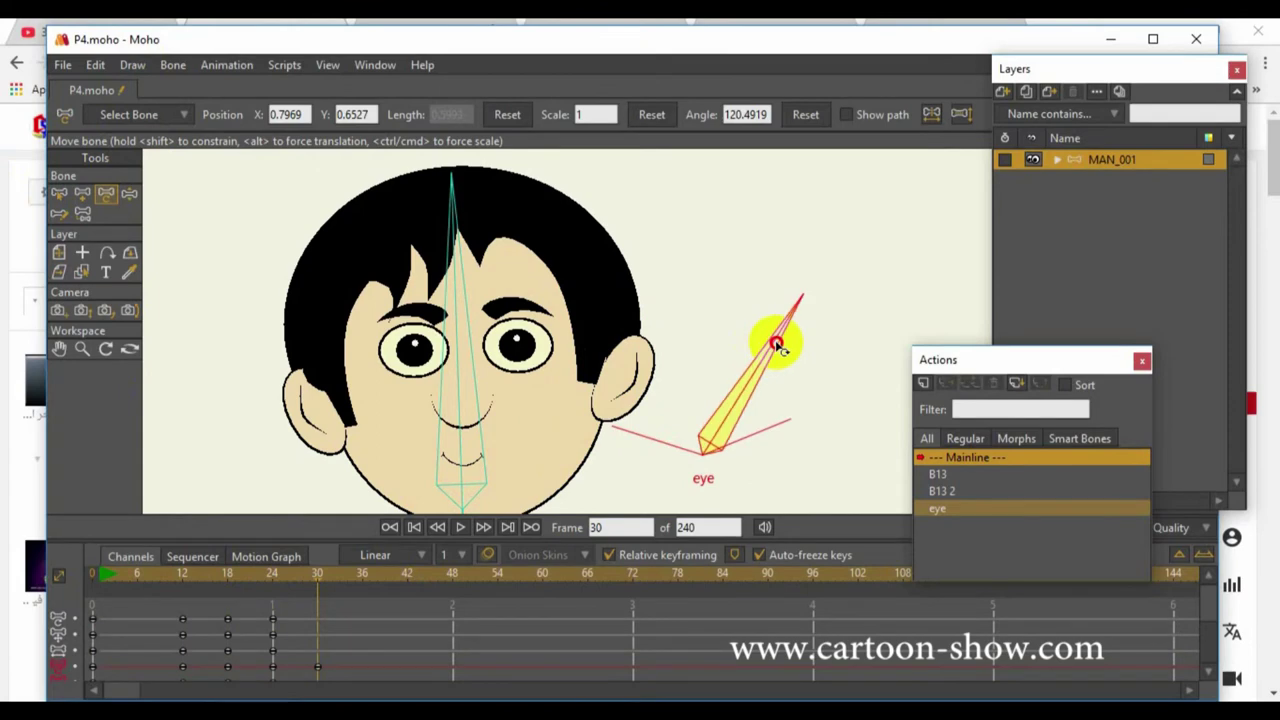
pyautogui.moveTo(706, 395); pyautogui.dragTo(640, 435)
# Play the Mainline from the start to check the blinking driven by the eye bone
pyautogui.moveTo(344, 585); pyautogui.dragTo(92, 572)
pyautogui.click(461, 528)
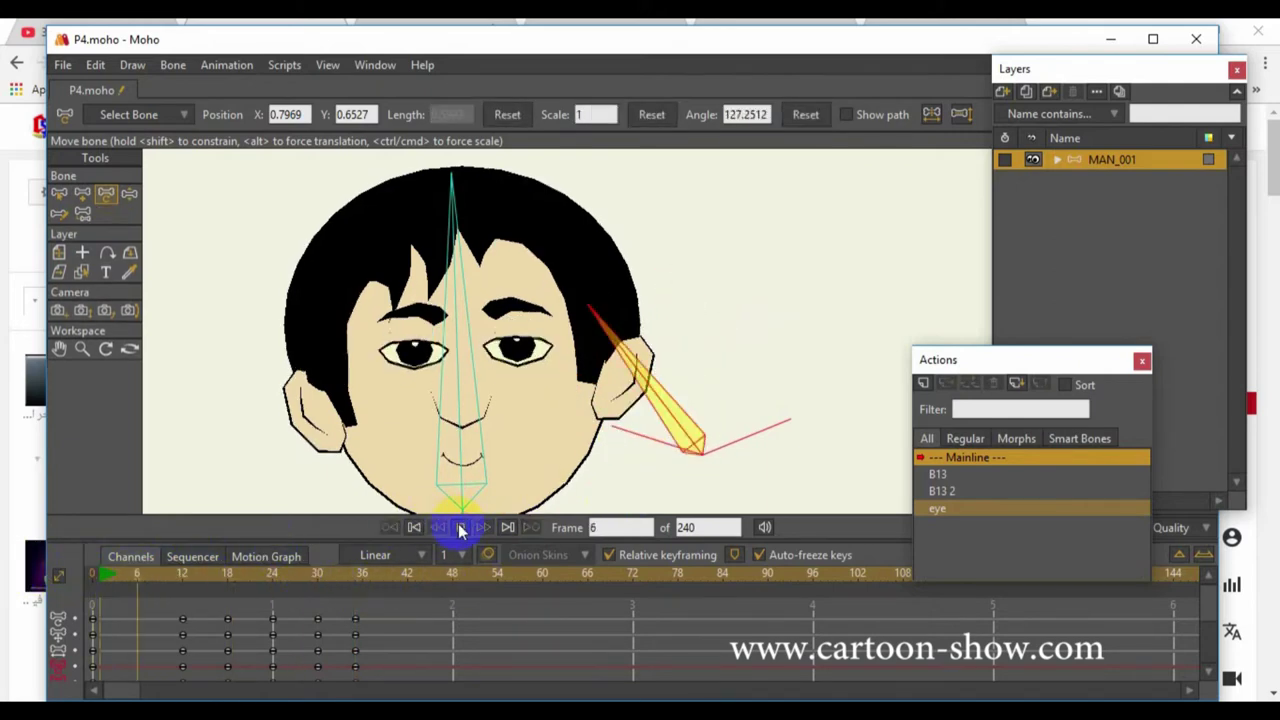
pyautogui.click(460, 528)
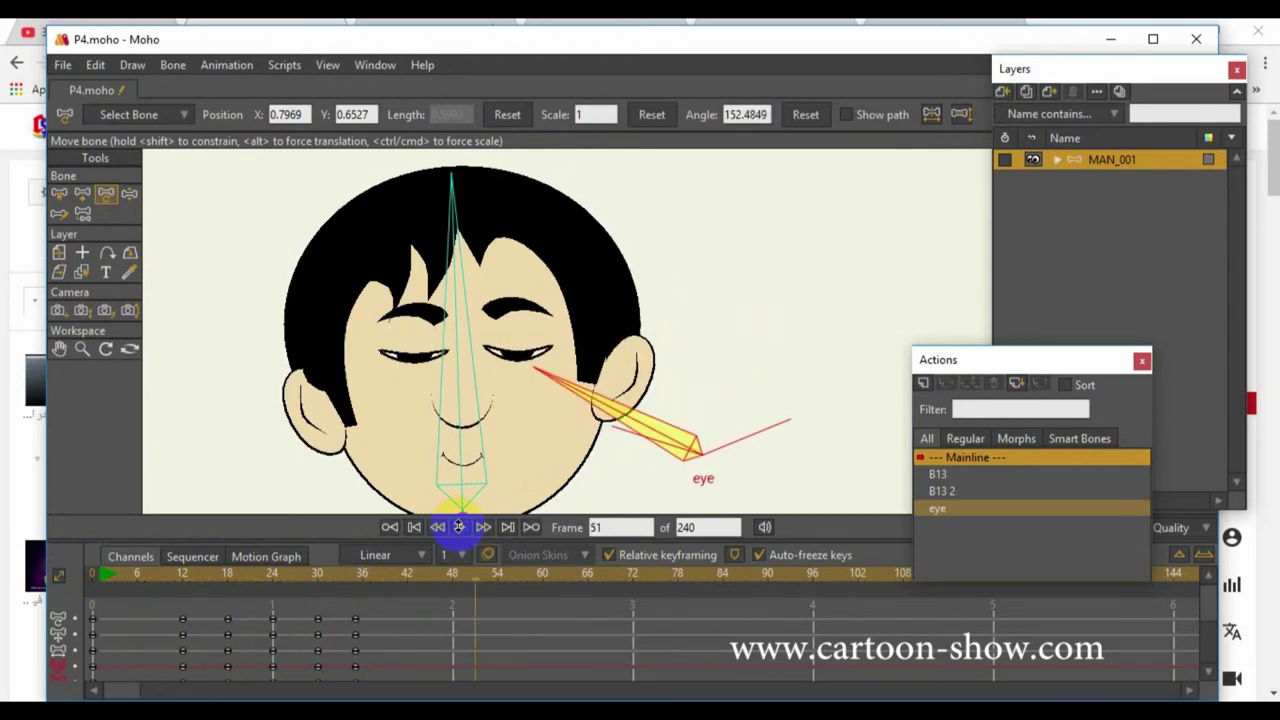
# Delete all the test keyframes from the Mainline and return to frame 0
pyautogui.moveTo(393, 620); pyautogui.dragTo(50, 698)
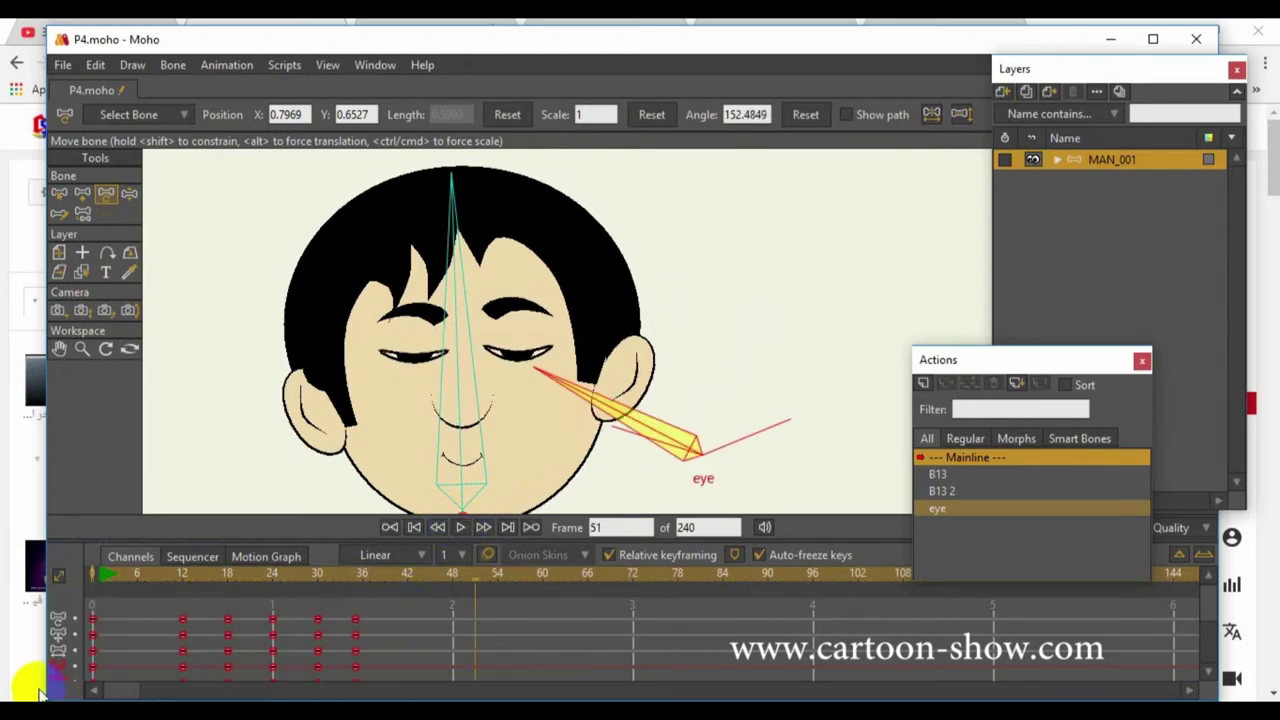
pyautogui.press('Delete')
pyautogui.hotkey('ctrl', 'shift', 'Left')
pyautogui.click(452, 402)
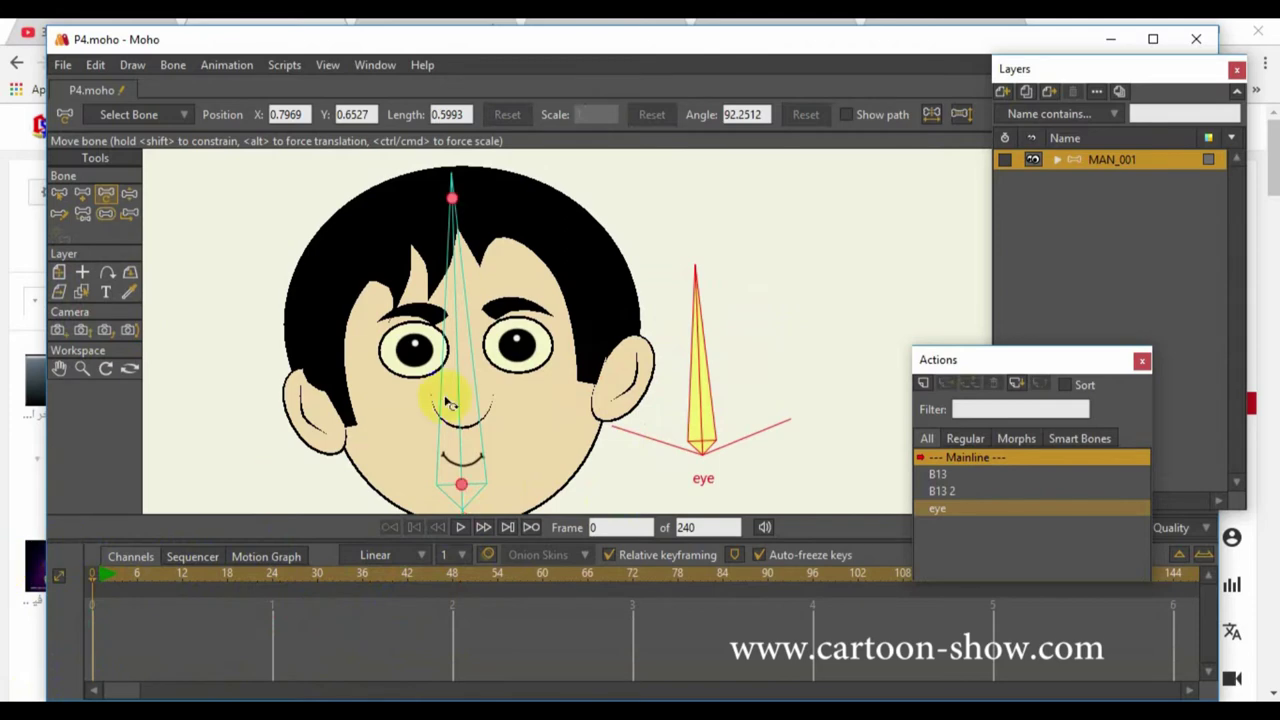
# Move the Actions window up beside the eye bone and create a second action named eye 2 for that bone
pyautogui.click(689, 372)
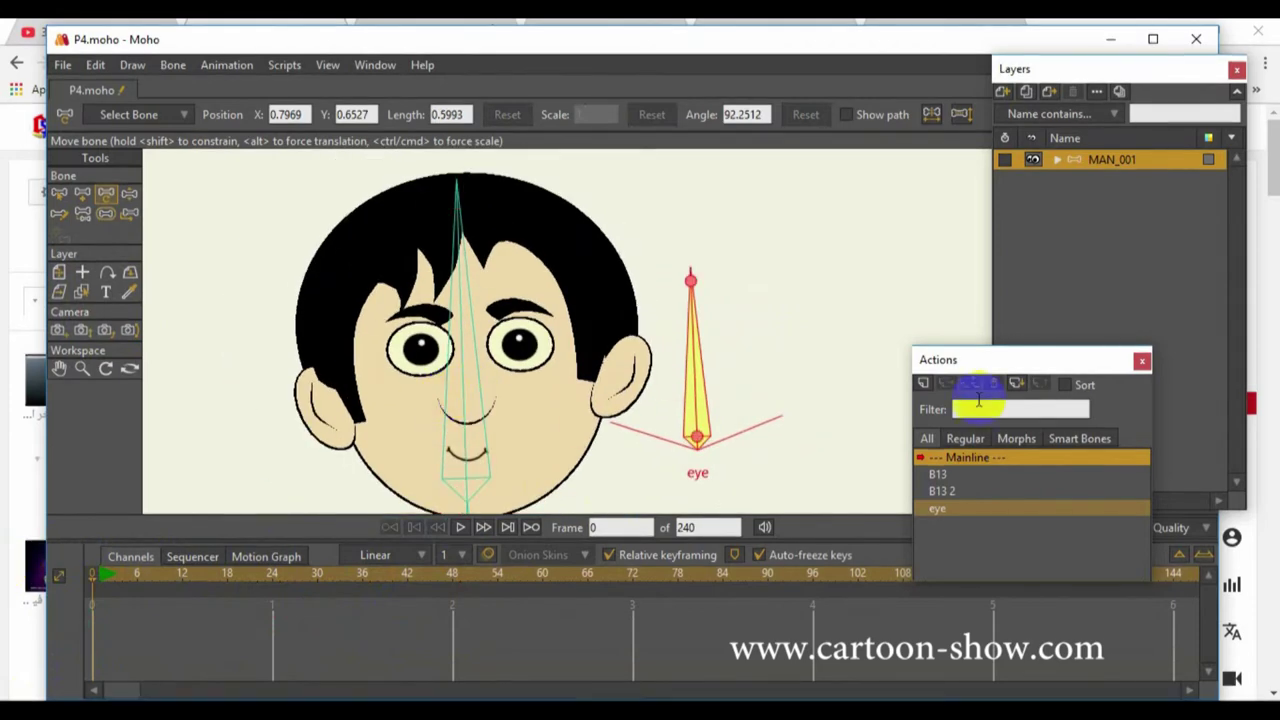
pyautogui.moveTo(993, 370); pyautogui.dragTo(945, 217)
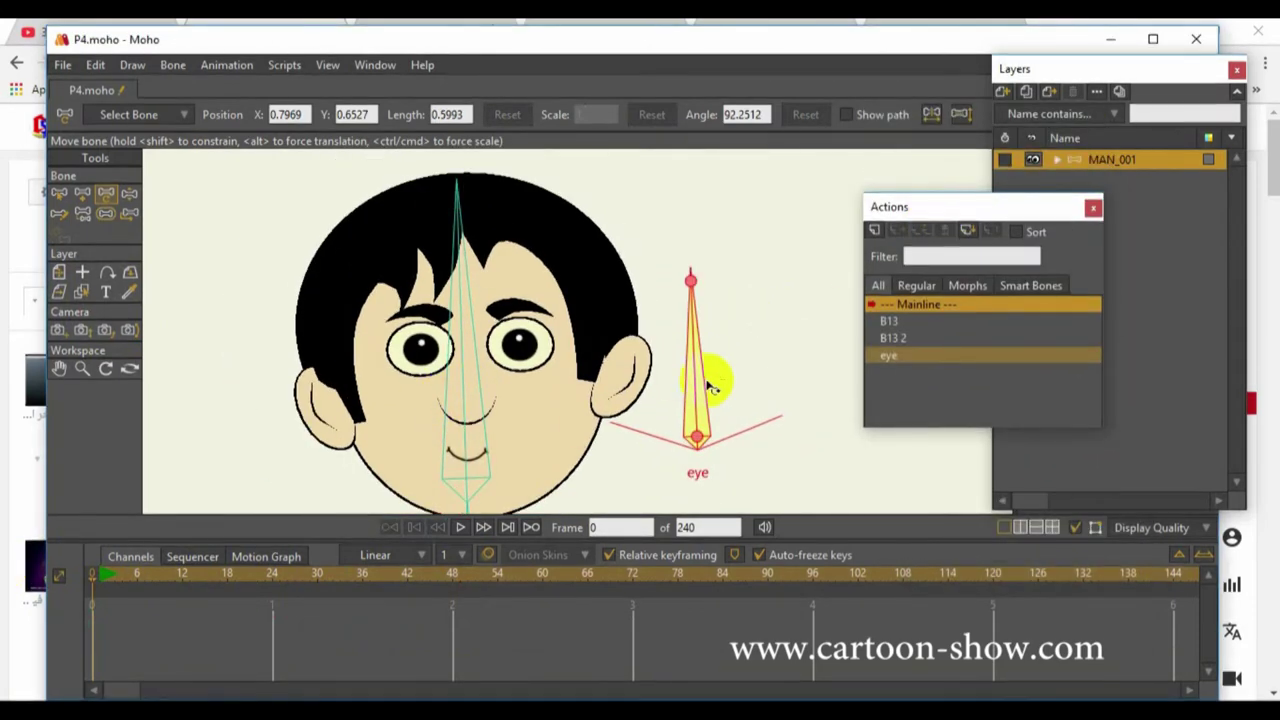
pyautogui.click(170, 225)
pyautogui.click(59, 193)
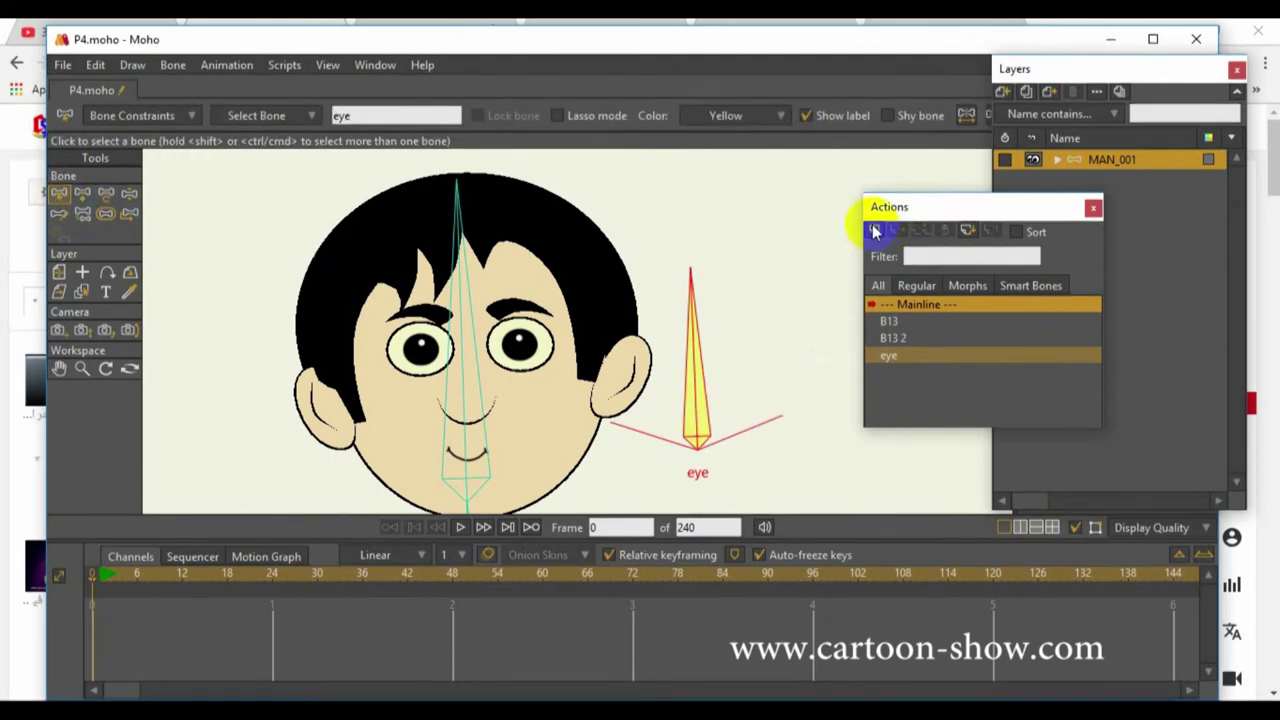
pyautogui.click(873, 230)
pyautogui.moveTo(649, 319); pyautogui.dragTo(486, 70)
pyautogui.click(420, 120)
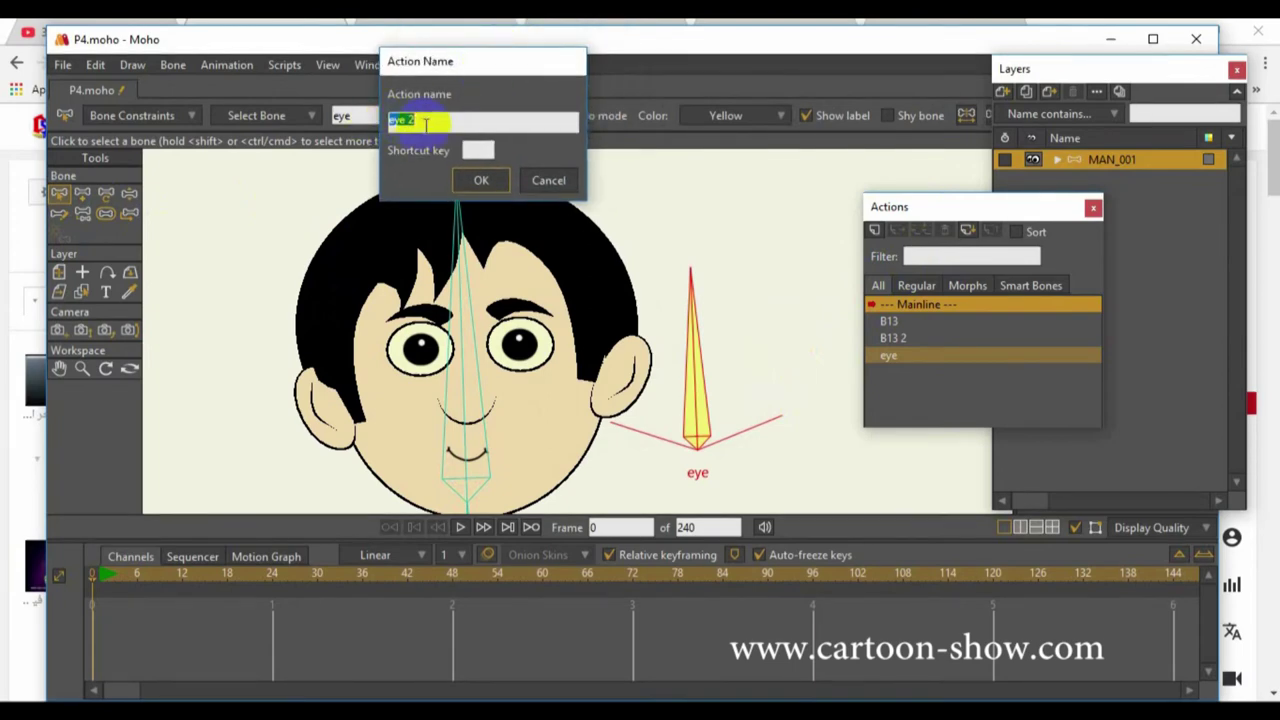
pyautogui.doubleClick(410, 120)
pyautogui.click(482, 186)
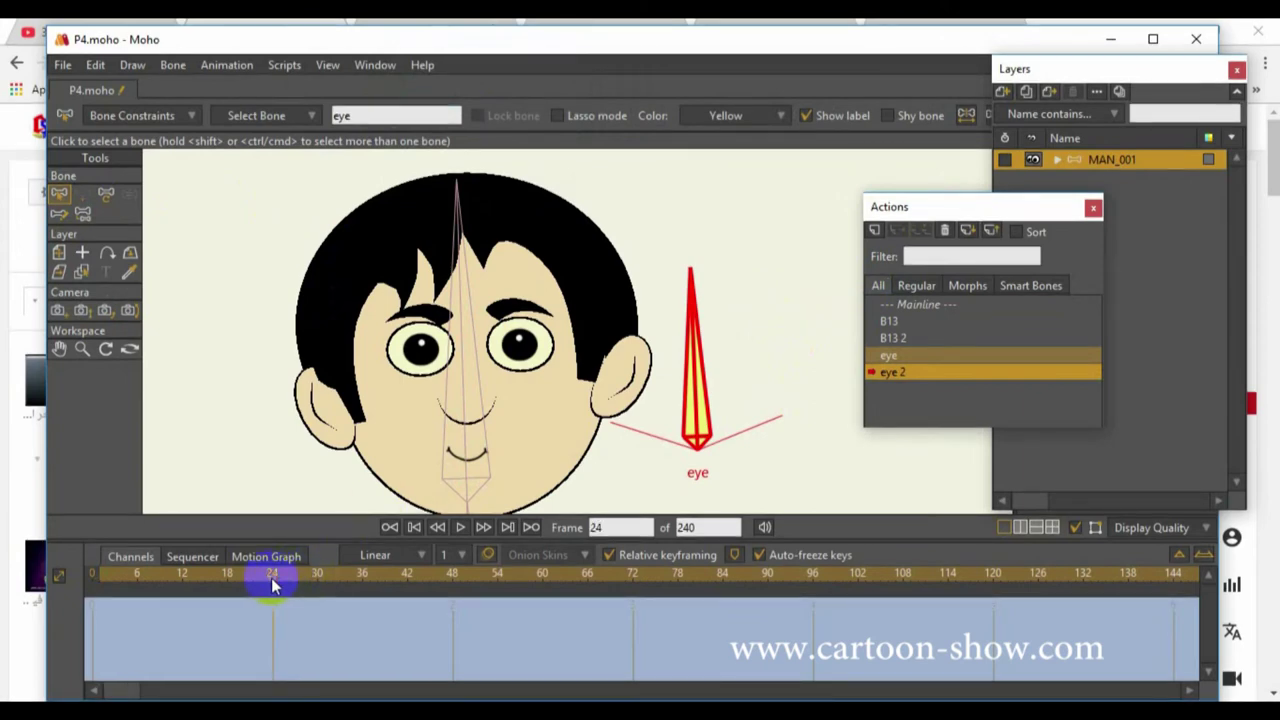
# At frame 24 of the eye 2 action, rotate the eye bone away from the face to its limit, an angle of about 22.25
pyautogui.click(107, 196)
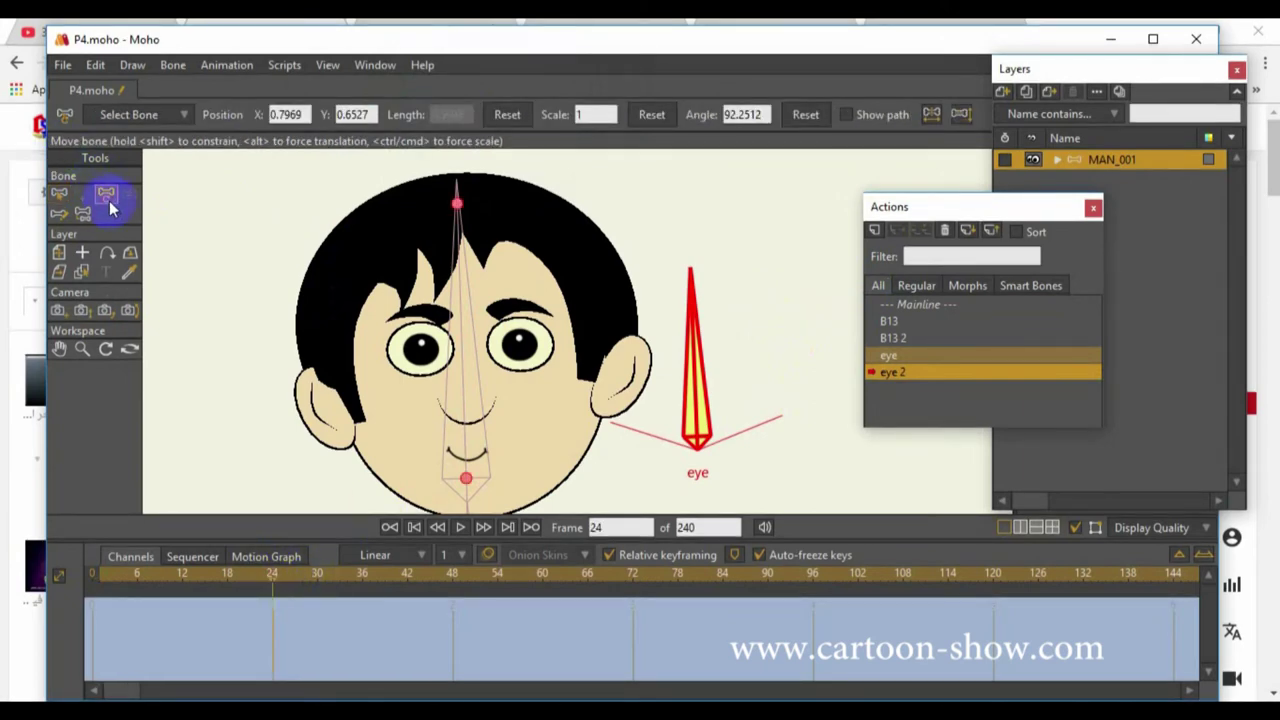
pyautogui.moveTo(683, 352); pyautogui.dragTo(897, 537)
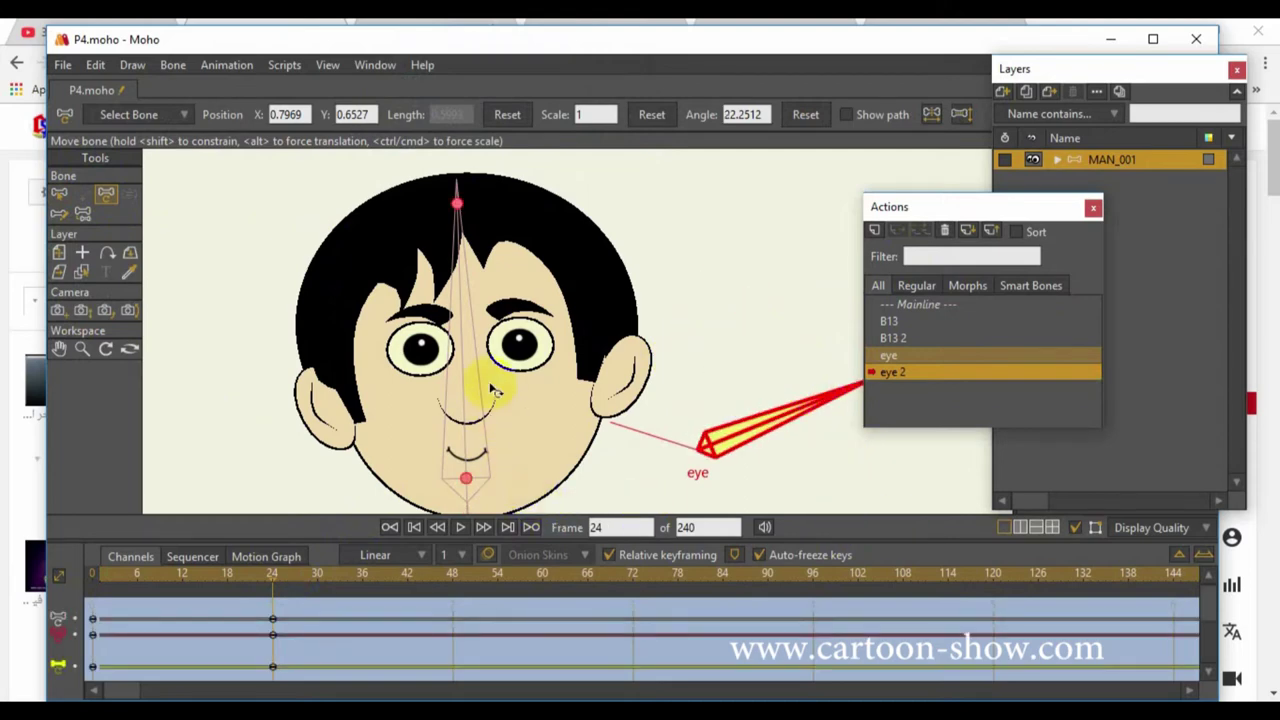
pyautogui.scroll(2, 493, 390)
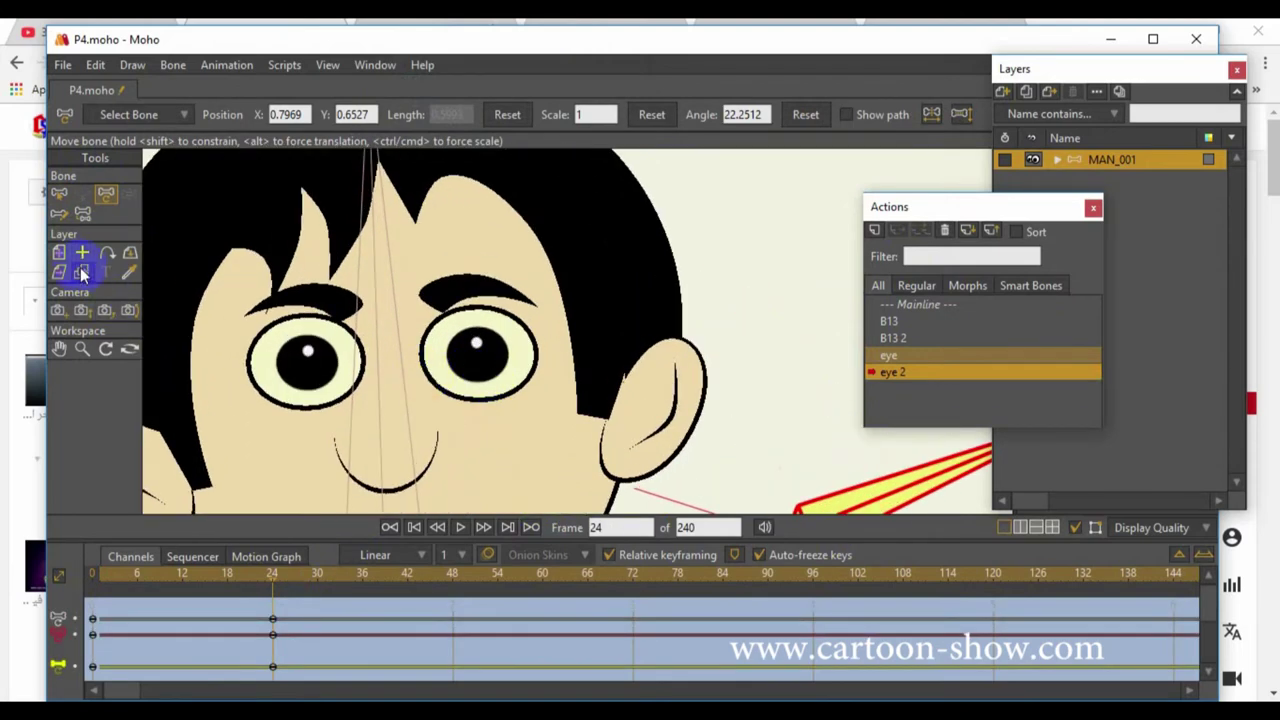
# At frame 24 of the eye 2 action, select all points of L_eye's eye outline, enlarge them and shift them slightly down
pyautogui.click(82, 273)
pyautogui.click(518, 333)
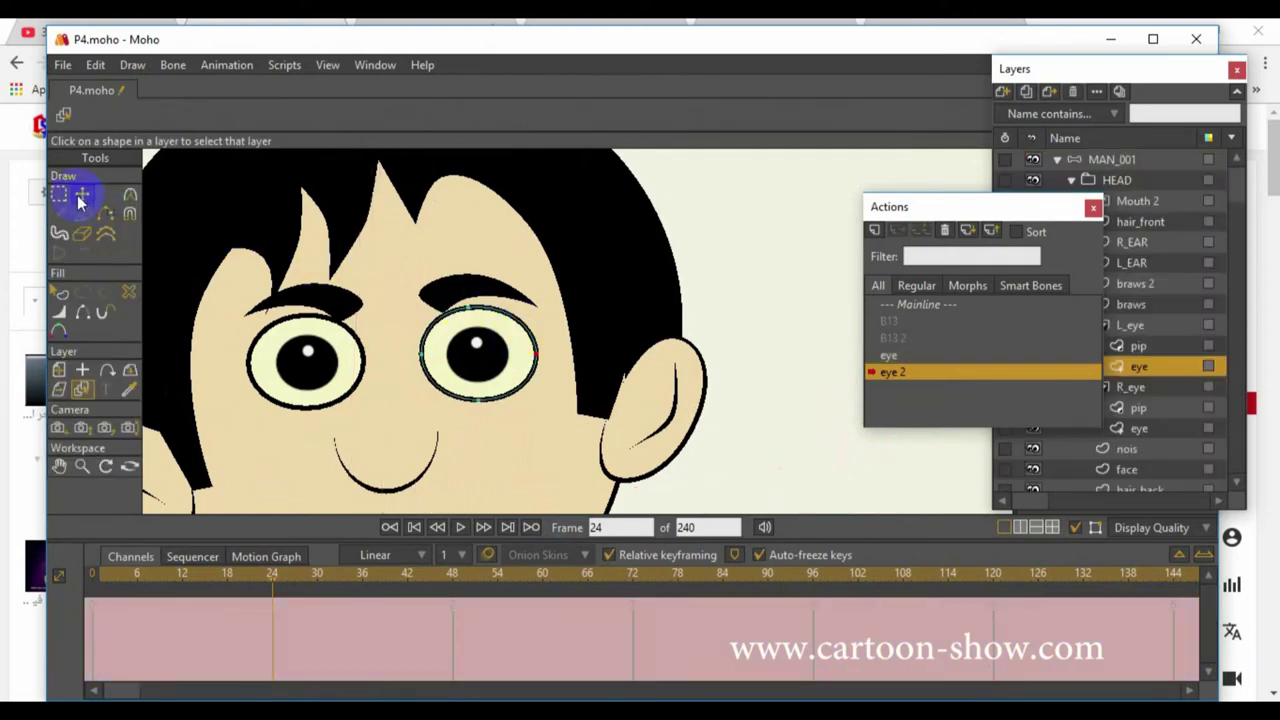
pyautogui.click(82, 195)
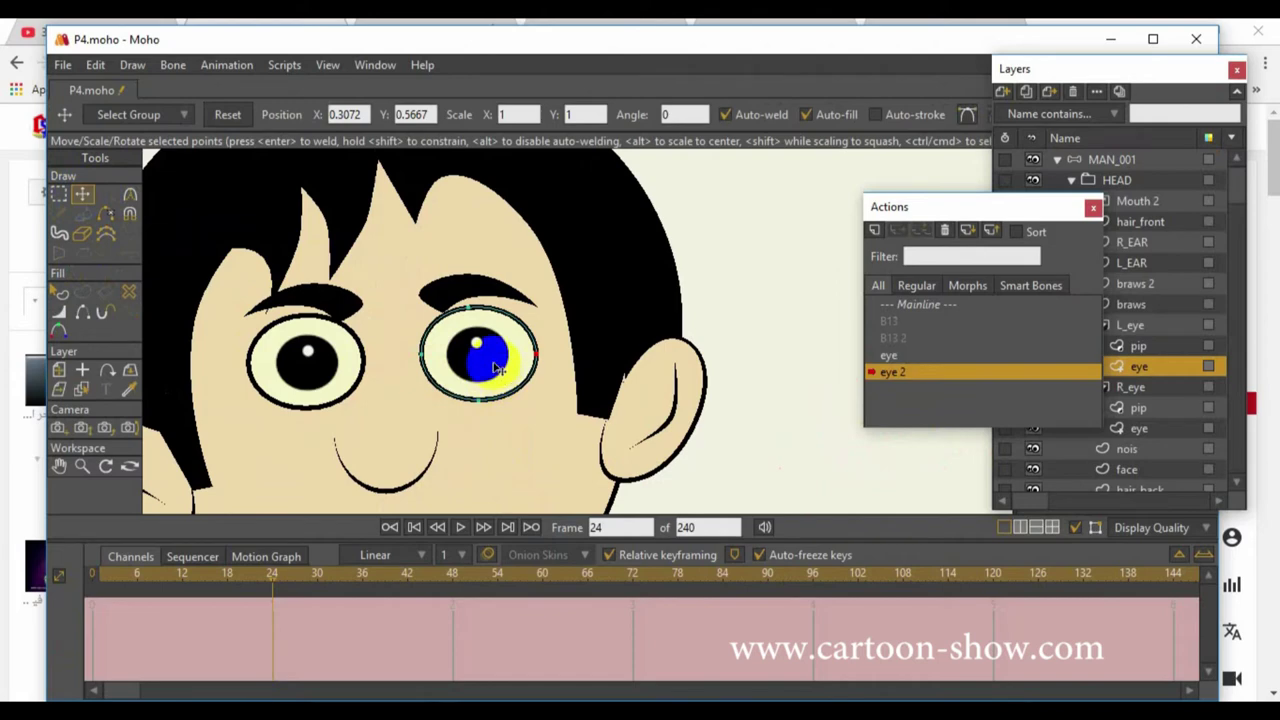
pyautogui.hotkey('ctrl', 'a')
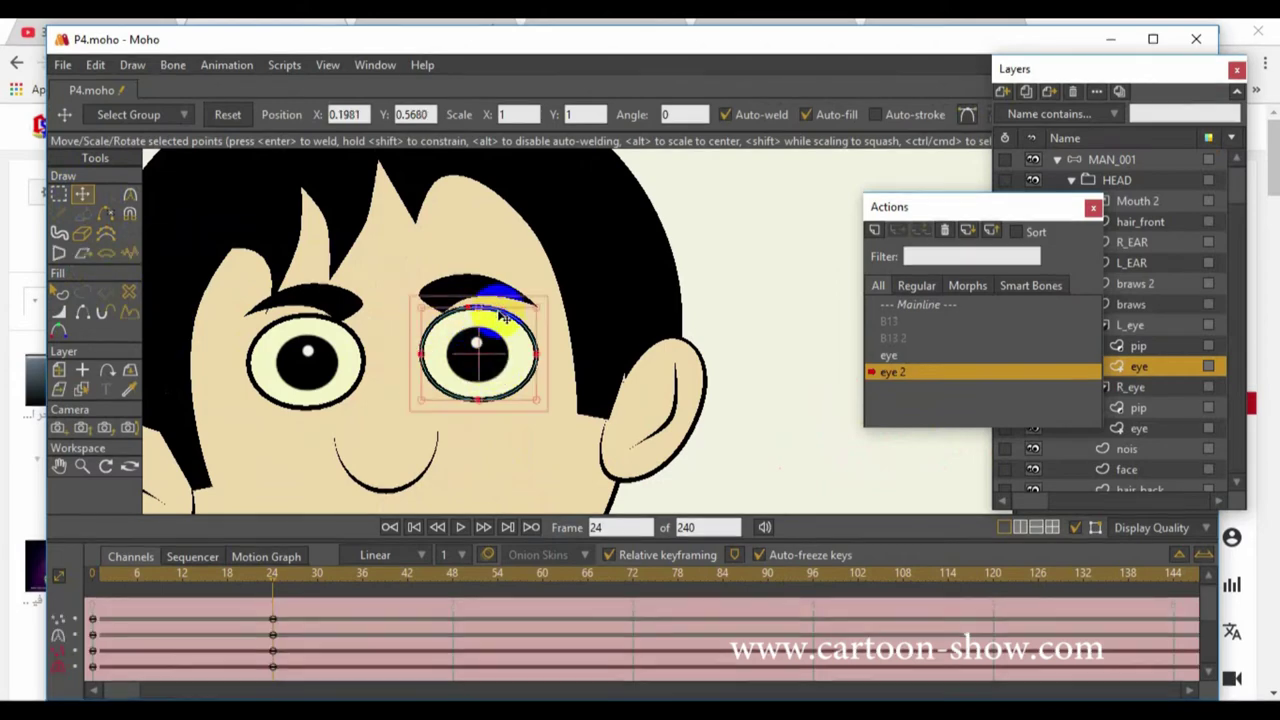
pyautogui.moveTo(540, 313); pyautogui.dragTo(505, 360)
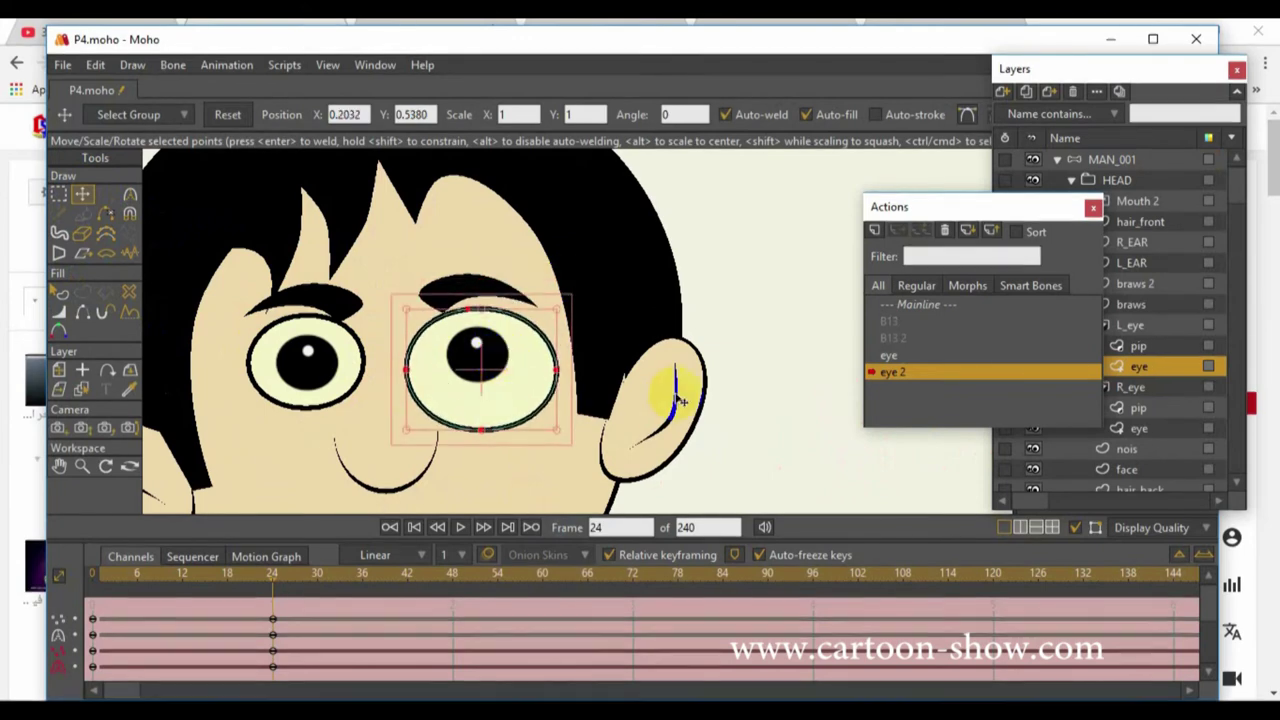
# Enlarge R_eye's eye outline at frame 24 to match the other eye and place it level with it
pyautogui.click(82, 389)
pyautogui.click(345, 330)
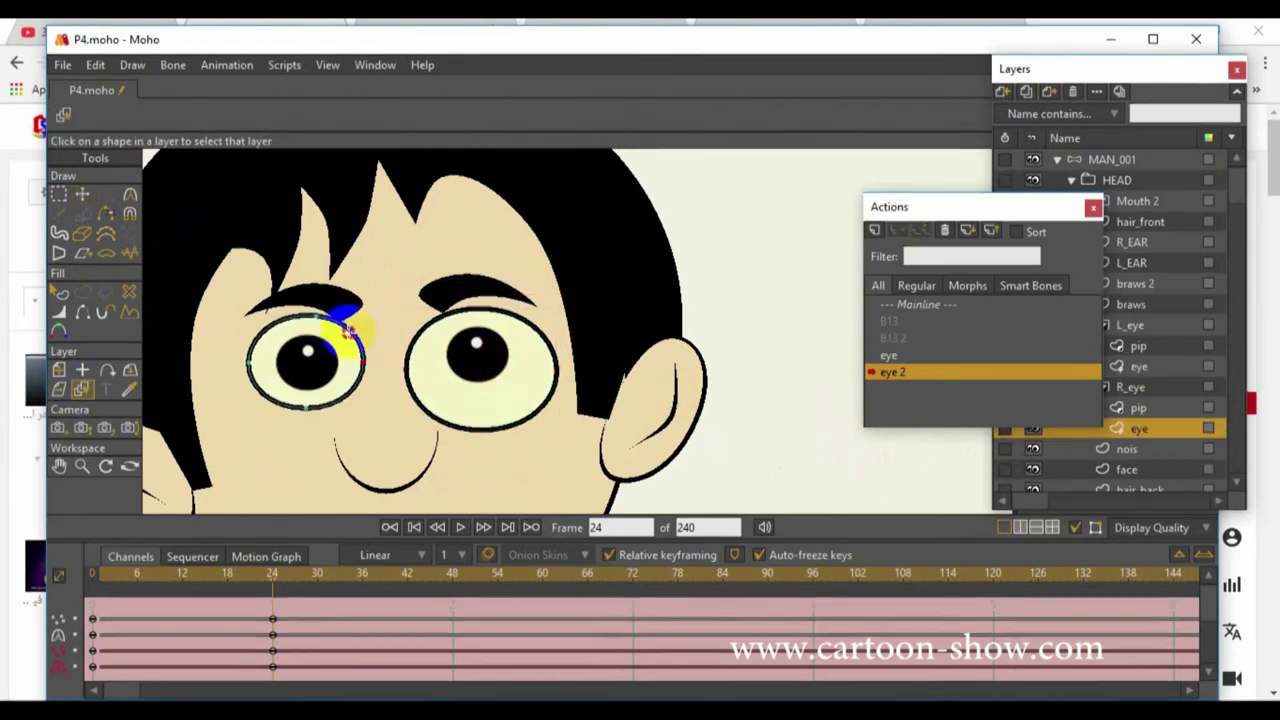
pyautogui.click(82, 194)
pyautogui.moveTo(274, 330); pyautogui.dragTo(380, 314)
pyautogui.click(337, 366)
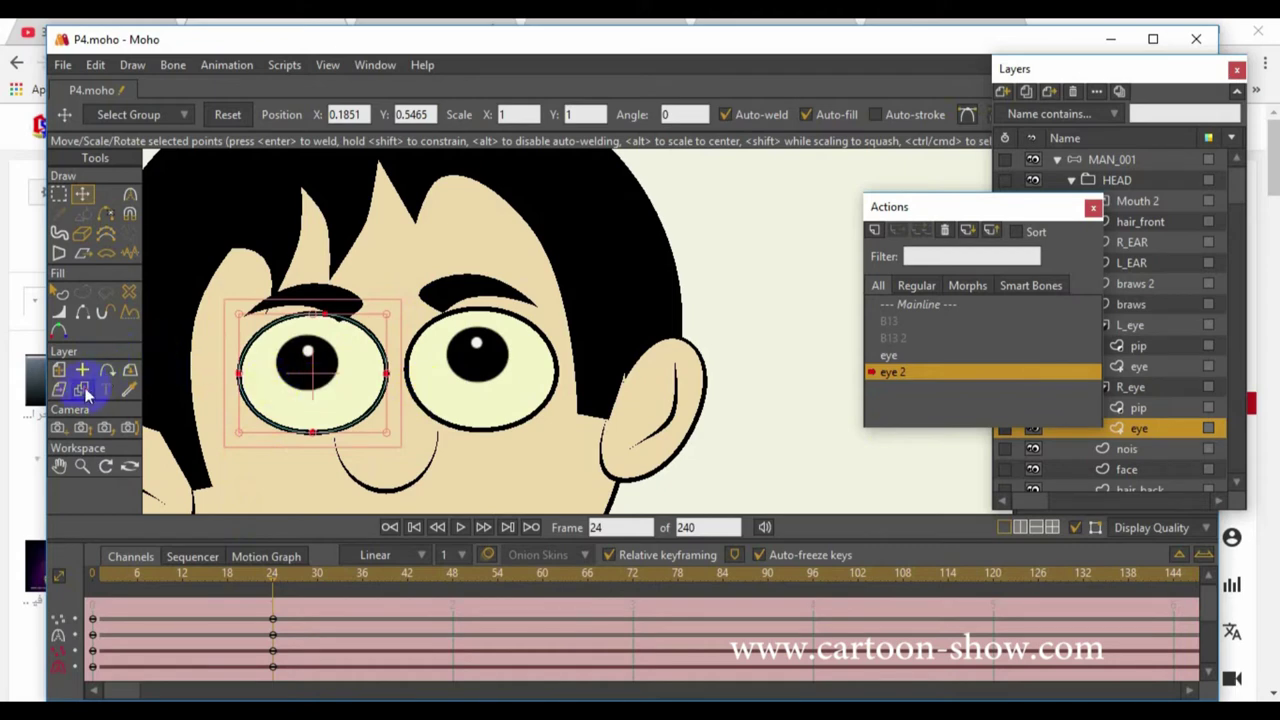
# Select all points of L_eye's pip layer, scale the pupil up and center it within the enlarged eye at frame 24
pyautogui.click(86, 393)
pyautogui.click(486, 360)
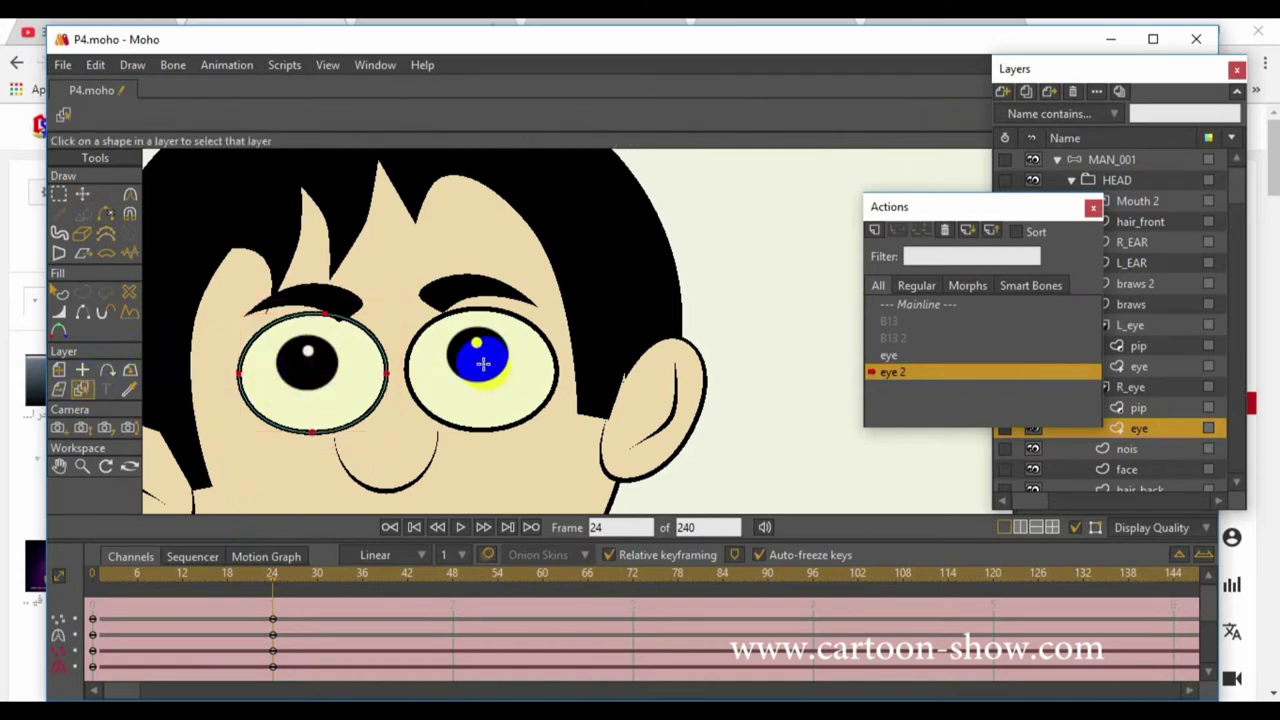
pyautogui.click(62, 196)
pyautogui.moveTo(458, 316)
pyautogui.mouseDown()
pyautogui.moveTo(524, 391)
pyautogui.moveTo(443, 401)
pyautogui.moveTo(407, 376)
pyautogui.mouseUp()
pyautogui.moveTo(443, 290); pyautogui.dragTo(448, 300)
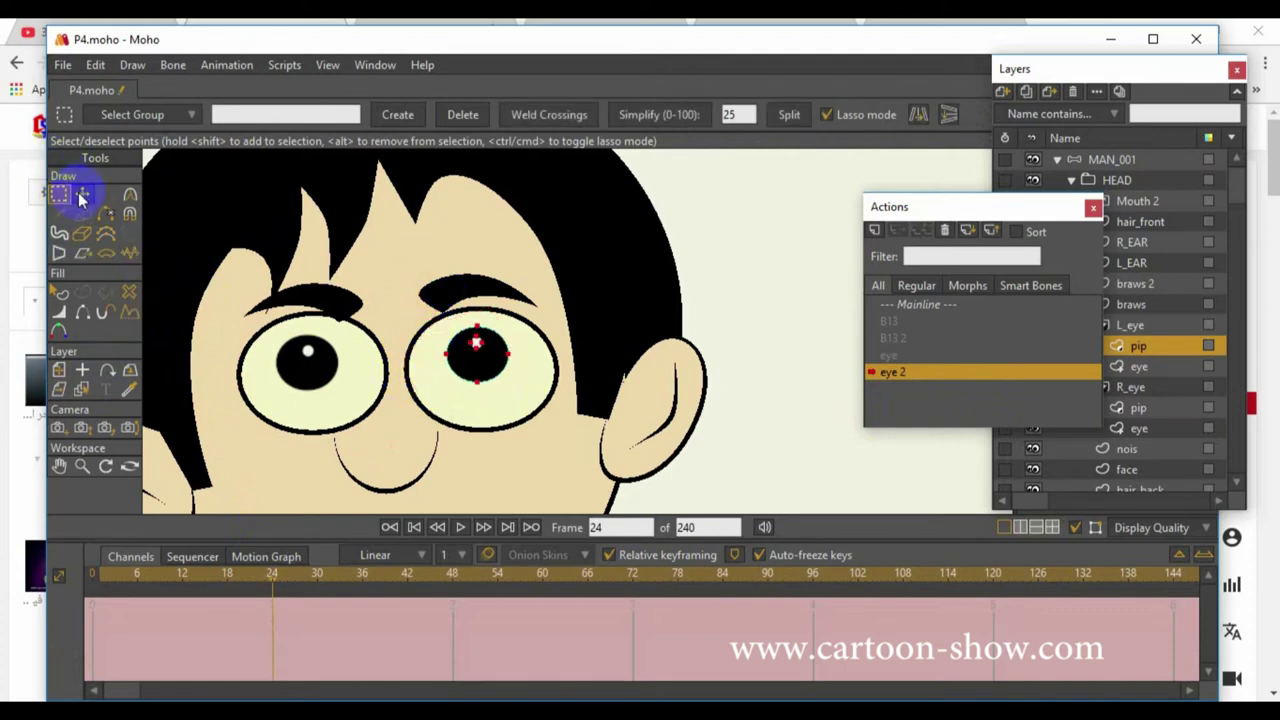
pyautogui.click(83, 196)
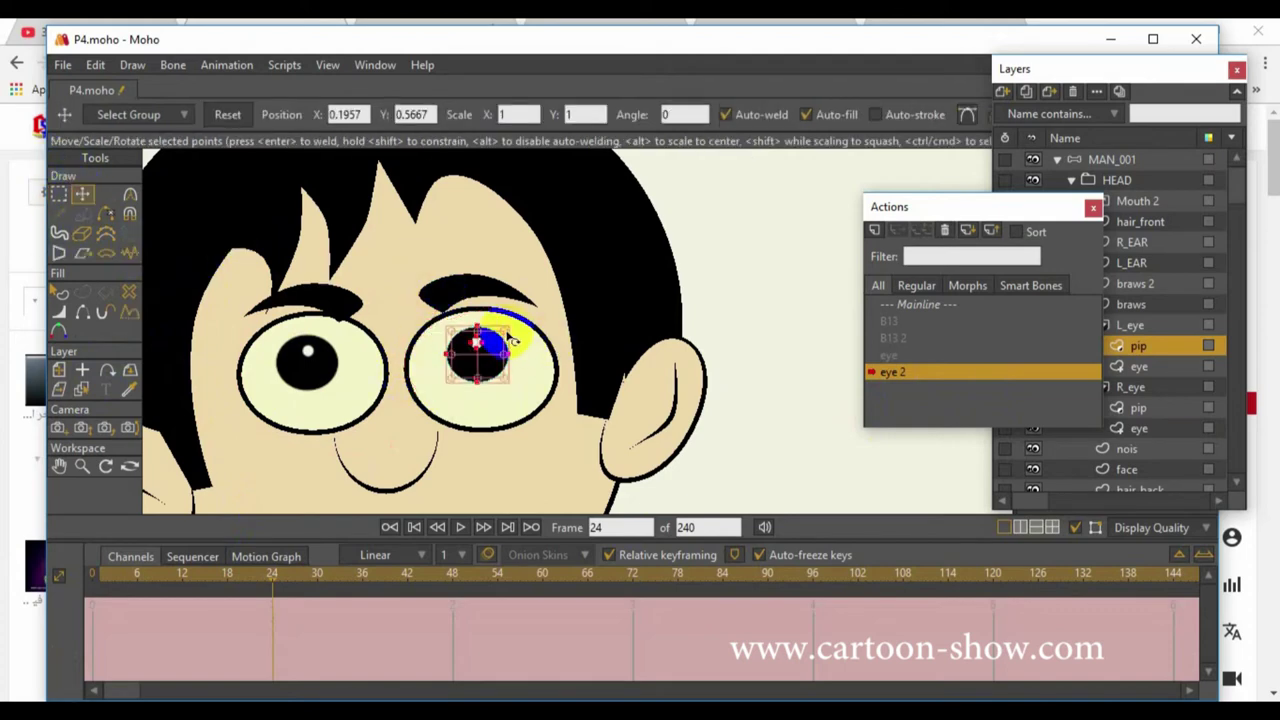
pyautogui.moveTo(510, 334); pyautogui.dragTo(533, 307)
pyautogui.moveTo(492, 336); pyautogui.dragTo(480, 360)
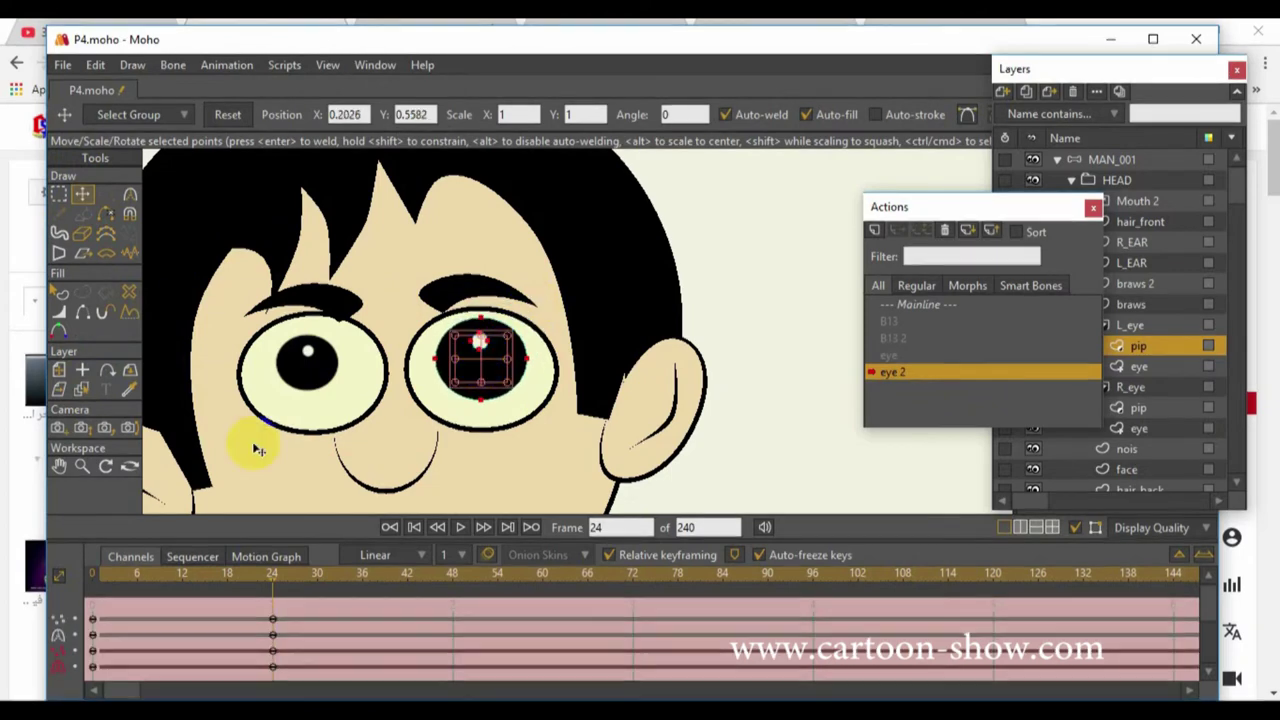
# Select all points of R_eye's pip layer, scale that pupil up and center it in its eye at frame 24
pyautogui.click(82, 390)
pyautogui.click(303, 355)
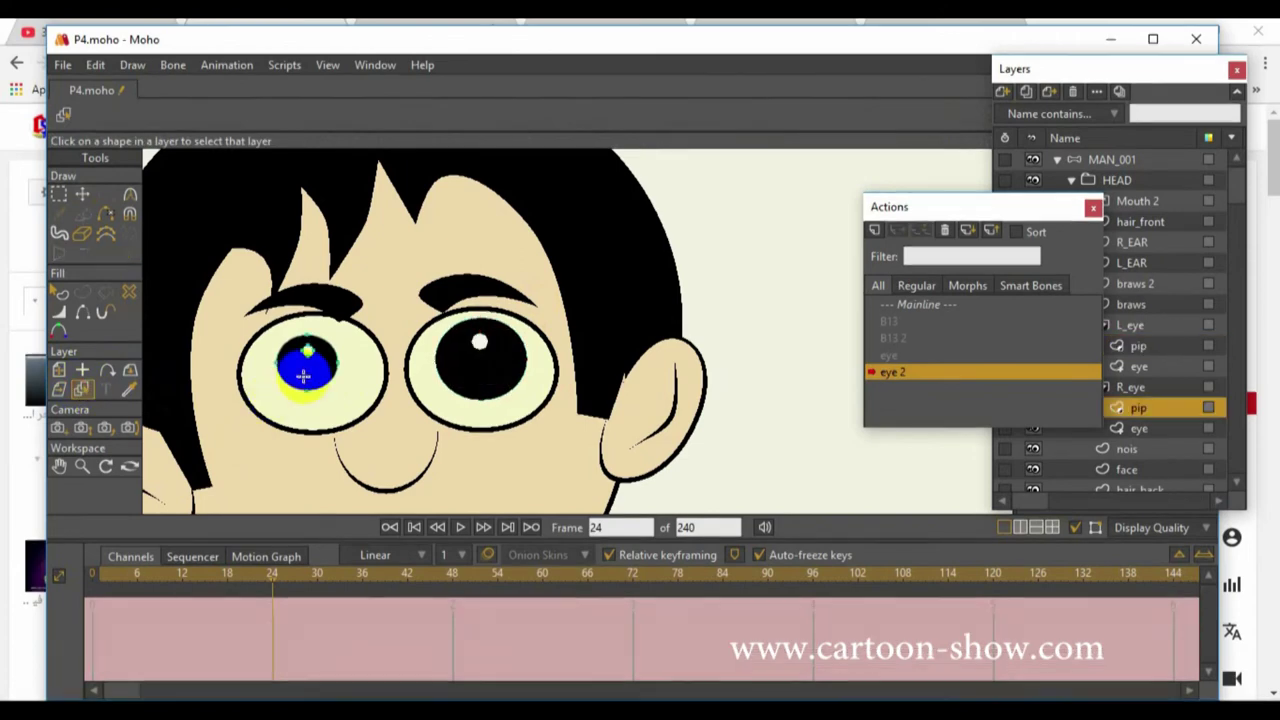
pyautogui.click(59, 195)
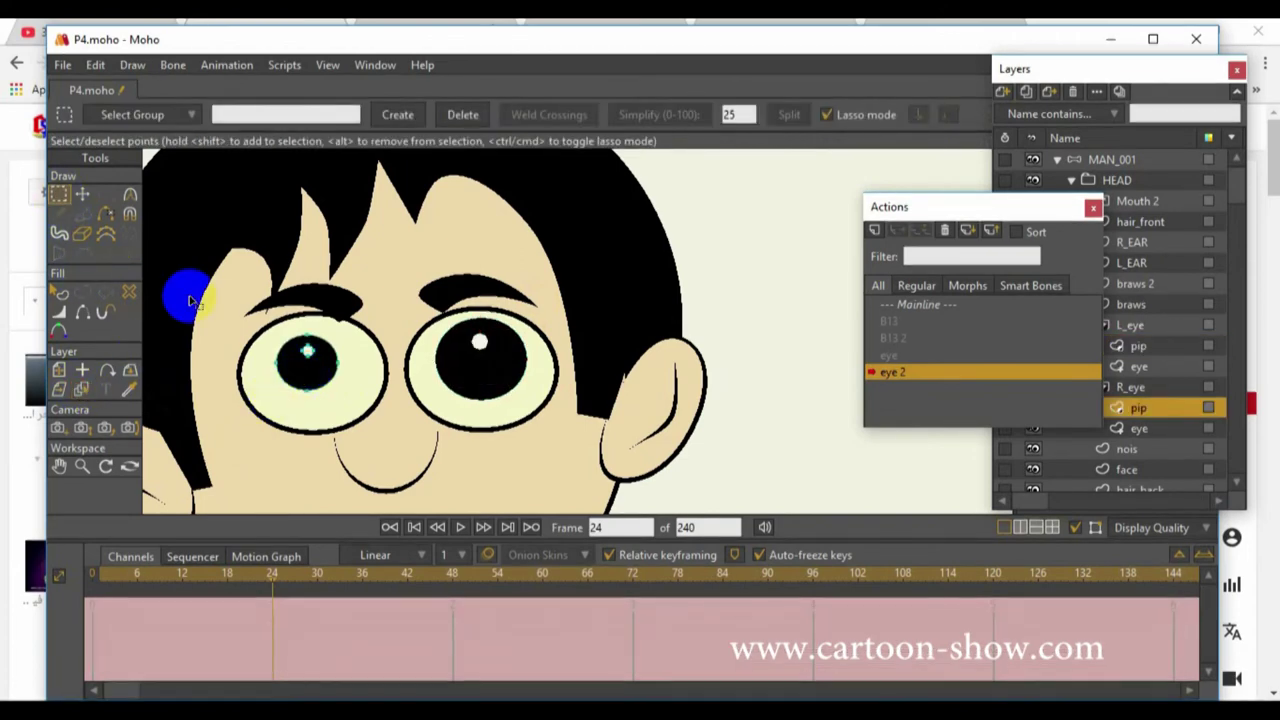
pyautogui.moveTo(231, 353)
pyautogui.mouseDown()
pyautogui.moveTo(351, 414)
pyautogui.moveTo(206, 320)
pyautogui.moveTo(228, 350)
pyautogui.mouseUp()
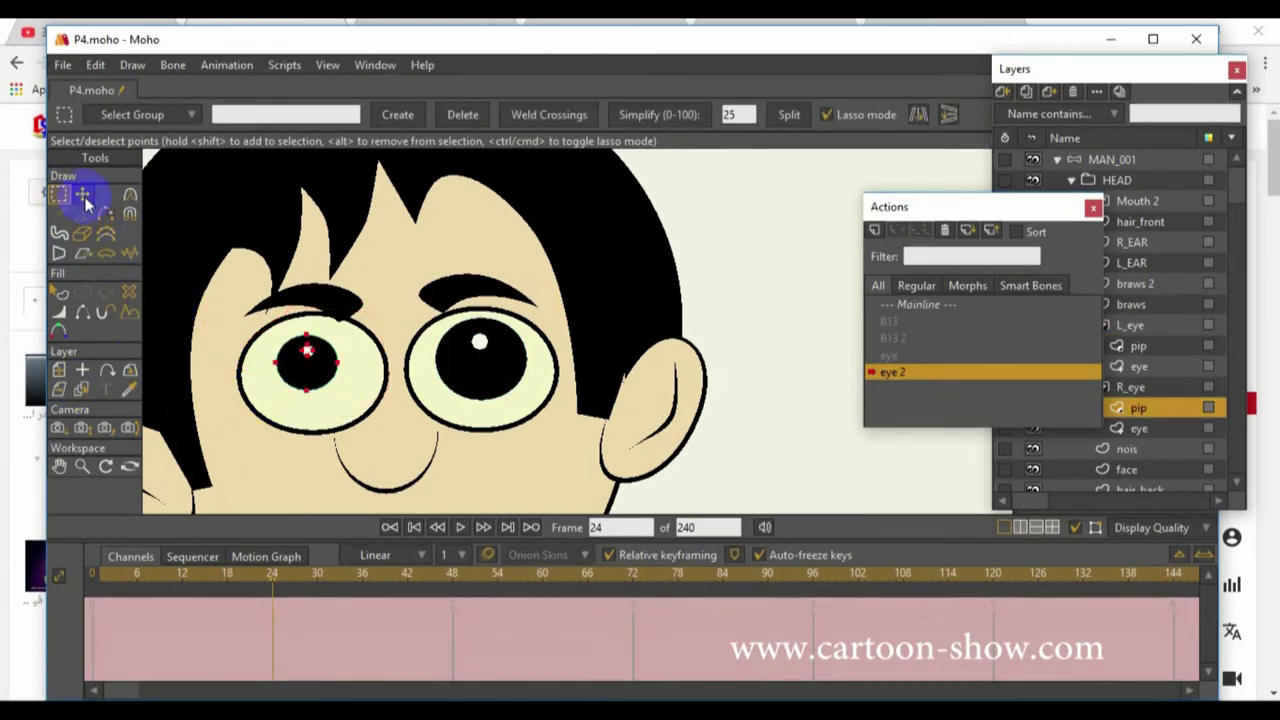
pyautogui.click(82, 195)
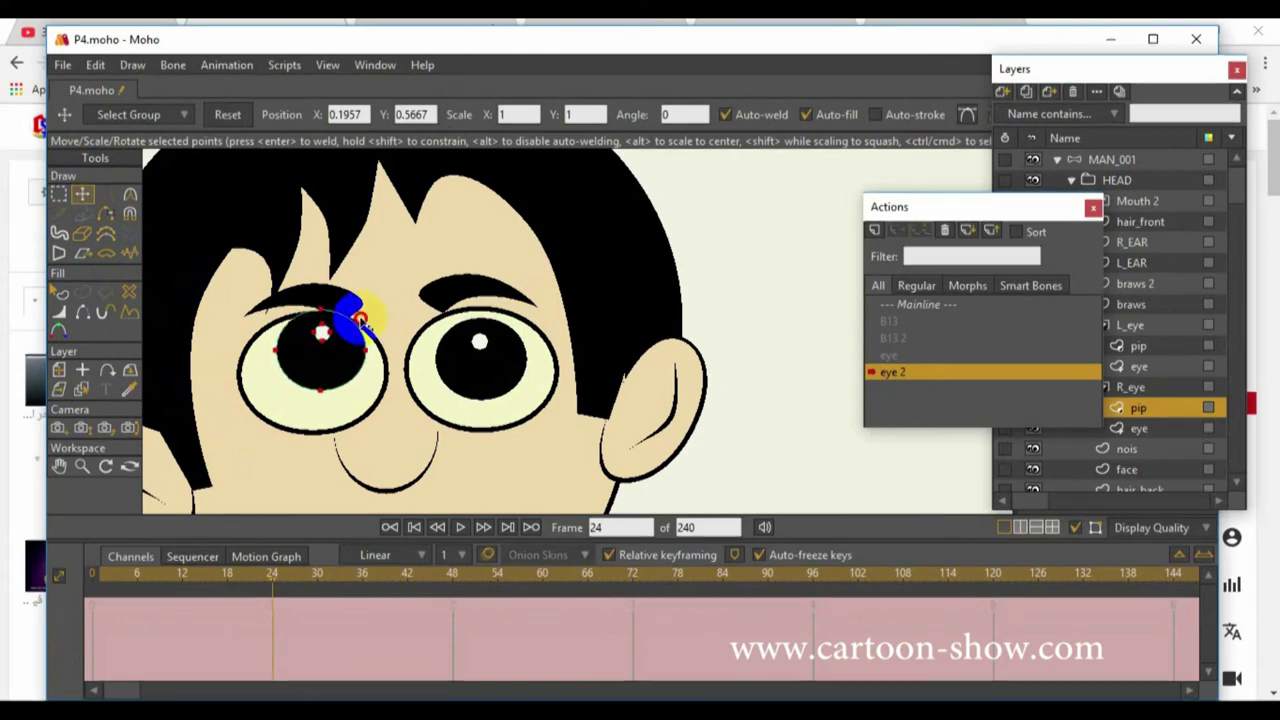
pyautogui.moveTo(354, 306); pyautogui.dragTo(350, 346)
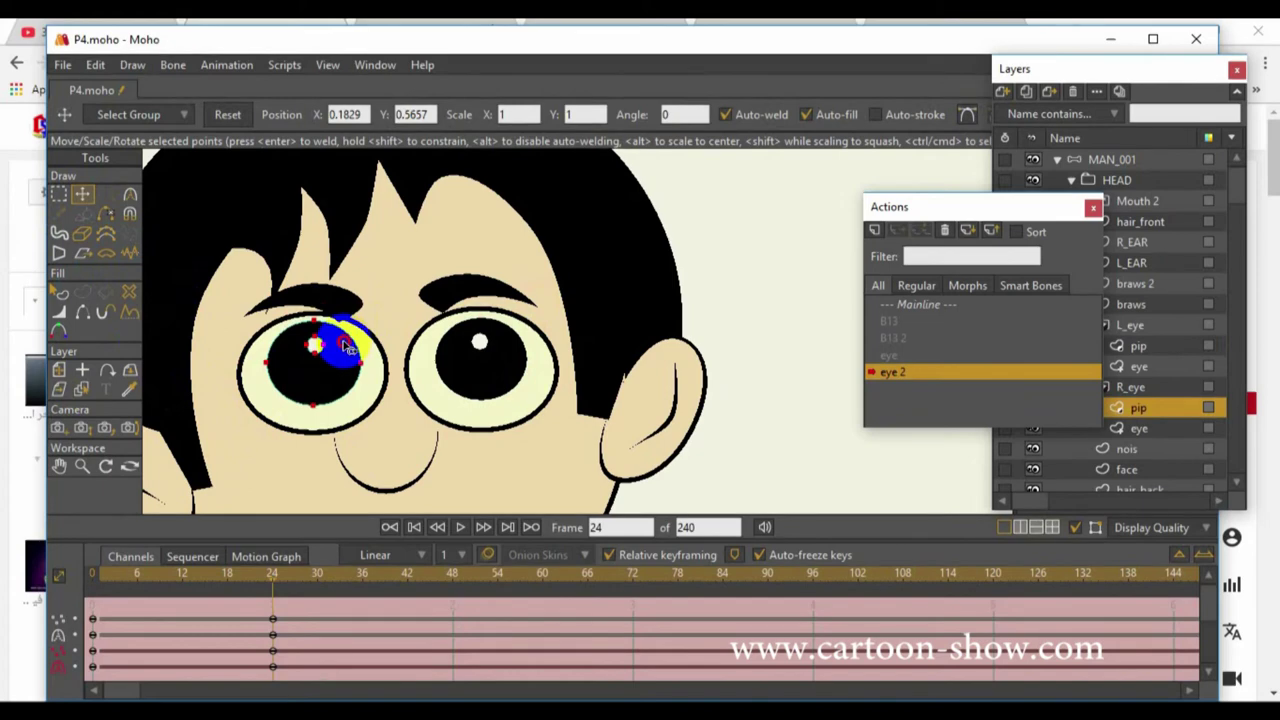
pyautogui.moveTo(340, 348); pyautogui.dragTo(343, 347)
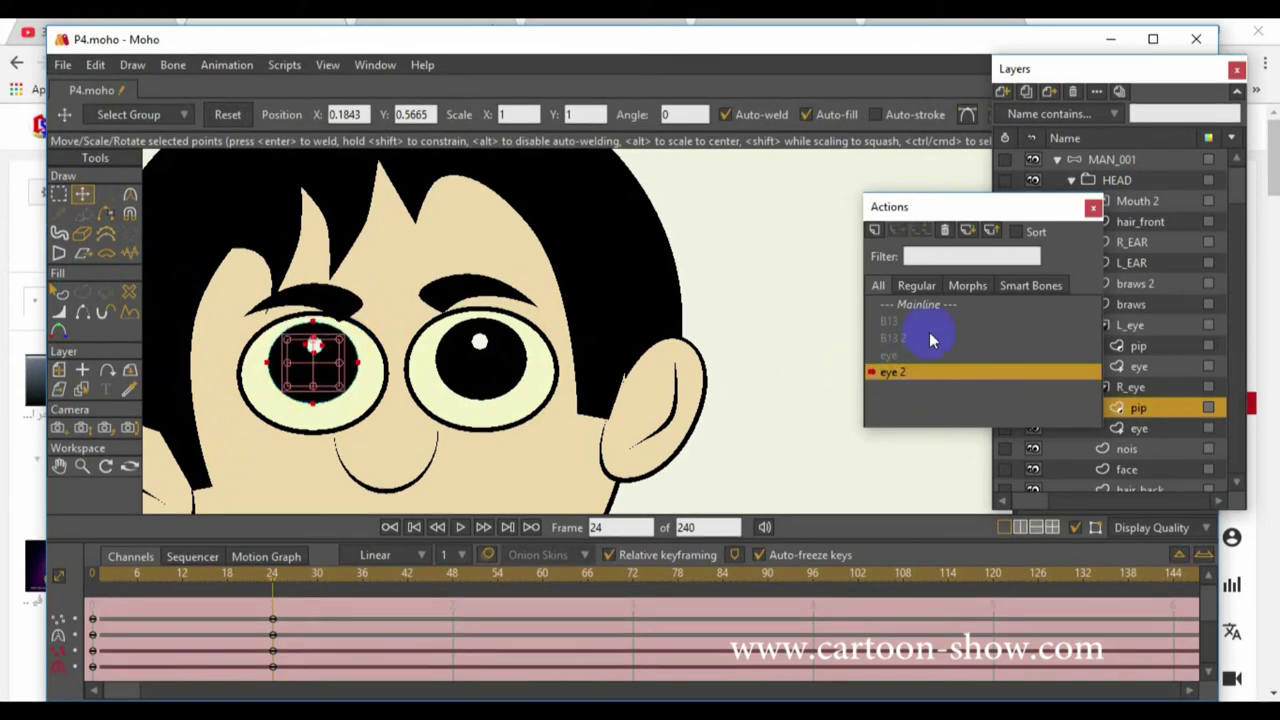
# Return to the Mainline and rotate MAN_001's eye bone at frame 6 to test how both eyes respond
pyautogui.doubleClick(918, 304)
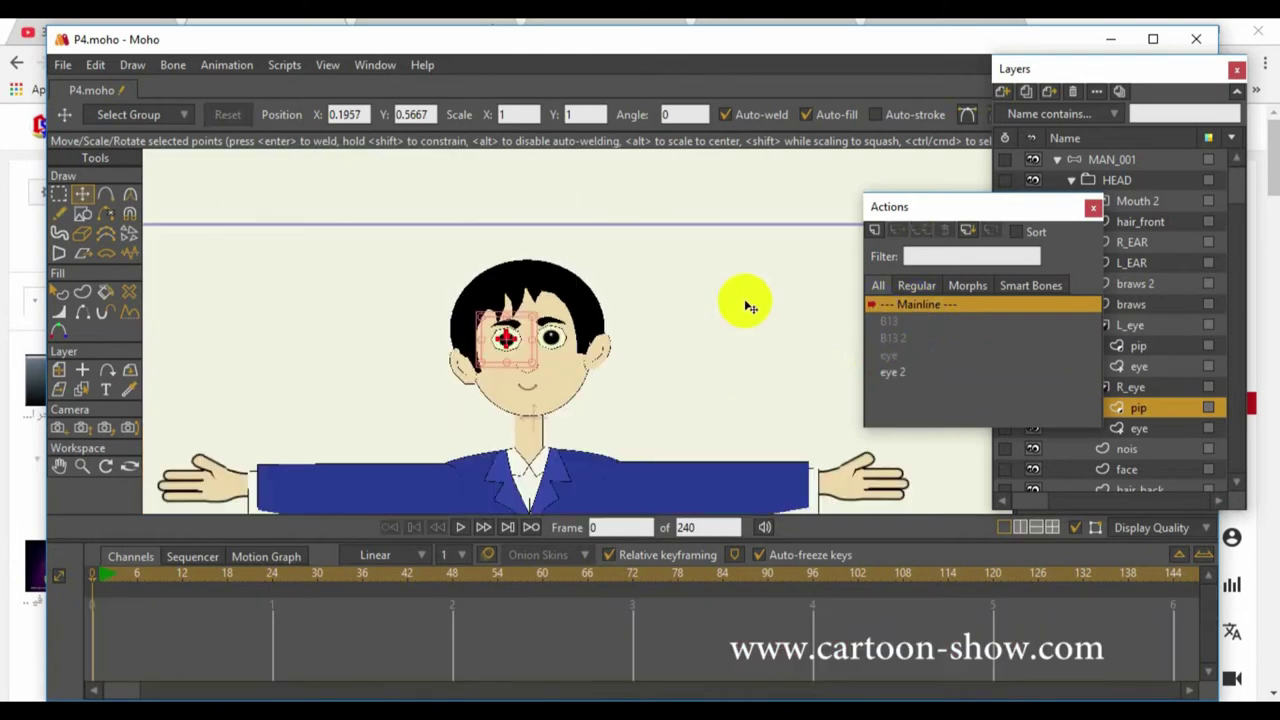
pyautogui.click(1133, 162)
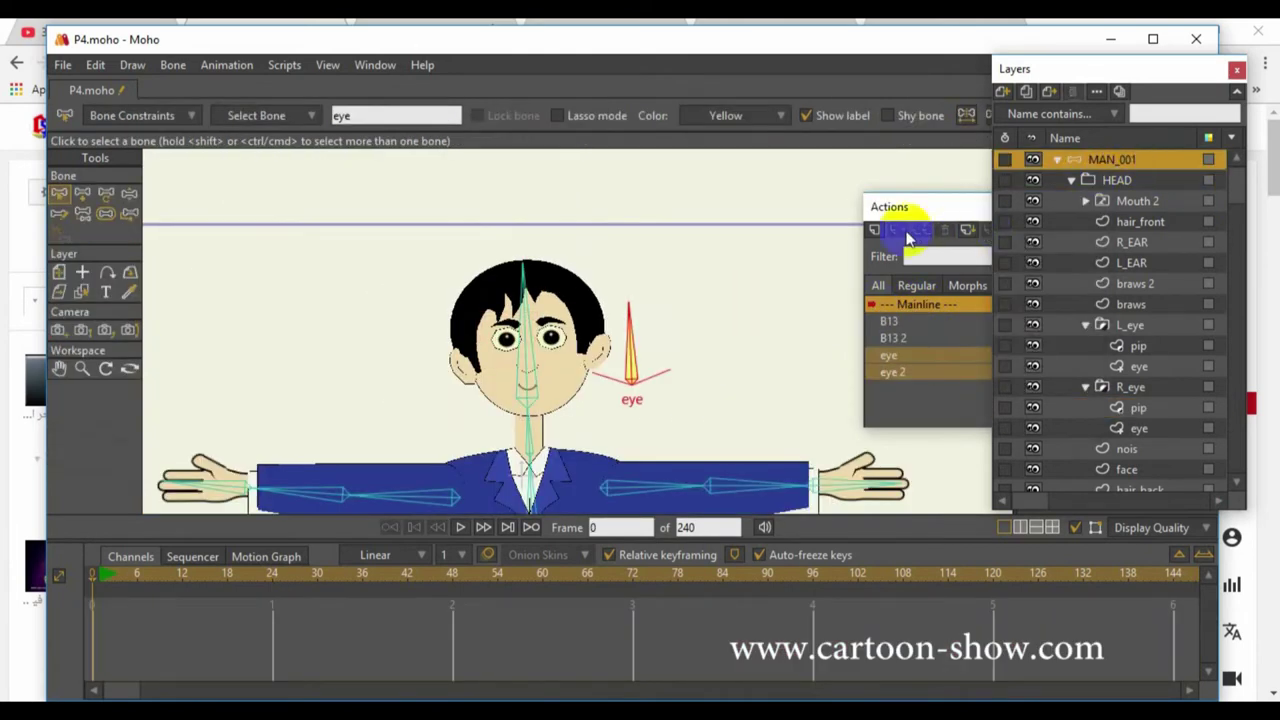
pyautogui.click(131, 194)
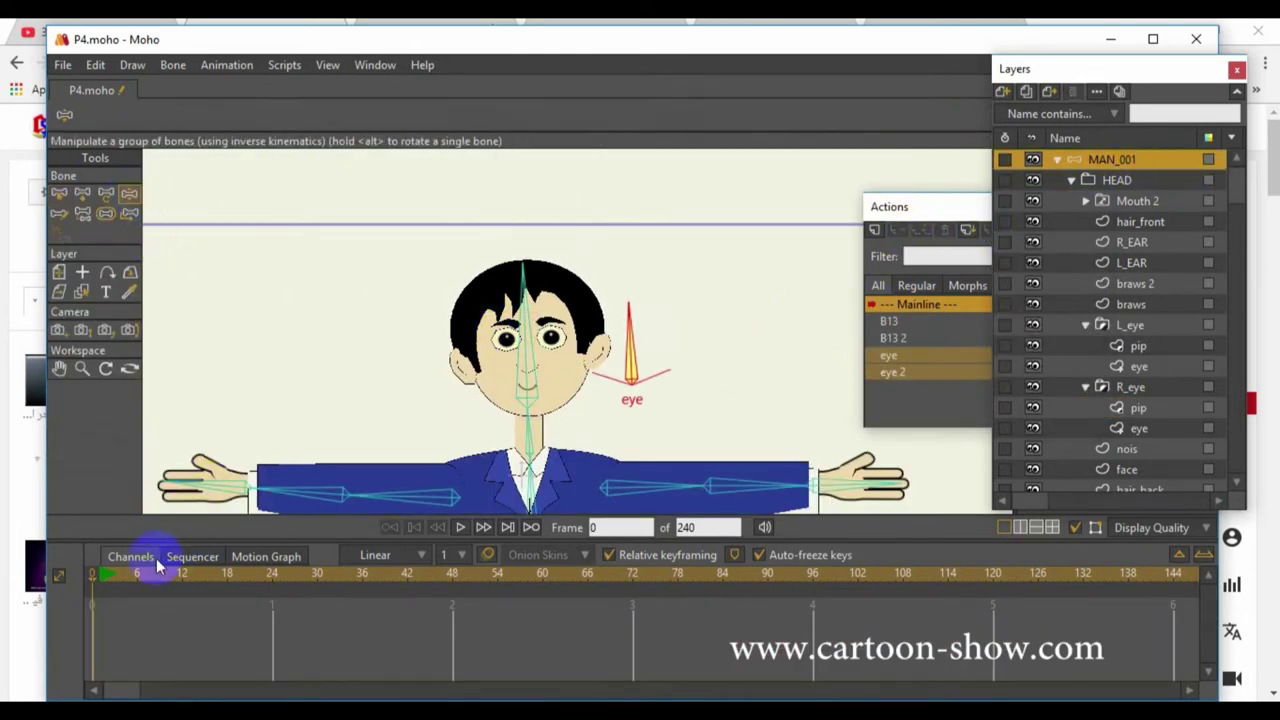
pyautogui.click(139, 572)
pyautogui.click(105, 194)
pyautogui.scroll(5, 560, 340)
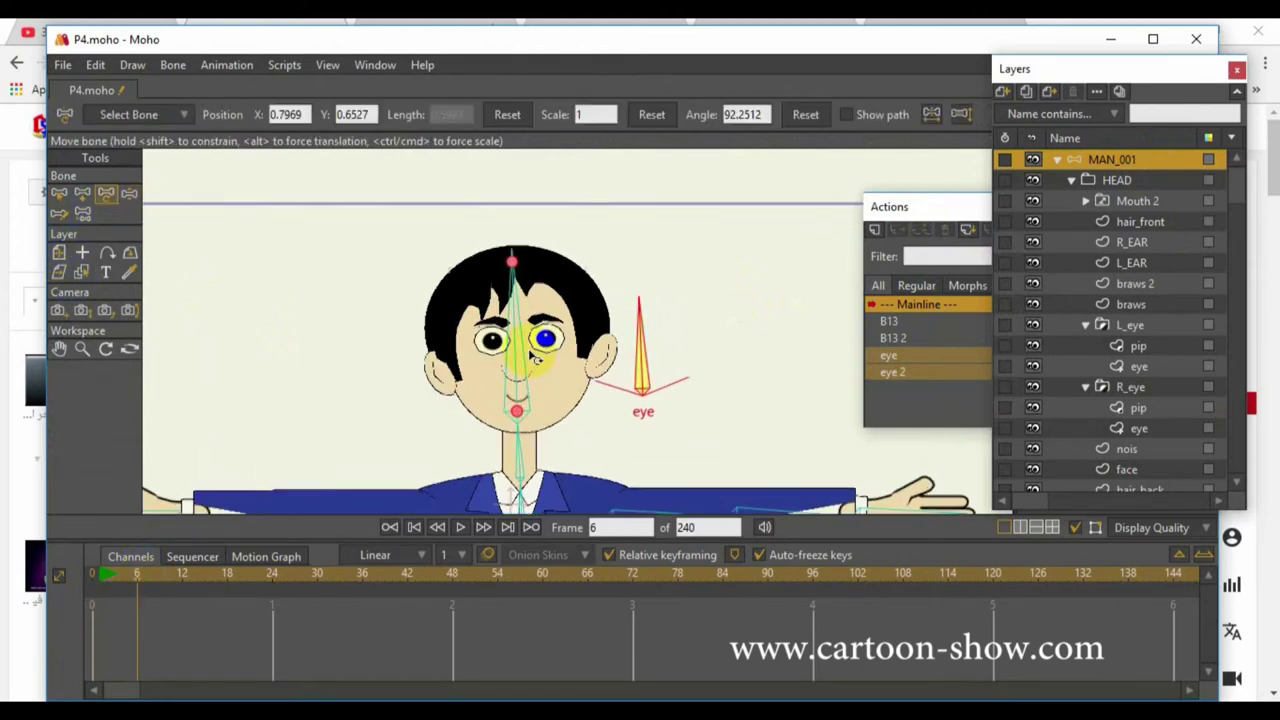
pyautogui.moveTo(705, 352); pyautogui.dragTo(699, 385)
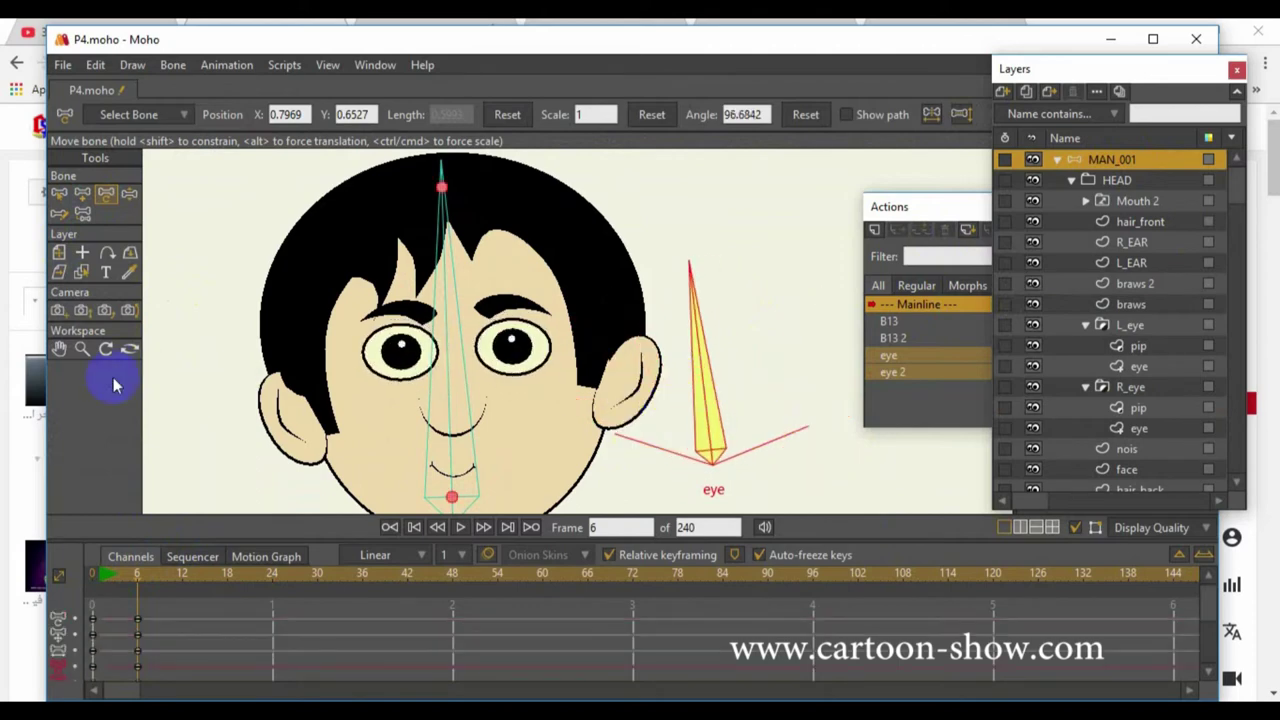
# Delete the eye bone's test keyframes from the Mainline timeline and return to frame 0
pyautogui.click(60, 349)
pyautogui.moveTo(202, 607); pyautogui.dragTo(178, 622)
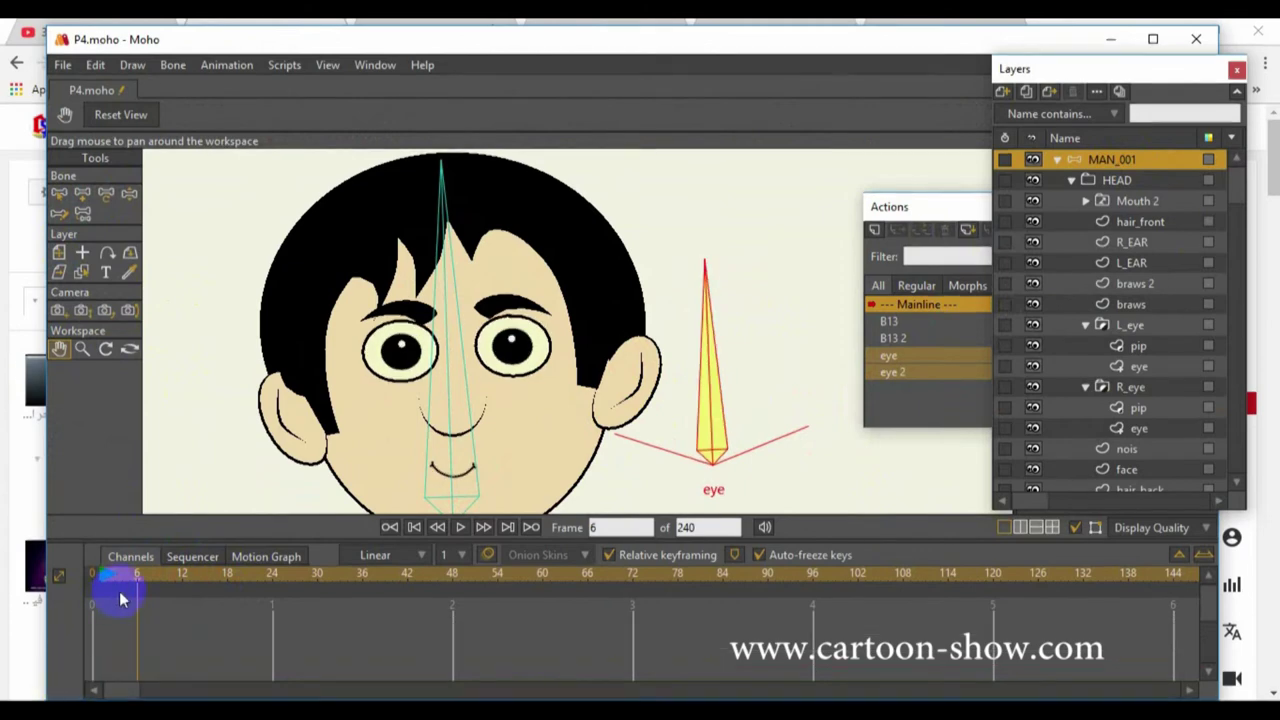
pyautogui.moveTo(129, 573); pyautogui.dragTo(9, 586)
pyautogui.scroll(-3, 420, 405)
# With no bone selected, add an upright bone named pip beside the eye bone and reduce its bone strength
pyautogui.moveTo(927, 207); pyautogui.dragTo(820, 209)
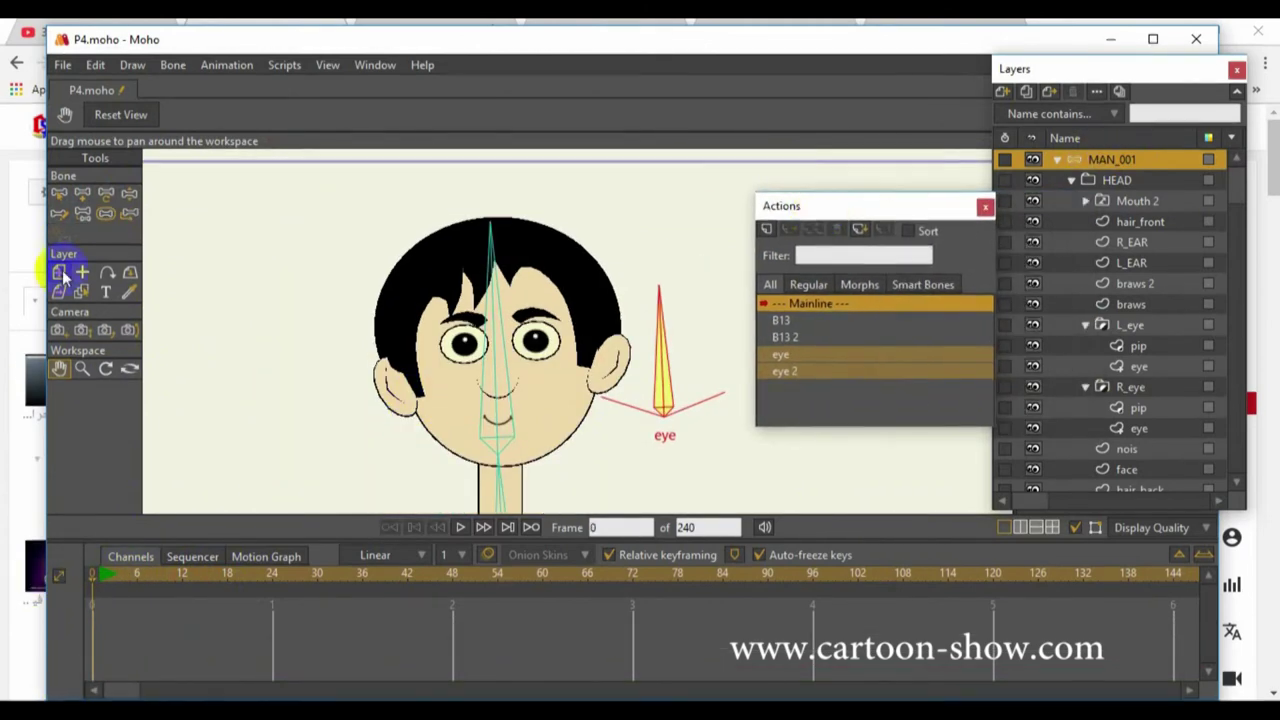
pyautogui.click(59, 193)
pyautogui.click(266, 350)
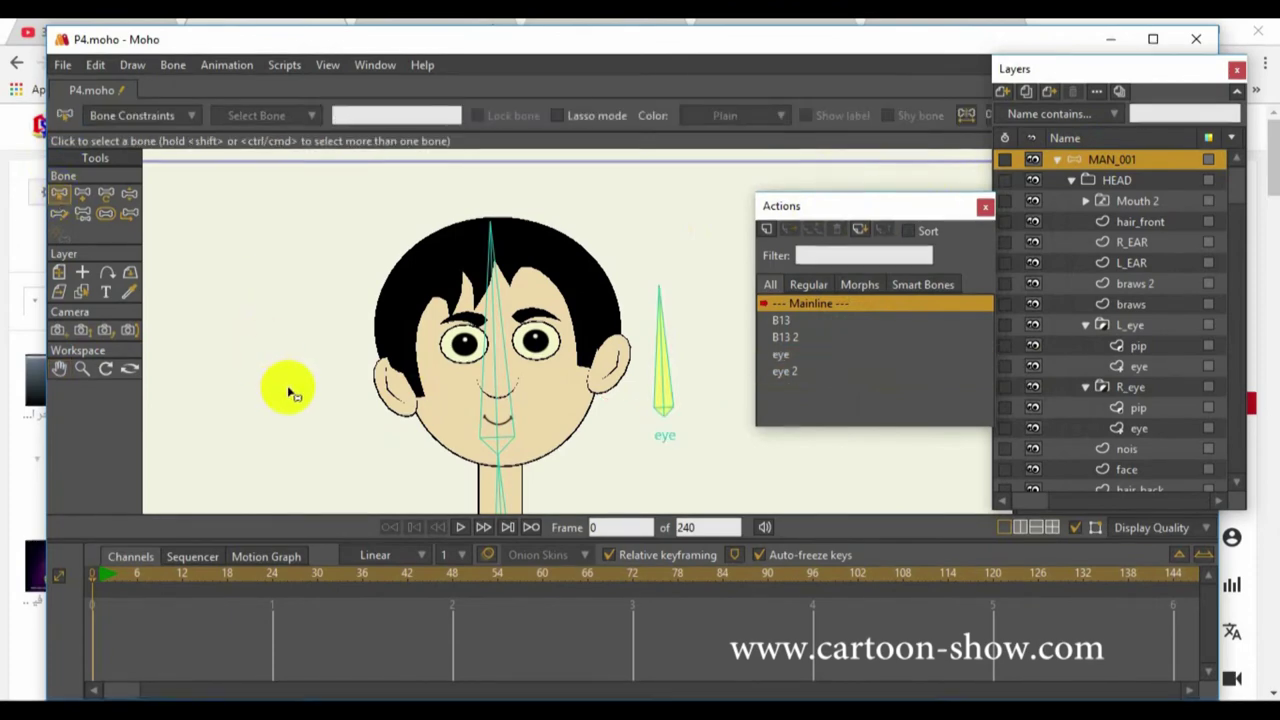
pyautogui.click(655, 410)
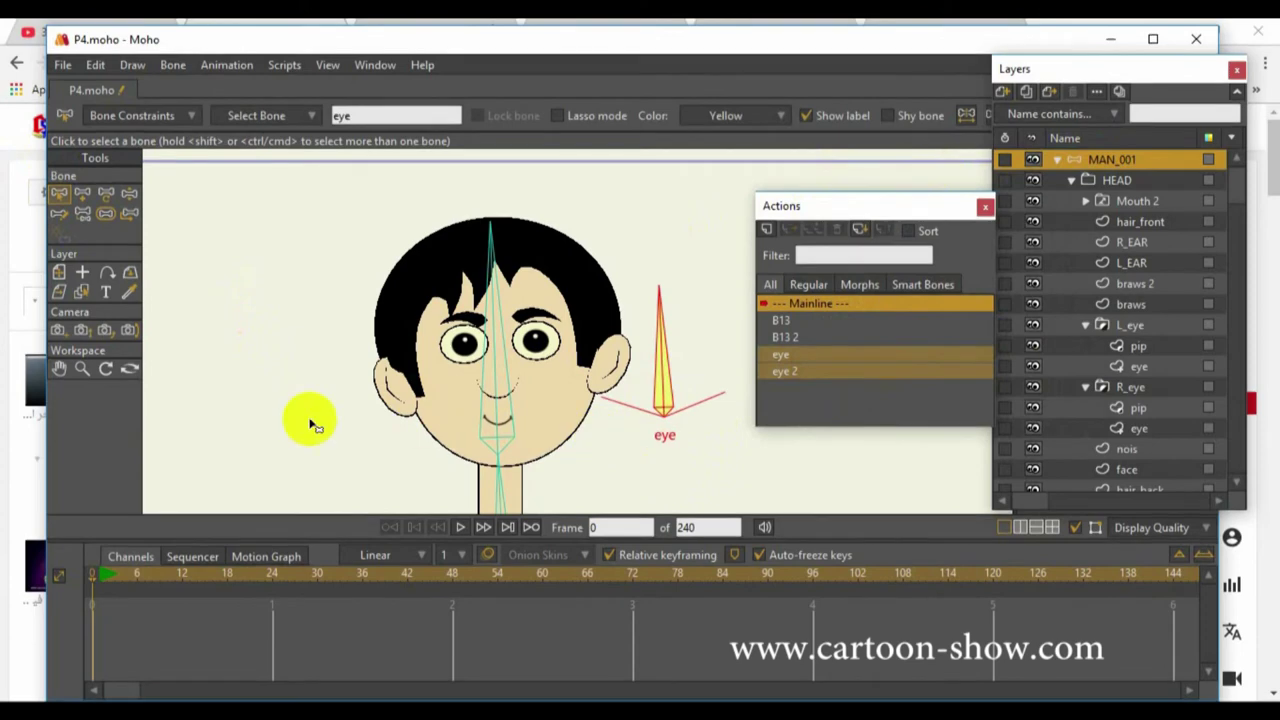
pyautogui.click(300, 366)
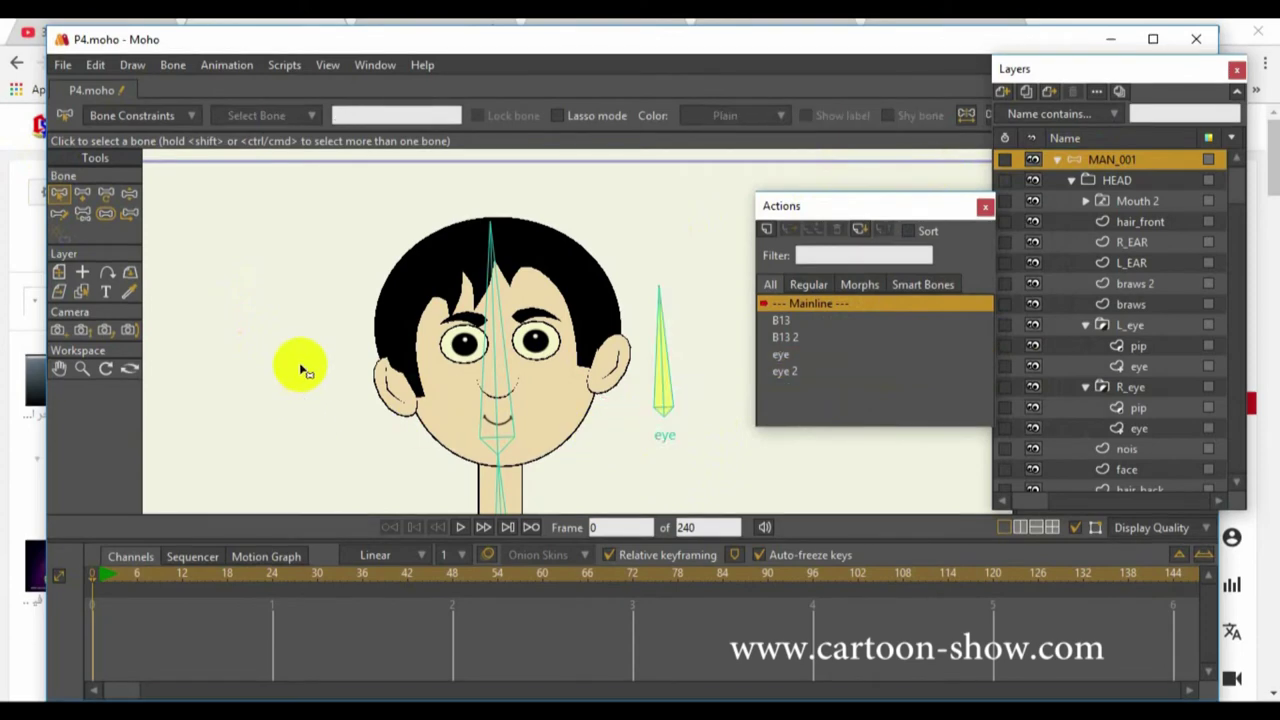
pyautogui.click(82, 193)
pyautogui.moveTo(716, 424); pyautogui.dragTo(714, 288)
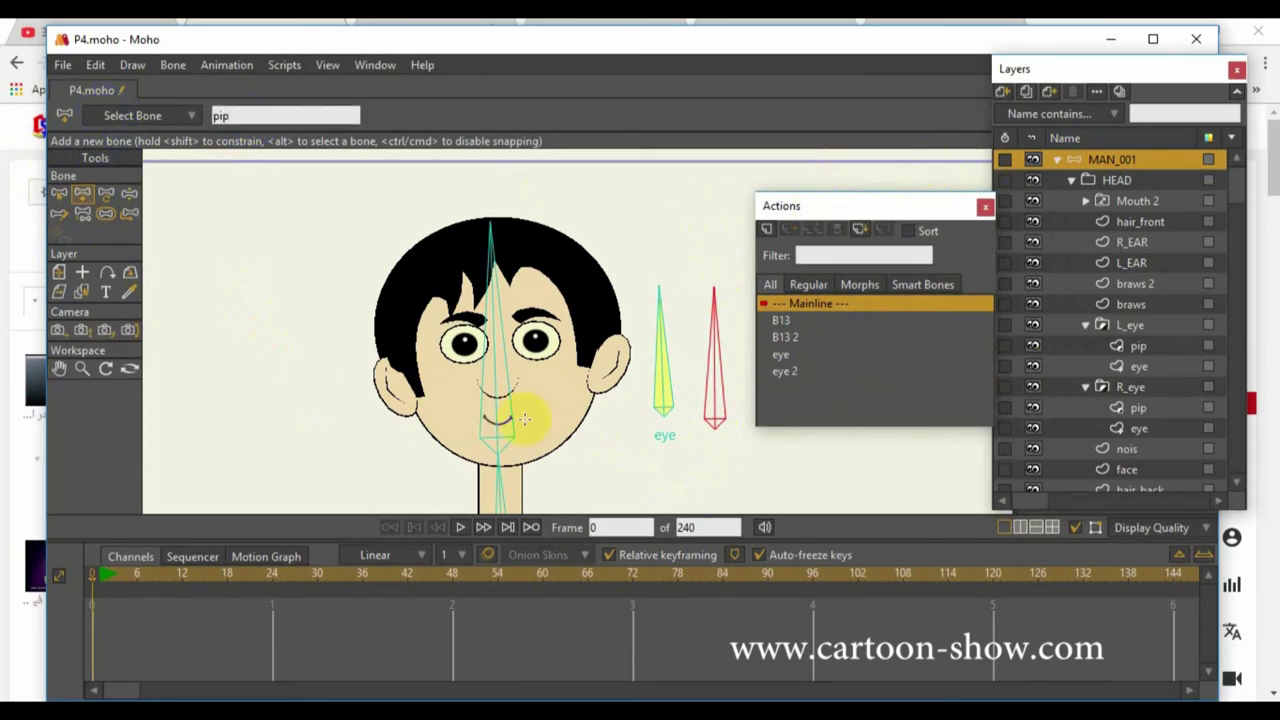
pyautogui.click(106, 213)
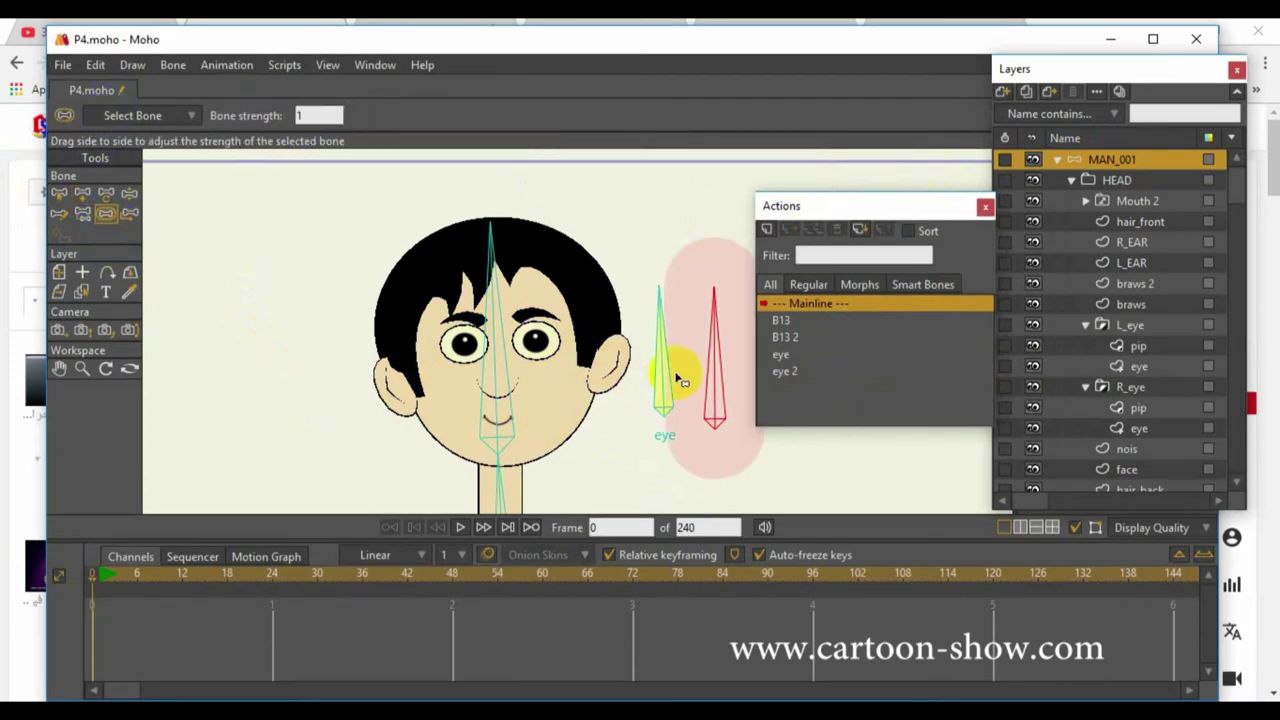
pyautogui.moveTo(719, 370)
pyautogui.mouseDown()
pyautogui.moveTo(434, 366)
pyautogui.moveTo(210, 320)
pyautogui.mouseUp()
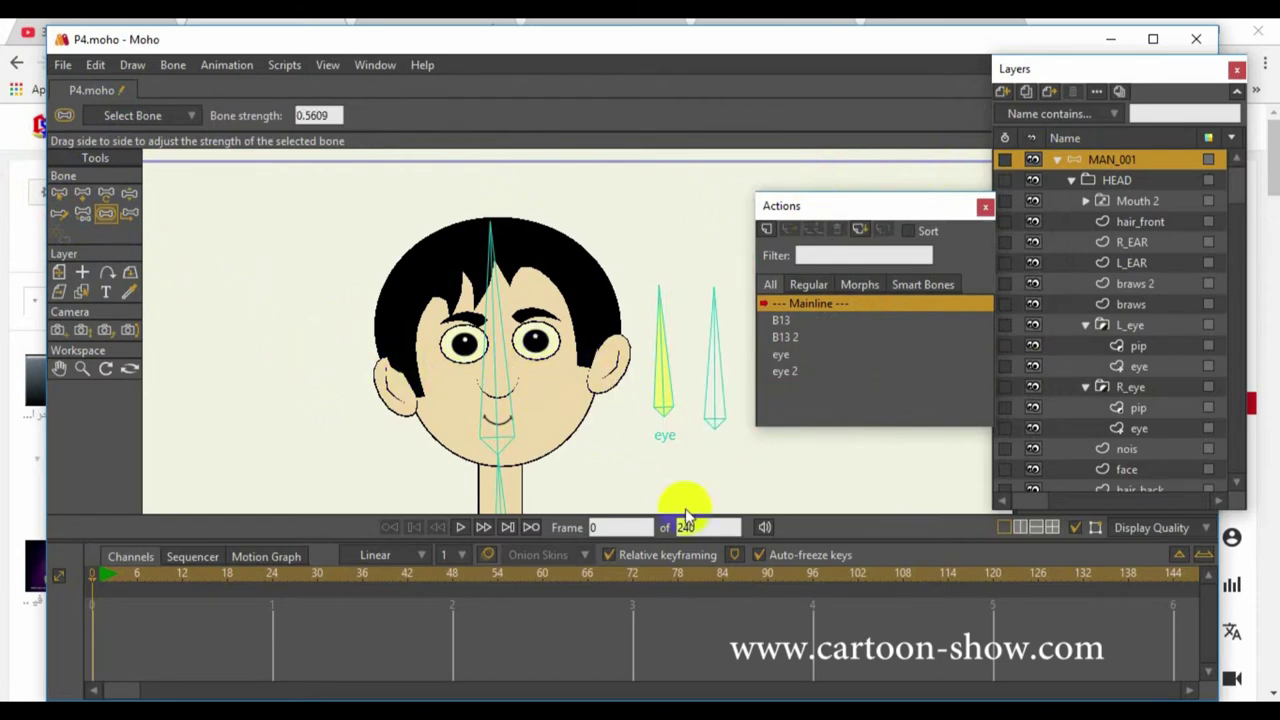
# Enable angle constraints with a maximum of 0 degrees for the selected bone B7 and turn on its label
pyautogui.click(60, 196)
pyautogui.click(166, 117)
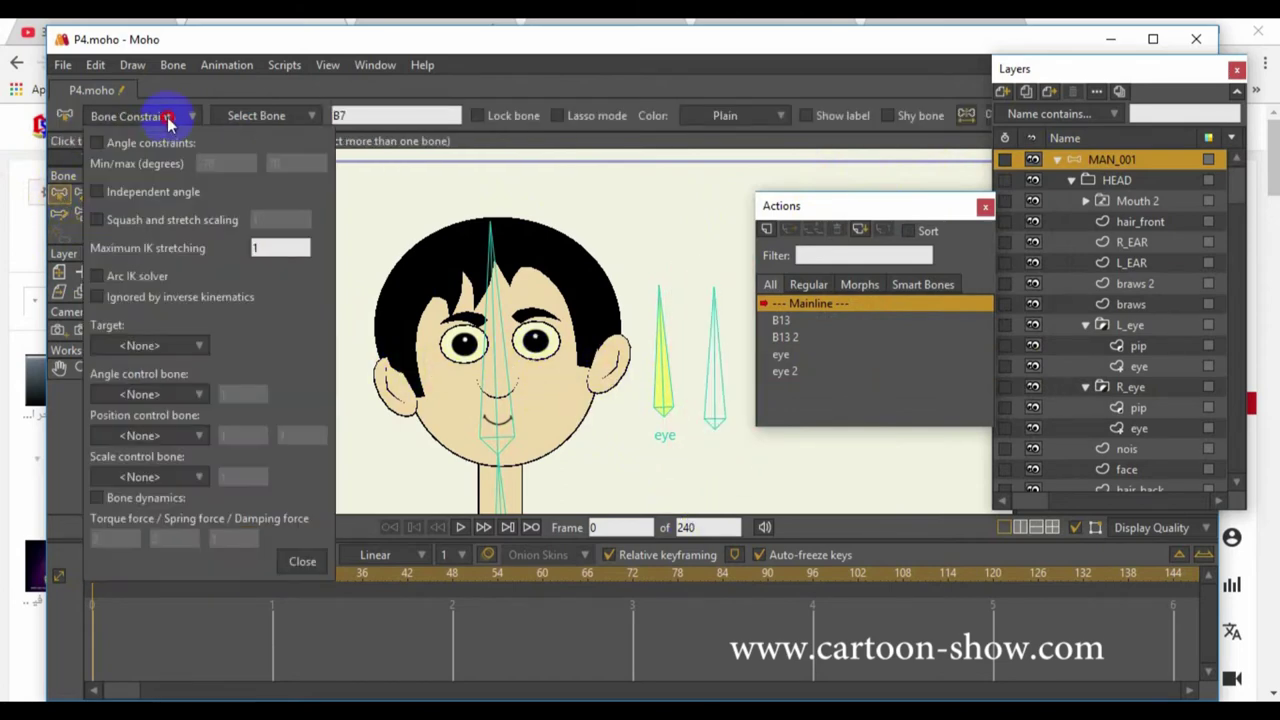
pyautogui.click(97, 143)
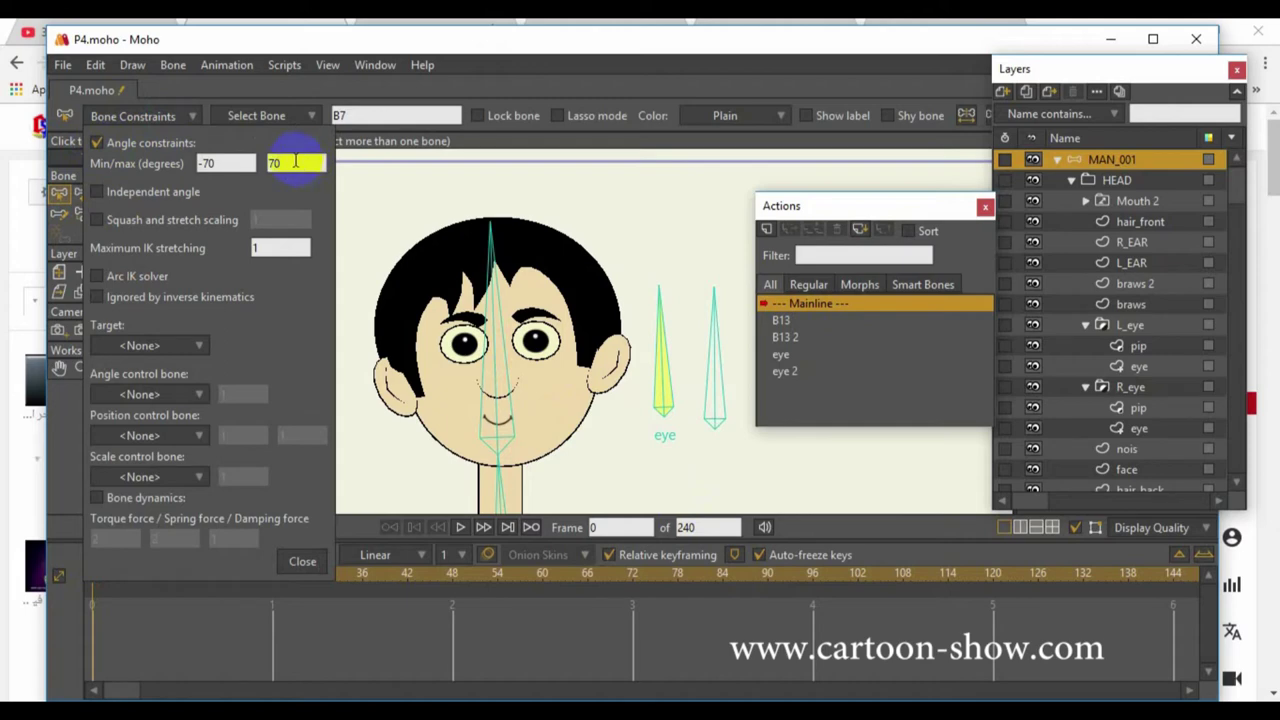
pyautogui.write('0')
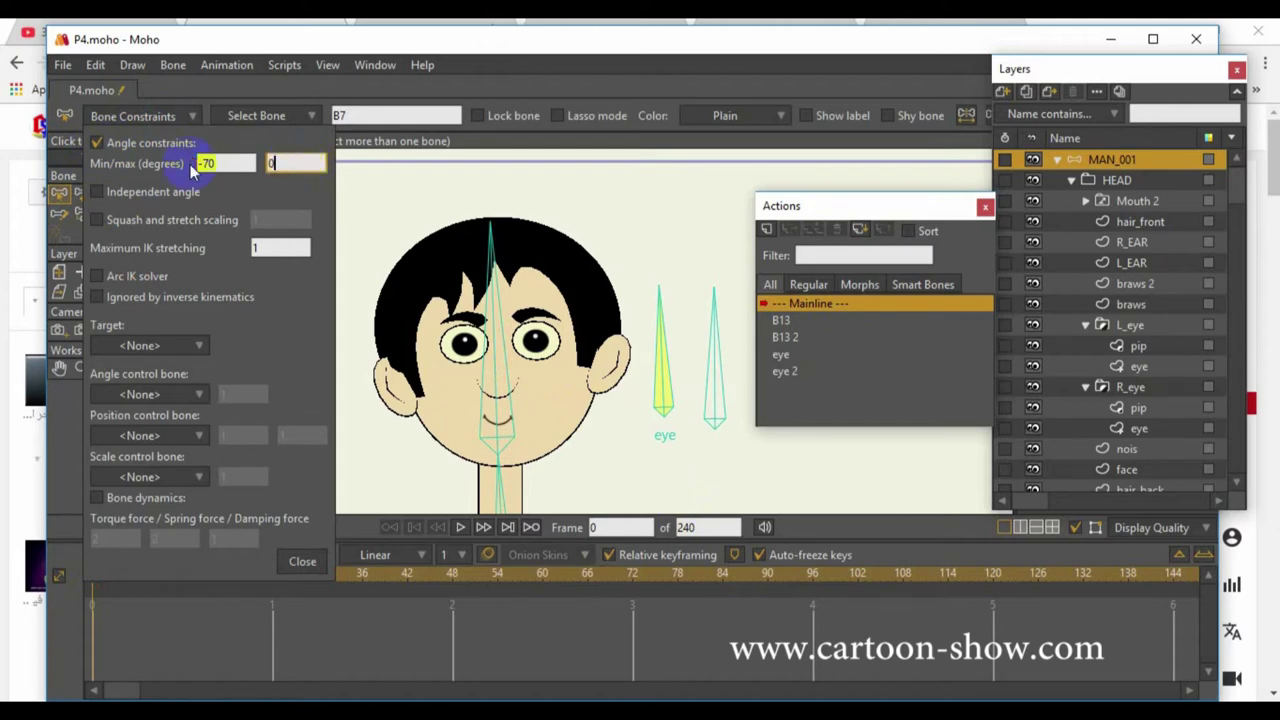
pyautogui.click(298, 563)
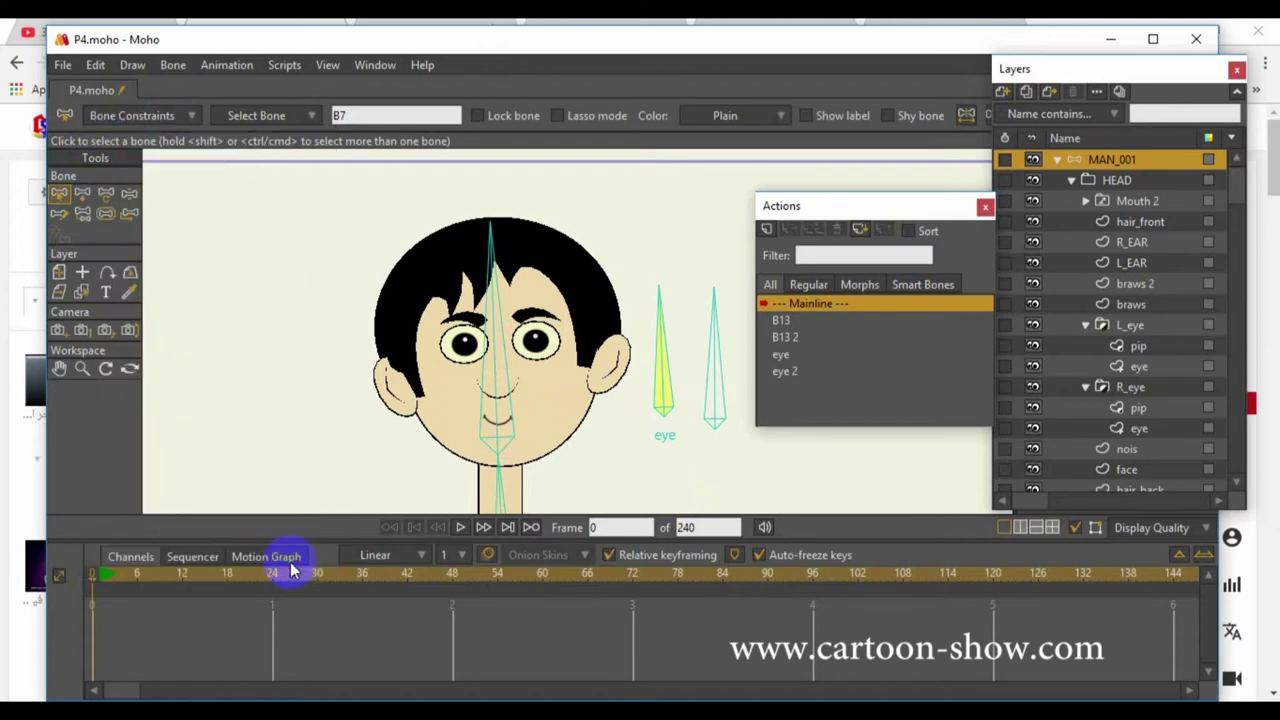
pyautogui.click(805, 116)
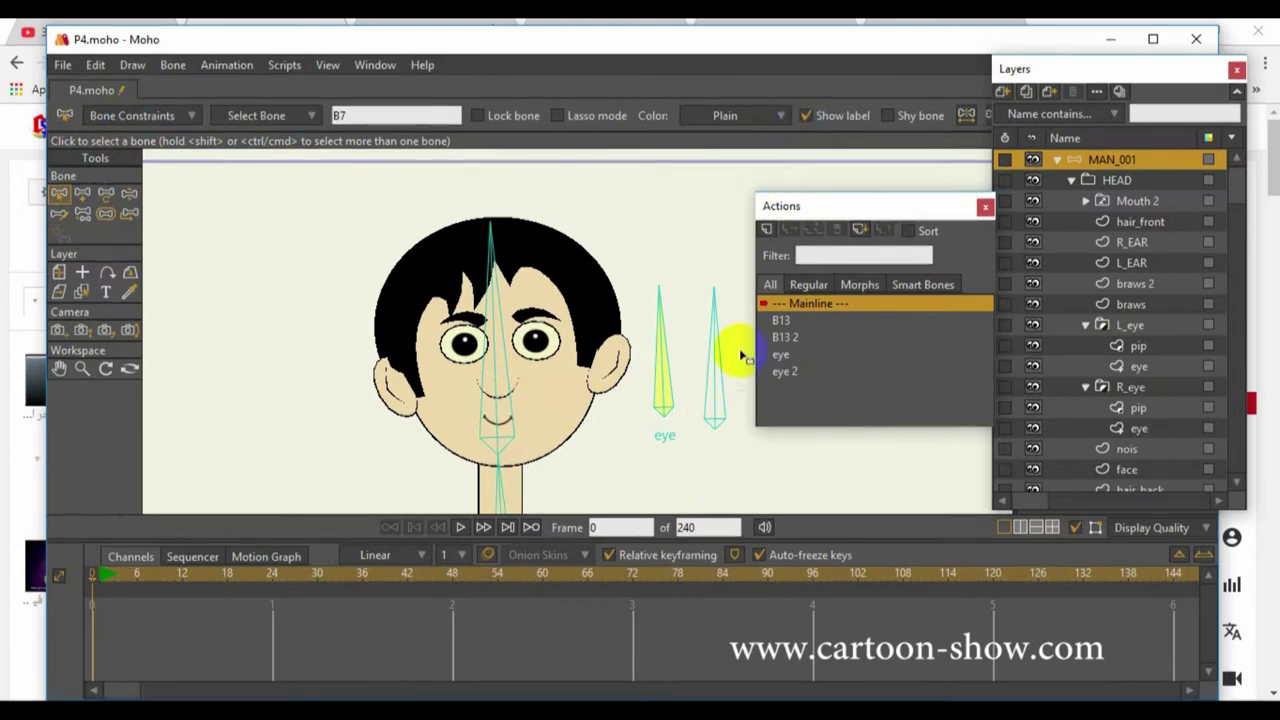
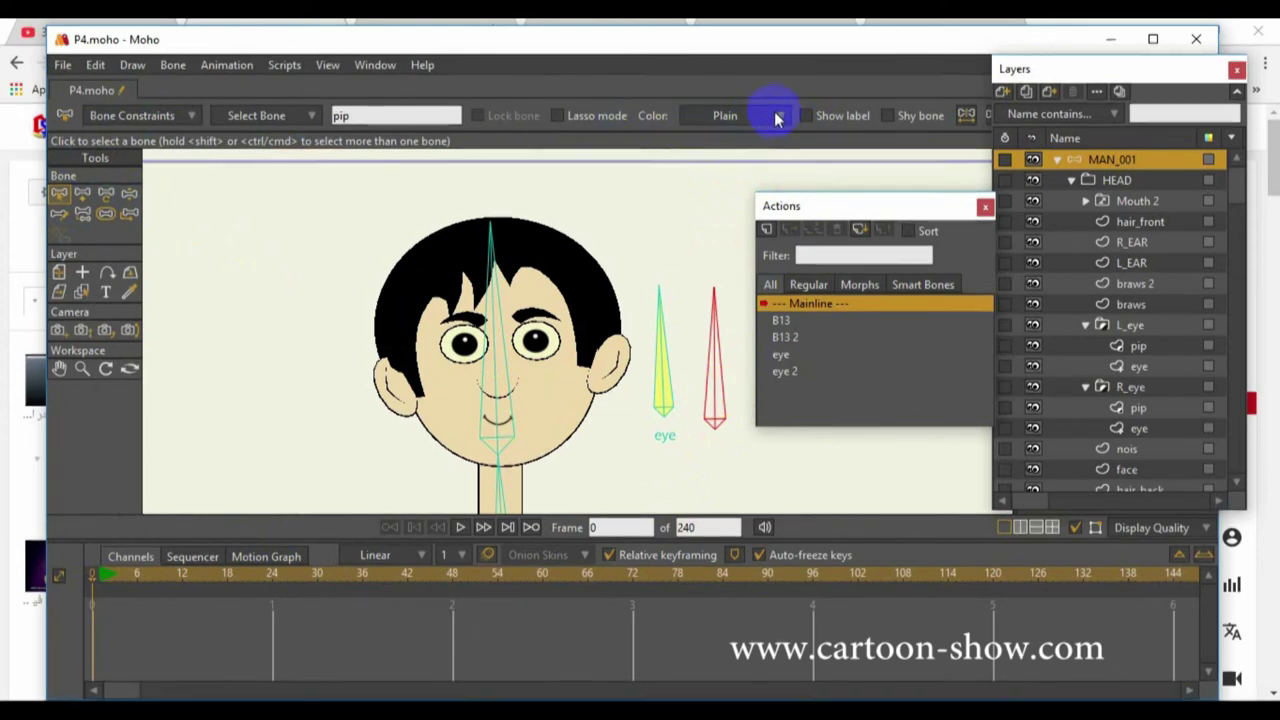
# Turn on the pip bone's label and enable its angle constraints with a minimum of -70 and a maximum of 0 degrees
pyautogui.click(809, 115)
pyautogui.click(112, 116)
pyautogui.click(97, 143)
pyautogui.click(295, 163)
pyautogui.click(205, 162)
pyautogui.press('Tab')
pyautogui.write('0')
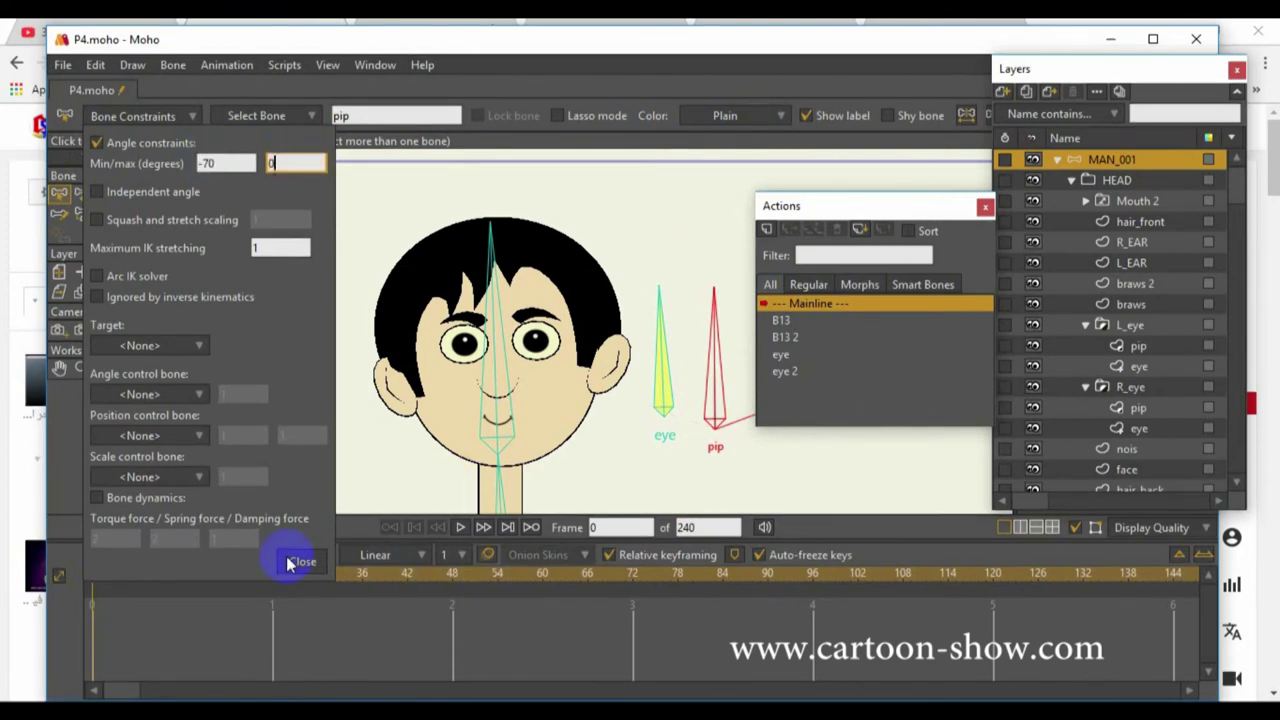
pyautogui.click(291, 563)
# Set the pip bone's color to Purple
pyautogui.moveTo(835, 213); pyautogui.dragTo(856, 173)
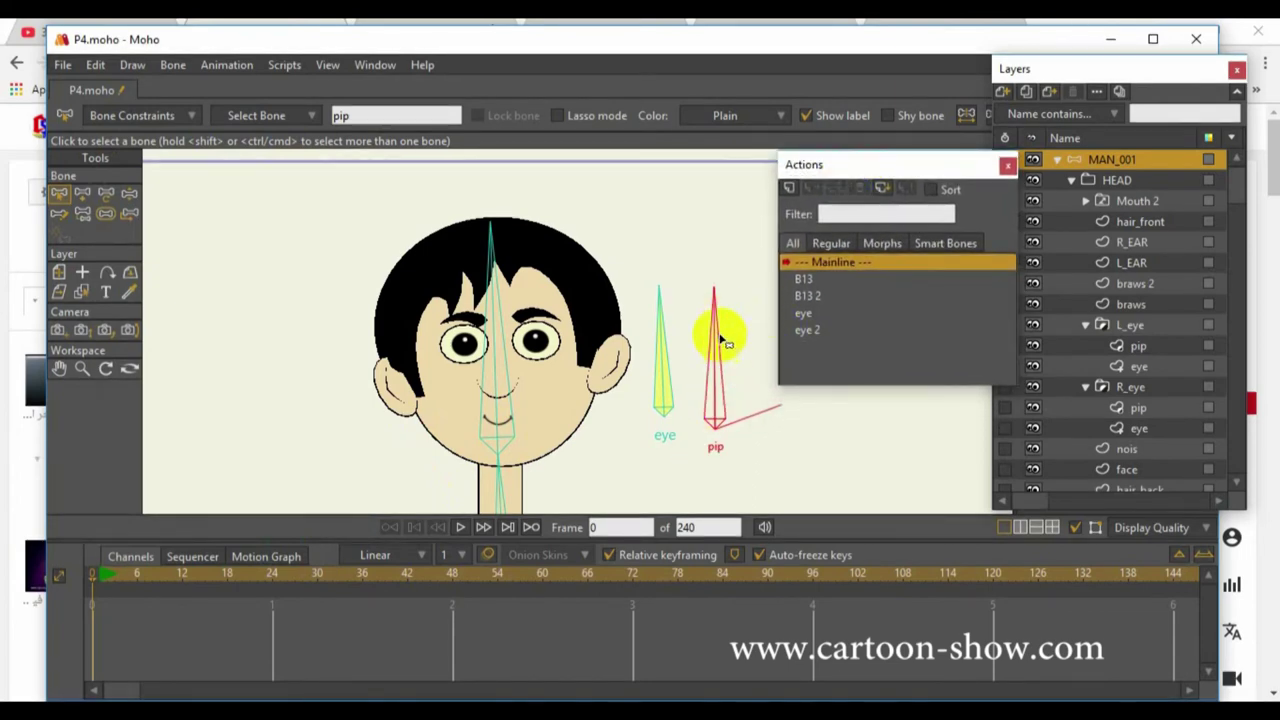
pyautogui.click(740, 115)
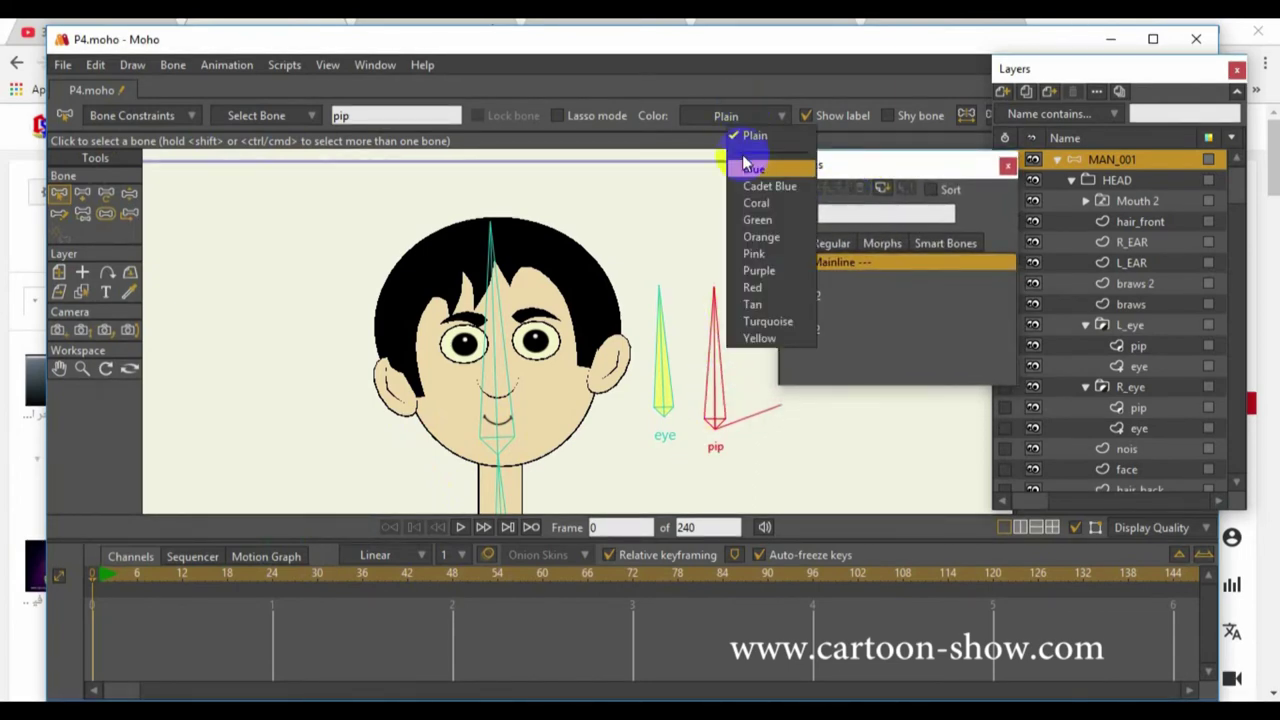
pyautogui.click(753, 271)
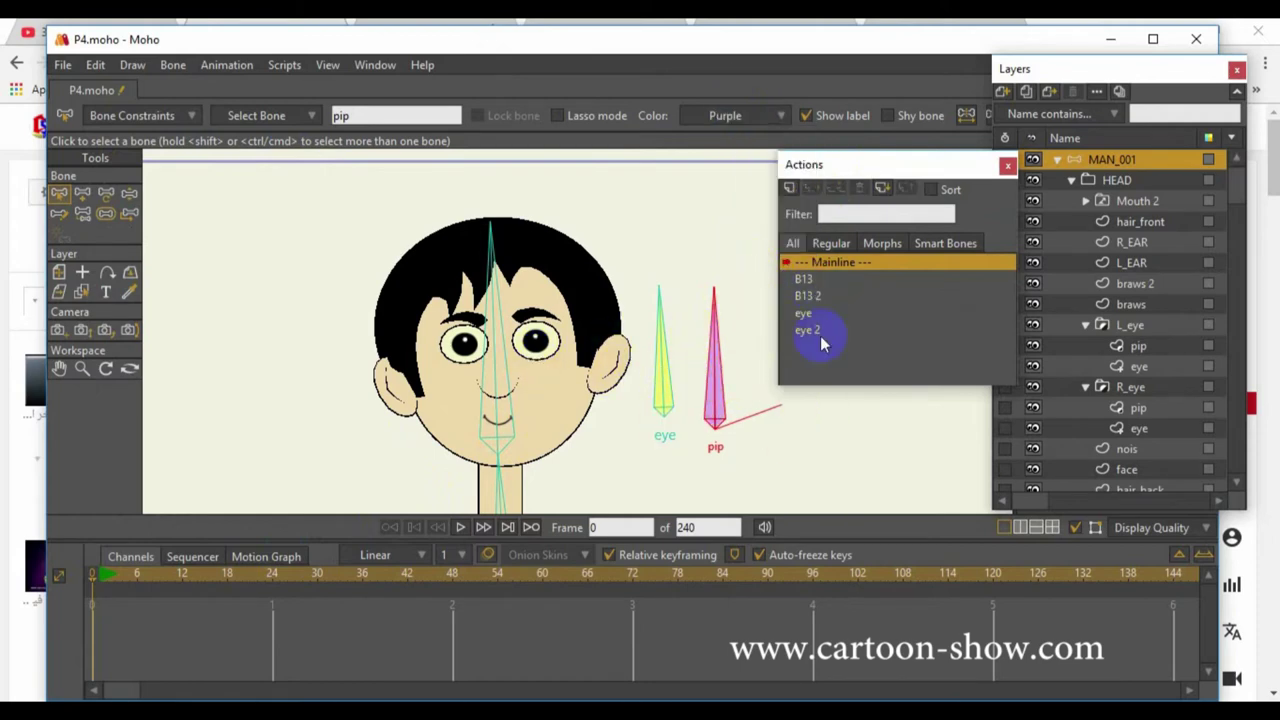
# Create a smart bone action named pip and rotate the pip bone clockwise to its constraint limit at frame 24
pyautogui.click(788, 187)
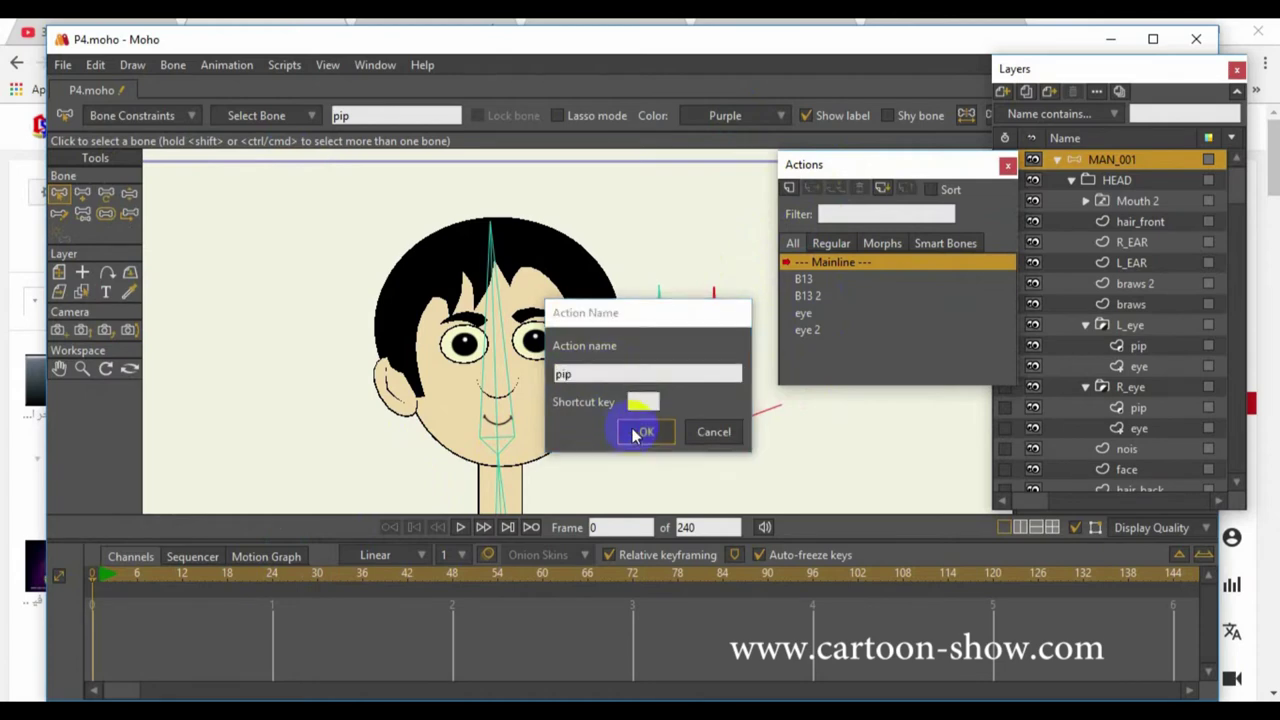
pyautogui.click(646, 431)
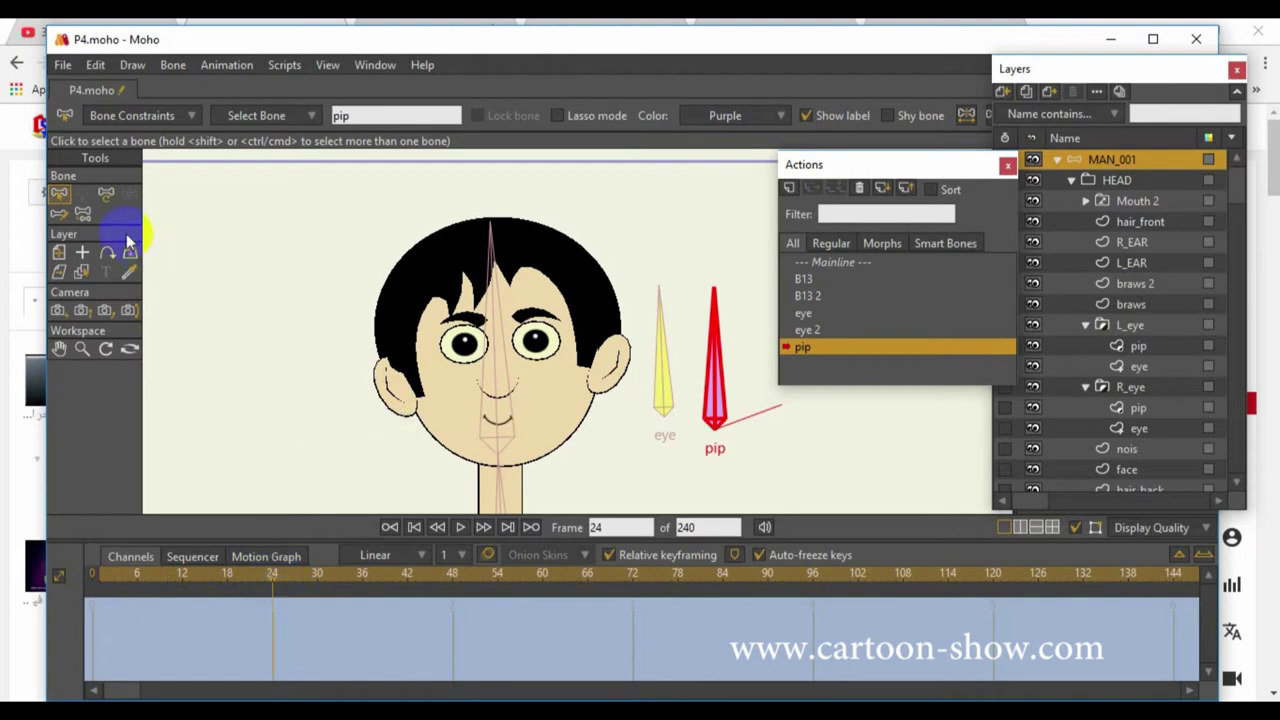
pyautogui.click(107, 195)
pyautogui.click(709, 337)
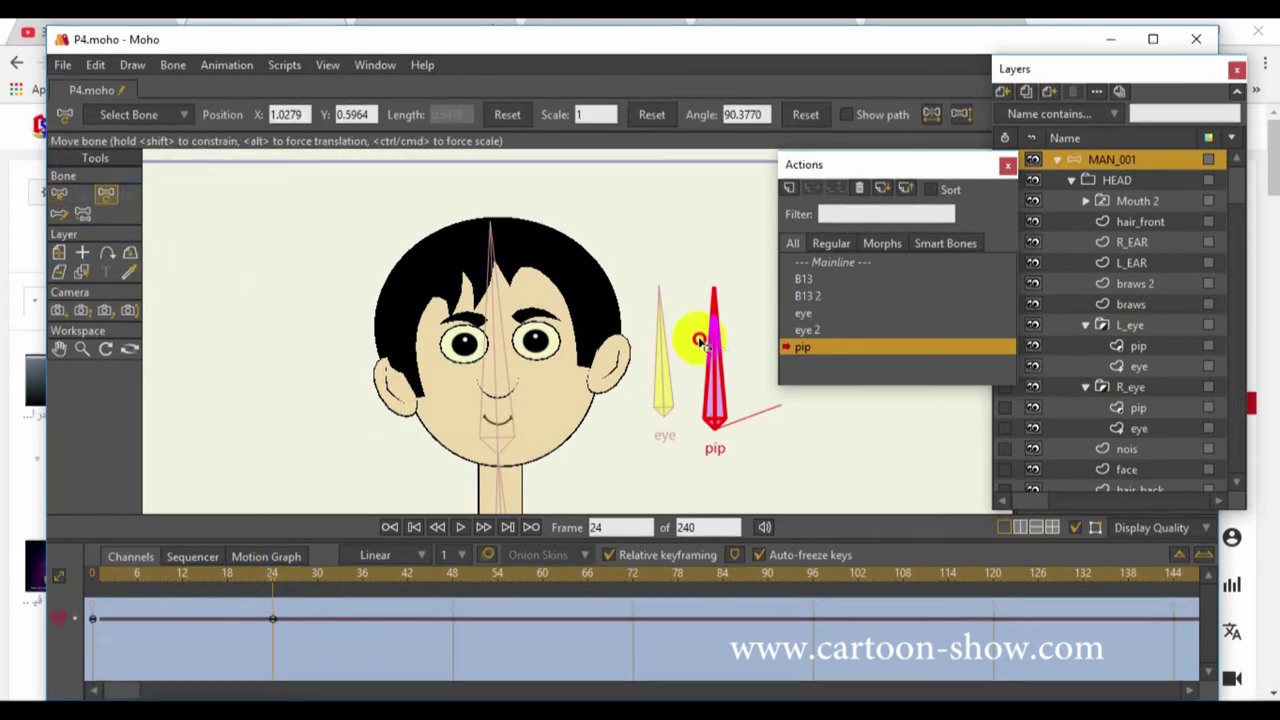
pyautogui.moveTo(714, 320); pyautogui.dragTo(894, 420)
# In the pip action, move the L_eye and R_eye pupils straight down to the lower edge of each eye
pyautogui.scroll(5, 343, 400)
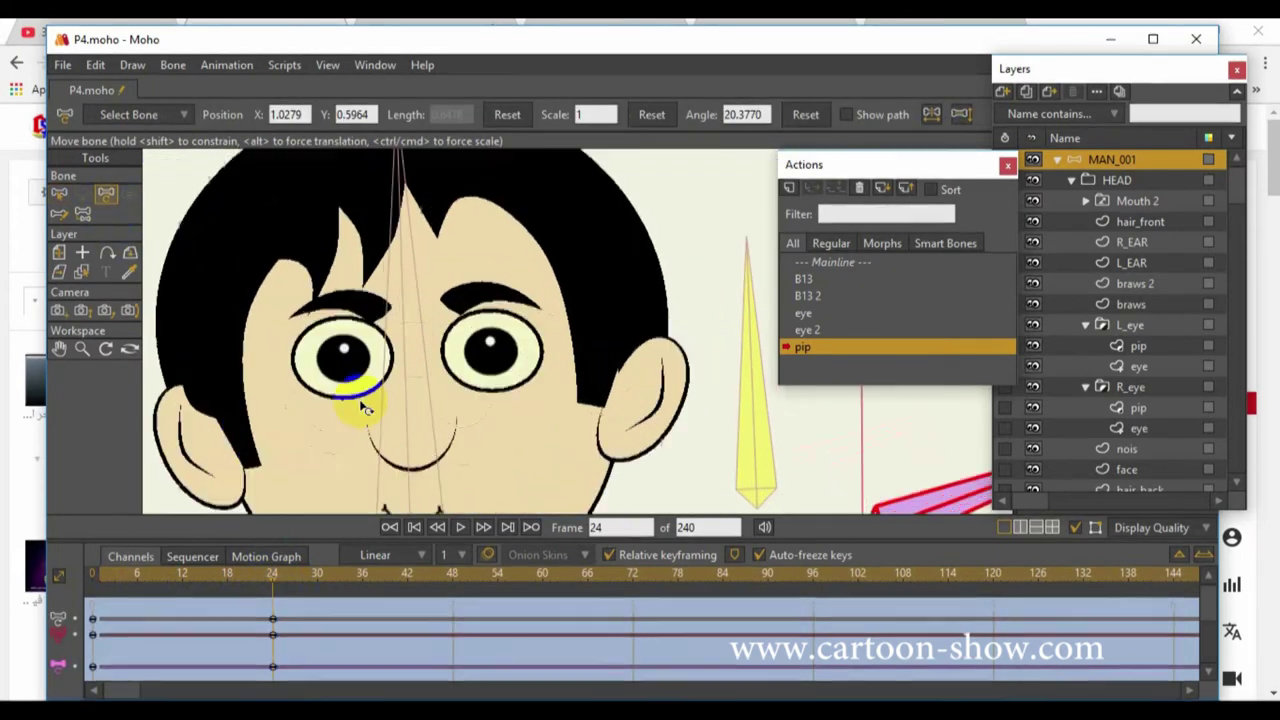
pyautogui.click(82, 273)
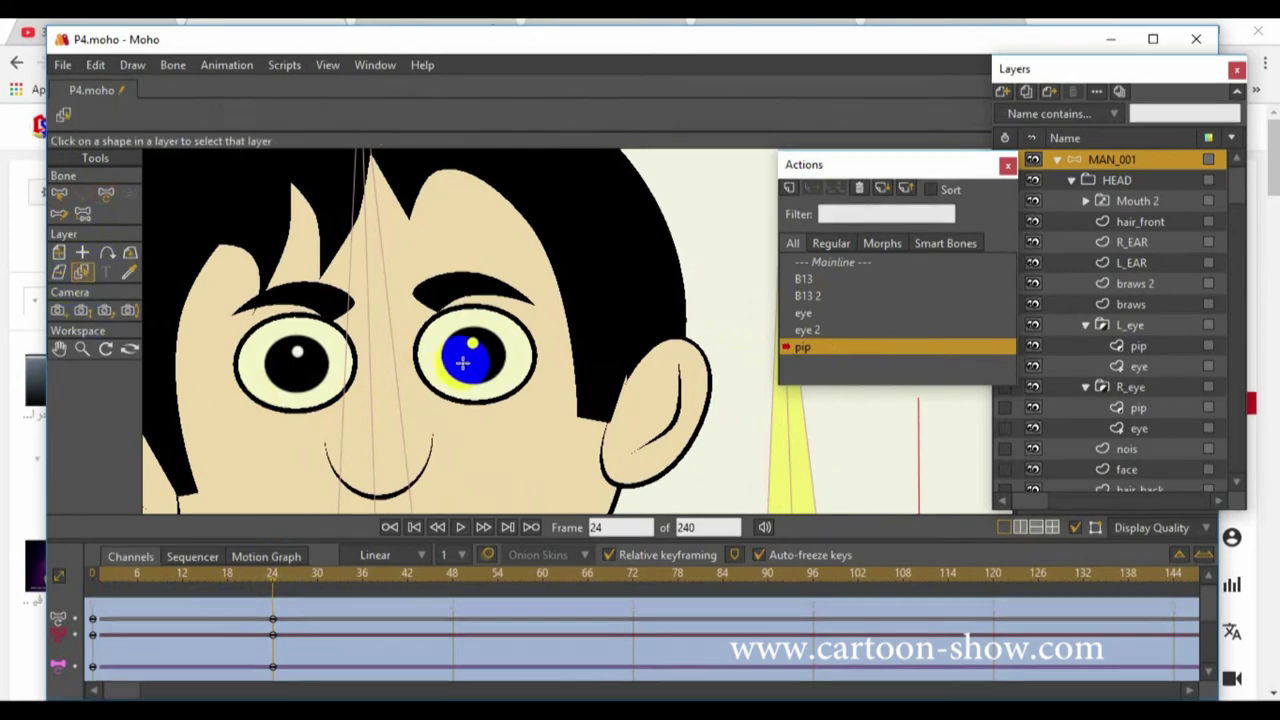
pyautogui.click(461, 362)
pyautogui.click(89, 201)
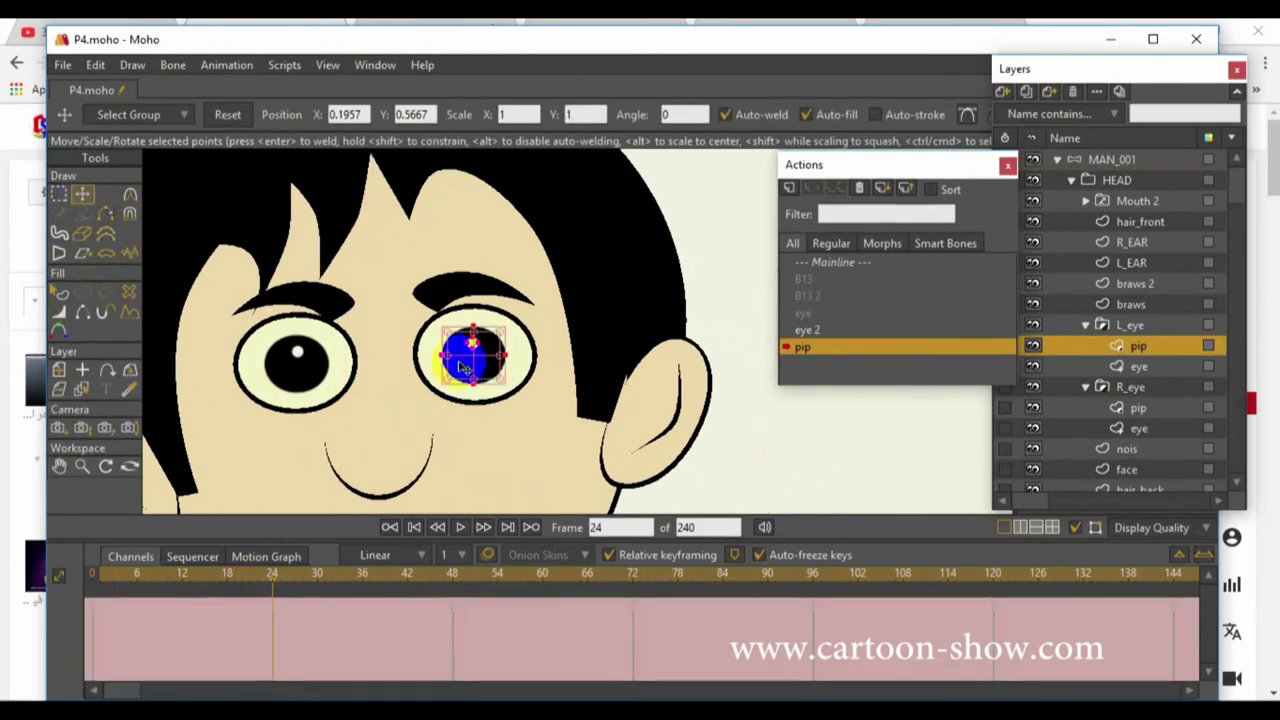
pyautogui.moveTo(476, 365); pyautogui.dragTo(481, 405)
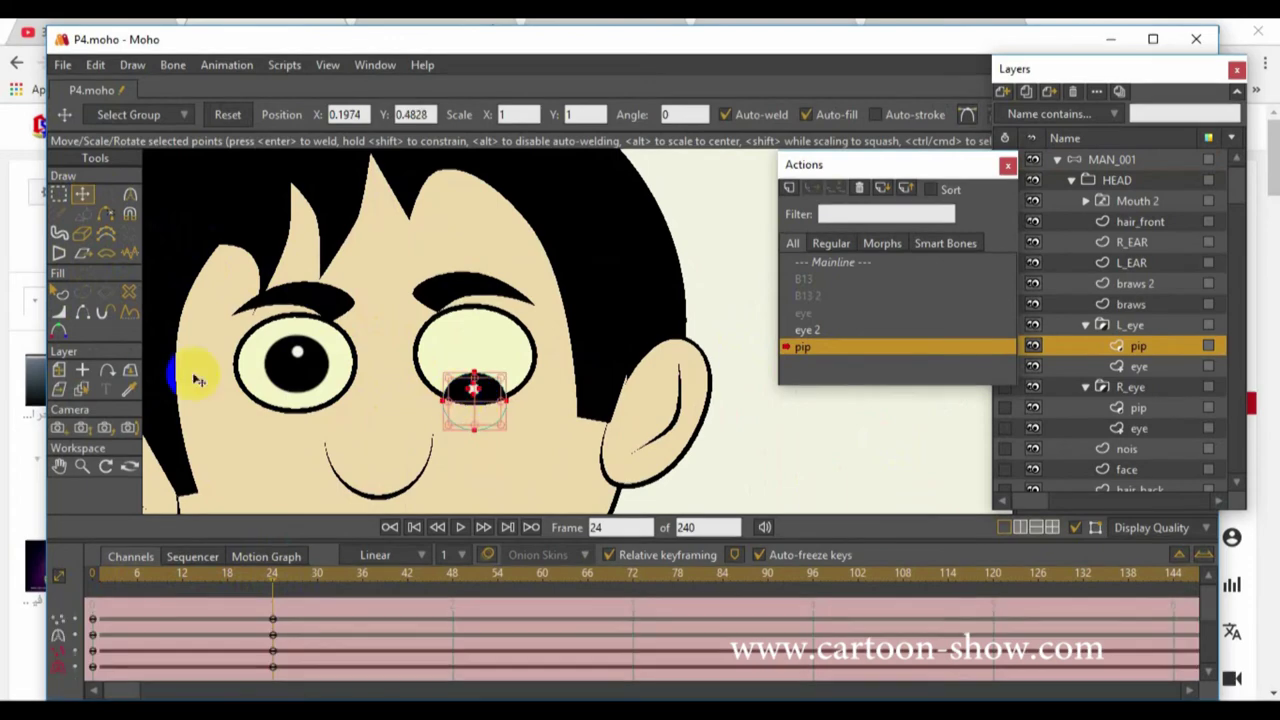
pyautogui.click(82, 389)
pyautogui.click(302, 362)
pyautogui.click(82, 194)
pyautogui.moveTo(300, 358); pyautogui.dragTo(306, 407)
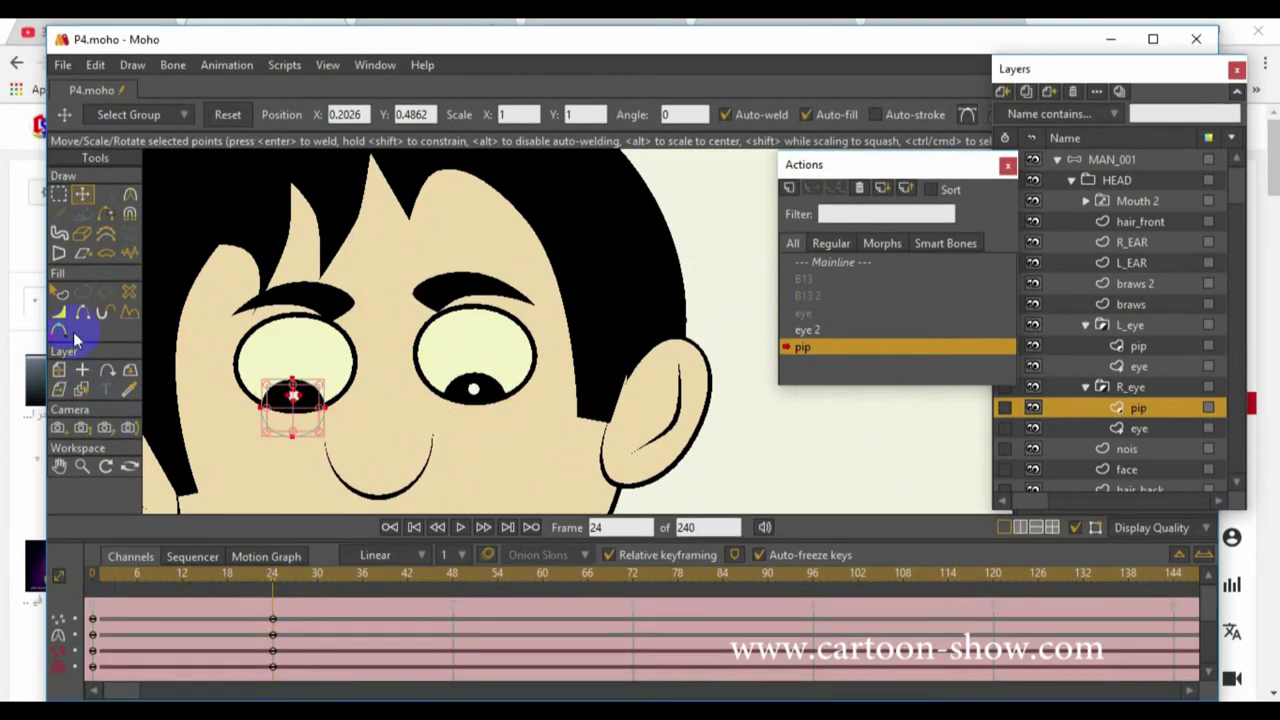
# Pull down the upper outline of the L_eye eye shape and reduce its corner curvature to about 0.08 for a flat lid
pyautogui.click(81, 390)
pyautogui.click(456, 330)
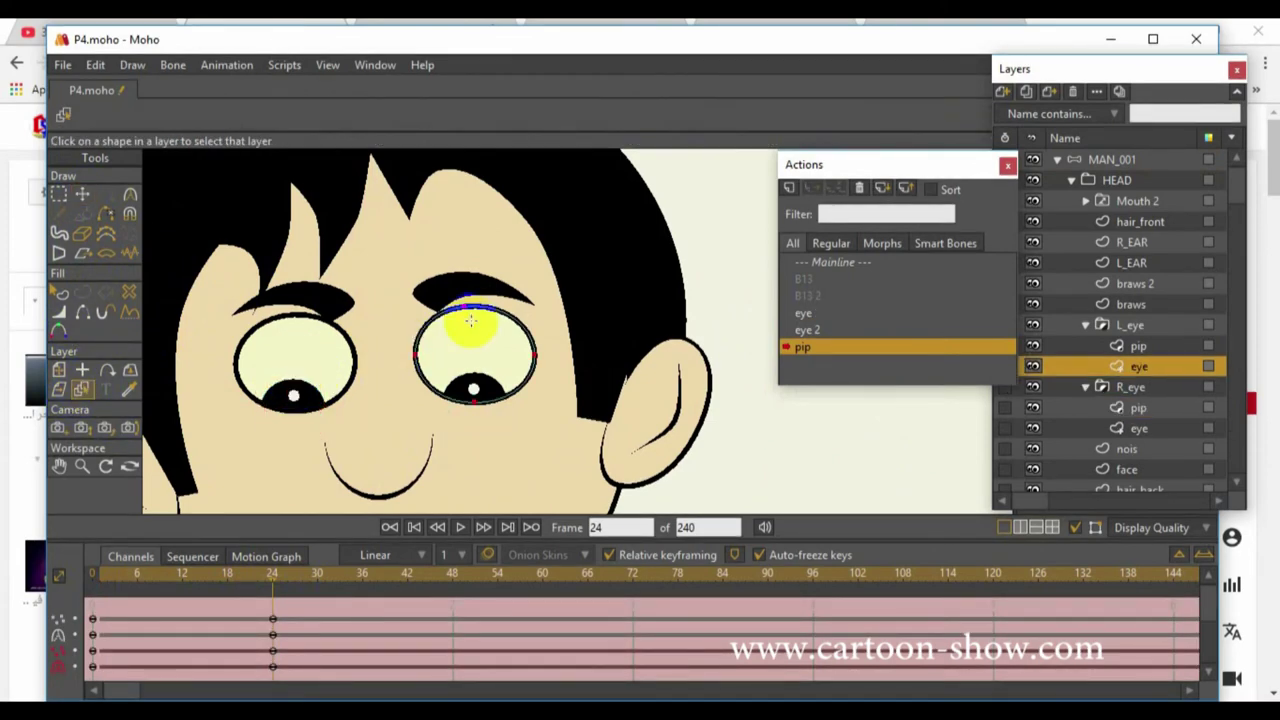
pyautogui.click(84, 196)
pyautogui.moveTo(490, 326); pyautogui.dragTo(470, 352)
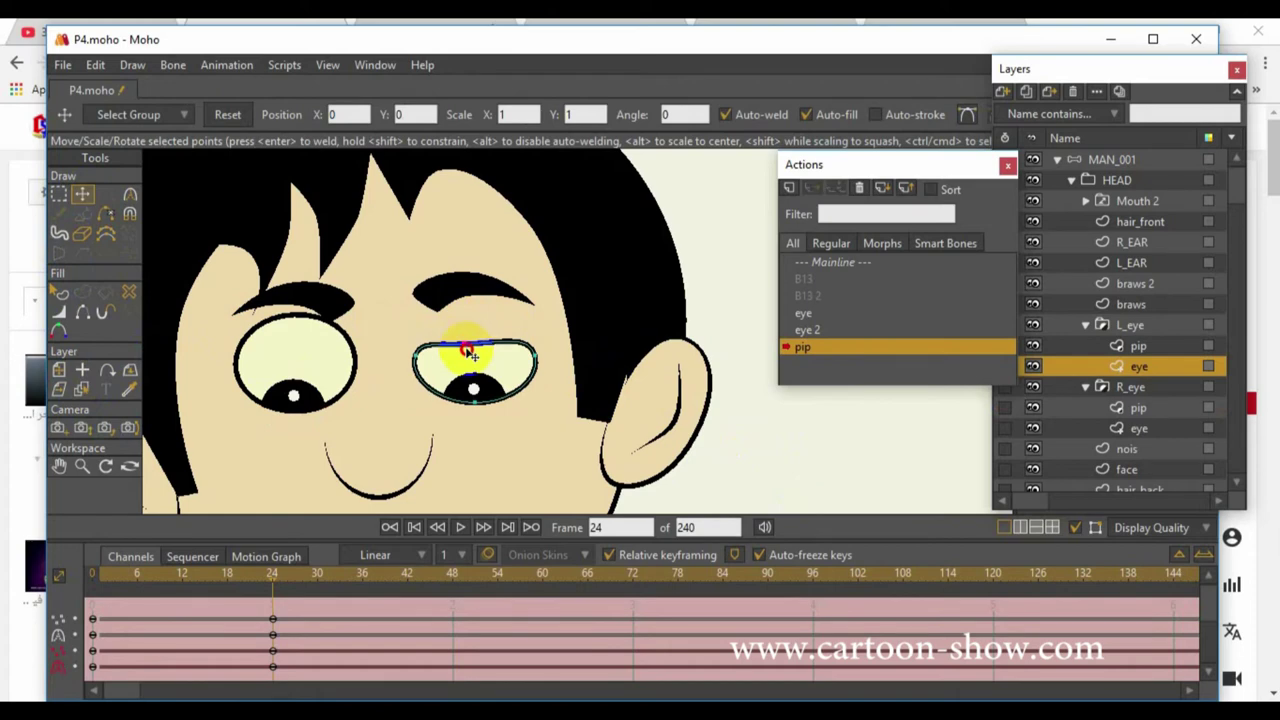
pyautogui.click(129, 194)
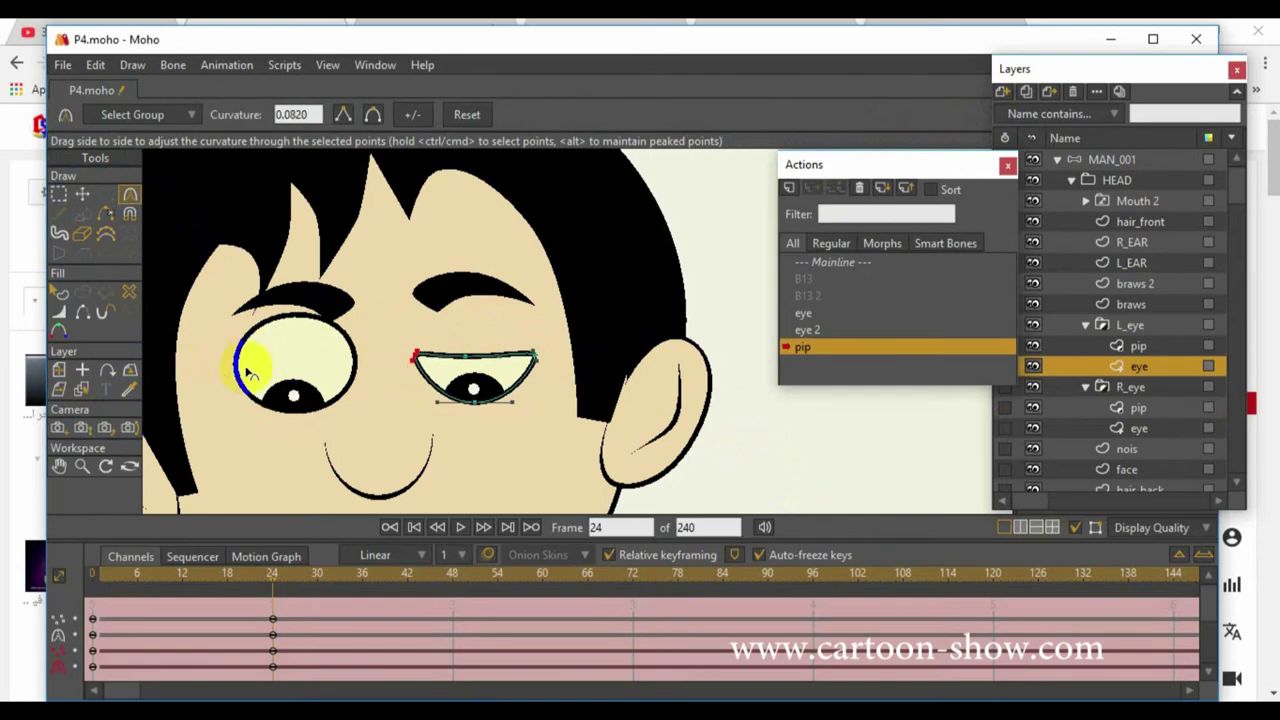
# Lower the upper outline of the R_eye eye shape and reduce its corner curvature to about 0.085 to match the other eye
pyautogui.click(82, 390)
pyautogui.click(340, 350)
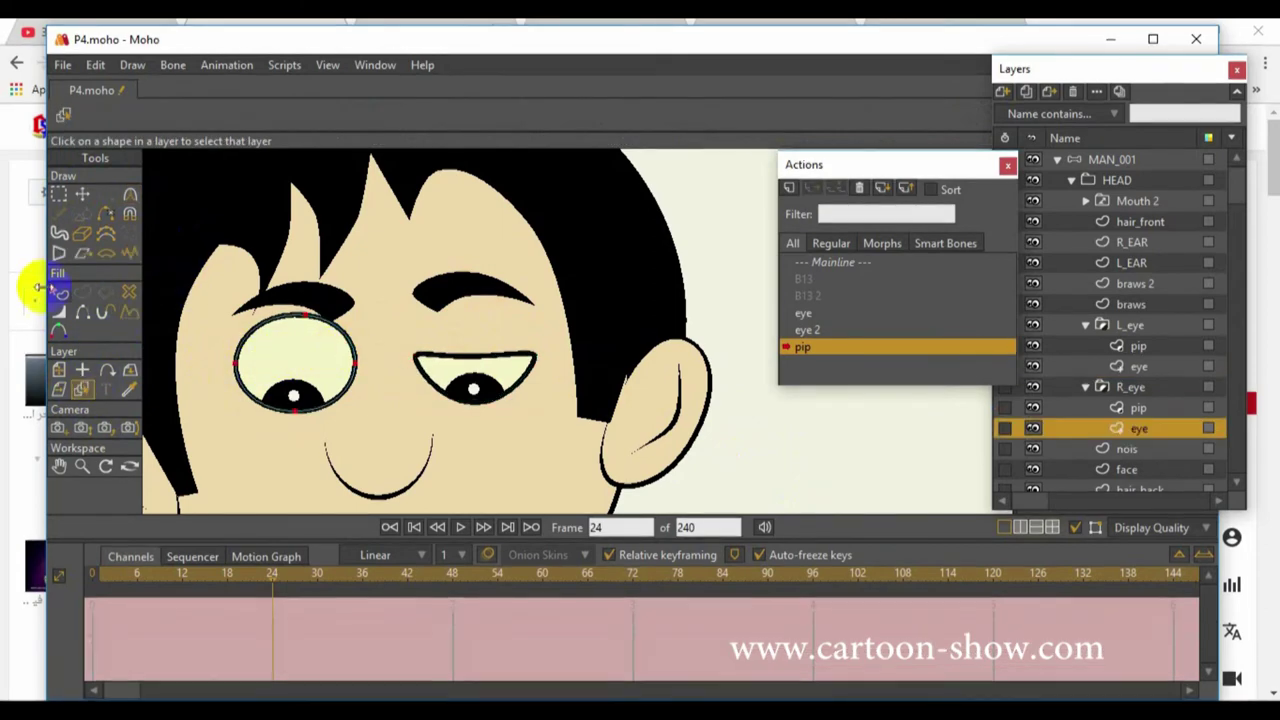
pyautogui.click(82, 194)
pyautogui.click(790, 443)
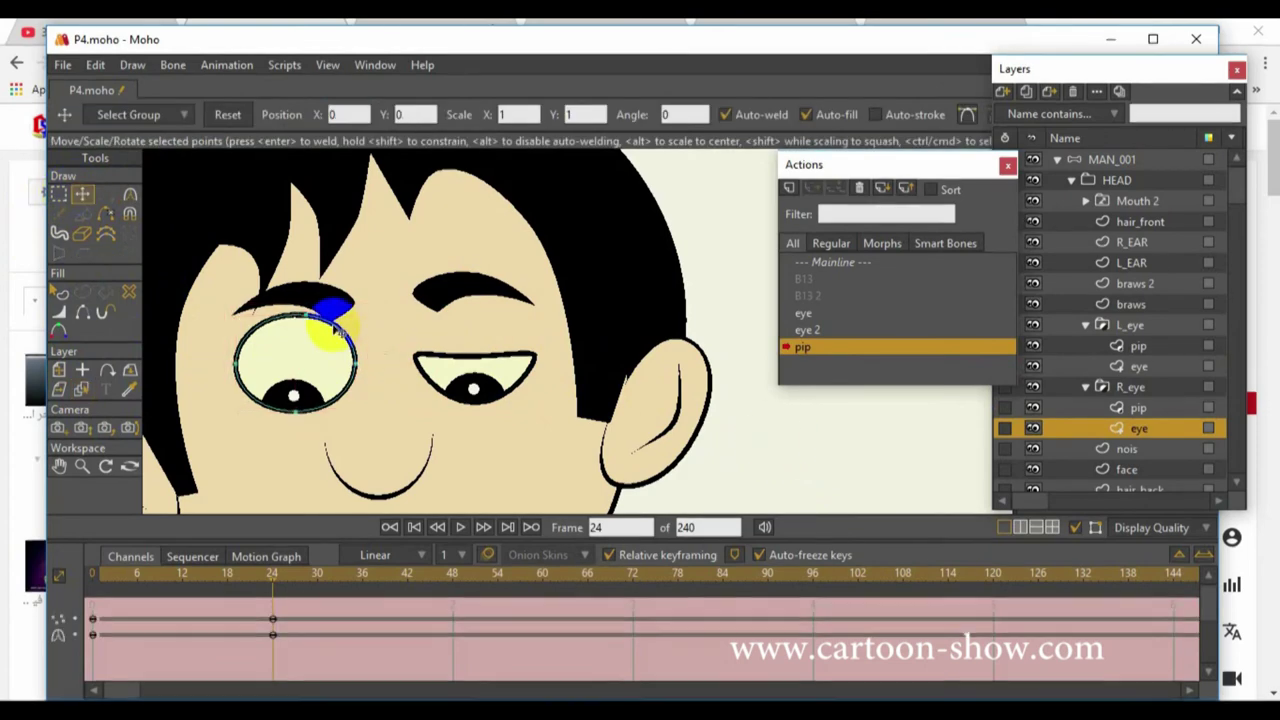
pyautogui.moveTo(322, 326); pyautogui.dragTo(298, 360)
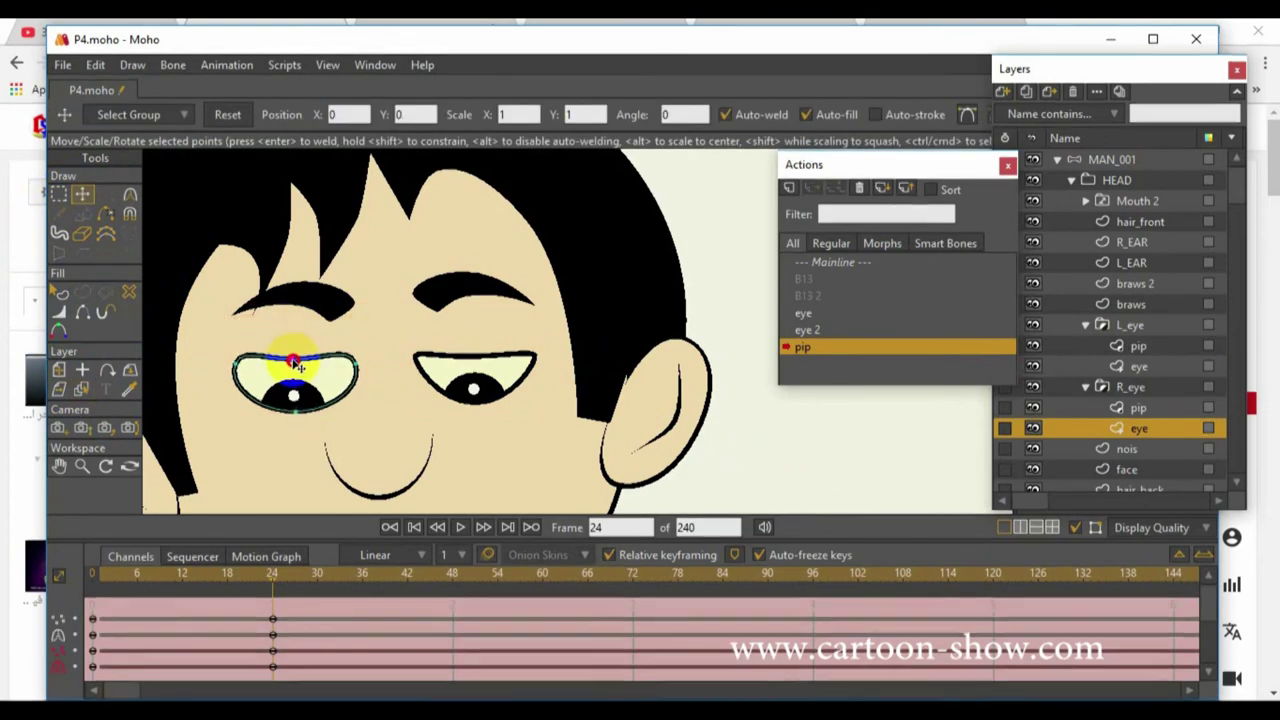
pyautogui.click(130, 195)
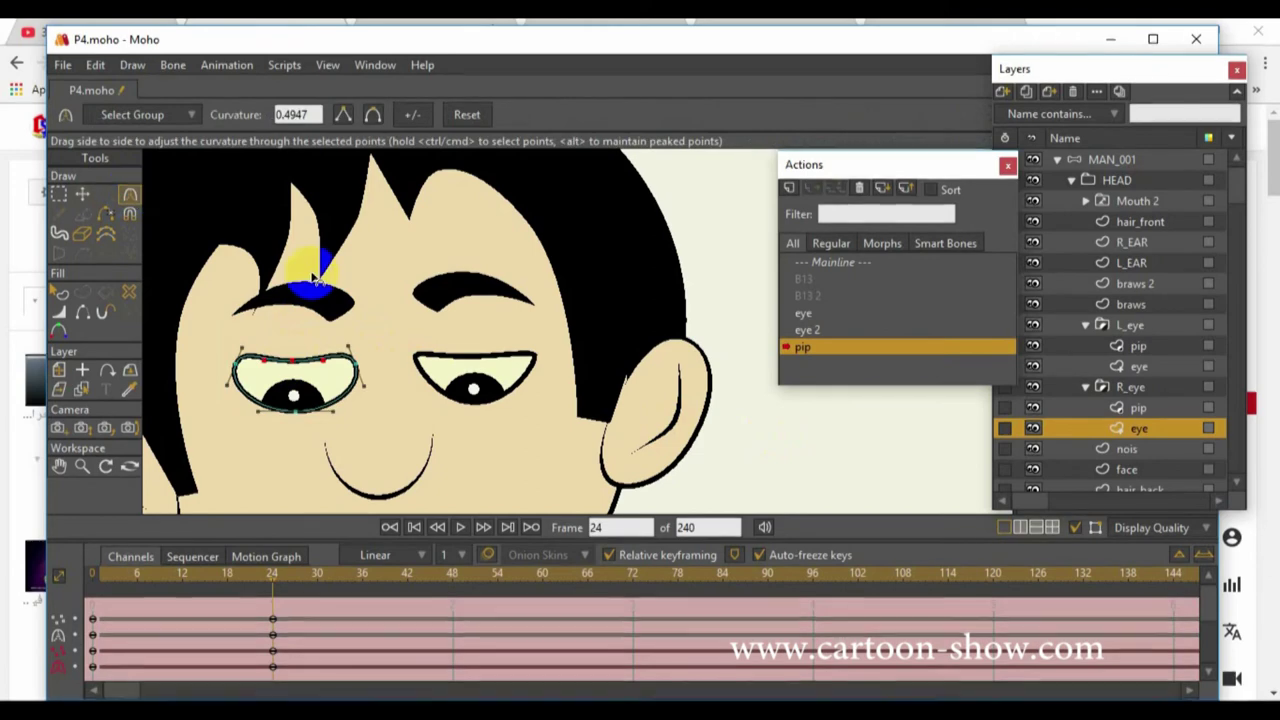
pyautogui.moveTo(360, 362); pyautogui.dragTo(140, 382)
pyautogui.moveTo(236, 358); pyautogui.dragTo(420, 400)
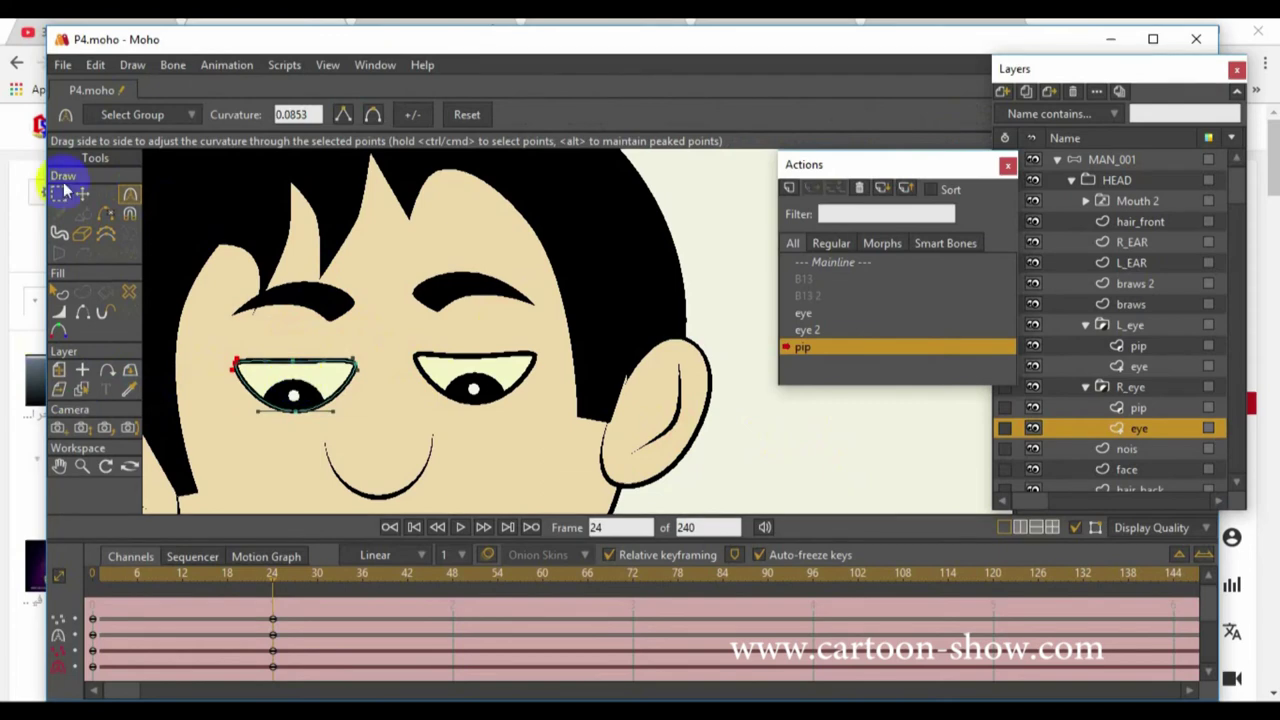
# Lower the braws eyebrow and tilt it so its inner end points down towards the nose
pyautogui.click(83, 390)
pyautogui.click(443, 293)
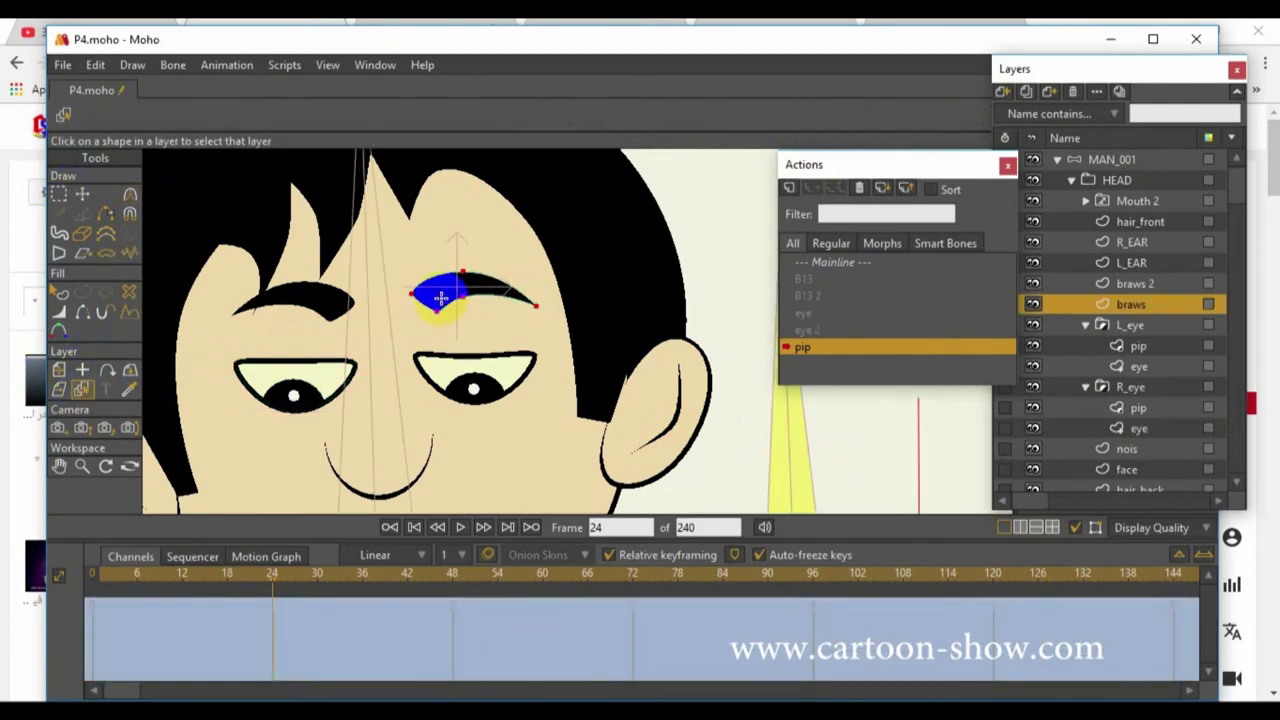
pyautogui.click(83, 232)
pyautogui.click(83, 193)
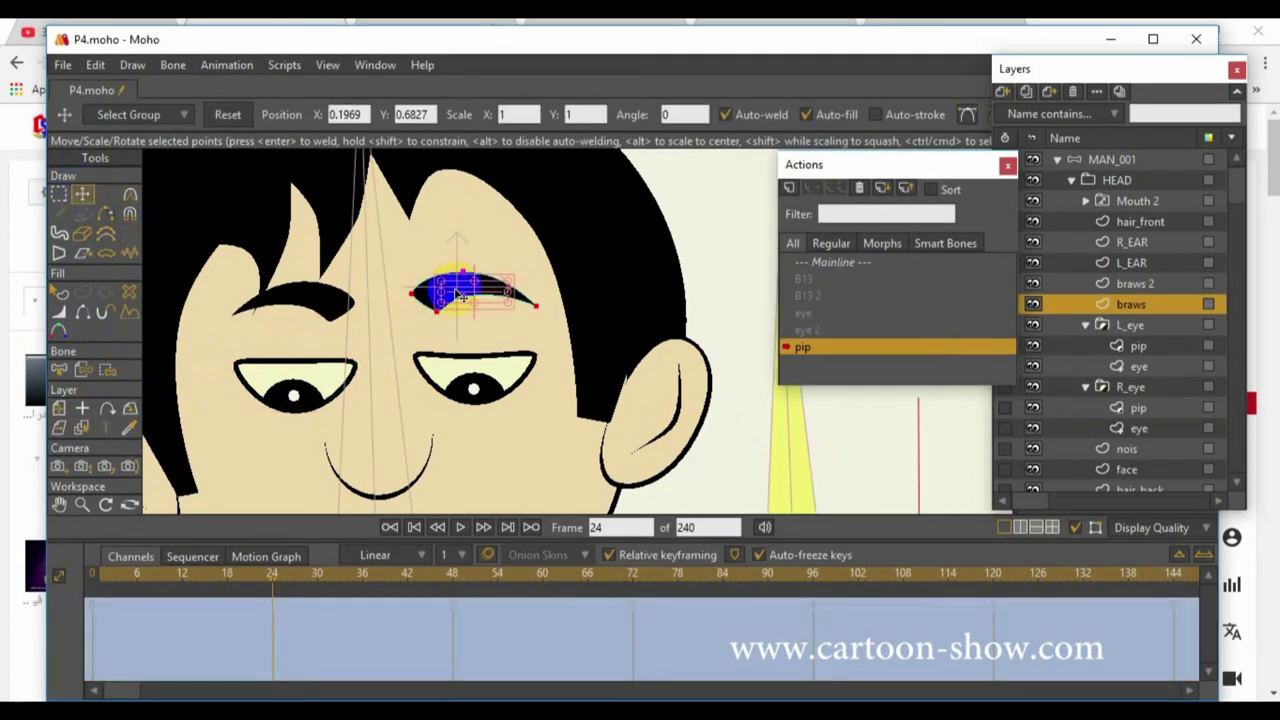
pyautogui.moveTo(462, 296); pyautogui.dragTo(462, 336)
pyautogui.click(675, 305)
pyautogui.moveTo(541, 336); pyautogui.dragTo(390, 317)
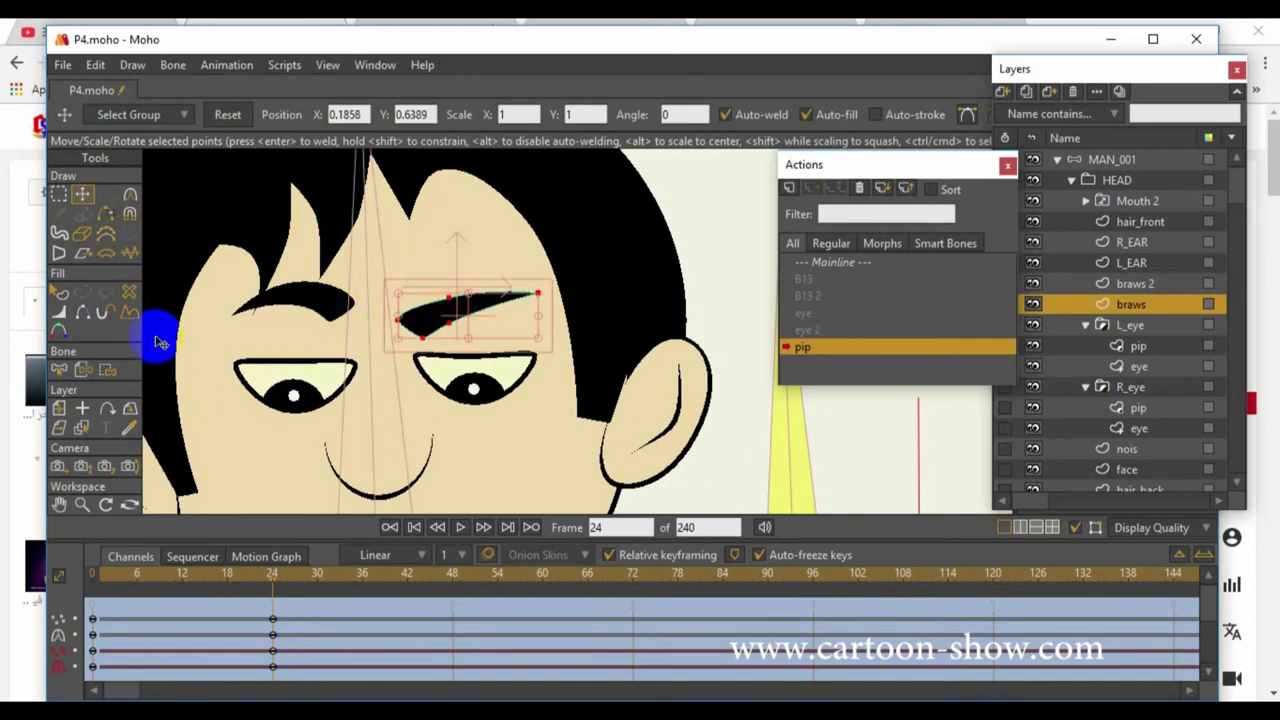
# Lower the braws 2 eyebrow and raise its outer tip to mirror the angry slant of the other brow
pyautogui.click(80, 430)
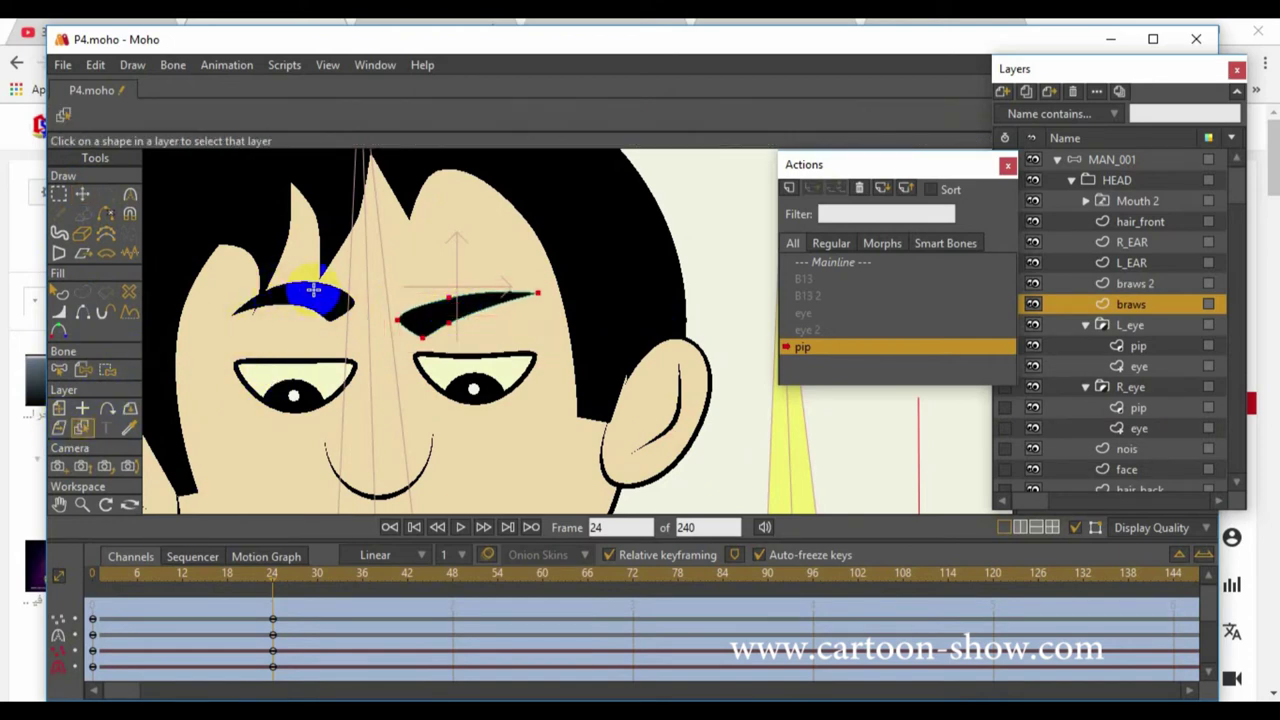
pyautogui.click(313, 290)
pyautogui.click(82, 196)
pyautogui.moveTo(289, 317); pyautogui.dragTo(313, 305)
pyautogui.click(250, 370)
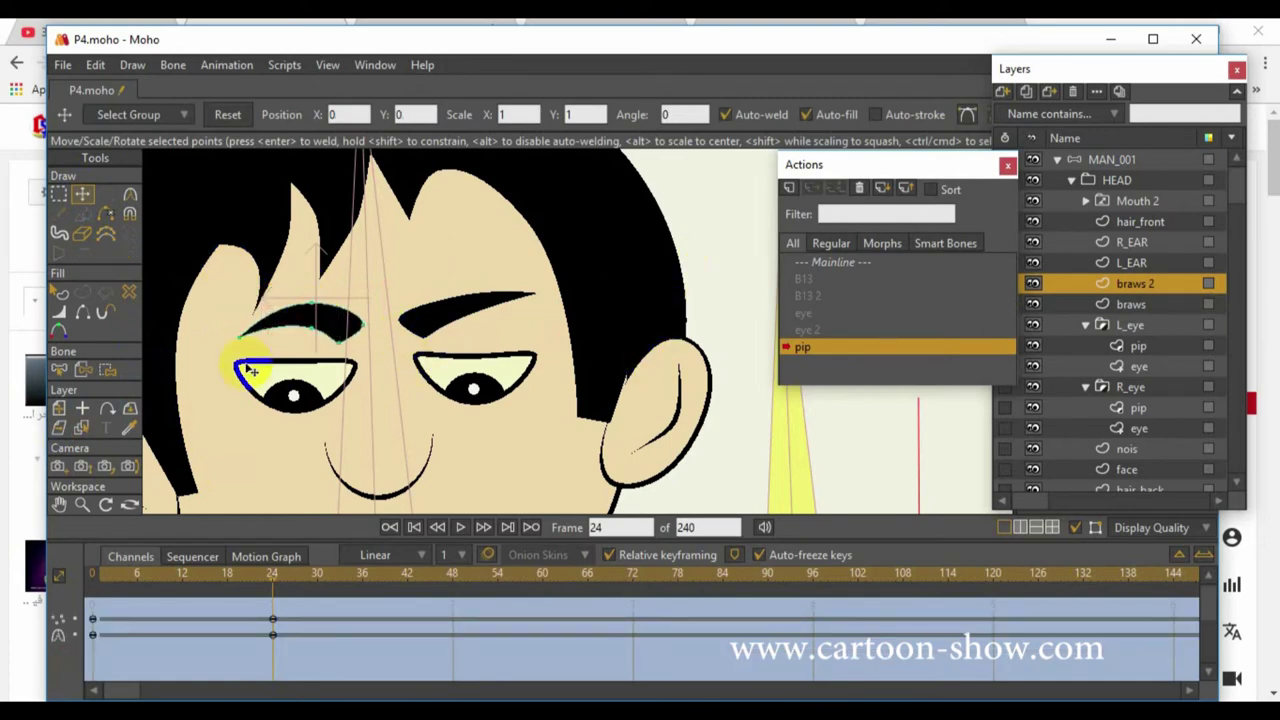
pyautogui.moveTo(255, 337); pyautogui.dragTo(234, 299)
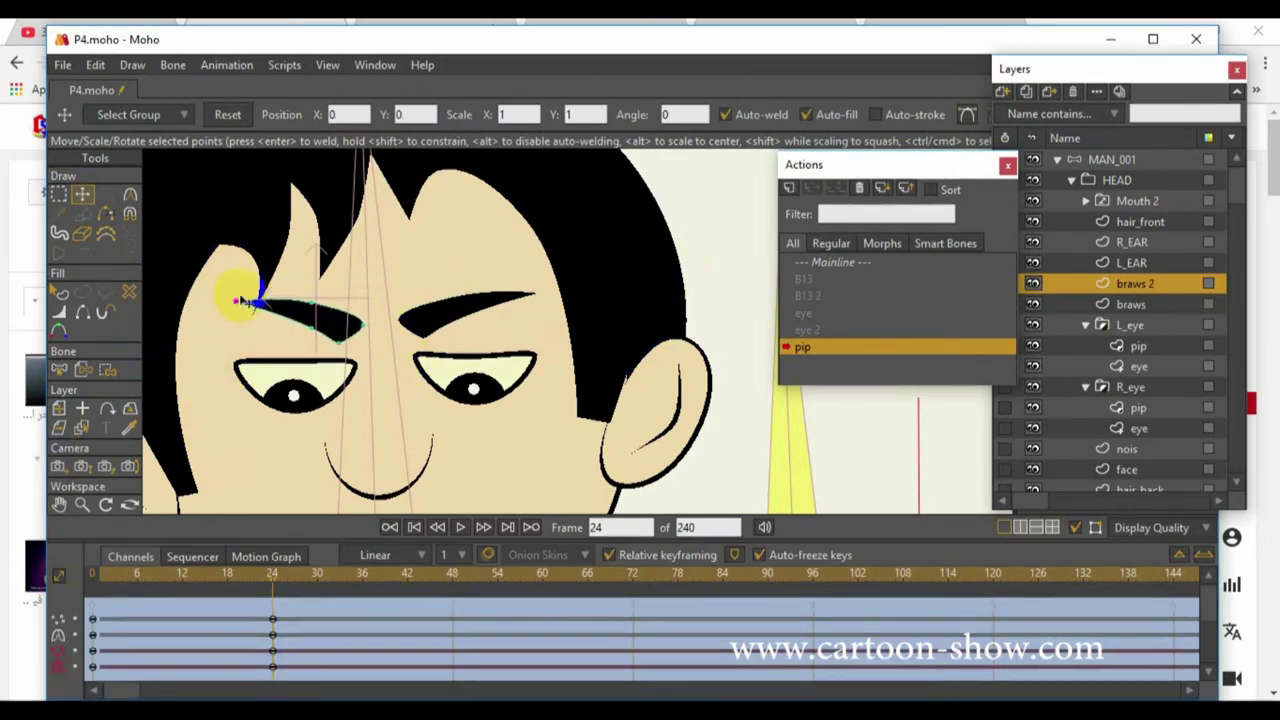
# Return to the Mainline, close the actions list and select the MAN_001 bone layer
pyautogui.click(810, 266)
pyautogui.click(828, 270)
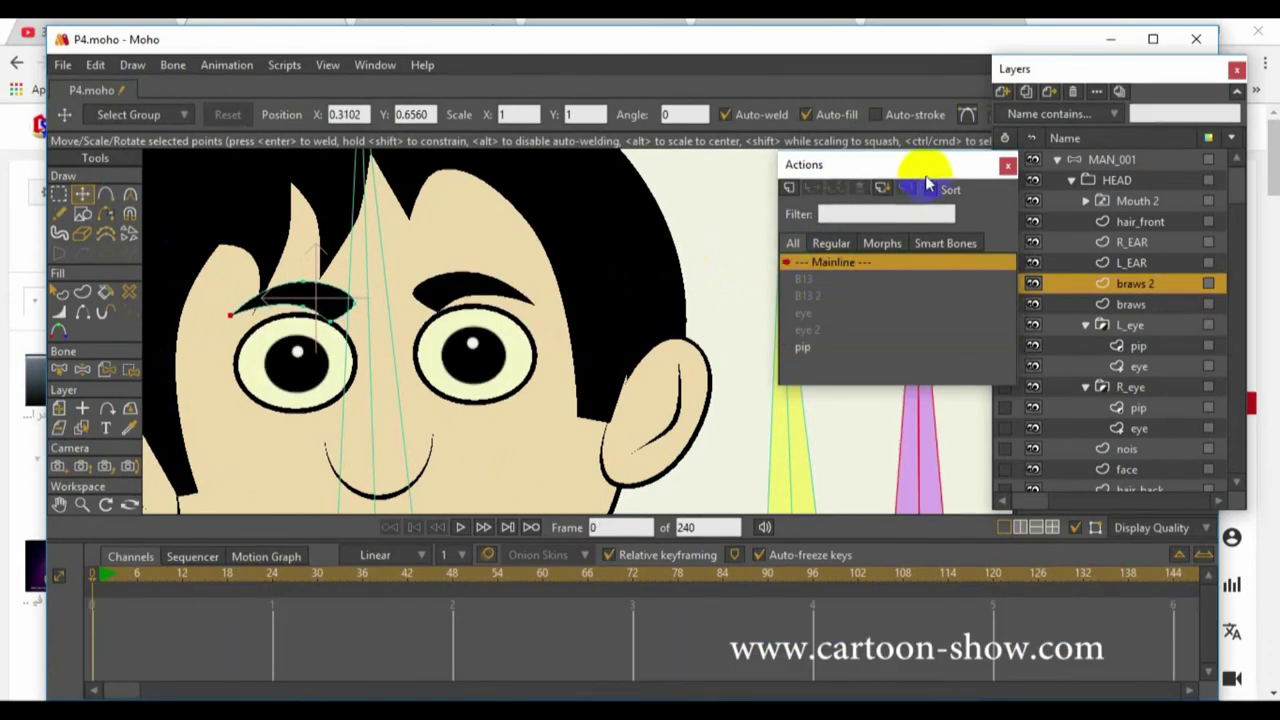
pyautogui.moveTo(915, 190); pyautogui.dragTo(891, 243)
pyautogui.click(965, 229)
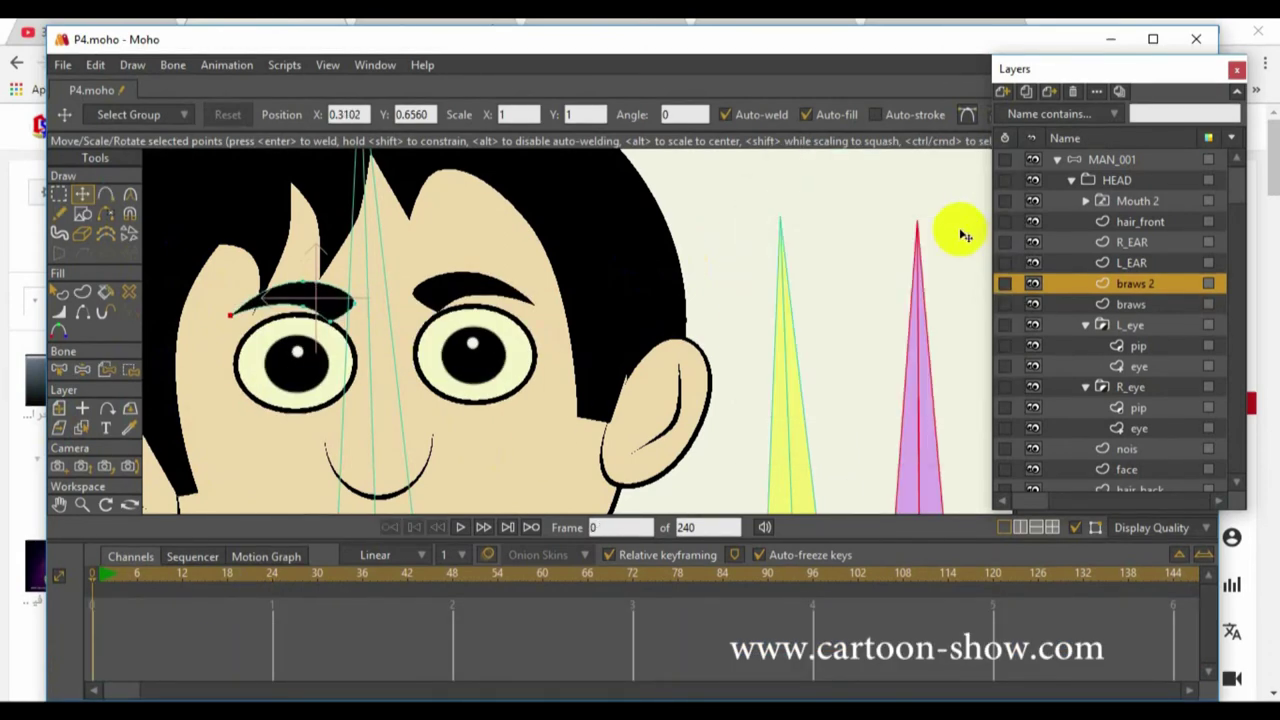
pyautogui.click(1112, 160)
pyautogui.scroll(-5, 806, 329)
pyautogui.scroll(3, 790, 340)
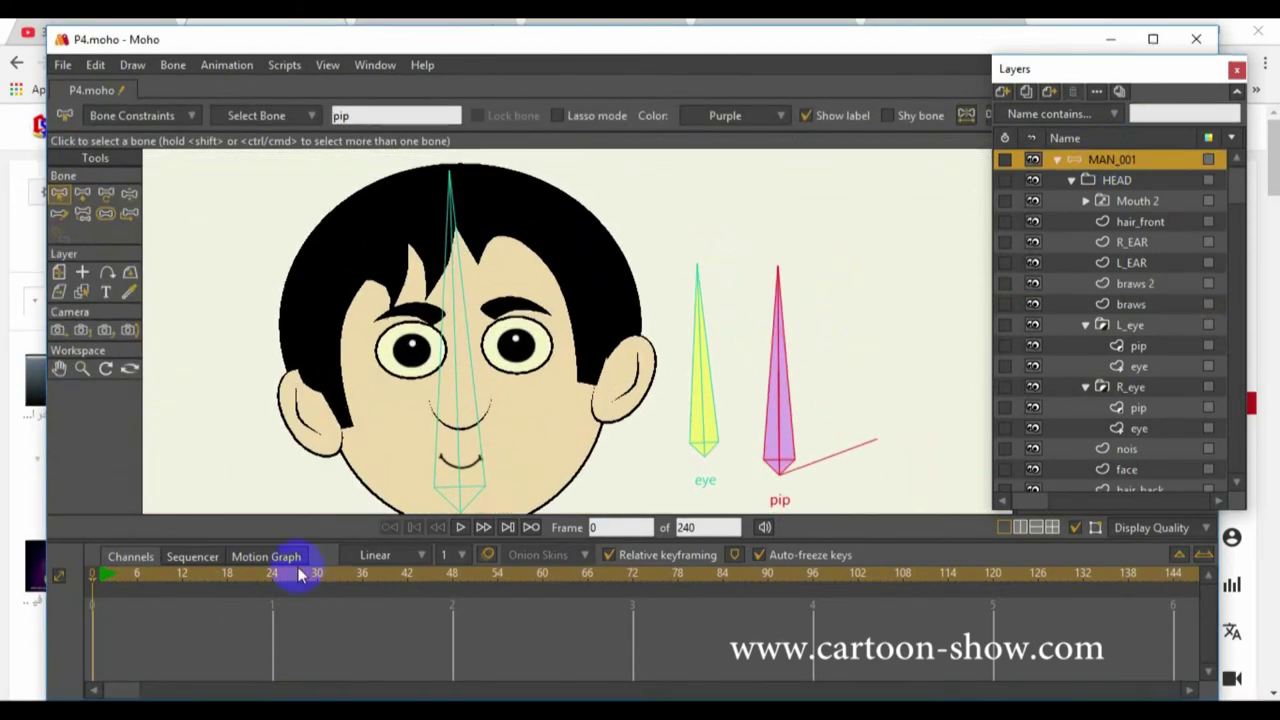
# Test the smart bones on the Mainline by keying the pip bone at frame 12 and rotating the pip and eye bones at frame 18
pyautogui.moveTo(138, 585); pyautogui.dragTo(182, 584)
pyautogui.click(790, 475)
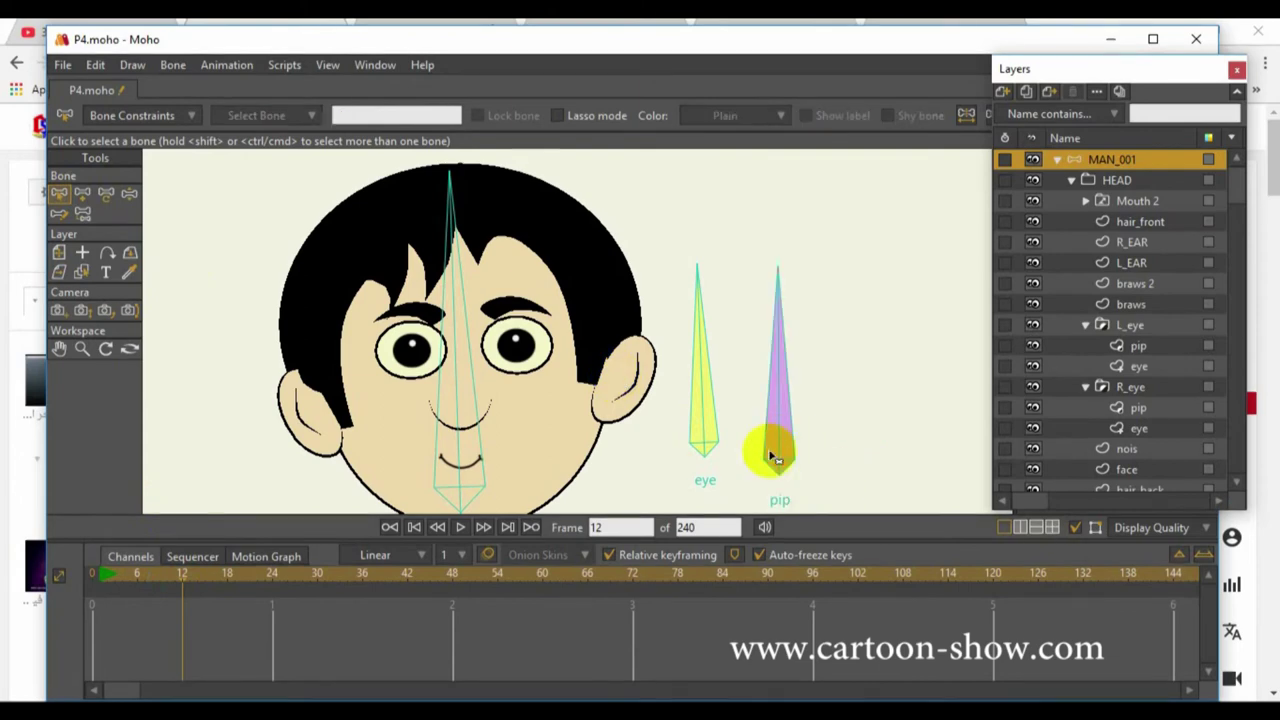
pyautogui.click(106, 193)
pyautogui.moveTo(752, 420); pyautogui.dragTo(775, 432)
pyautogui.click(228, 574)
pyautogui.click(678, 366)
pyautogui.click(783, 340)
pyautogui.moveTo(783, 340); pyautogui.dragTo(870, 460)
pyautogui.click(694, 363)
pyautogui.moveTo(694, 363); pyautogui.dragTo(863, 451)
pyautogui.moveTo(843, 400); pyautogui.dragTo(763, 361)
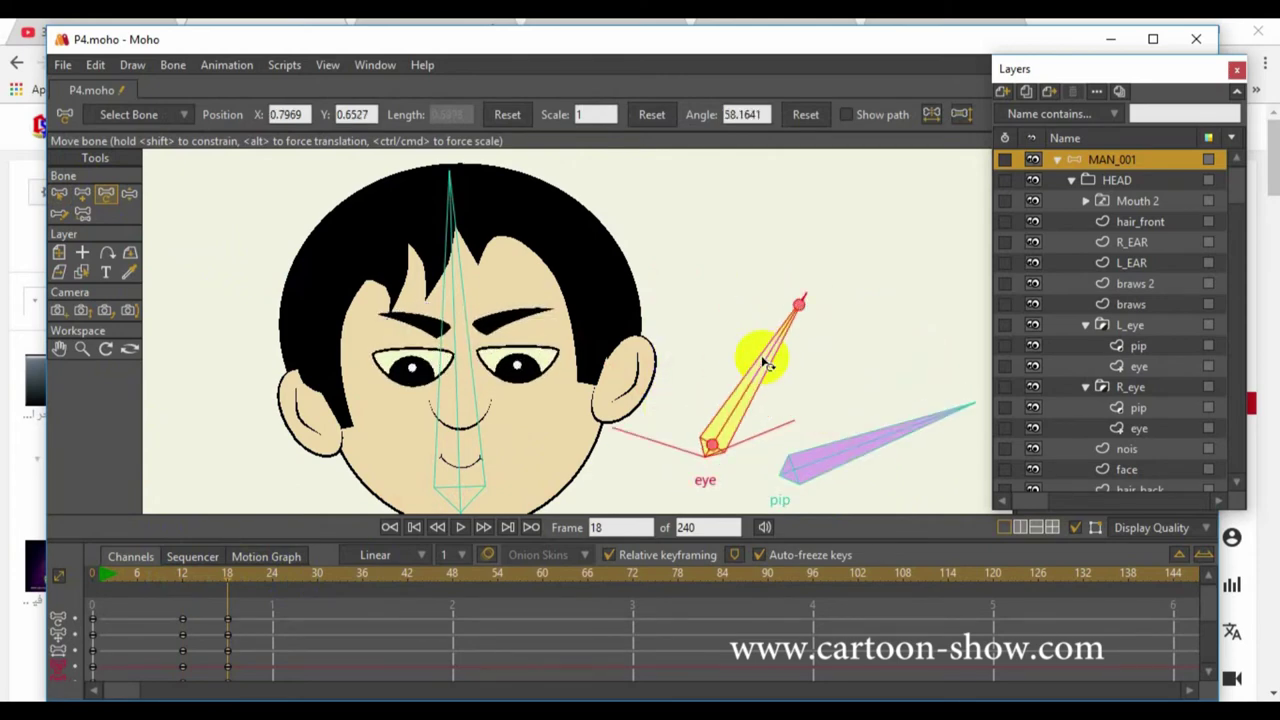
# Test the torso bone at frame 18 by rotating it slightly with the Transform Bone tool
pyautogui.scroll(-4, 760, 340)
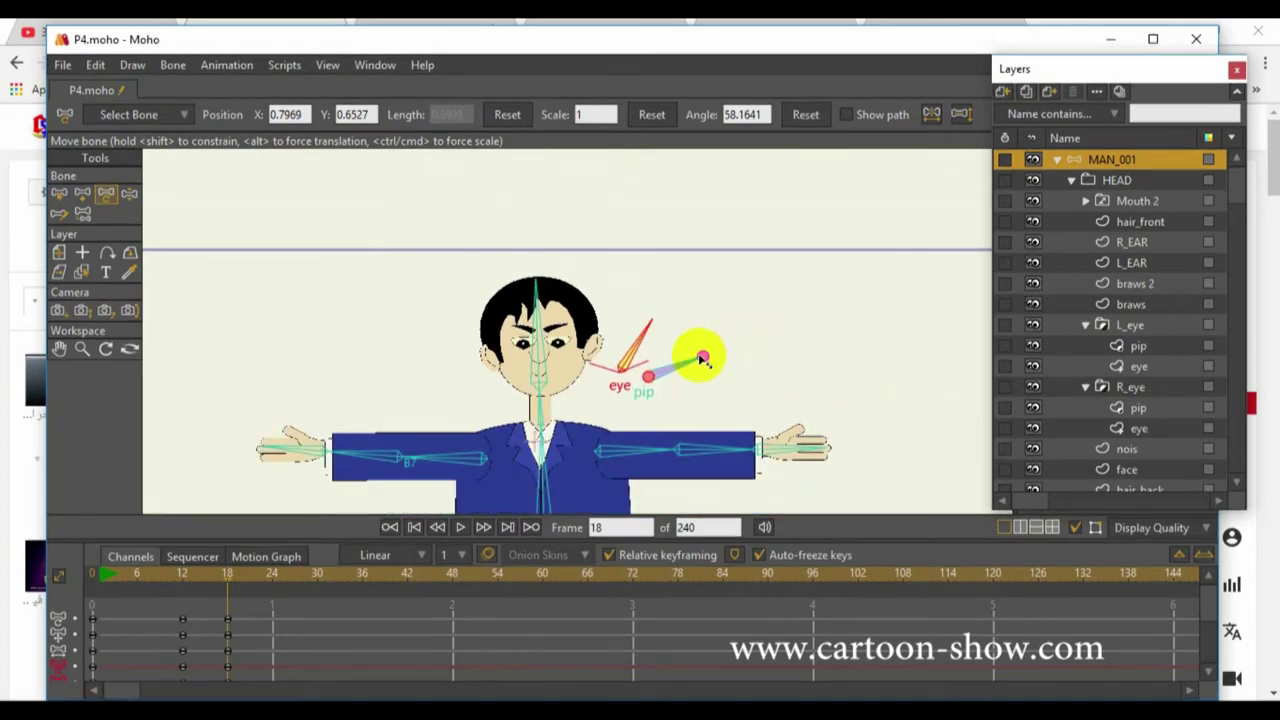
pyautogui.press('Down')
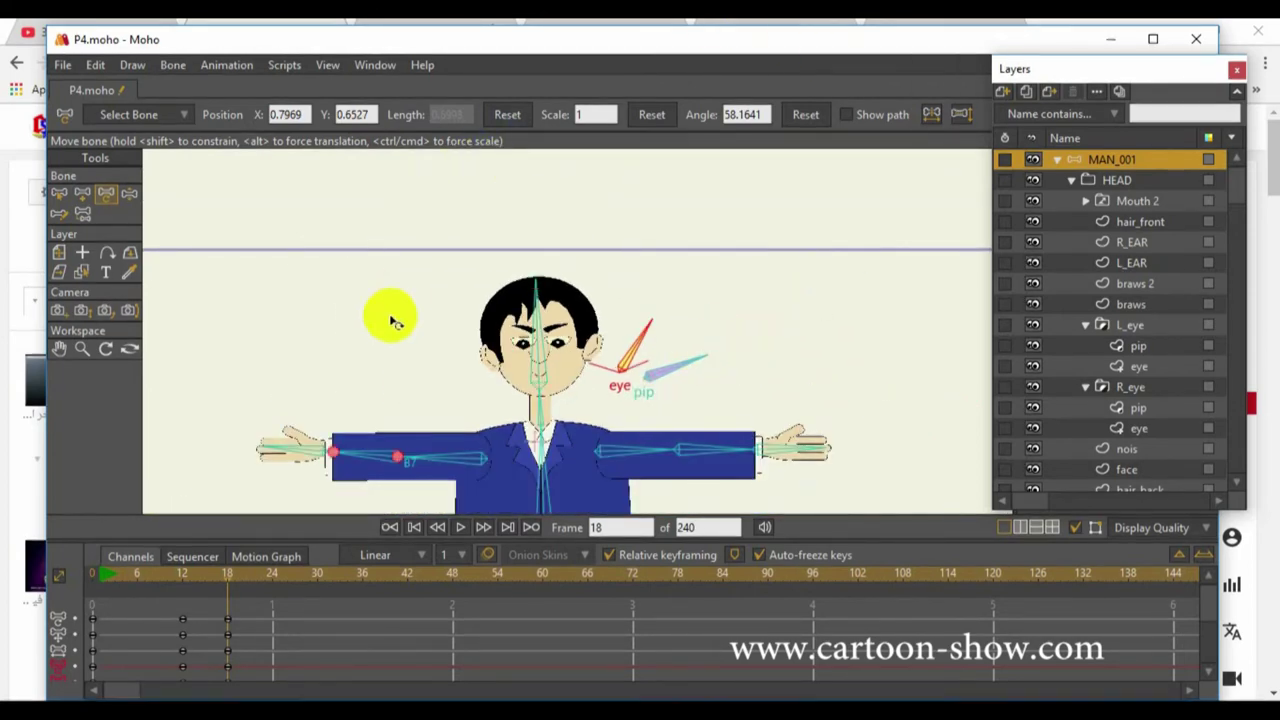
pyautogui.click(59, 348)
pyautogui.moveTo(278, 302); pyautogui.dragTo(298, 224)
pyautogui.scroll(-3, 302, 240)
pyautogui.scroll(2, 313, 258)
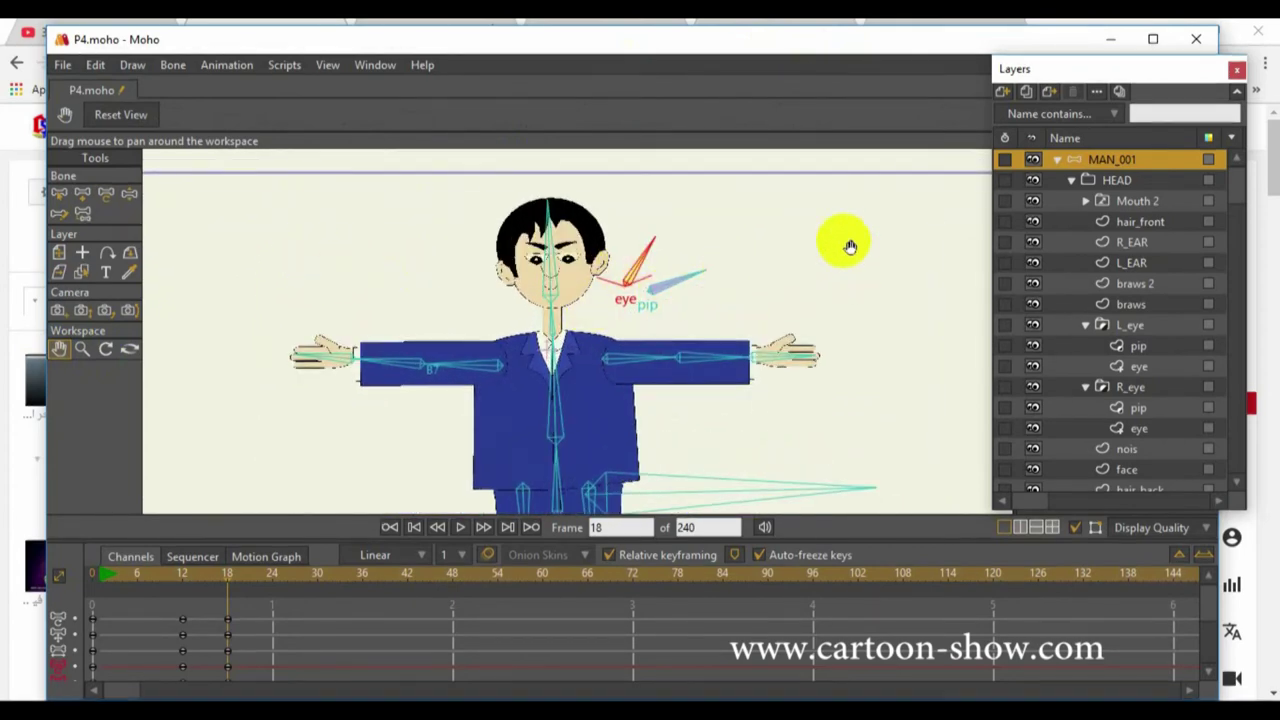
pyautogui.click(59, 193)
pyautogui.click(424, 366)
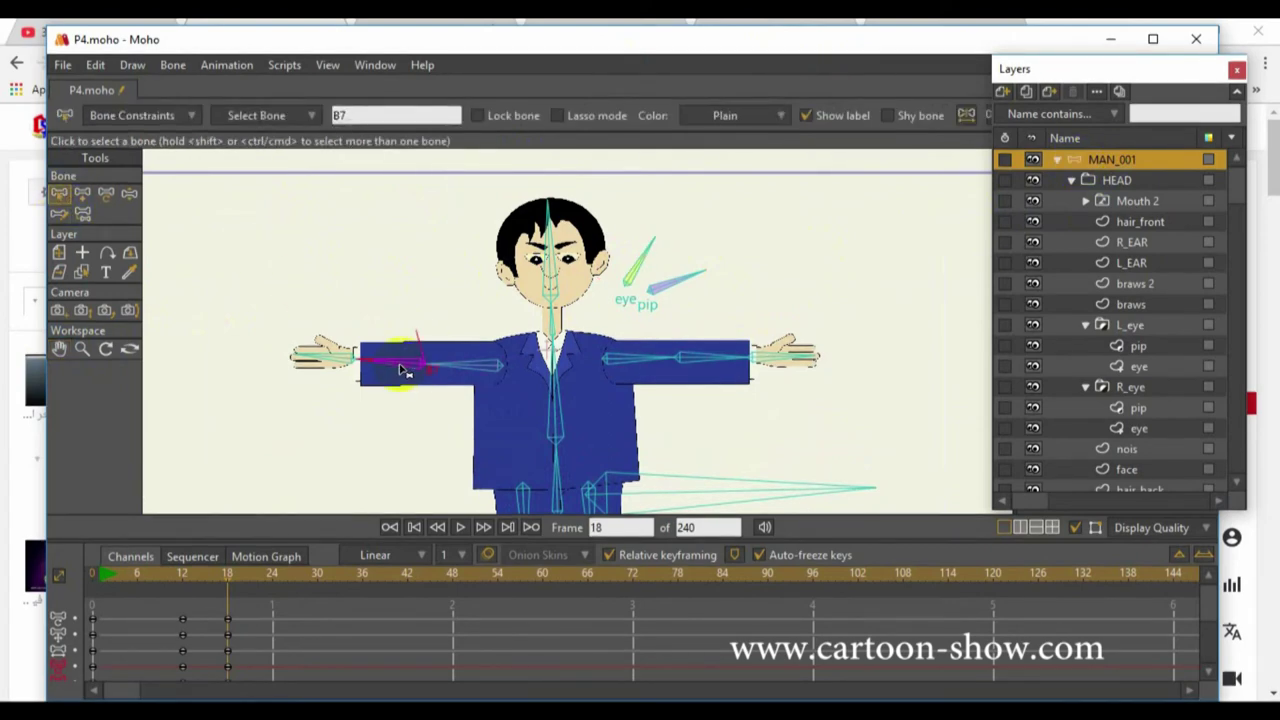
pyautogui.click(632, 362)
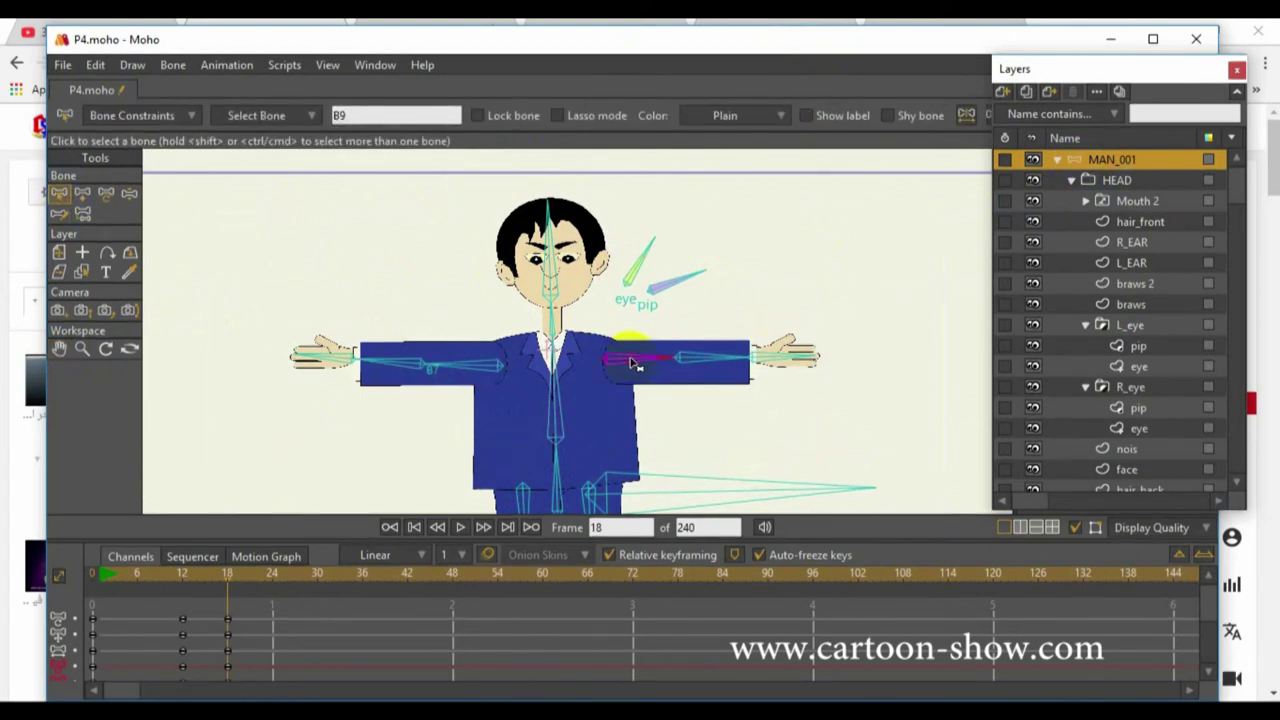
pyautogui.click(556, 420)
pyautogui.click(105, 195)
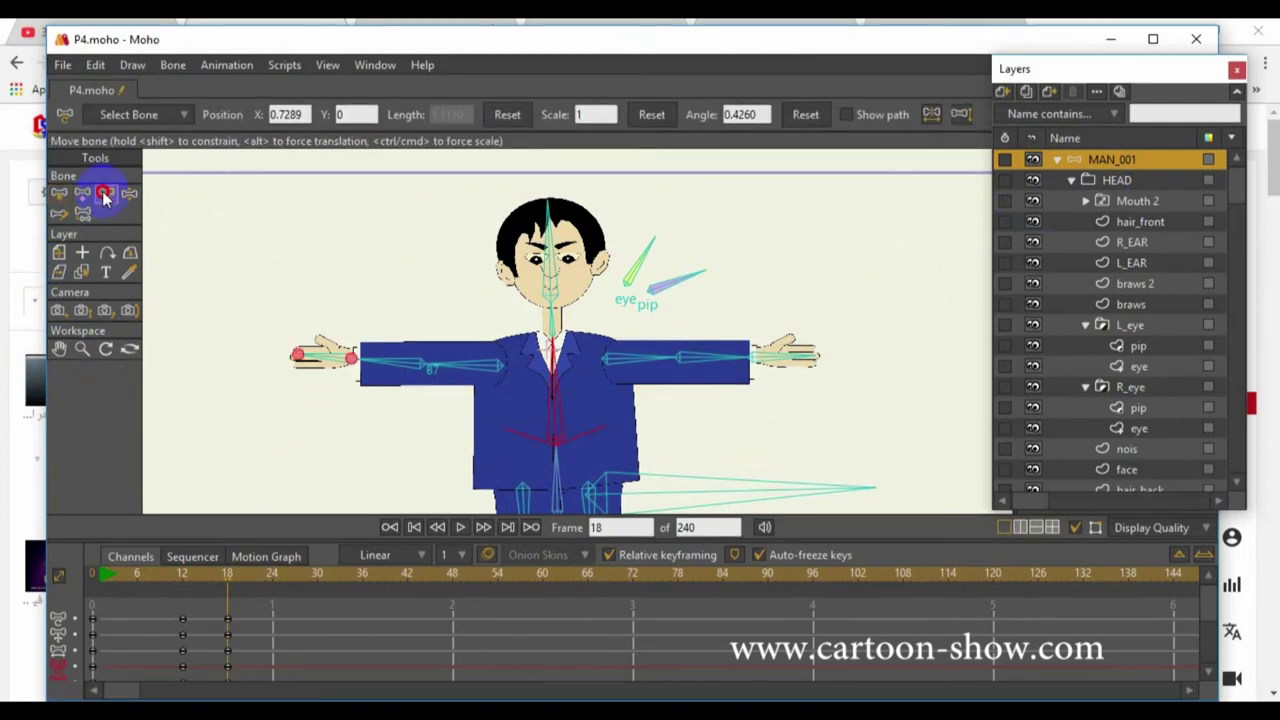
pyautogui.moveTo(547, 380); pyautogui.dragTo(544, 338)
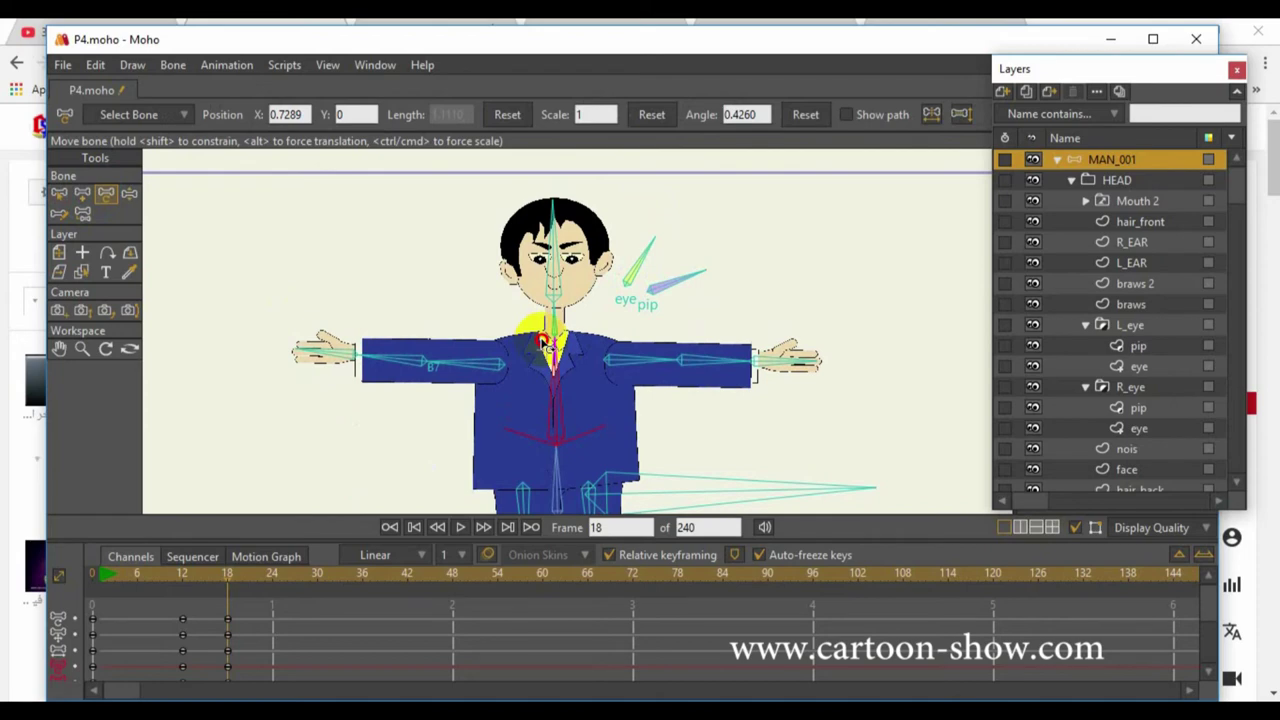
pyautogui.click(58, 349)
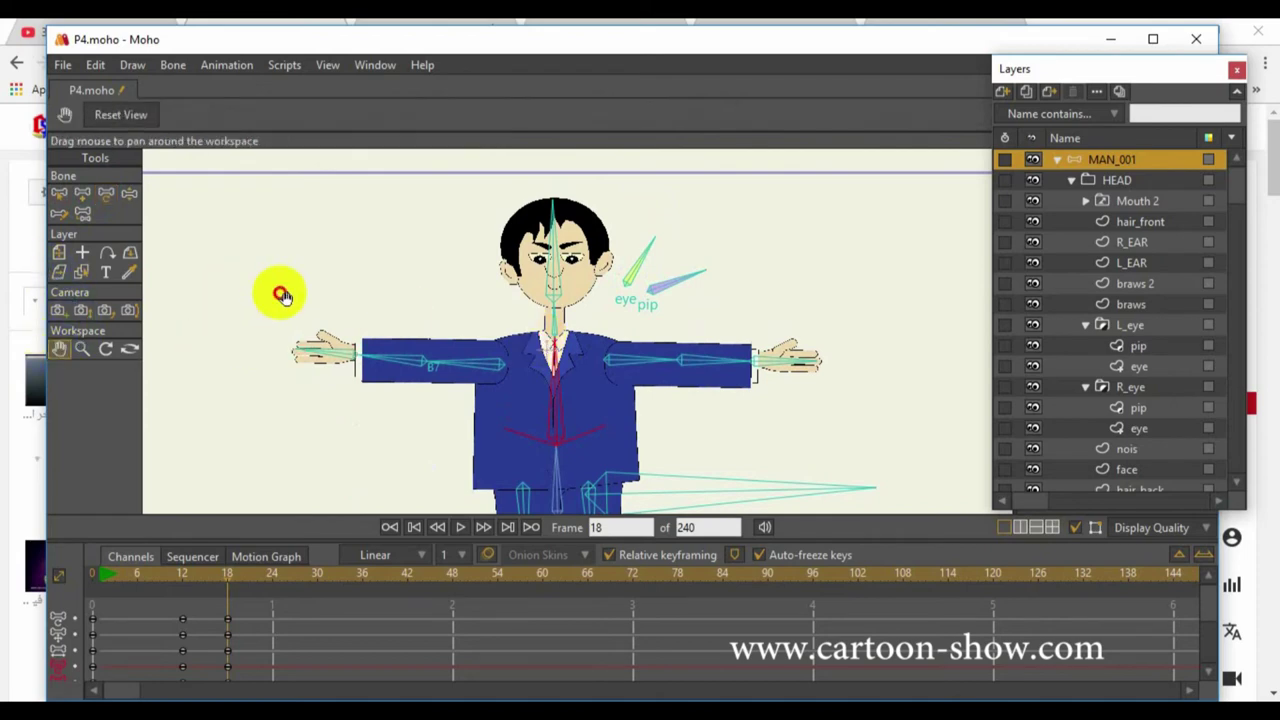
# Return to frame 0, delete the test keyframes at frames 12 and 18, and collapse the MAN_001 layer
pyautogui.moveTo(222, 578); pyautogui.dragTo(10, 600)
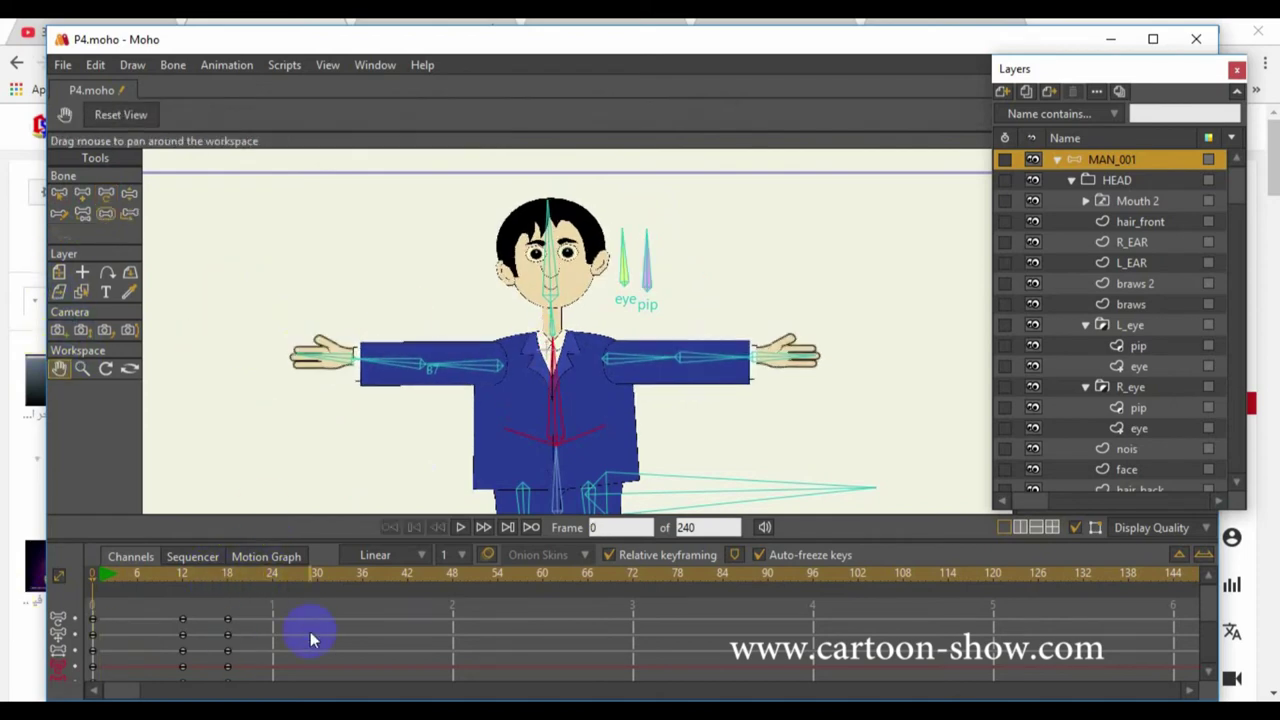
pyautogui.moveTo(300, 604); pyautogui.dragTo(166, 690)
pyautogui.press('Delete')
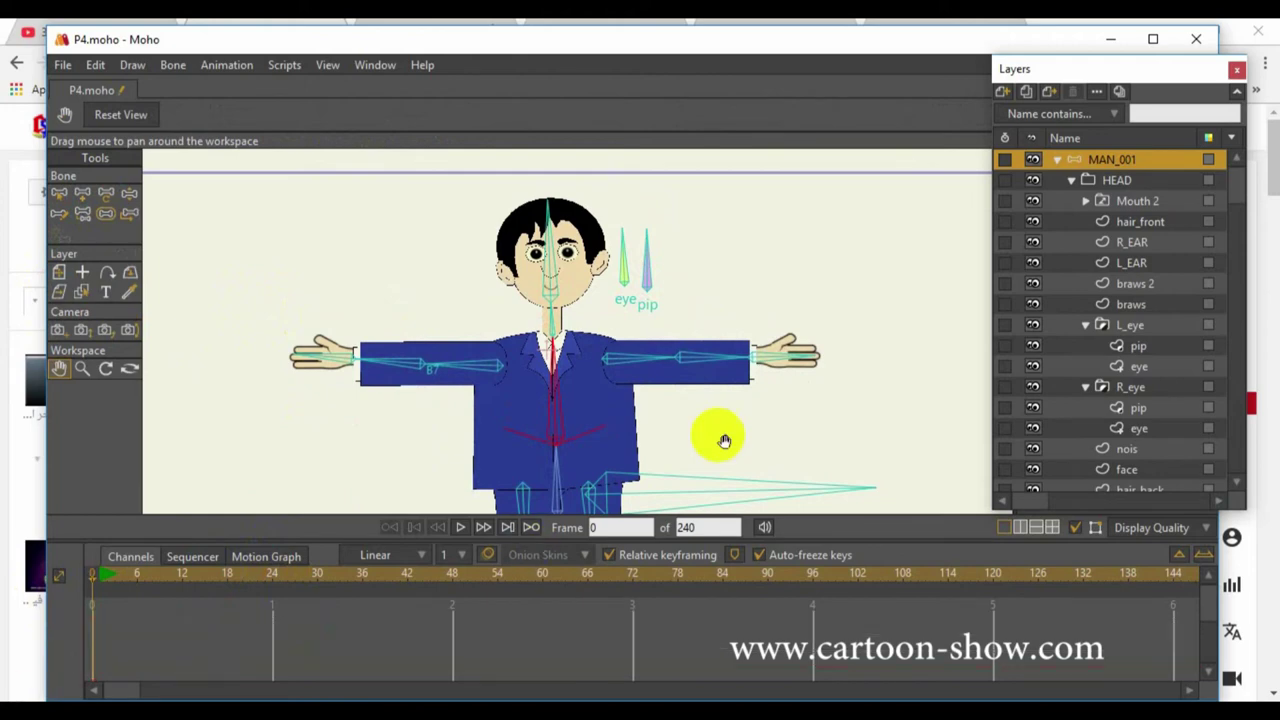
pyautogui.click(1058, 160)
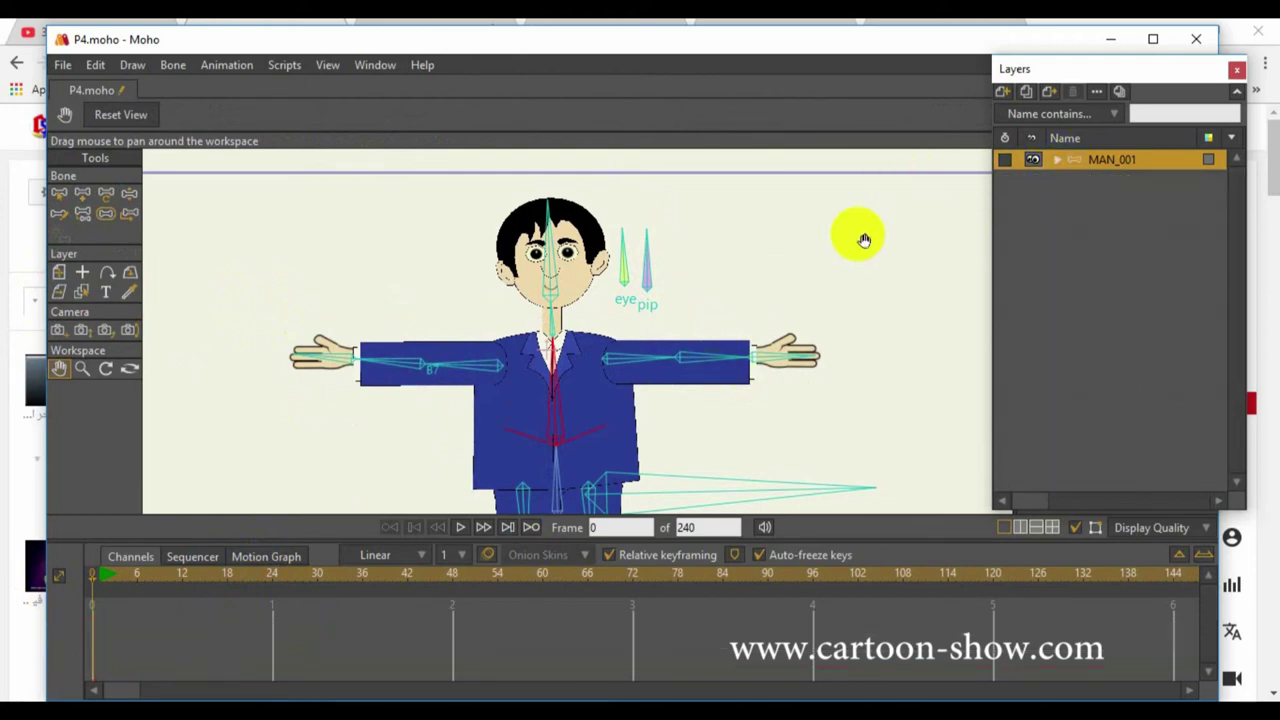
# Add an upright bone beside the pip bone, name it turn and check its bone strength
pyautogui.click(59, 193)
pyautogui.click(83, 193)
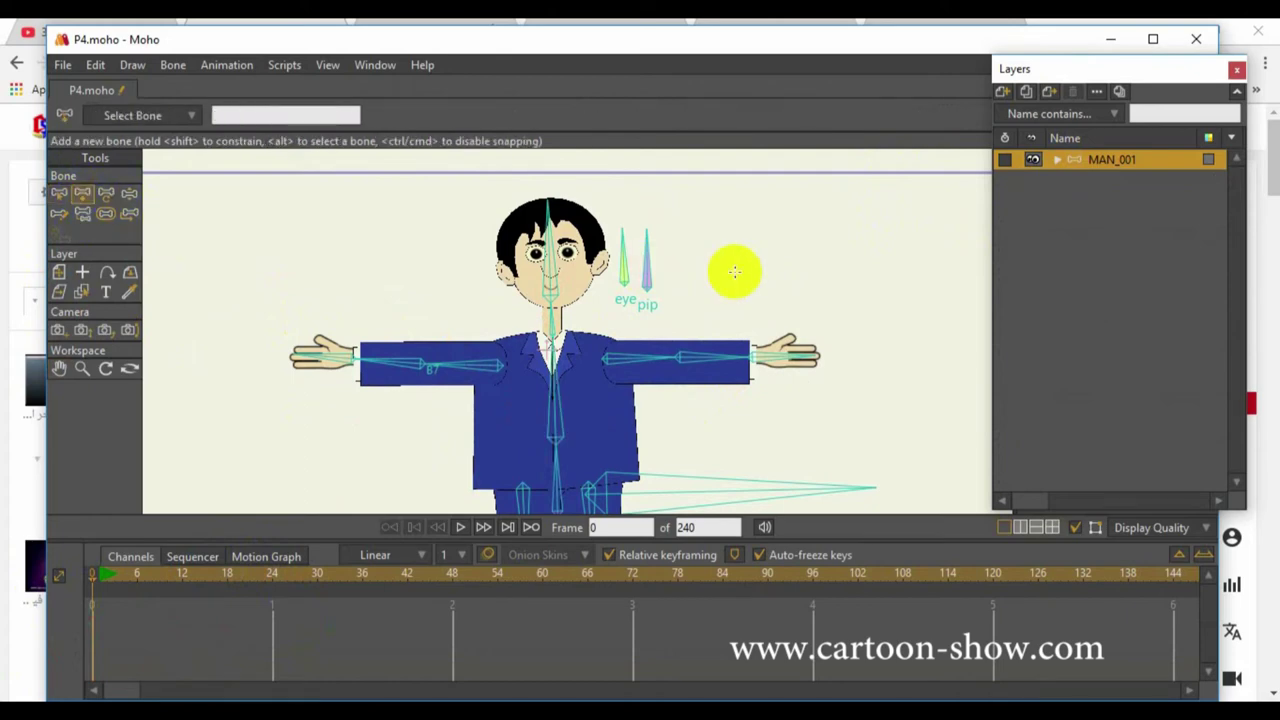
pyautogui.moveTo(683, 280); pyautogui.dragTo(683, 210)
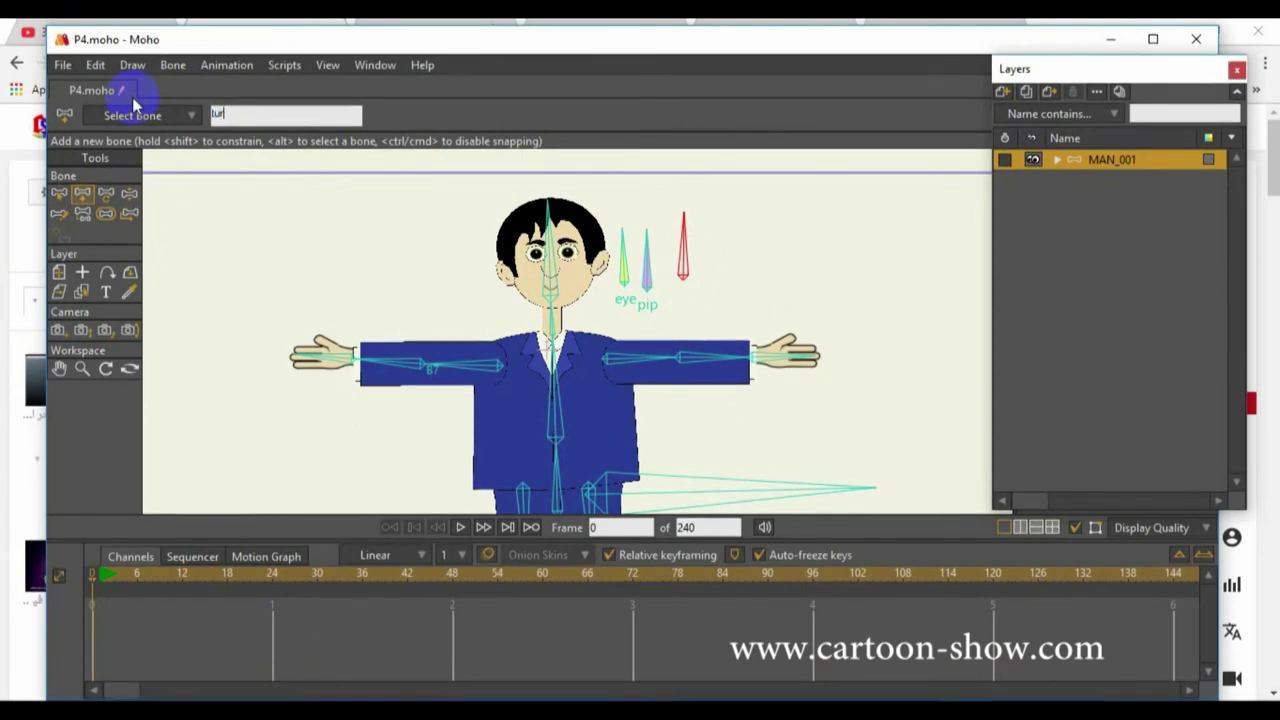
pyautogui.click(60, 193)
pyautogui.click(107, 215)
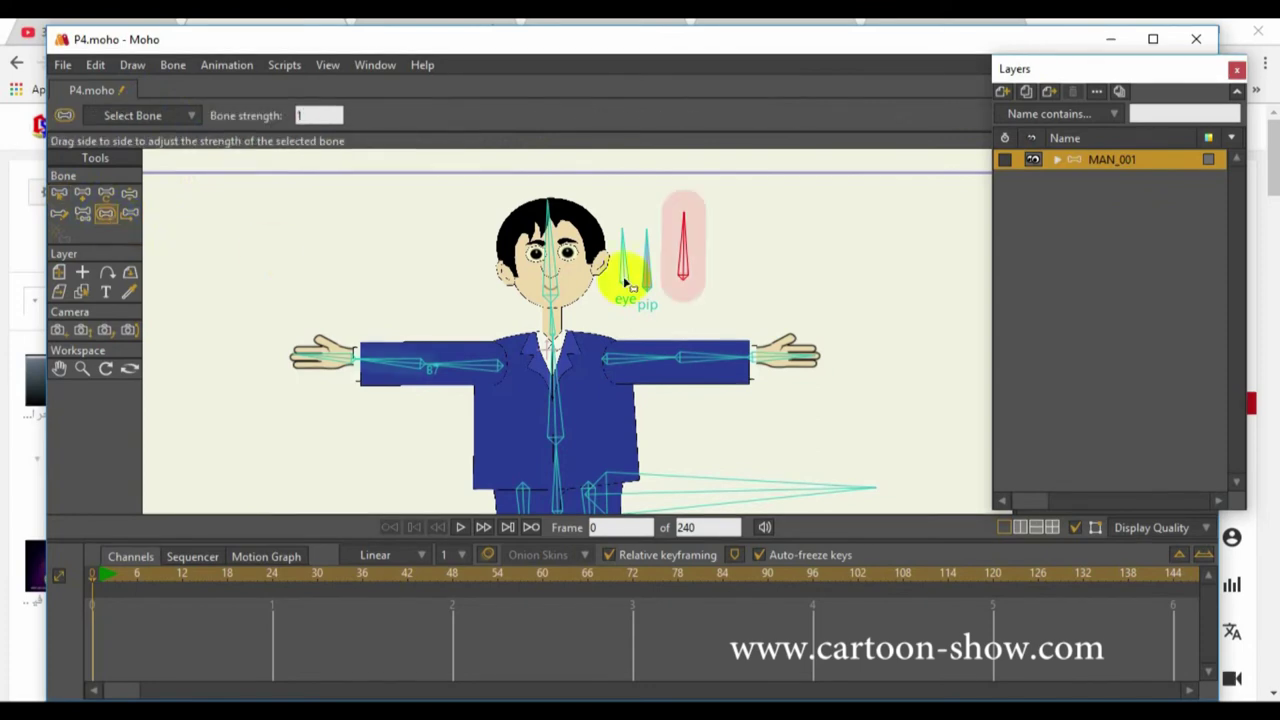
pyautogui.click(60, 193)
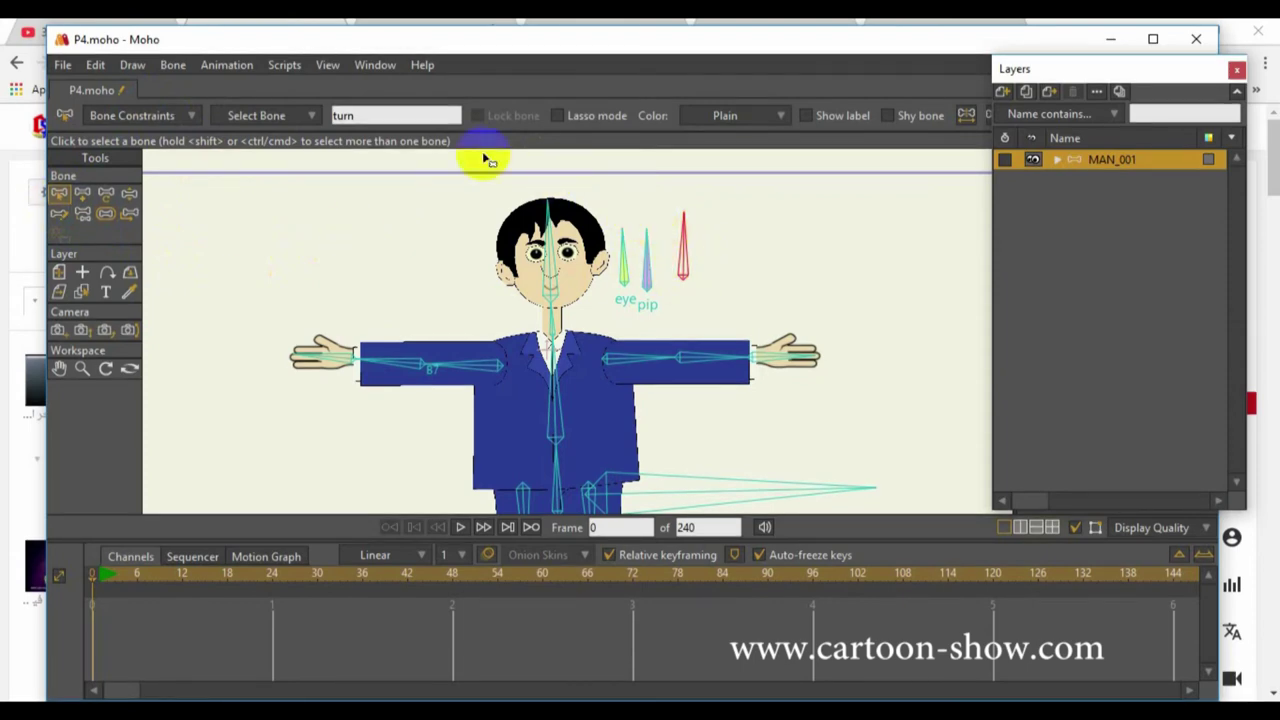
# Make a smart bone dial named turn from -90 to 90 degrees over 100 frames, with separate actions for positive and negative angles
pyautogui.click(174, 66)
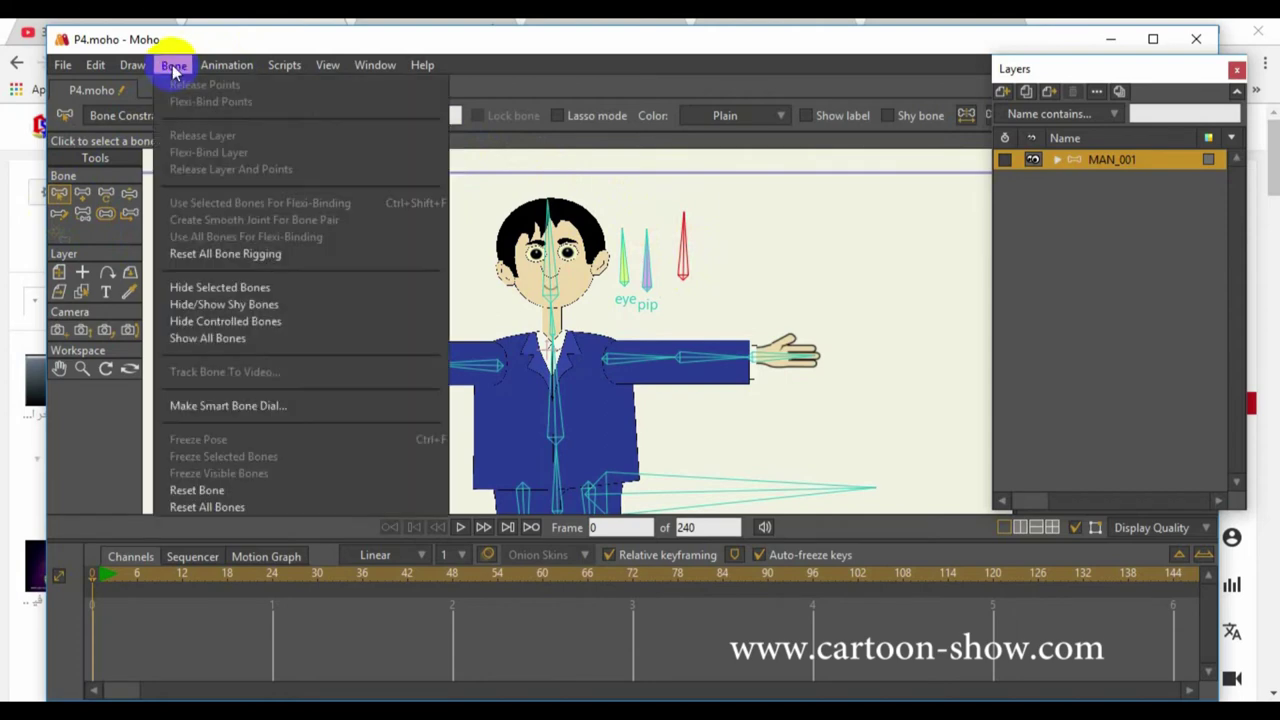
pyautogui.click(239, 406)
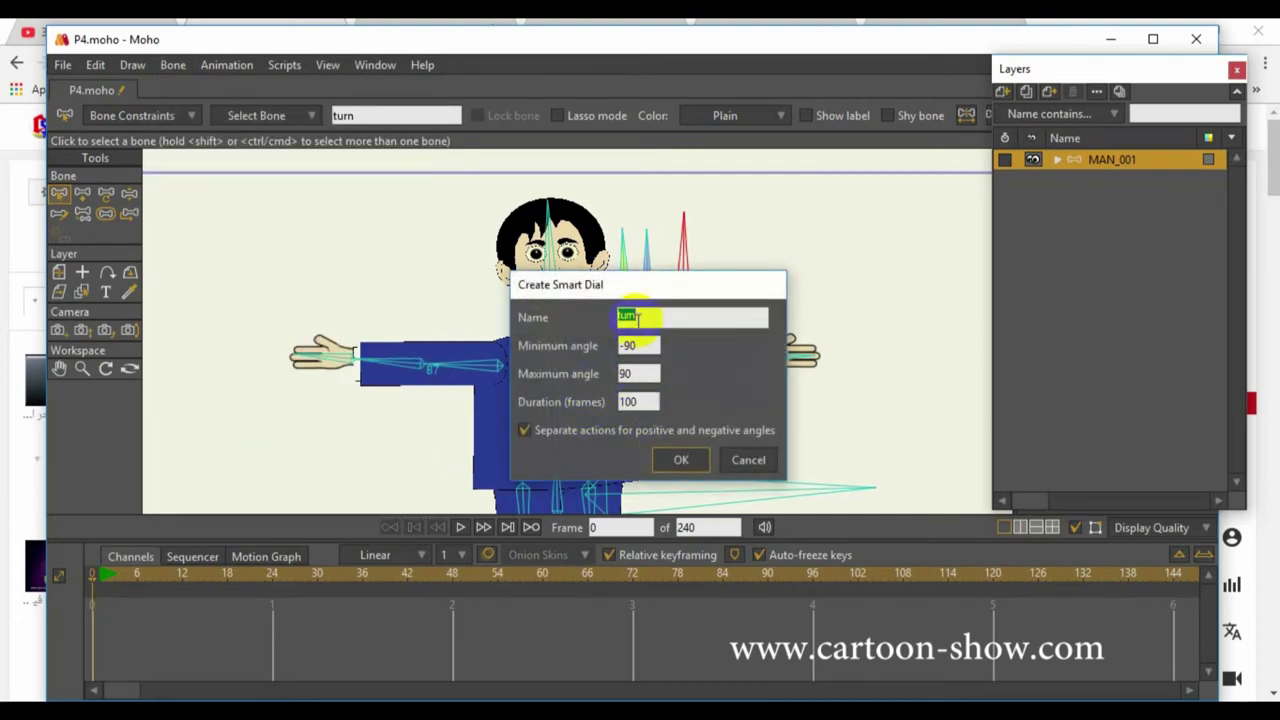
pyautogui.click(680, 462)
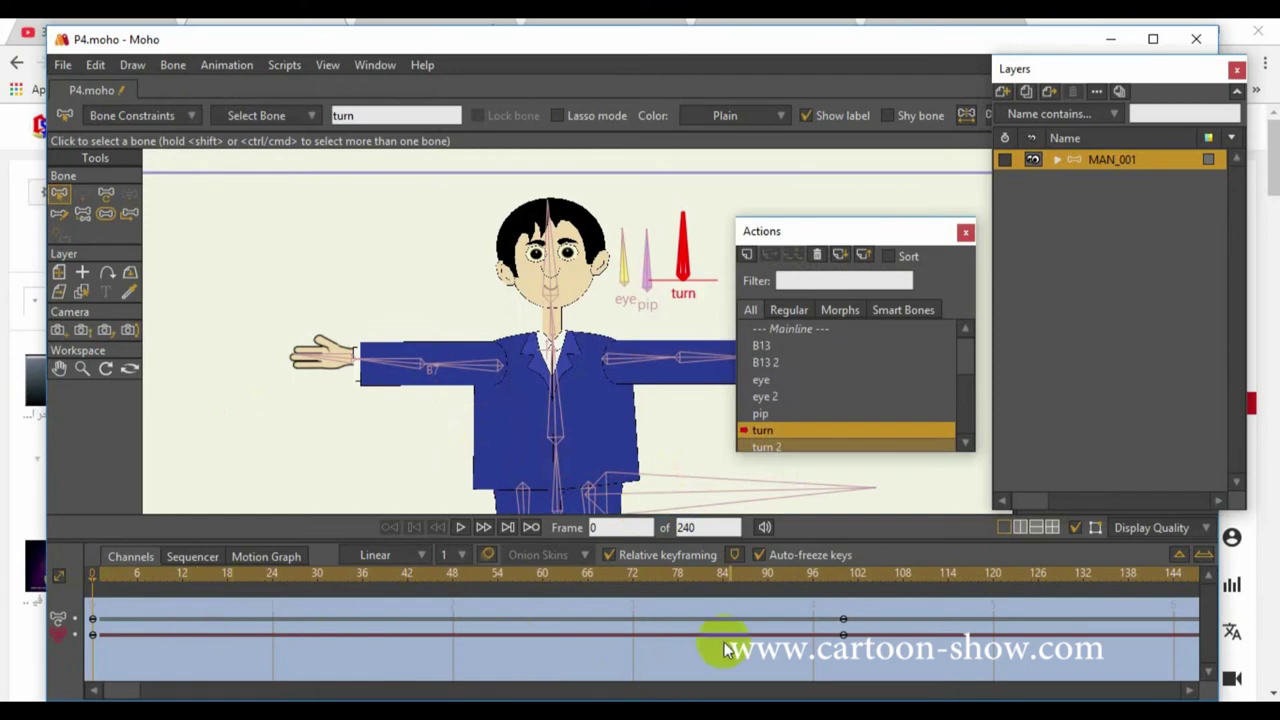
# At frame 100 of the turn action, shift the Mouth 2 layer horizontally towards the R_EAR side, to about X -0.2125
pyautogui.moveTo(95, 583); pyautogui.dragTo(844, 626)
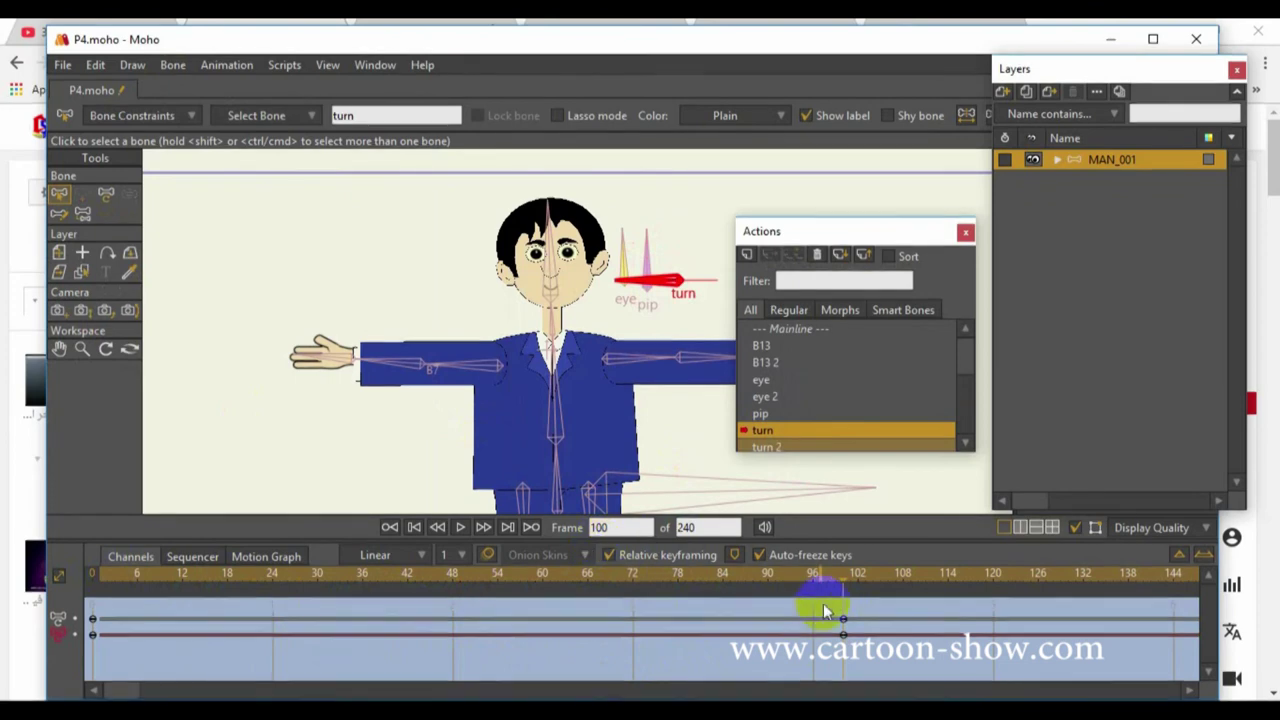
pyautogui.scroll(3, 597, 472)
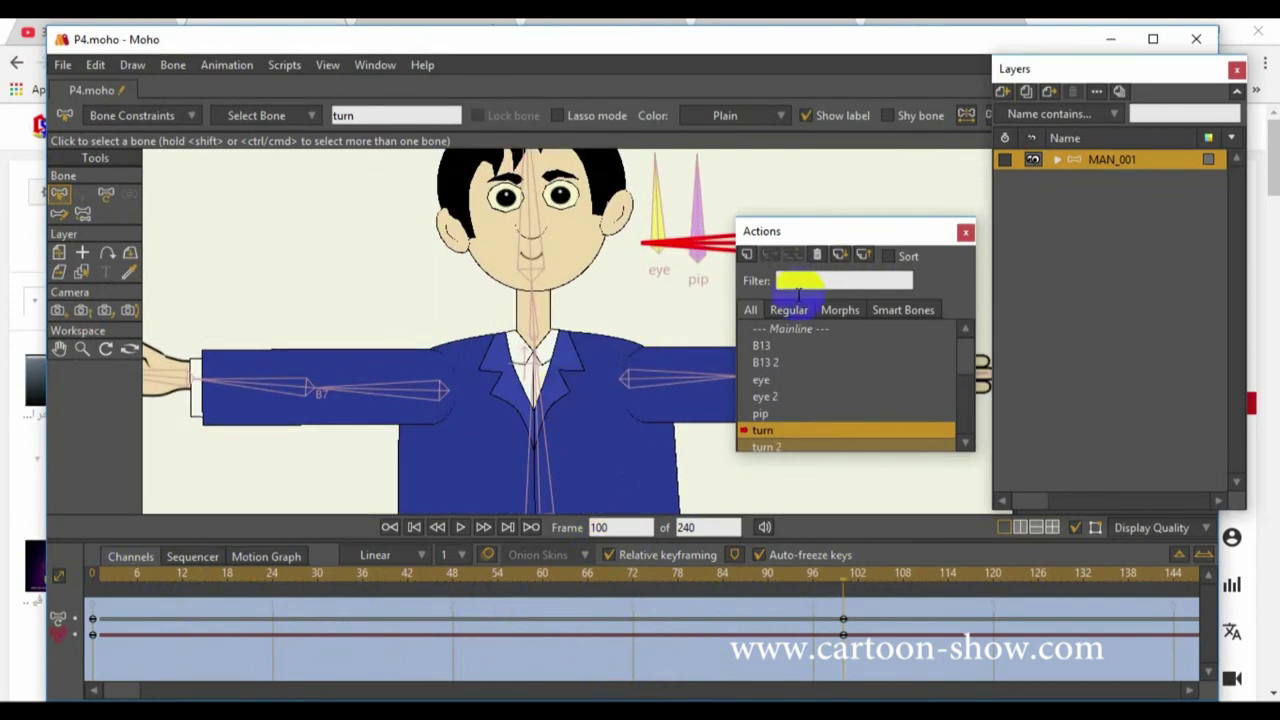
pyautogui.moveTo(865, 241); pyautogui.dragTo(1021, 526)
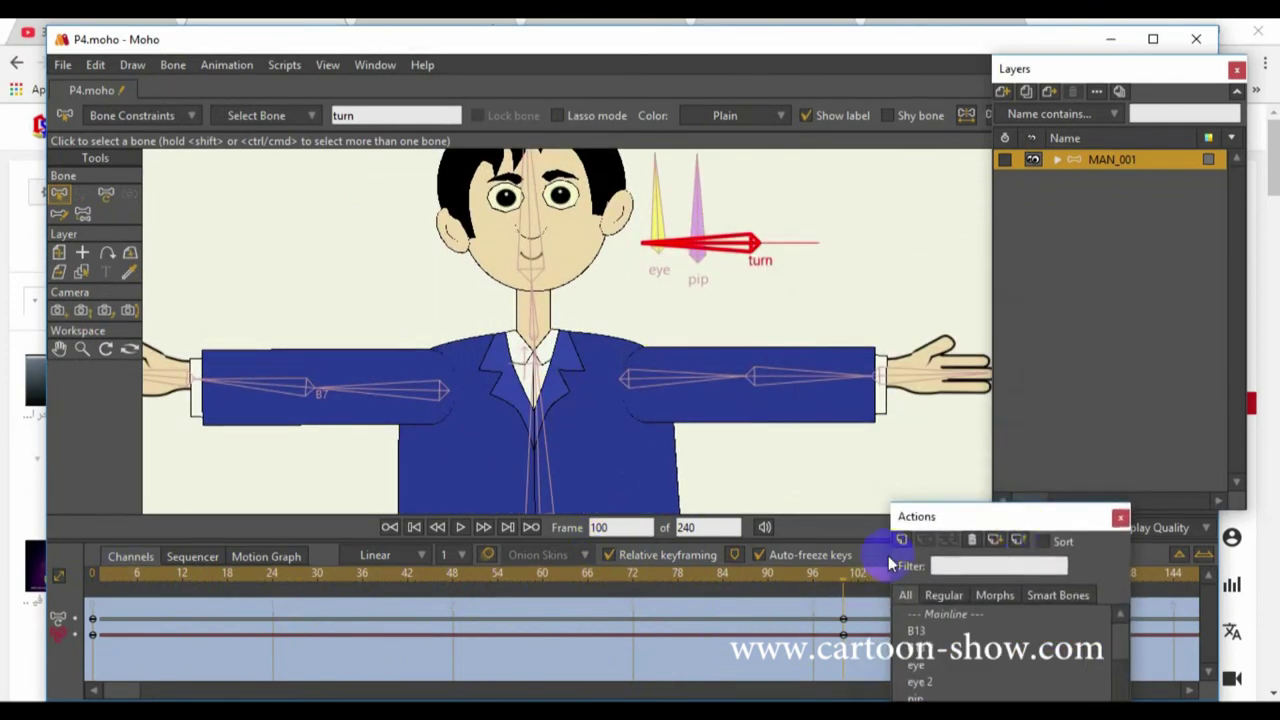
pyautogui.click(59, 348)
pyautogui.moveTo(294, 251); pyautogui.dragTo(316, 409)
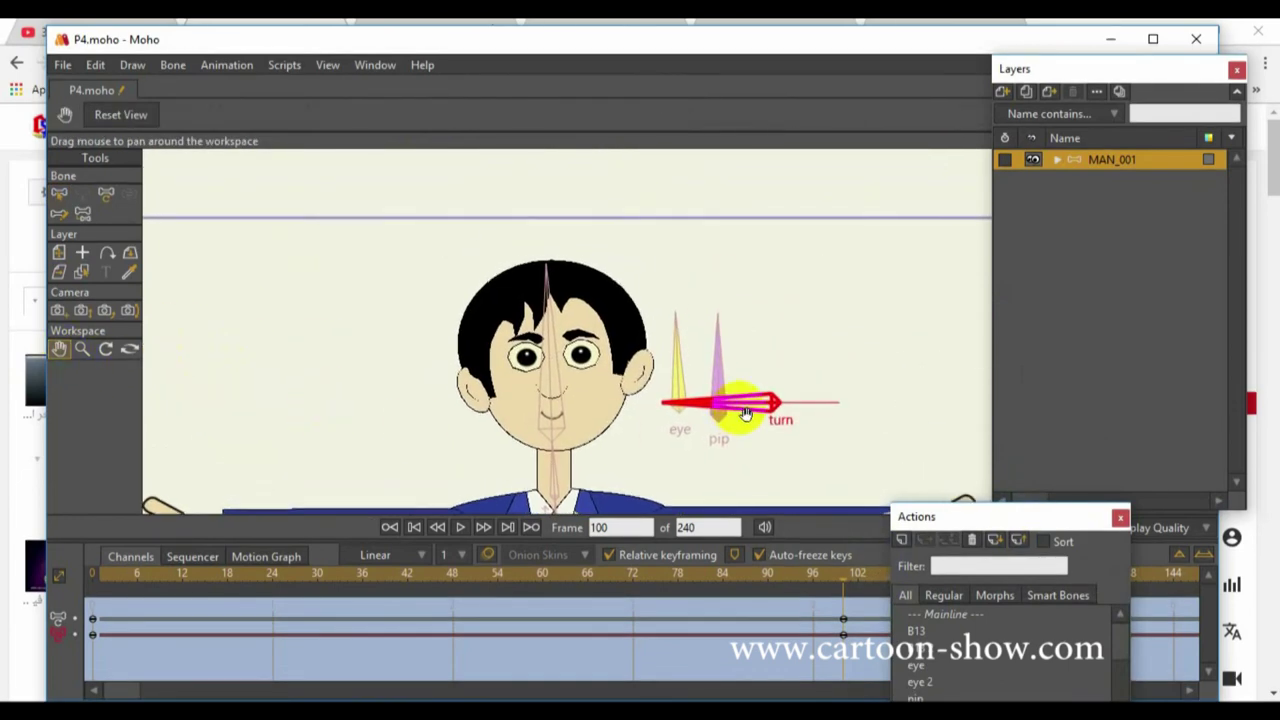
pyautogui.click(1066, 160)
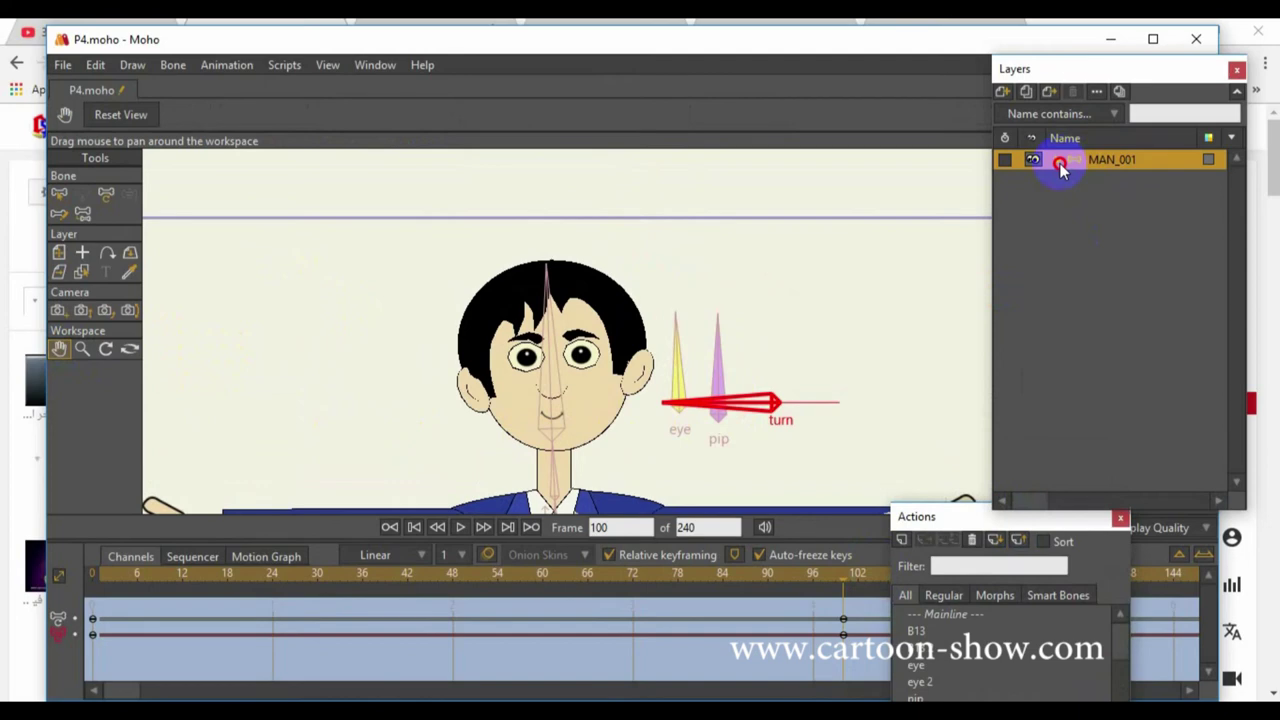
pyautogui.click(1030, 266)
pyautogui.click(1127, 204)
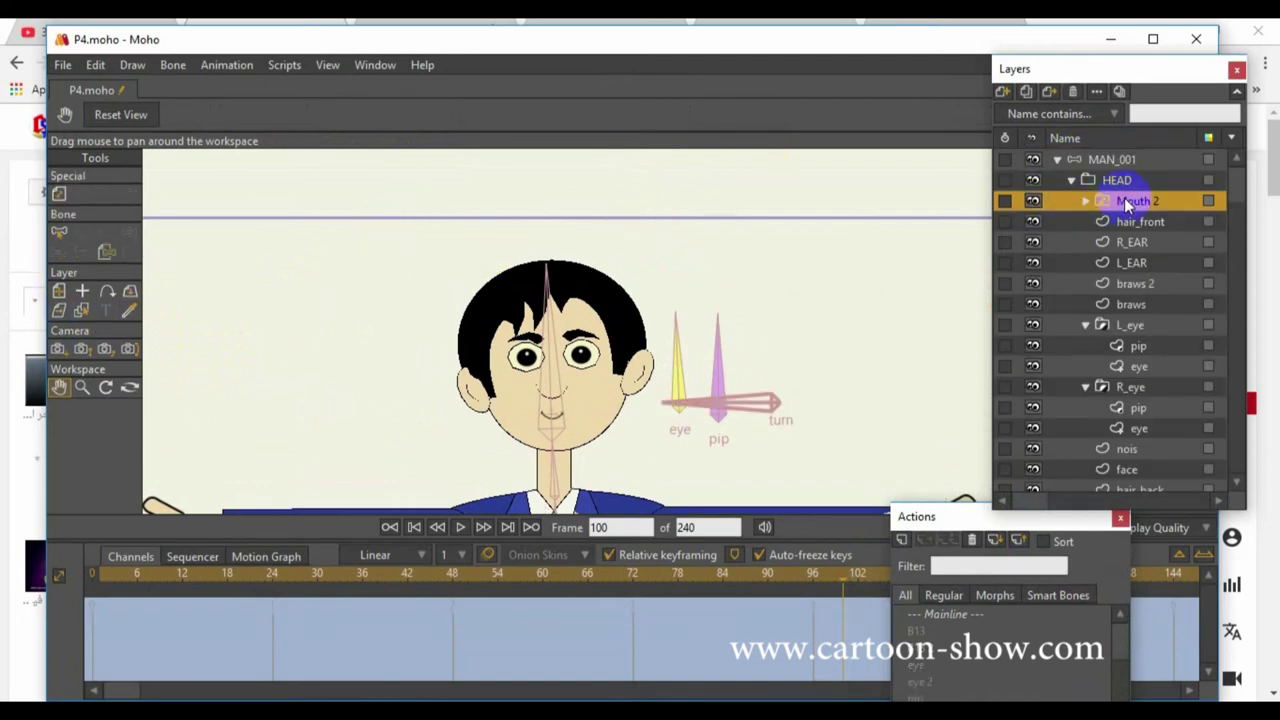
pyautogui.click(84, 256)
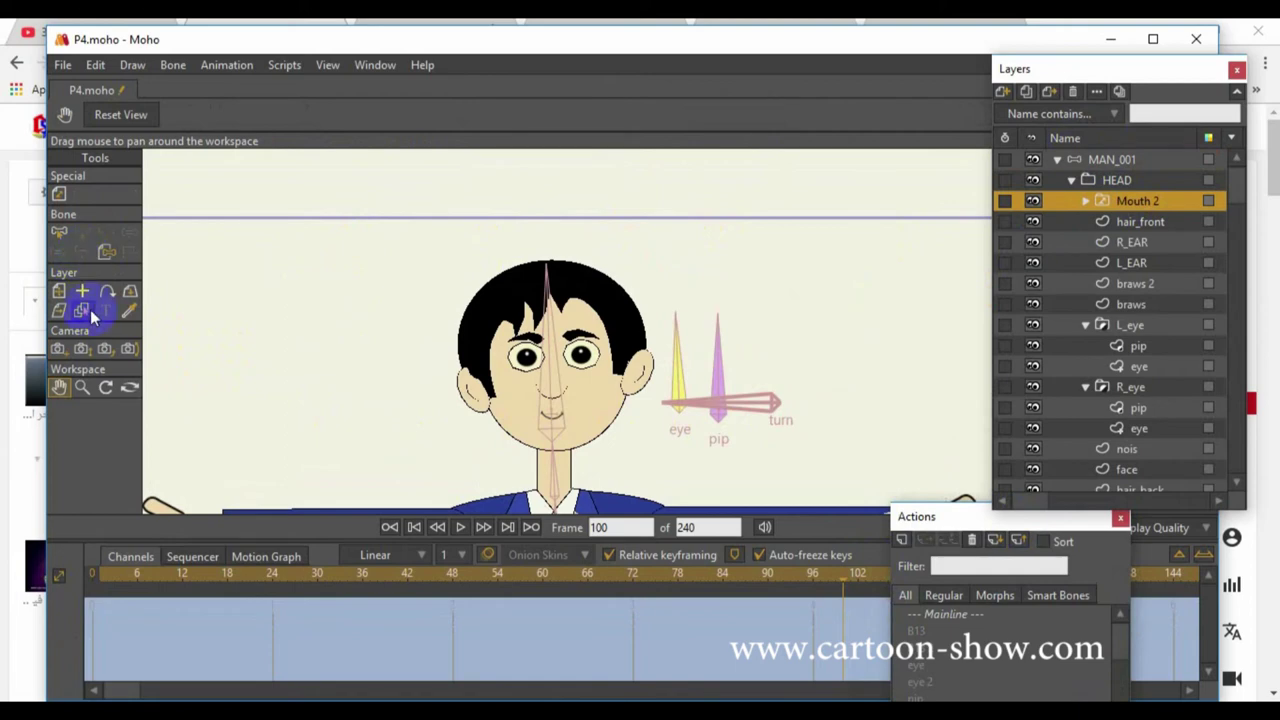
pyautogui.click(59, 292)
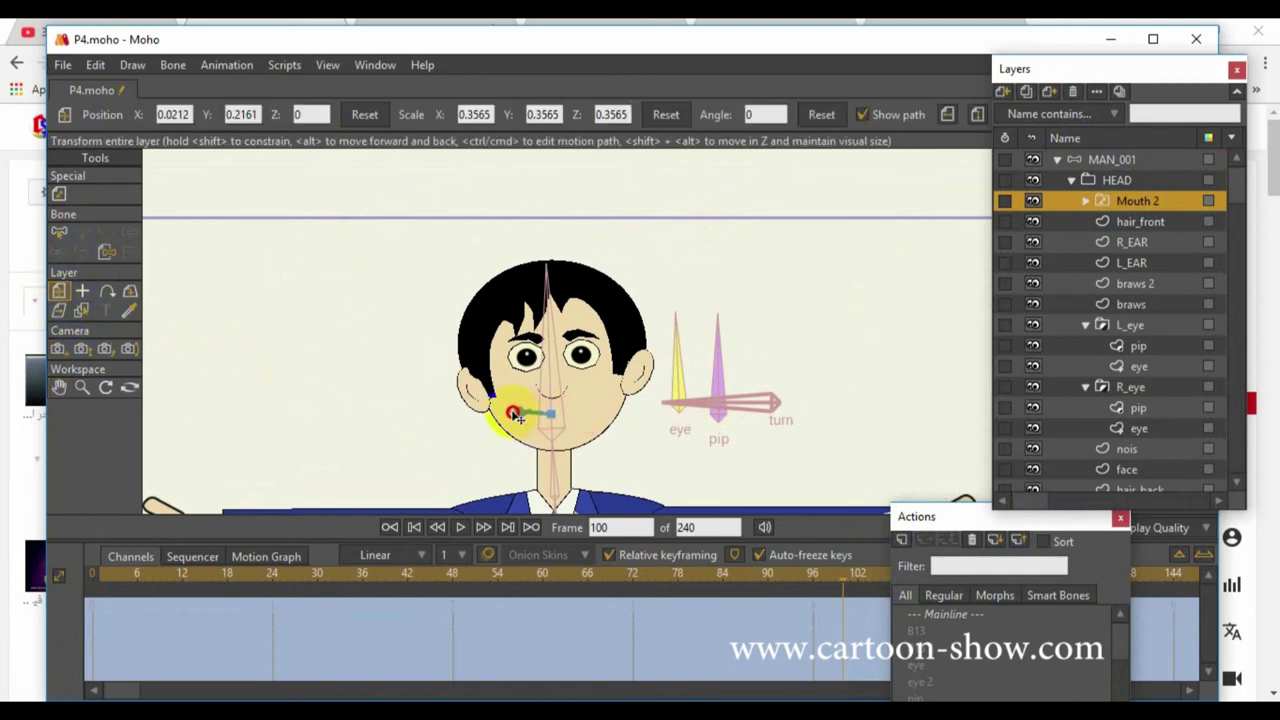
pyautogui.moveTo(510, 418); pyautogui.dragTo(505, 418)
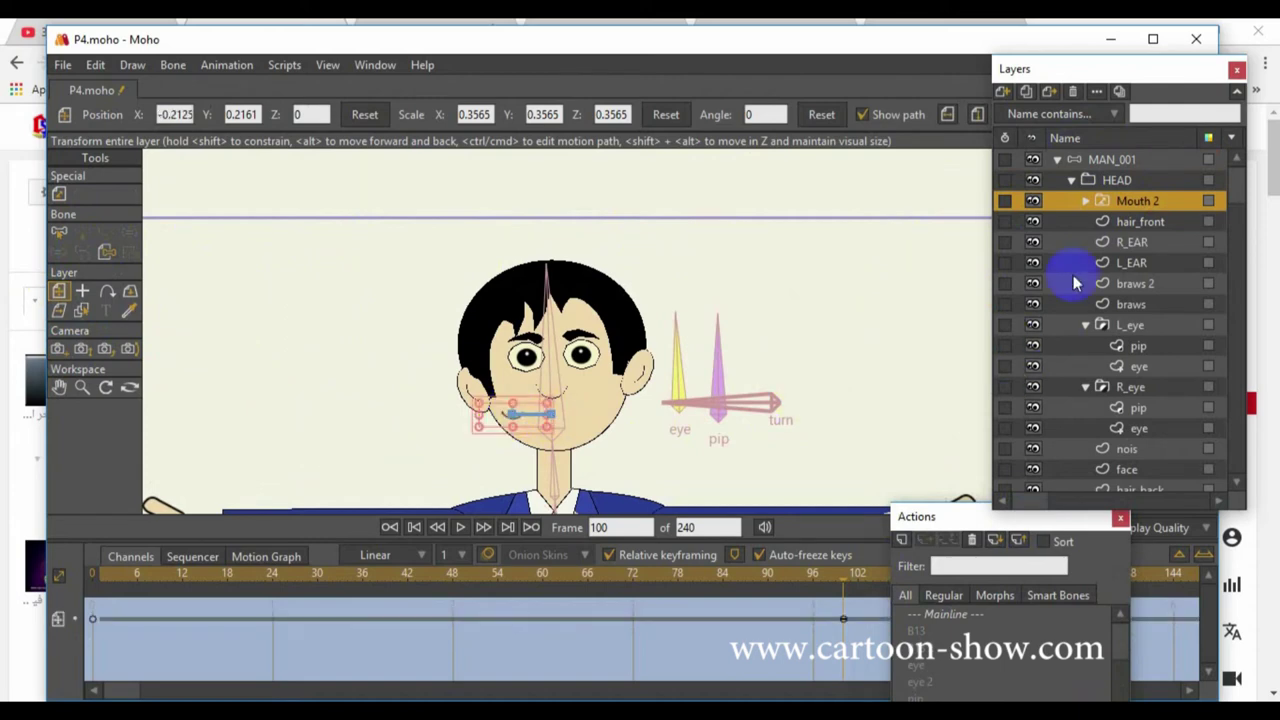
# Shift the R_EAR layer inward to about X -0.8869, Y -0.0761 and the L_EAR layer inward to about X -0.1391, Y 0.0111
pyautogui.click(1128, 222)
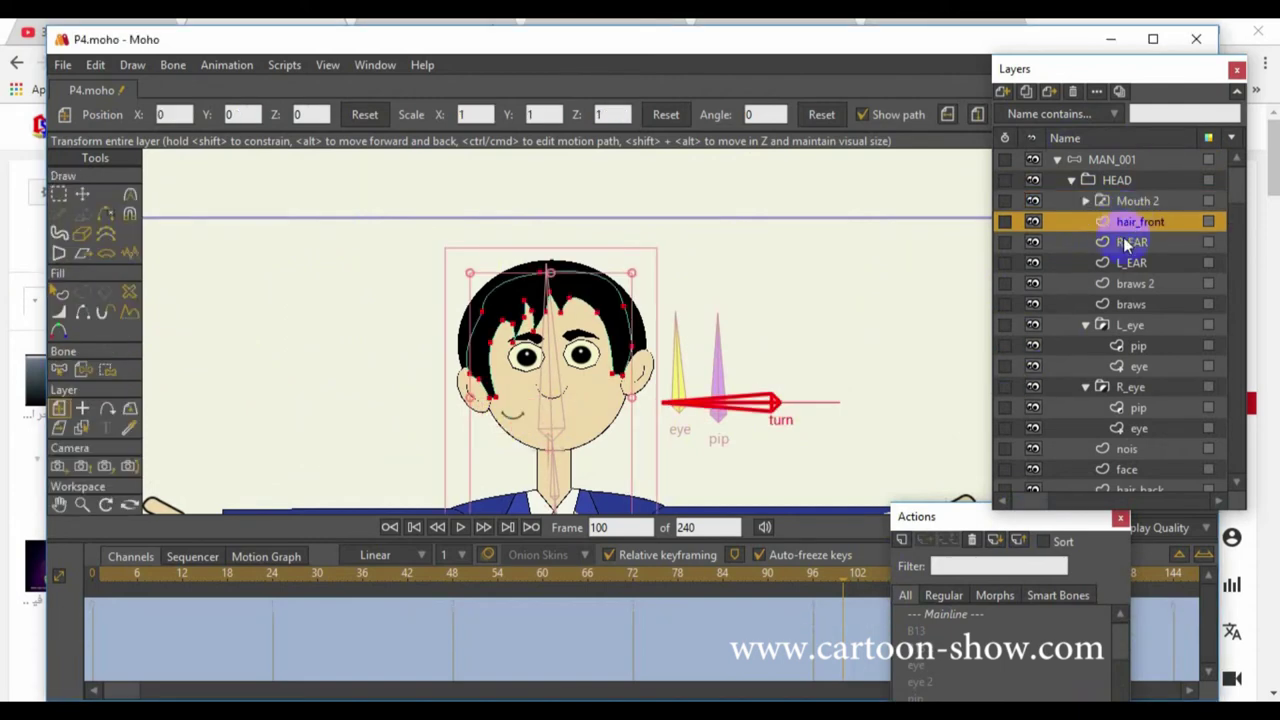
pyautogui.click(1127, 245)
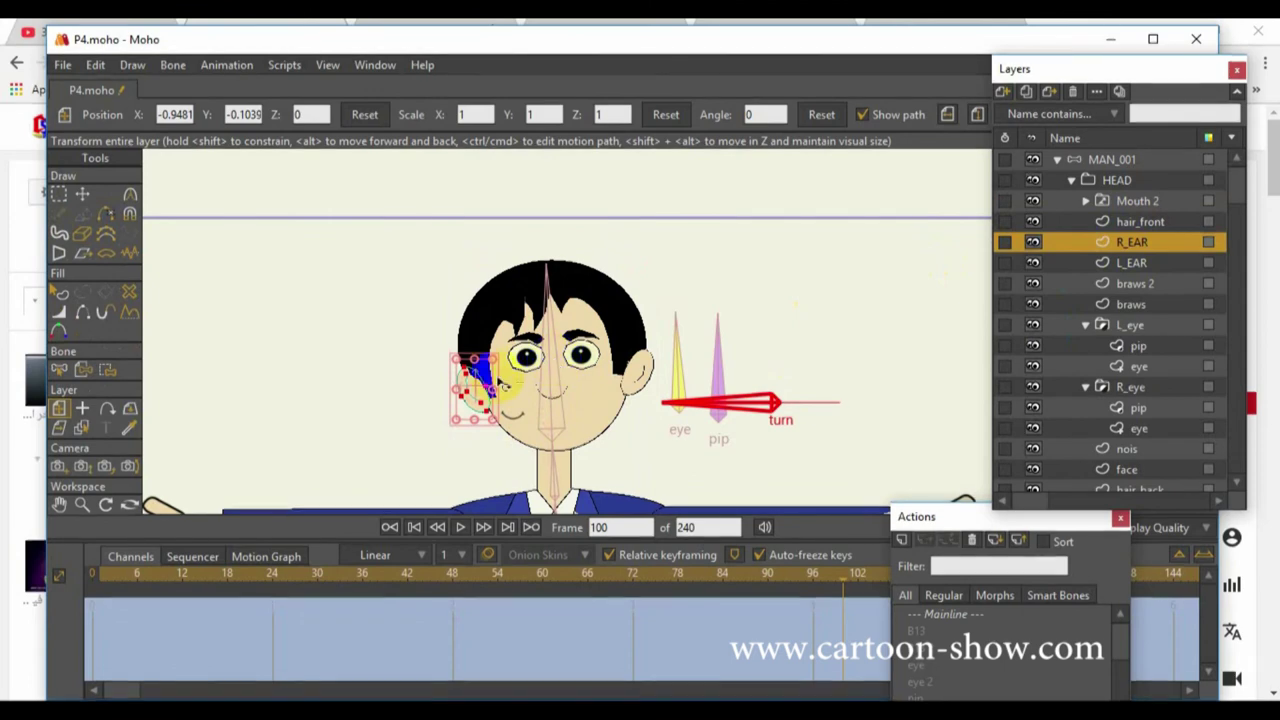
pyautogui.moveTo(478, 386); pyautogui.dragTo(490, 386)
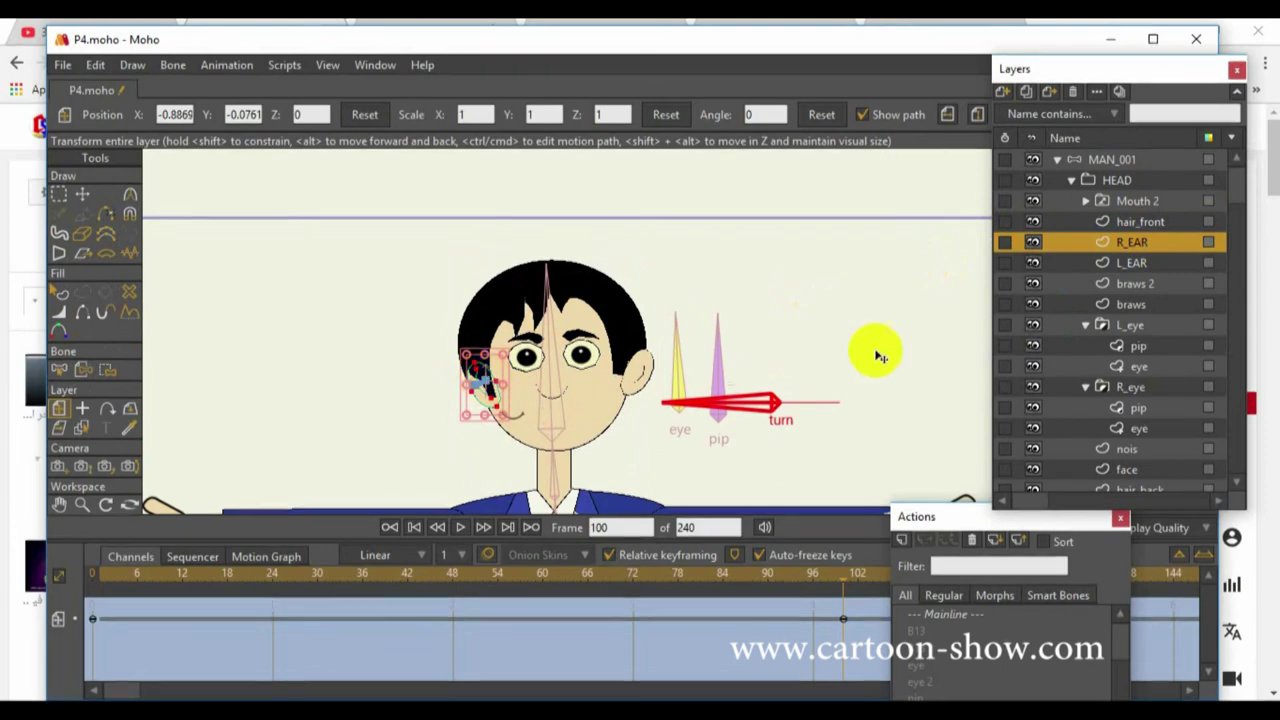
pyautogui.click(1131, 262)
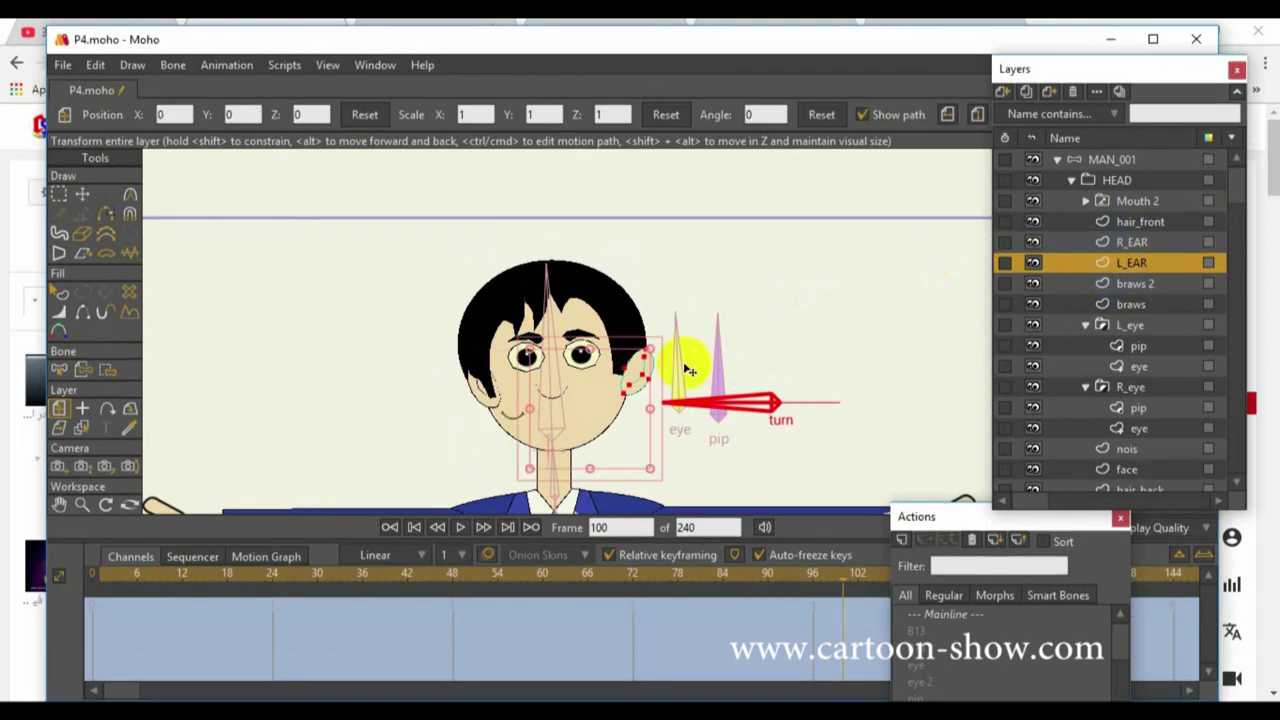
pyautogui.moveTo(641, 375); pyautogui.dragTo(612, 364)
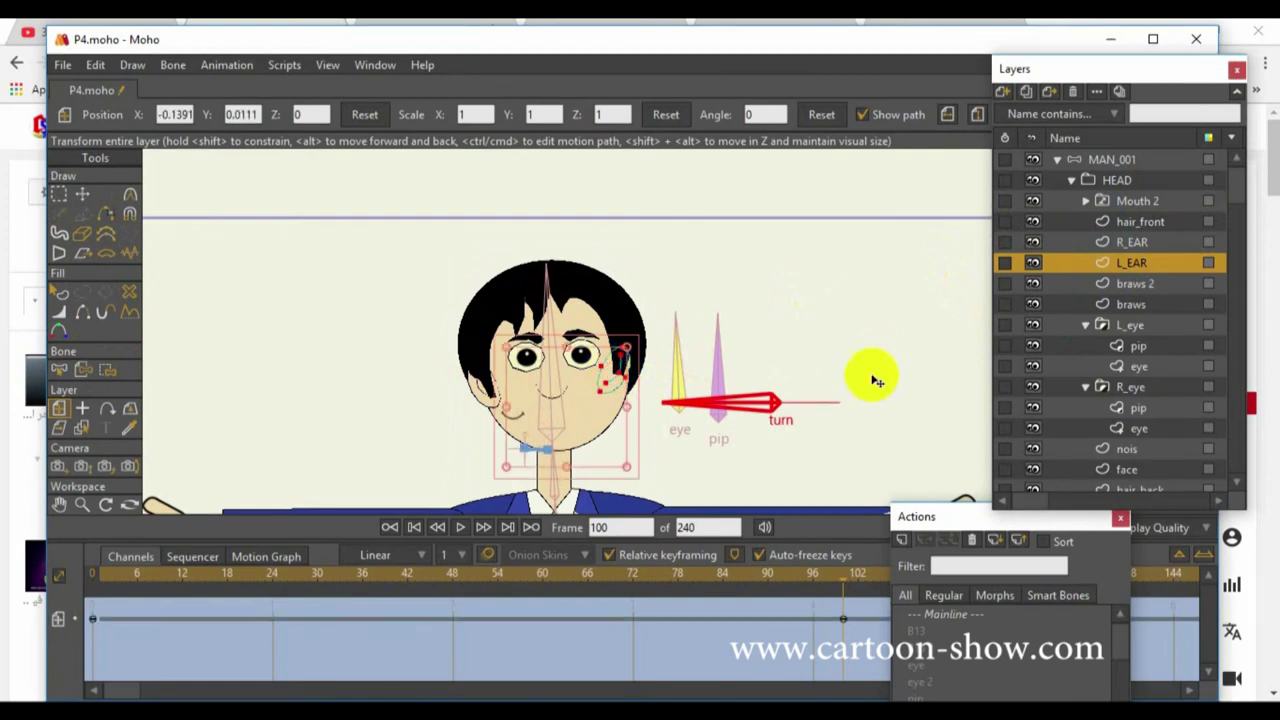
# Shift braws 2 to about X -0.4417, Y -0.0401 and narrow it to X scale 0.6472, and shift braws to about X -0.1502, Y -0.0167
pyautogui.click(1109, 285)
pyautogui.moveTo(658, 321); pyautogui.dragTo(518, 354)
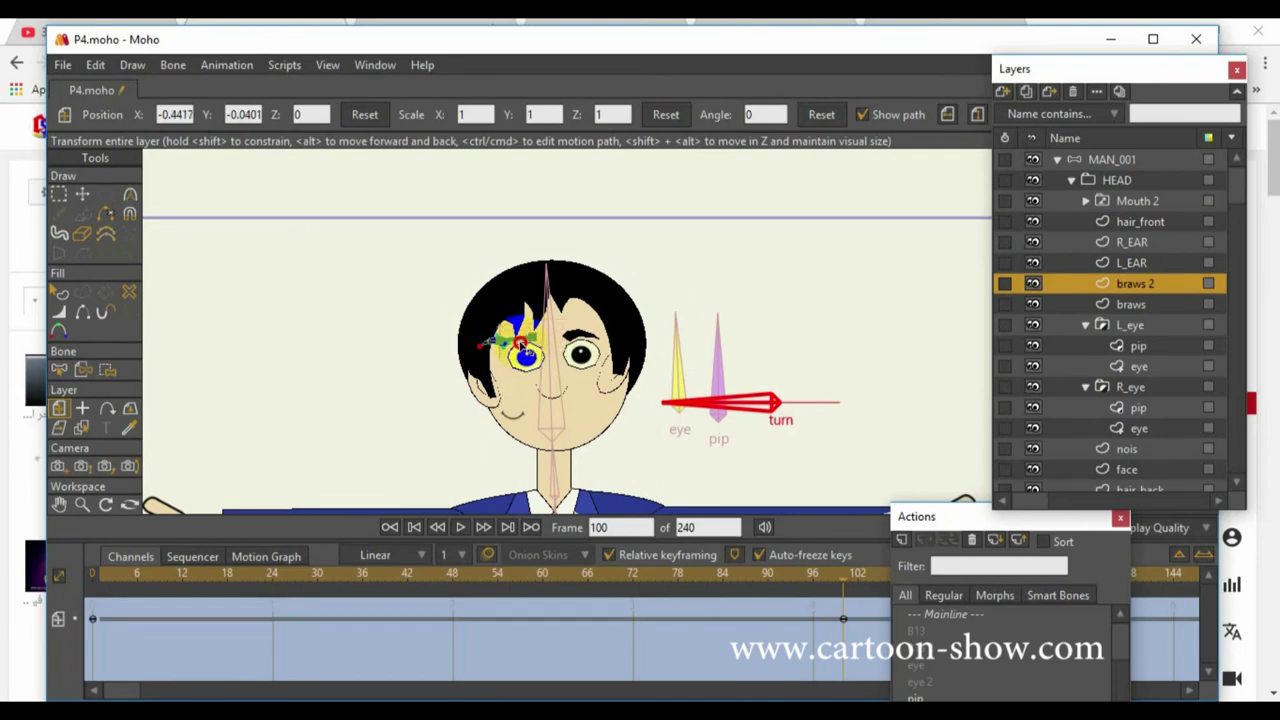
pyautogui.moveTo(518, 342); pyautogui.dragTo(530, 342)
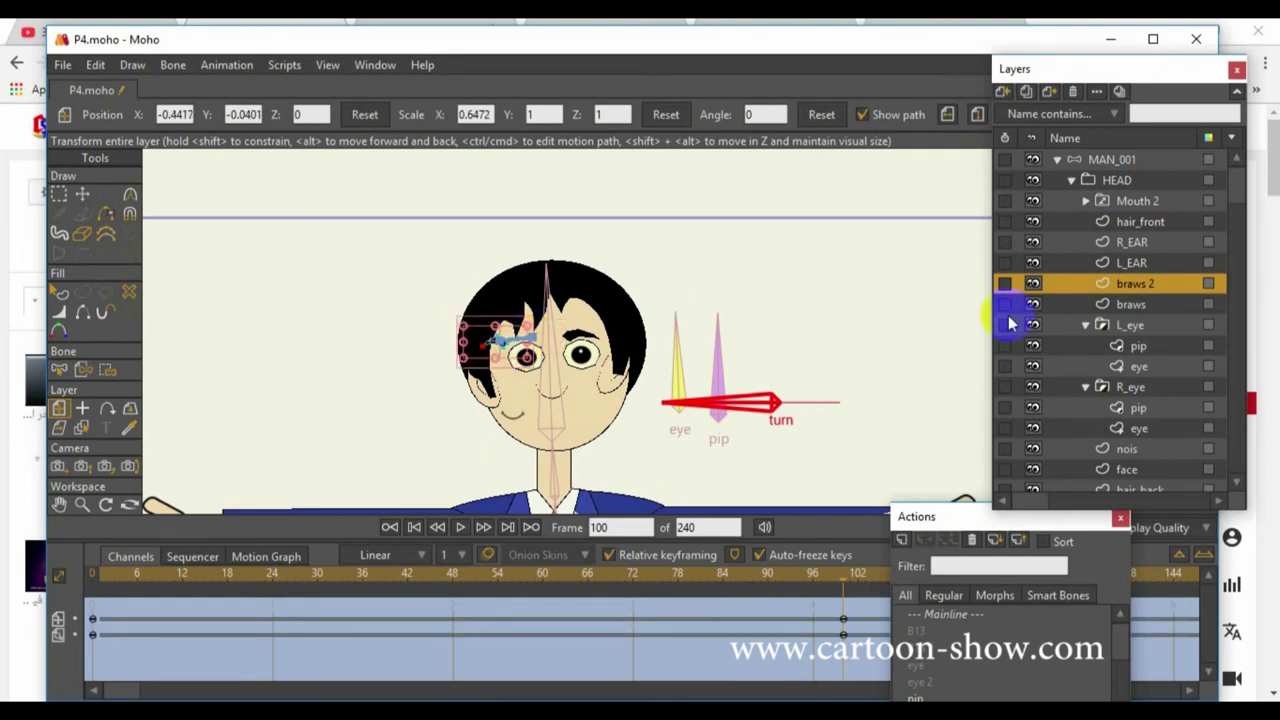
pyautogui.click(1127, 306)
pyautogui.moveTo(590, 343); pyautogui.dragTo(560, 341)
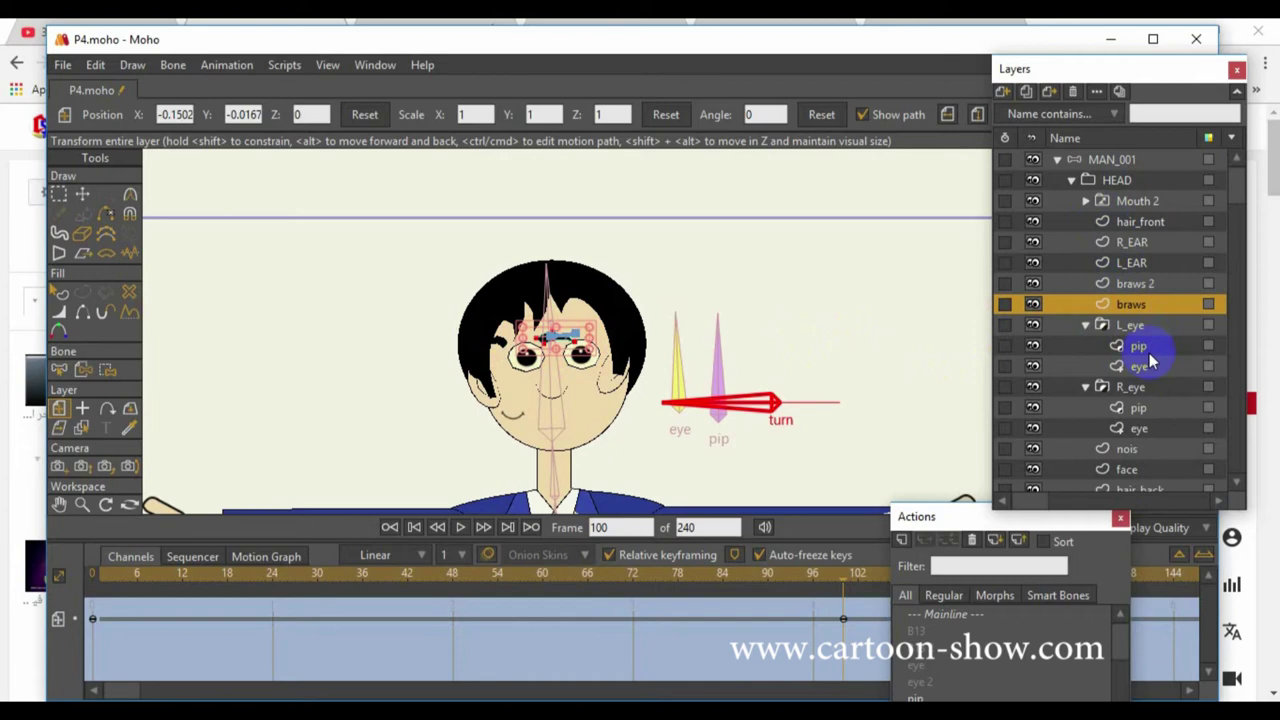
# Shift the R_eye layer to about X -0.5216, Y 0.0012, and shift the L_eye layer towards the R_EAR side
pyautogui.click(1085, 325)
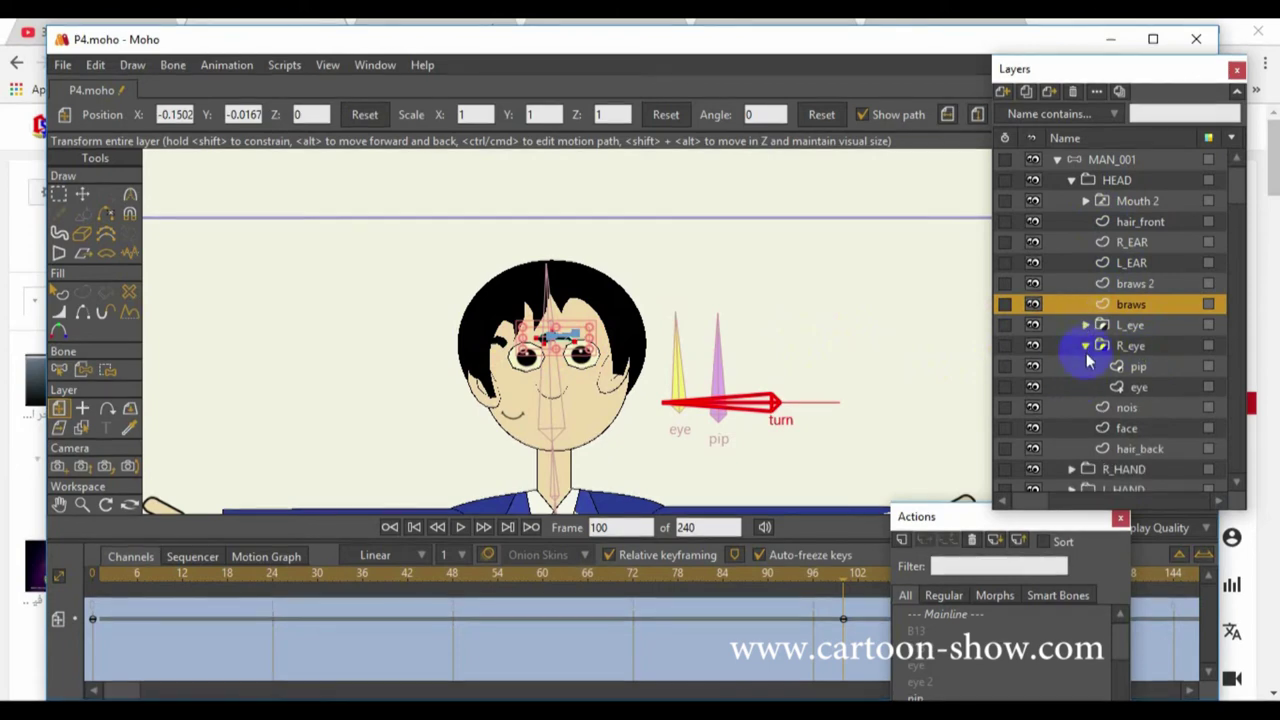
pyautogui.click(1086, 346)
pyautogui.click(1125, 326)
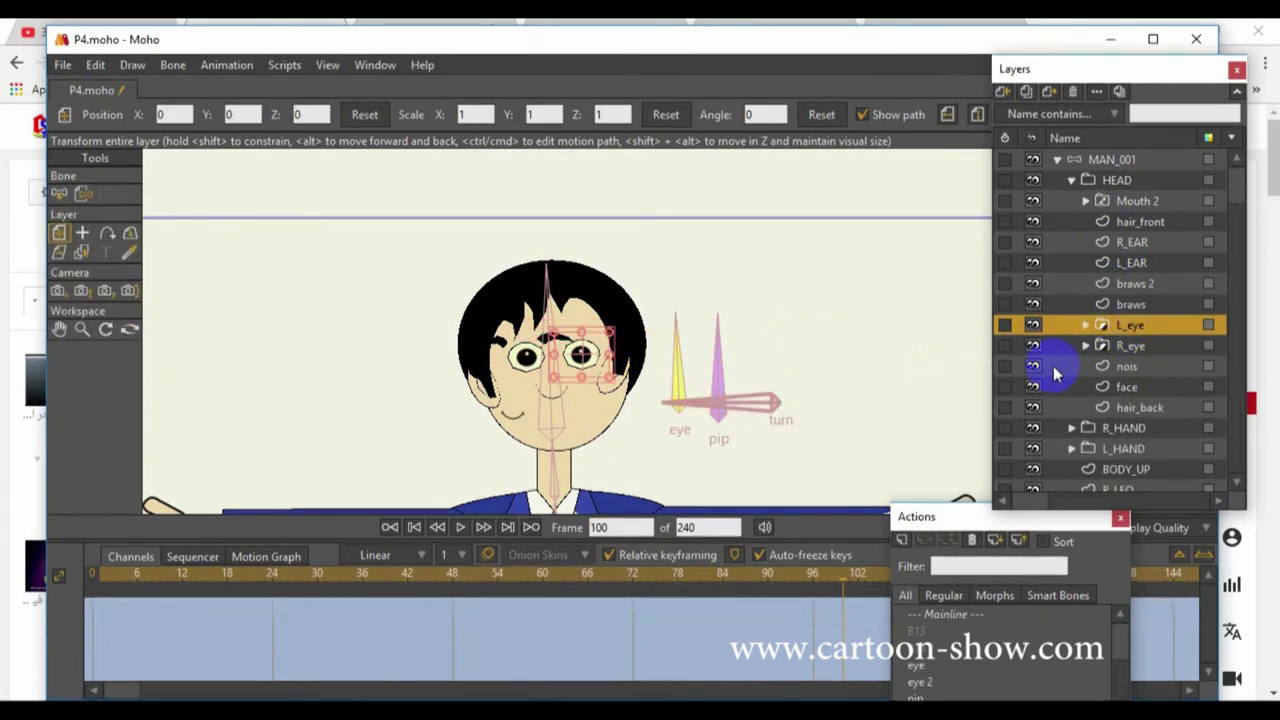
pyautogui.click(1128, 346)
pyautogui.moveTo(571, 351)
pyautogui.mouseDown()
pyautogui.moveTo(535, 365)
pyautogui.moveTo(522, 346)
pyautogui.mouseUp()
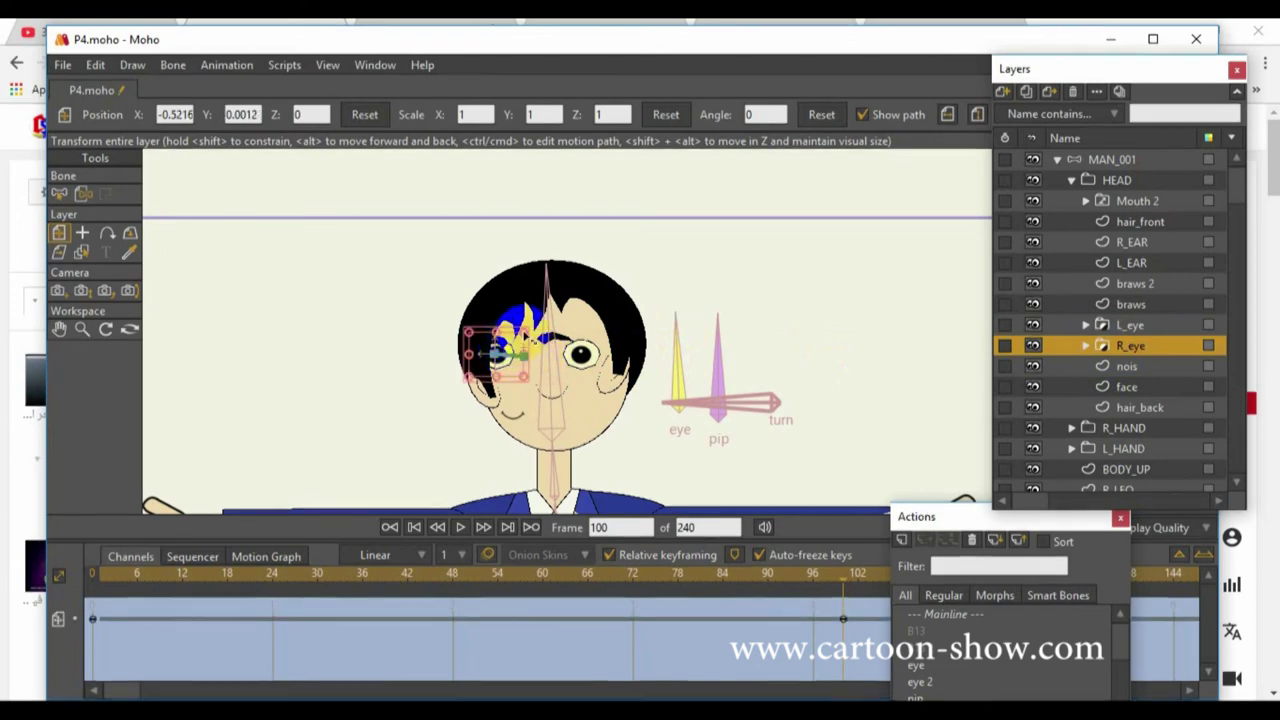
pyautogui.moveTo(519, 338); pyautogui.dragTo(528, 376)
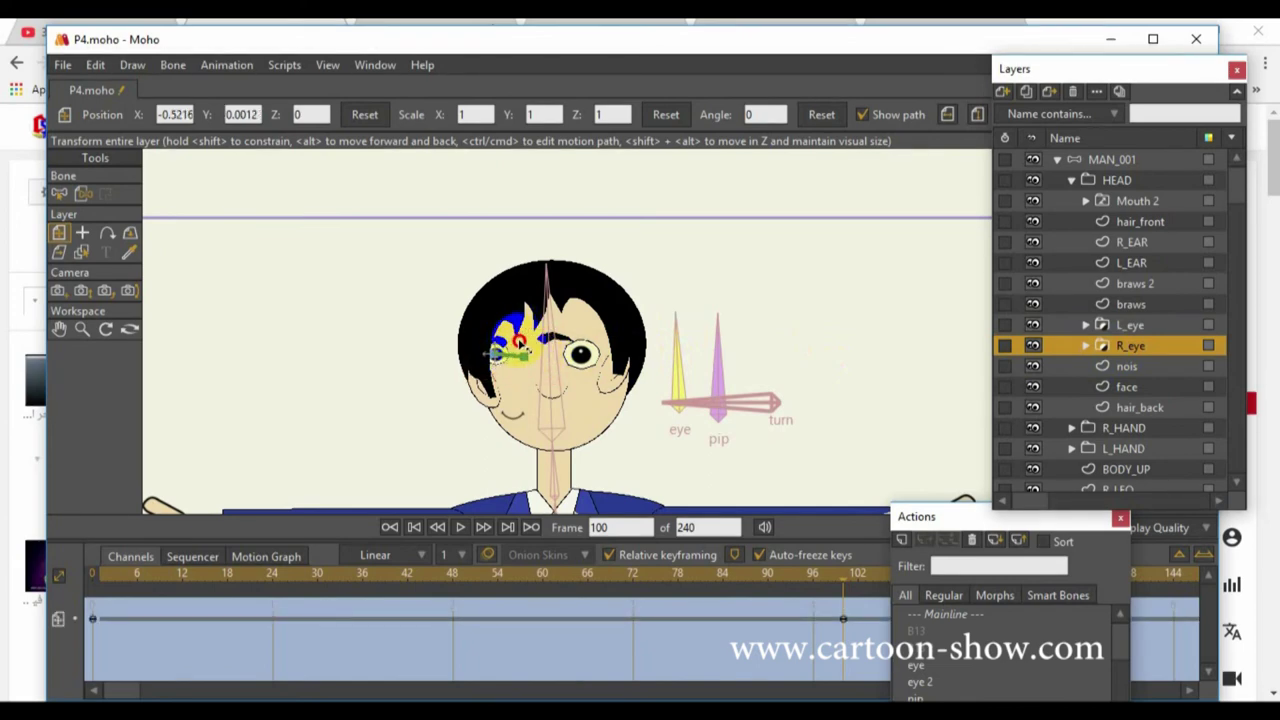
pyautogui.click(1122, 326)
pyautogui.moveTo(557, 363); pyautogui.dragTo(547, 363)
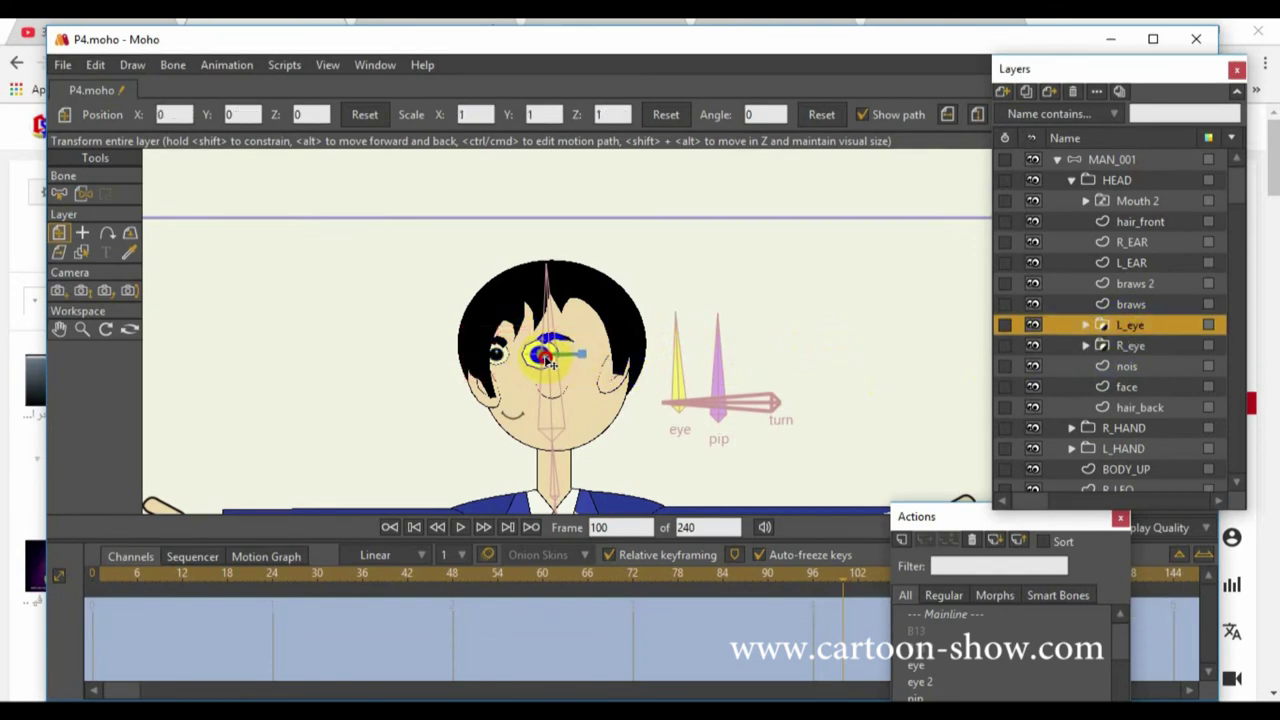
# Shift braws above the moved L_eye to about X -0.2560, Y -0.0111, and shift nois to about X -0.2448, Y -0.0111
pyautogui.click(1128, 303)
pyautogui.moveTo(620, 330); pyautogui.dragTo(565, 347)
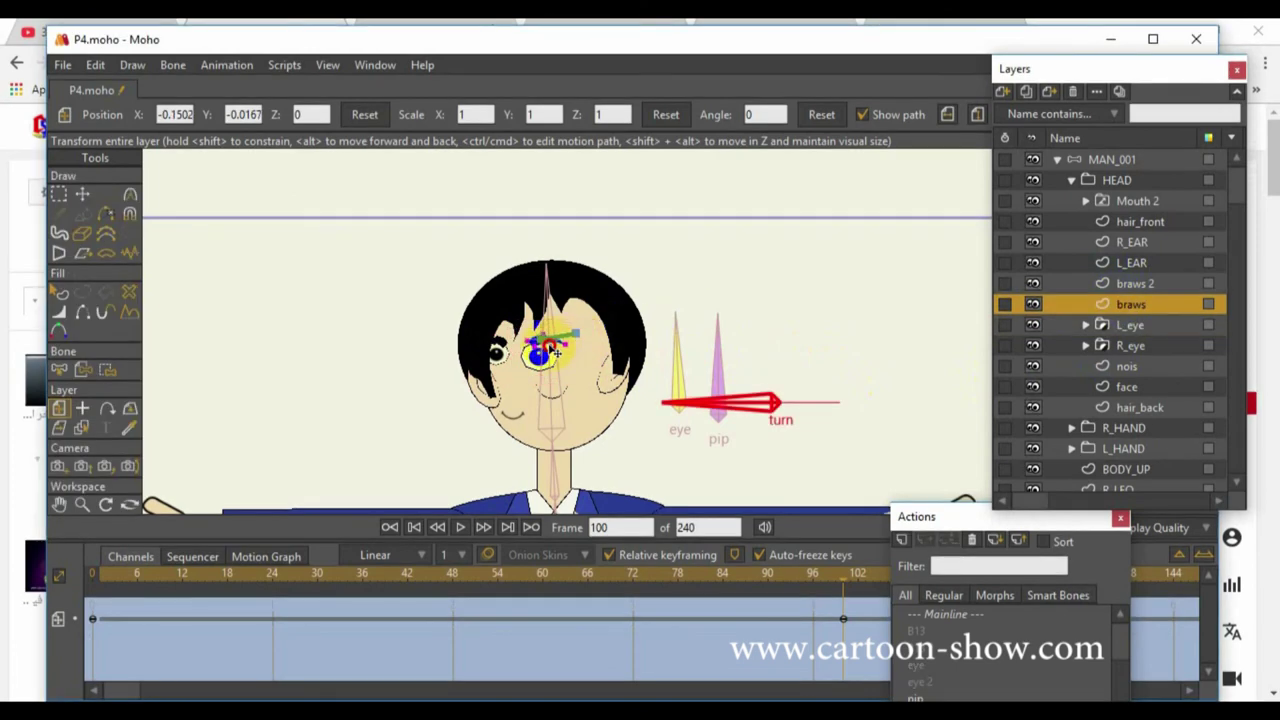
pyautogui.moveTo(540, 345); pyautogui.dragTo(503, 343)
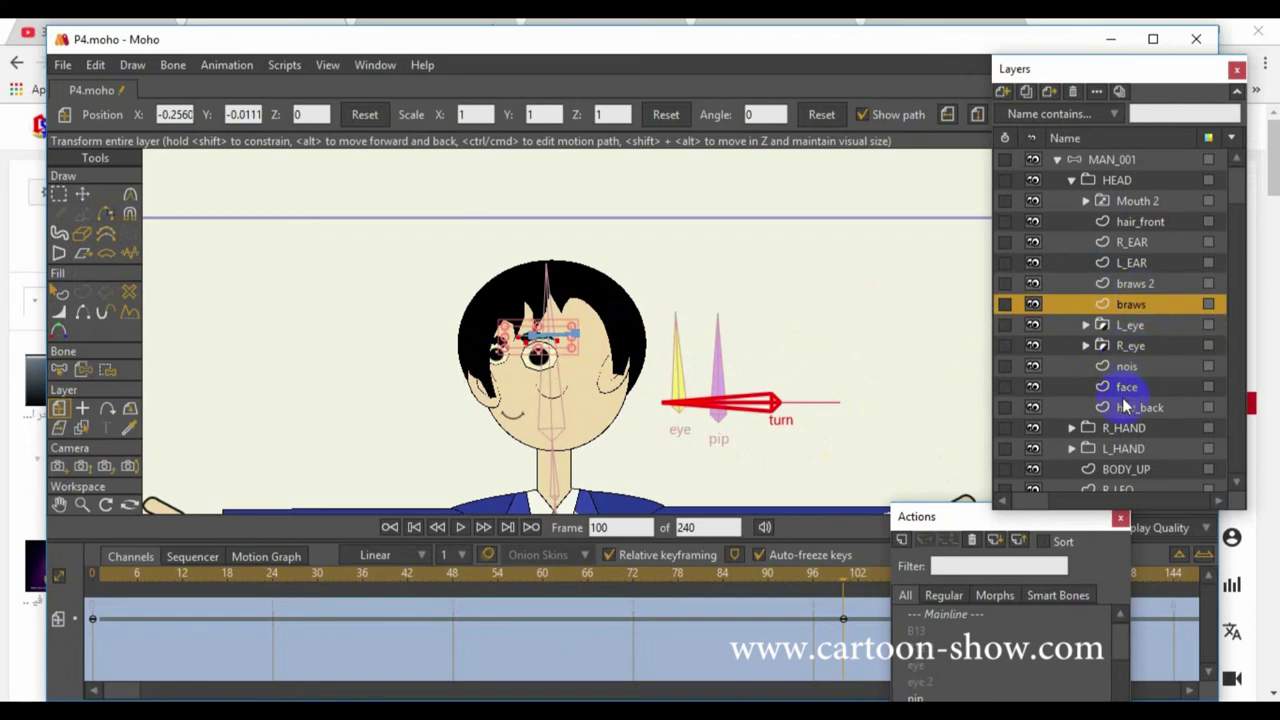
pyautogui.click(1135, 368)
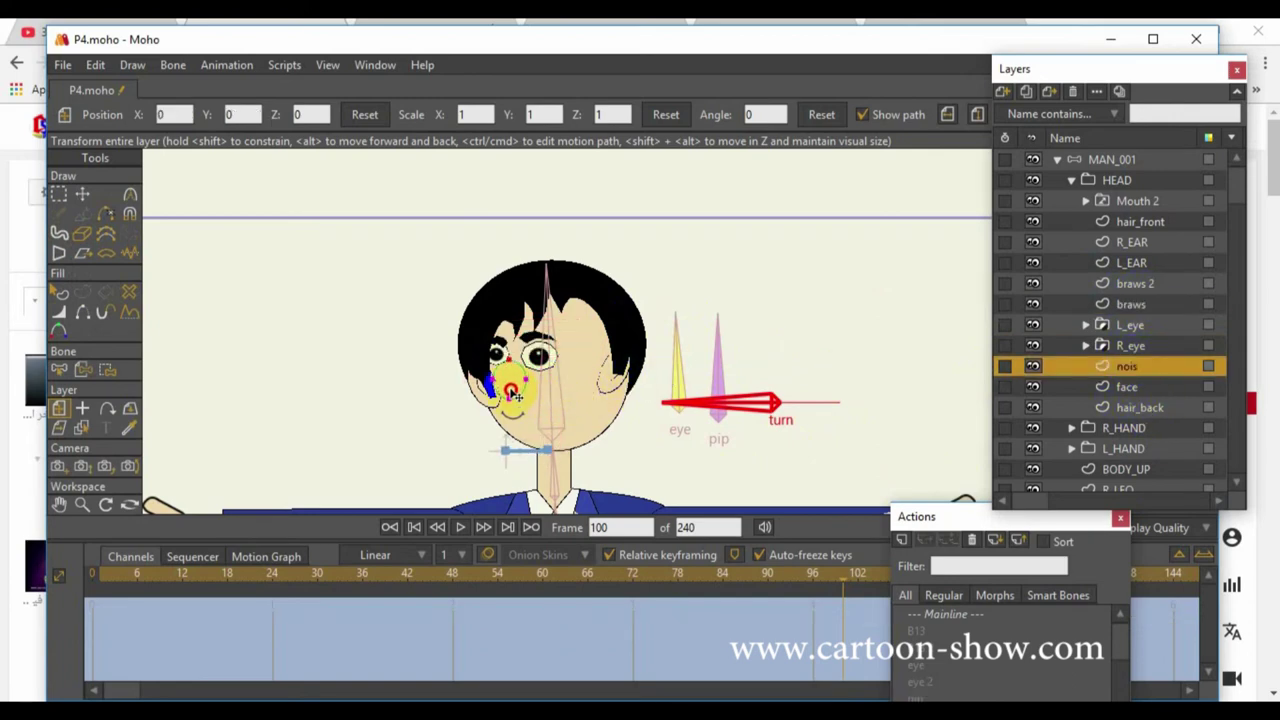
pyautogui.moveTo(516, 397); pyautogui.dragTo(509, 392)
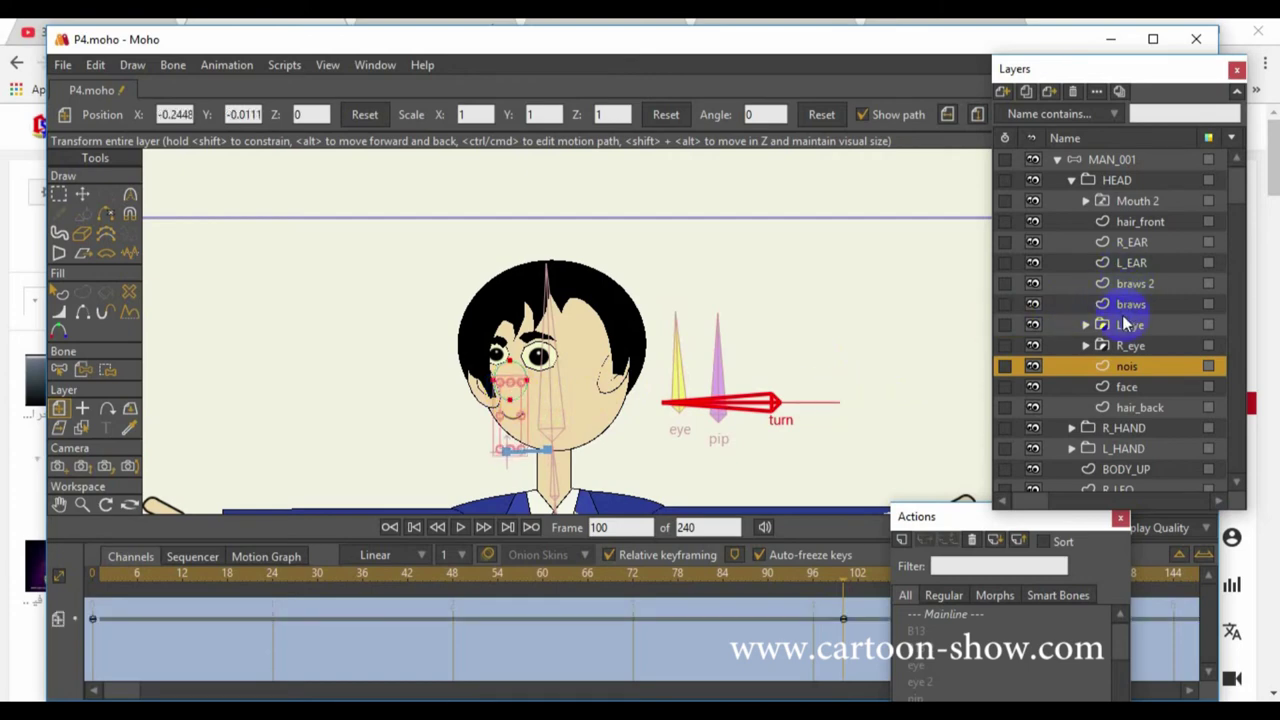
# Reshape hair_front by moving its points so the fringe shifts towards R_EAR and the side lock by L_EAR moves inward over the face
pyautogui.click(1134, 226)
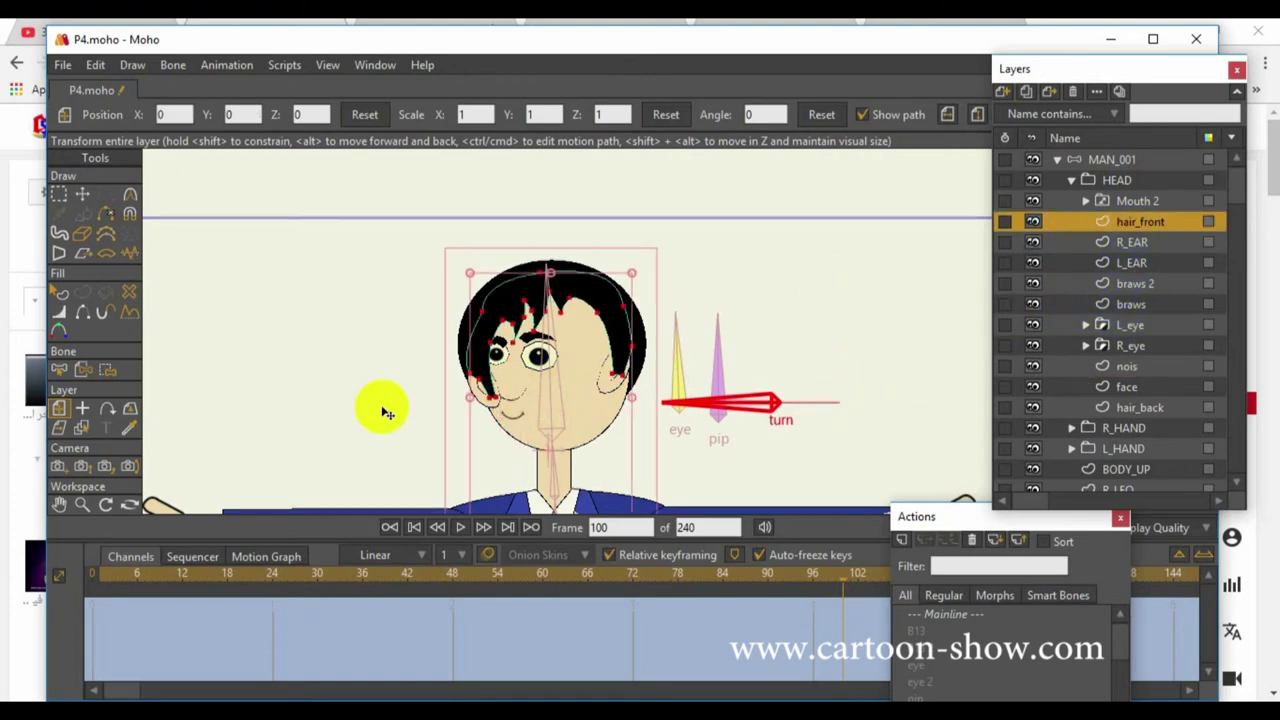
pyautogui.scroll(1, 380, 408)
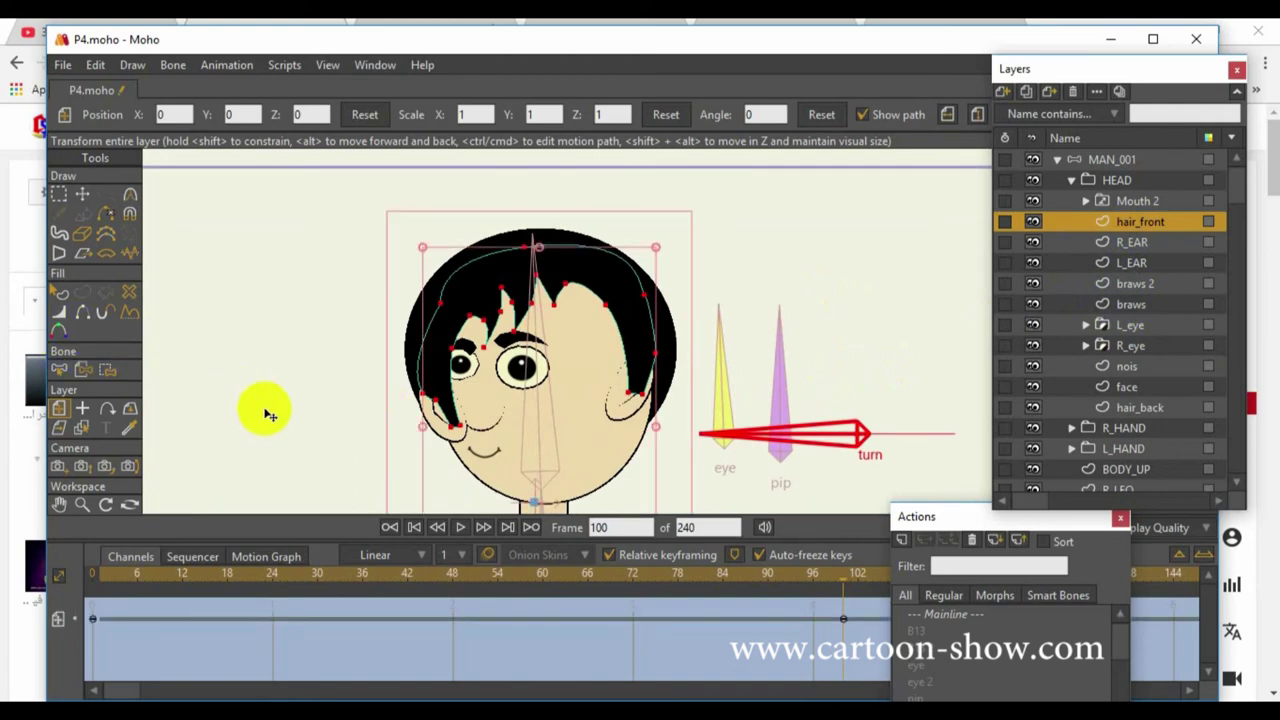
pyautogui.click(402, 363)
pyautogui.click(84, 195)
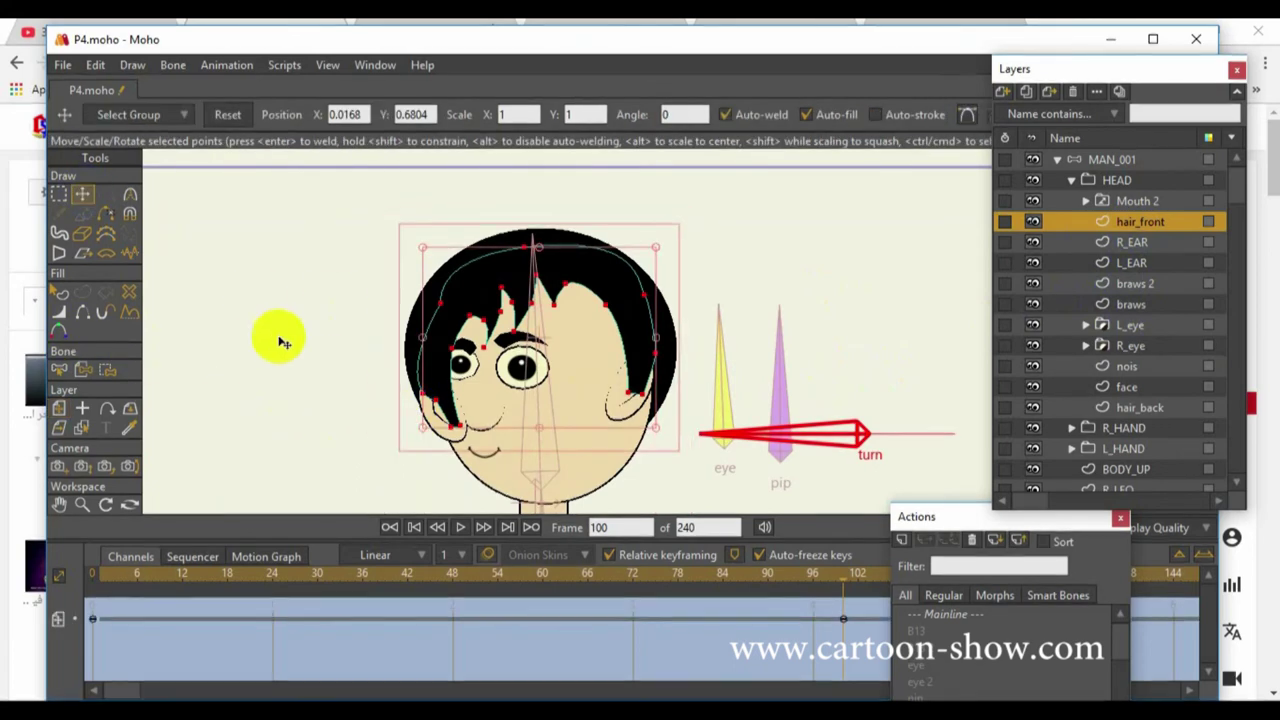
pyautogui.click(415, 403)
pyautogui.moveTo(427, 395); pyautogui.dragTo(518, 340)
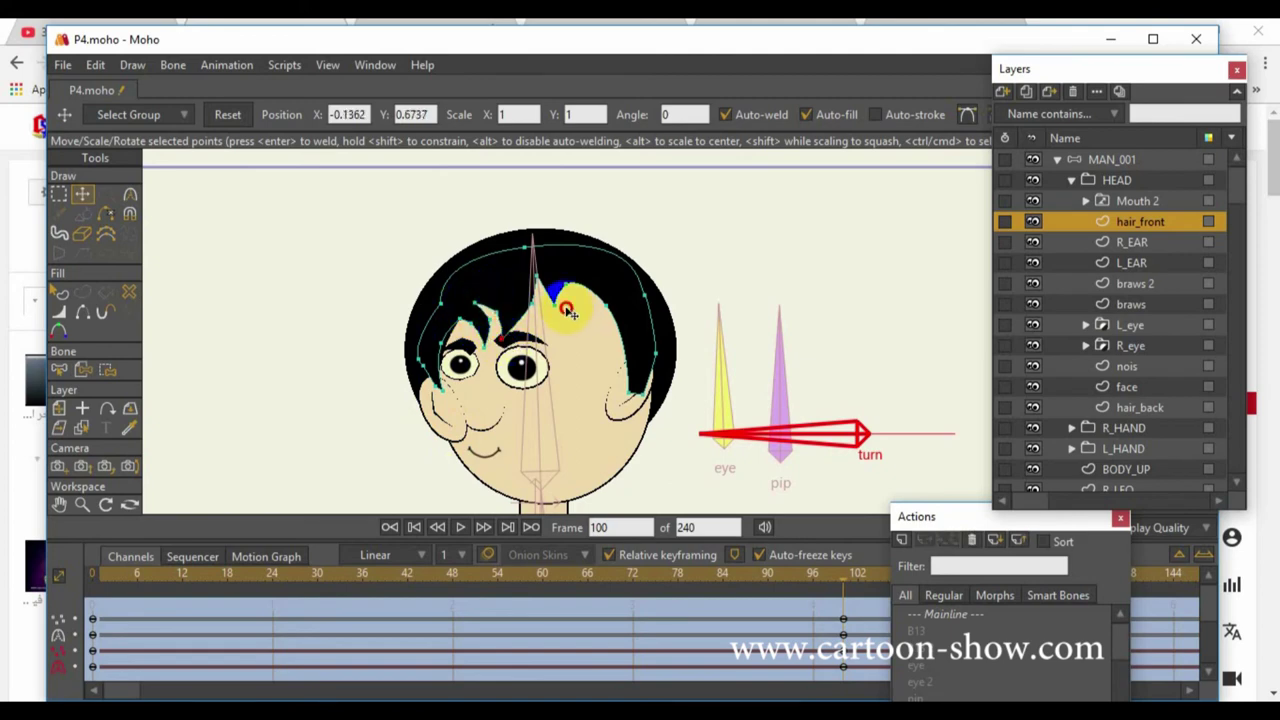
pyautogui.moveTo(537, 292)
pyautogui.mouseDown()
pyautogui.moveTo(510, 298)
pyautogui.moveTo(527, 300)
pyautogui.mouseUp()
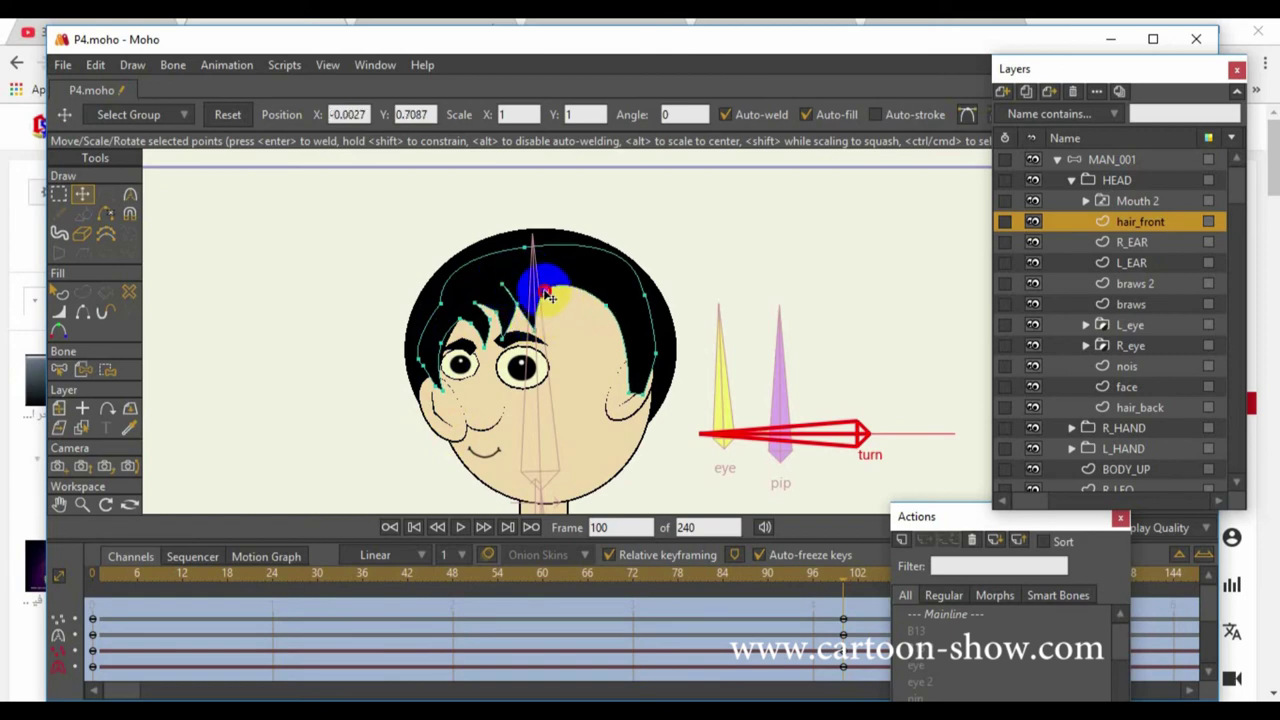
pyautogui.moveTo(550, 305); pyautogui.dragTo(604, 295)
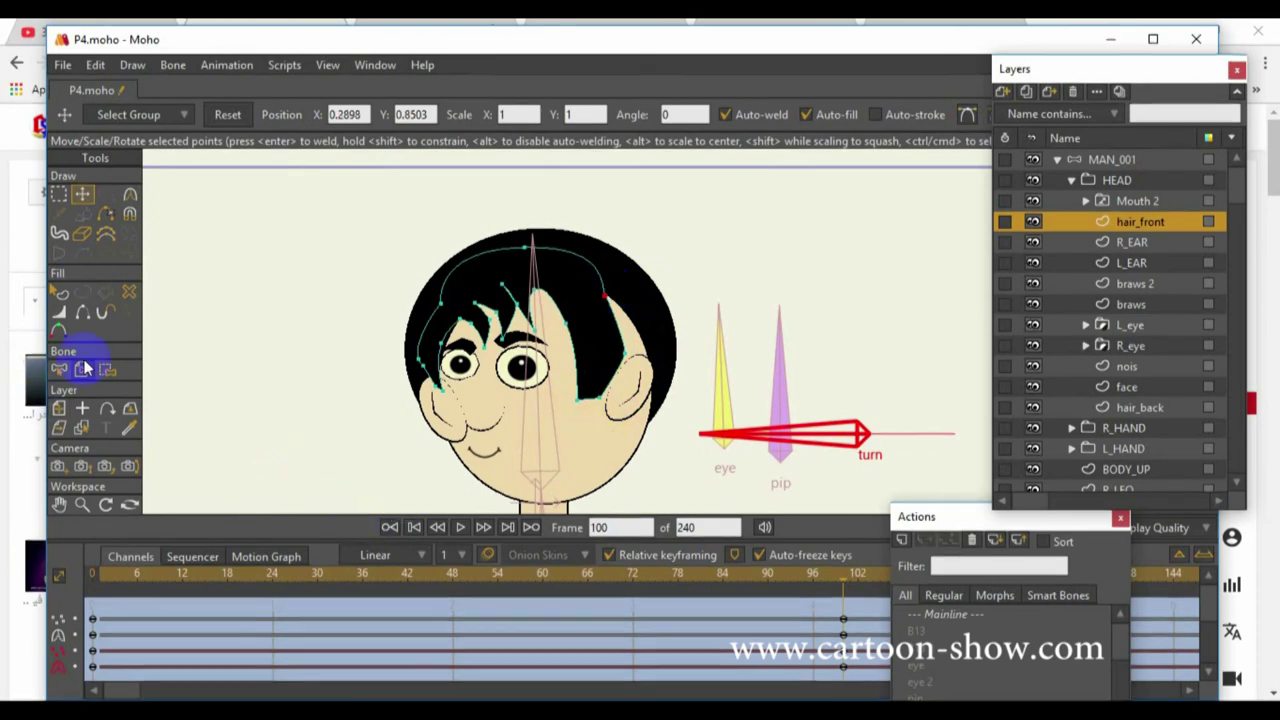
# Move the face outline's point on the L_EAR side inward to about X 0.3629, Y 0.4327
pyautogui.click(81, 430)
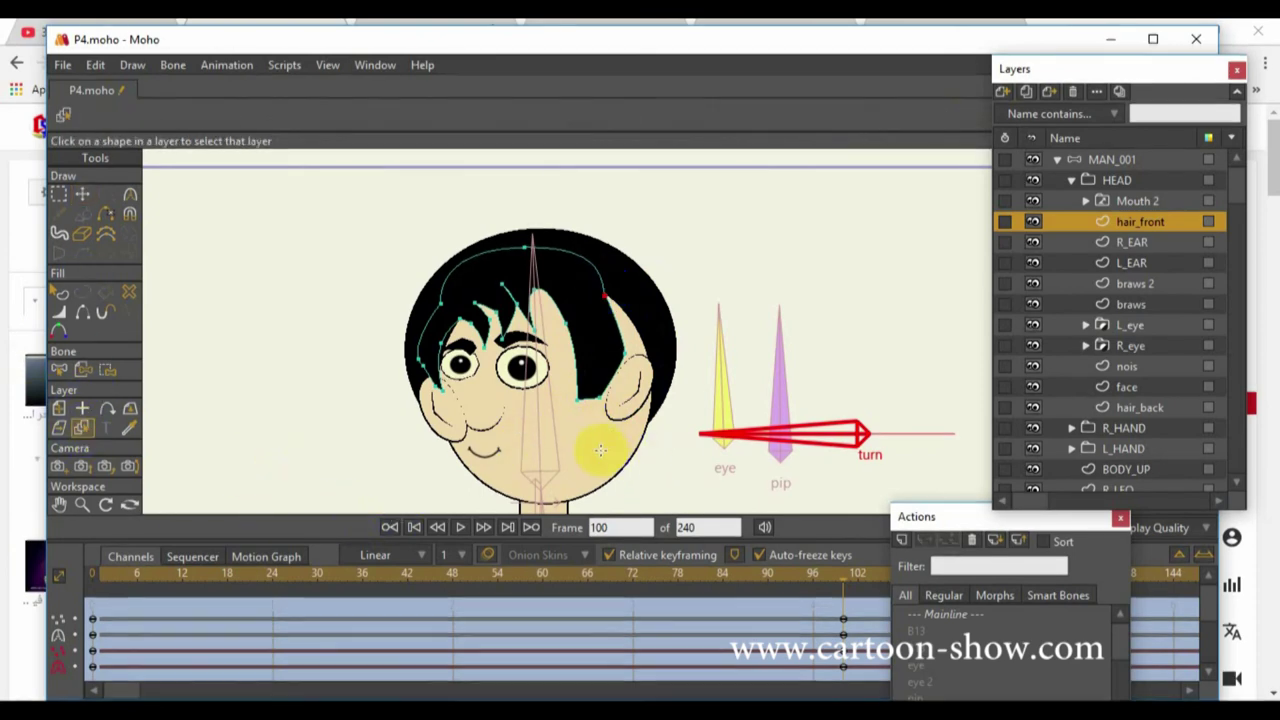
pyautogui.click(445, 393)
pyautogui.click(82, 194)
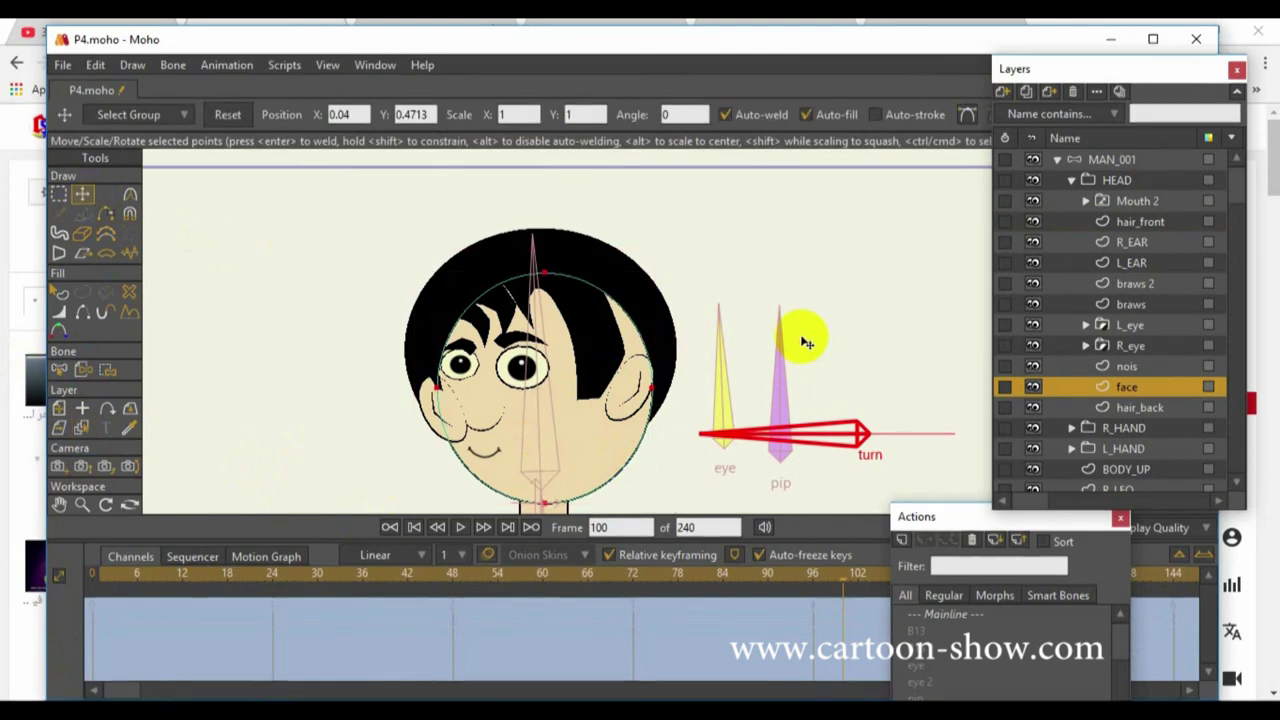
pyautogui.click(668, 395)
pyautogui.moveTo(668, 395); pyautogui.dragTo(625, 400)
pyautogui.click(737, 389)
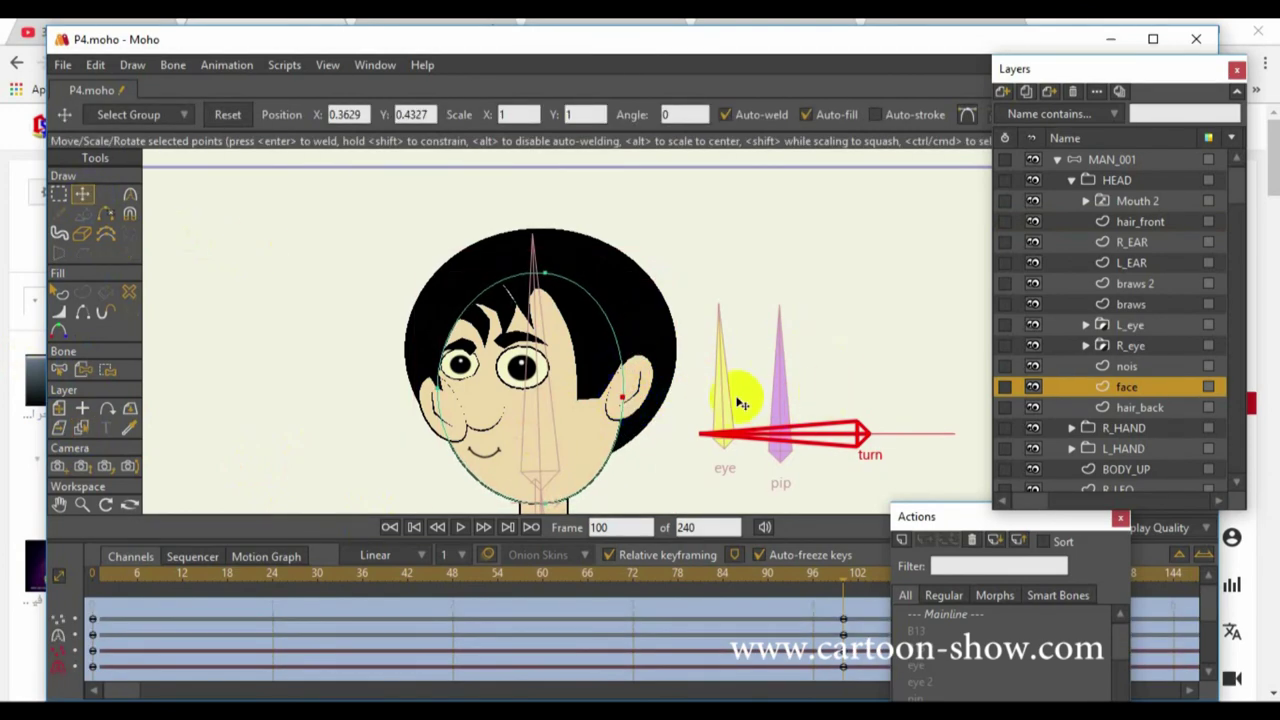
# Move the hair_back outline's point on the R_EAR side inward to about X -0.4225, Y 0.7086
pyautogui.click(82, 428)
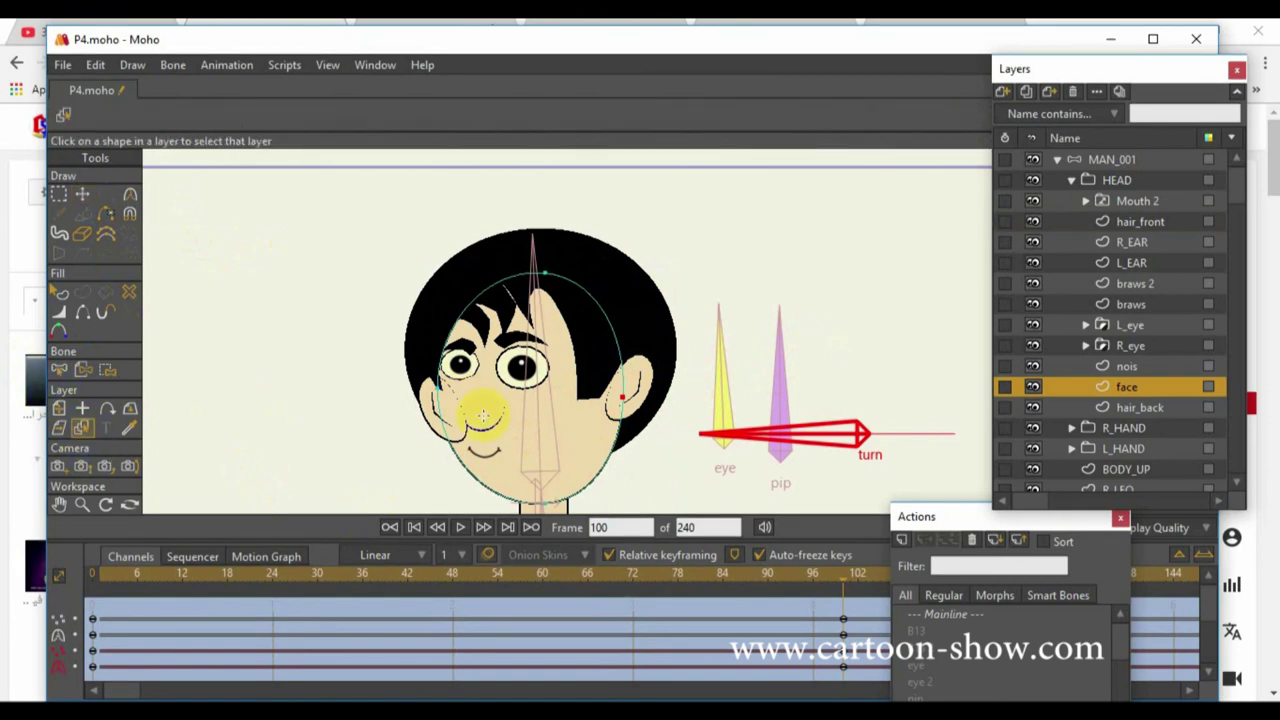
pyautogui.click(630, 303)
pyautogui.click(83, 194)
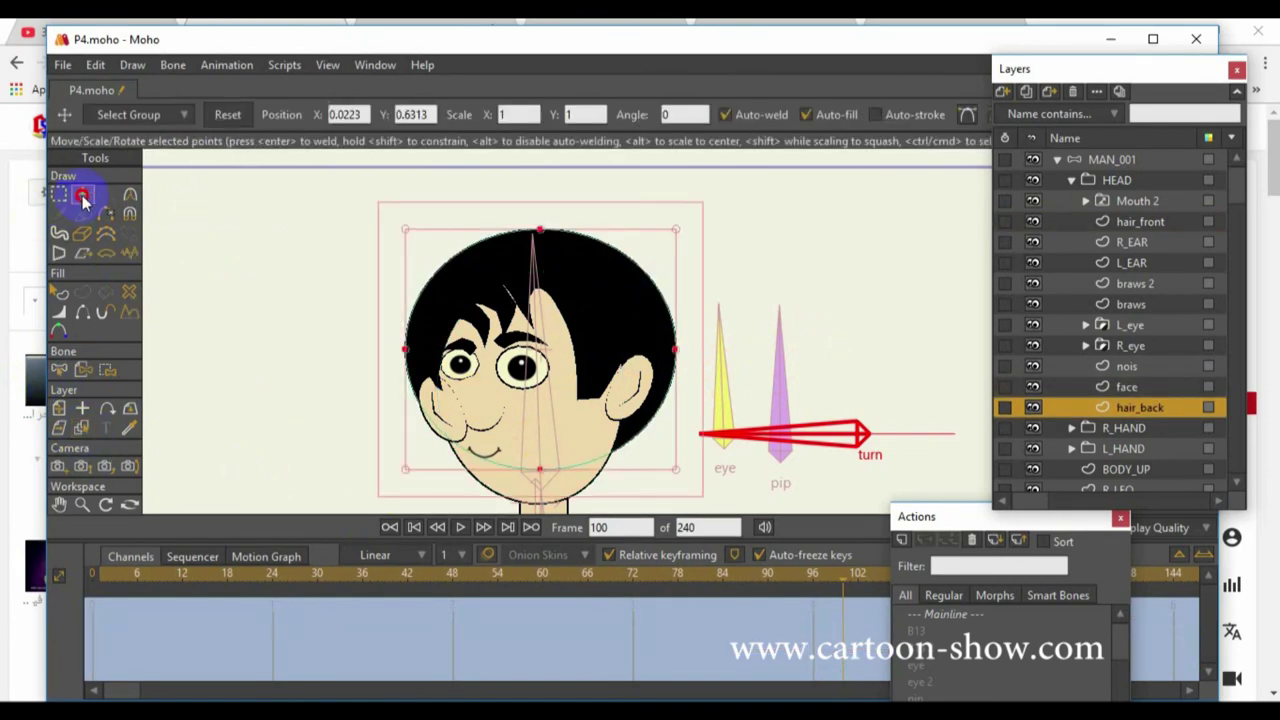
pyautogui.click(255, 345)
pyautogui.moveTo(405, 350); pyautogui.dragTo(438, 333)
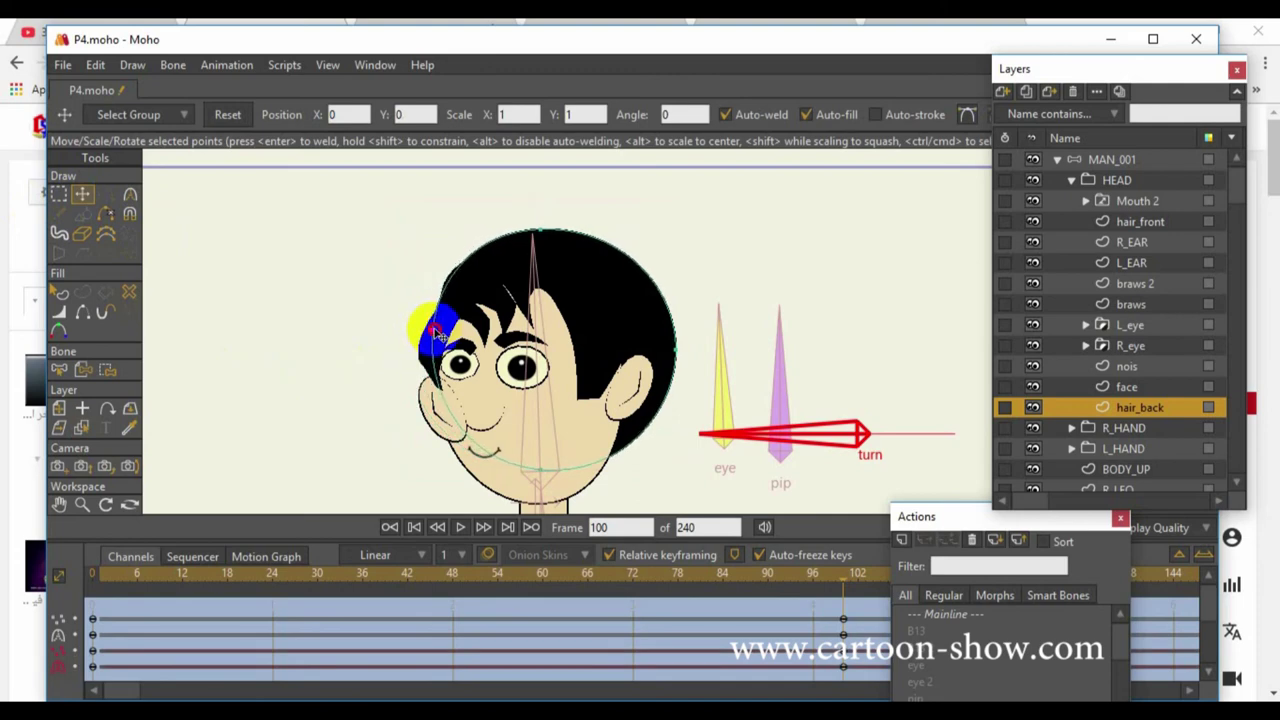
pyautogui.moveTo(438, 333); pyautogui.dragTo(440, 336)
pyautogui.click(538, 485)
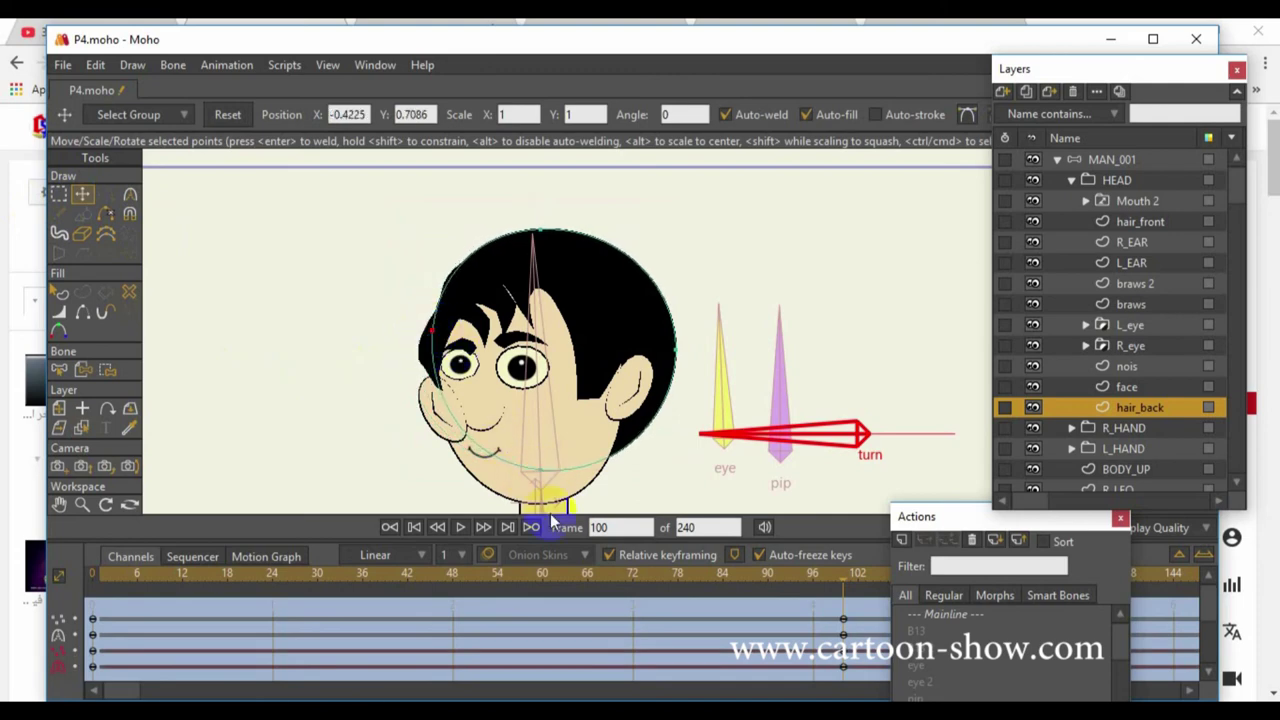
# Return to the Mainline and enable animated layer order in the HEAD layer's depth sorting settings
pyautogui.moveTo(843, 586)
pyautogui.mouseDown()
pyautogui.moveTo(794, 571)
pyautogui.moveTo(271, 569)
pyautogui.moveTo(843, 576)
pyautogui.mouseUp()
pyautogui.moveTo(971, 517); pyautogui.dragTo(916, 341)
pyautogui.click(894, 436)
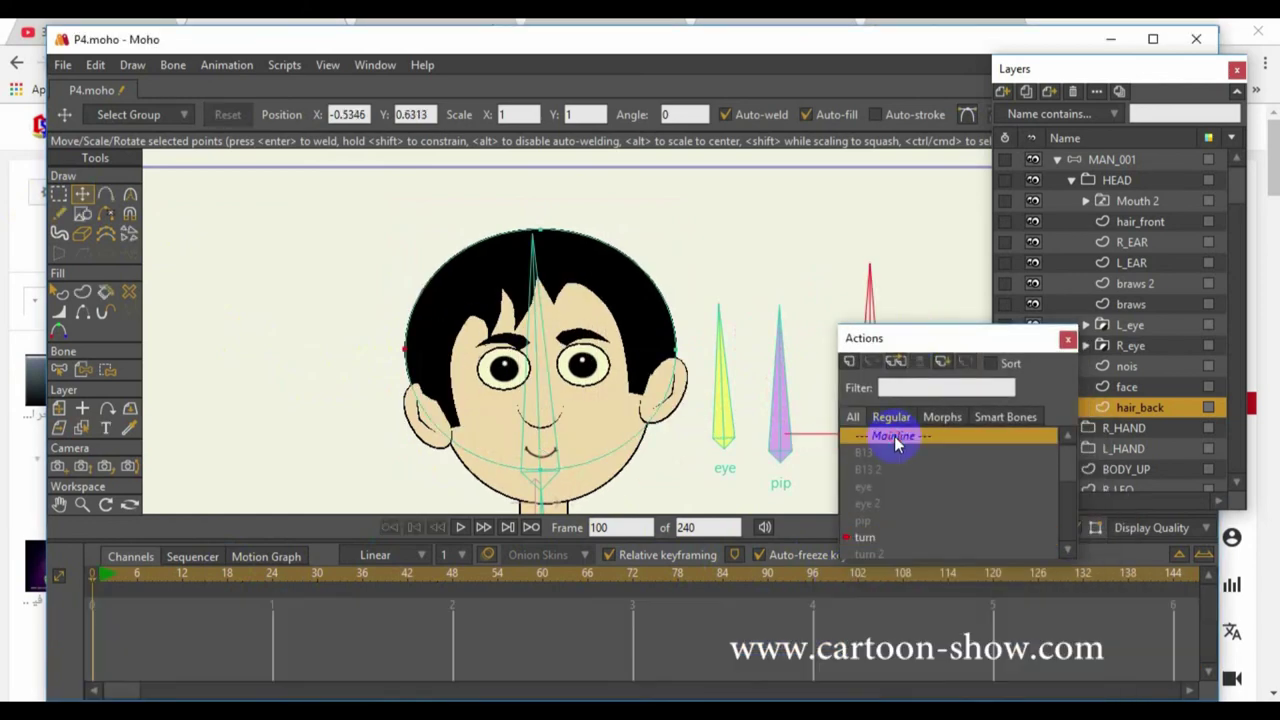
pyautogui.click(1072, 181)
pyautogui.doubleClick(1089, 180)
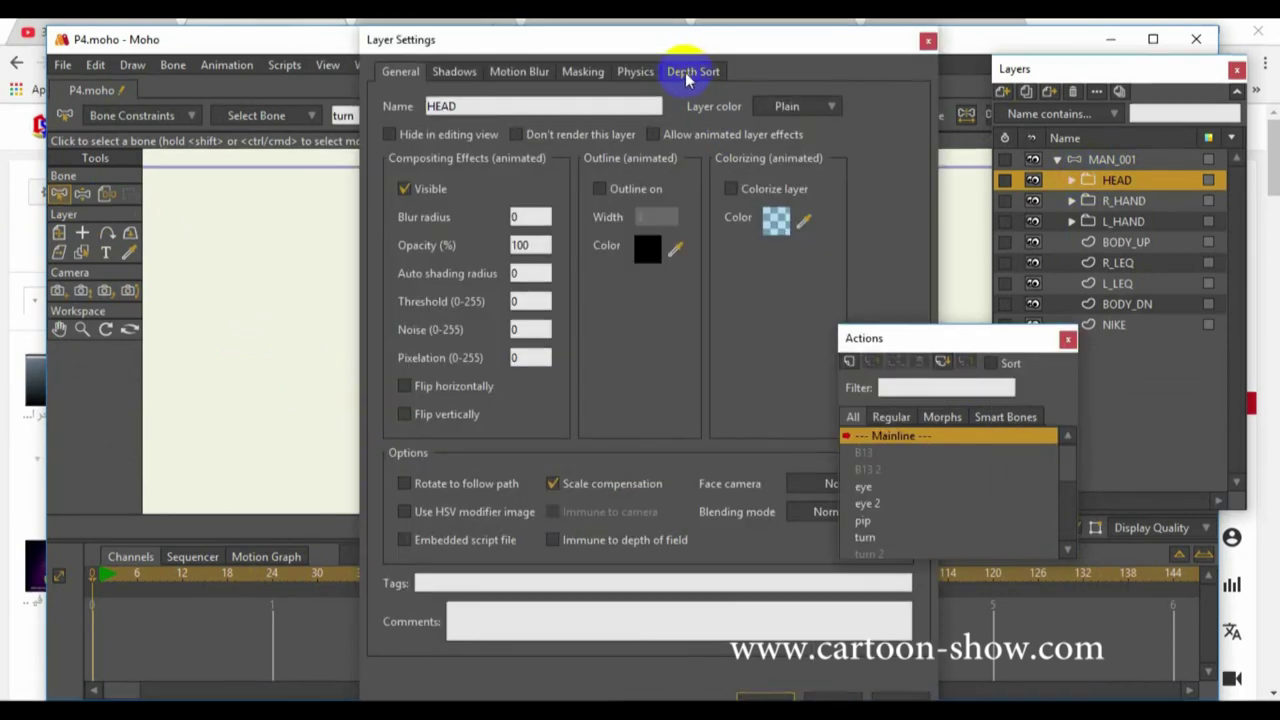
pyautogui.click(692, 72)
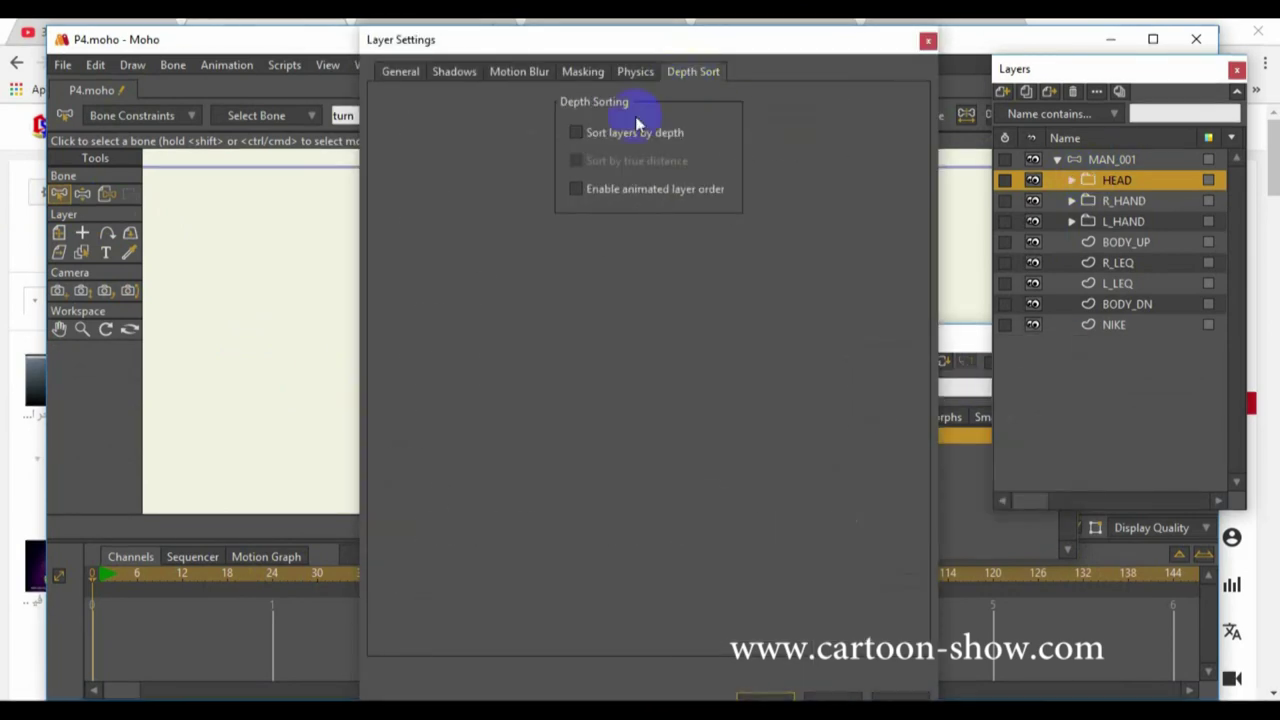
pyautogui.click(577, 189)
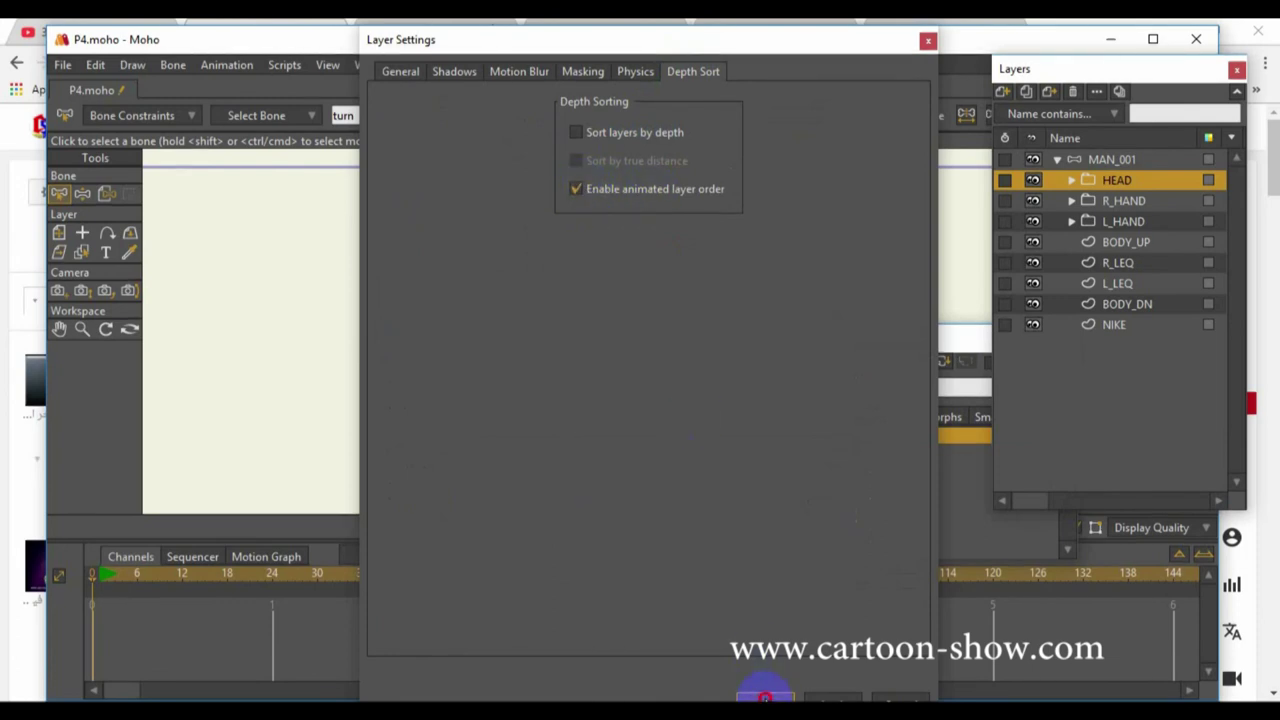
pyautogui.click(765, 697)
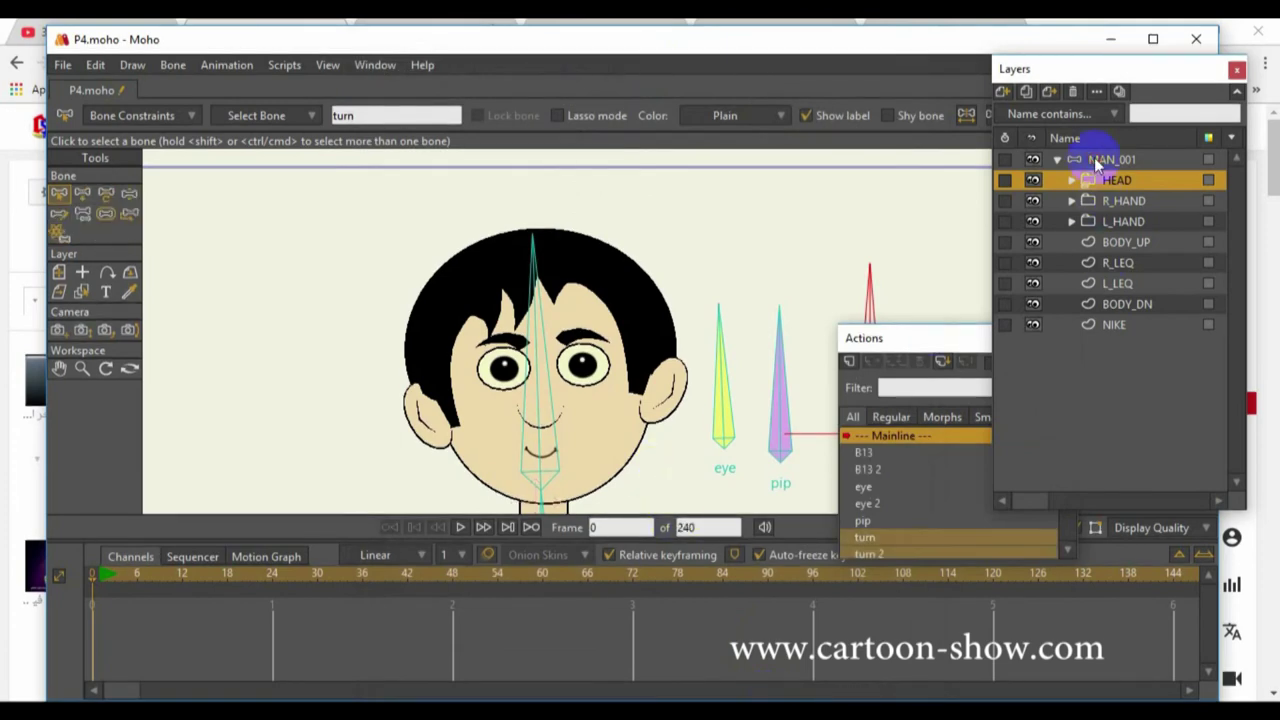
# Enable animated layer order in the MAN_001 layer's depth sorting settings
pyautogui.doubleClick(1094, 159)
pyautogui.click(632, 72)
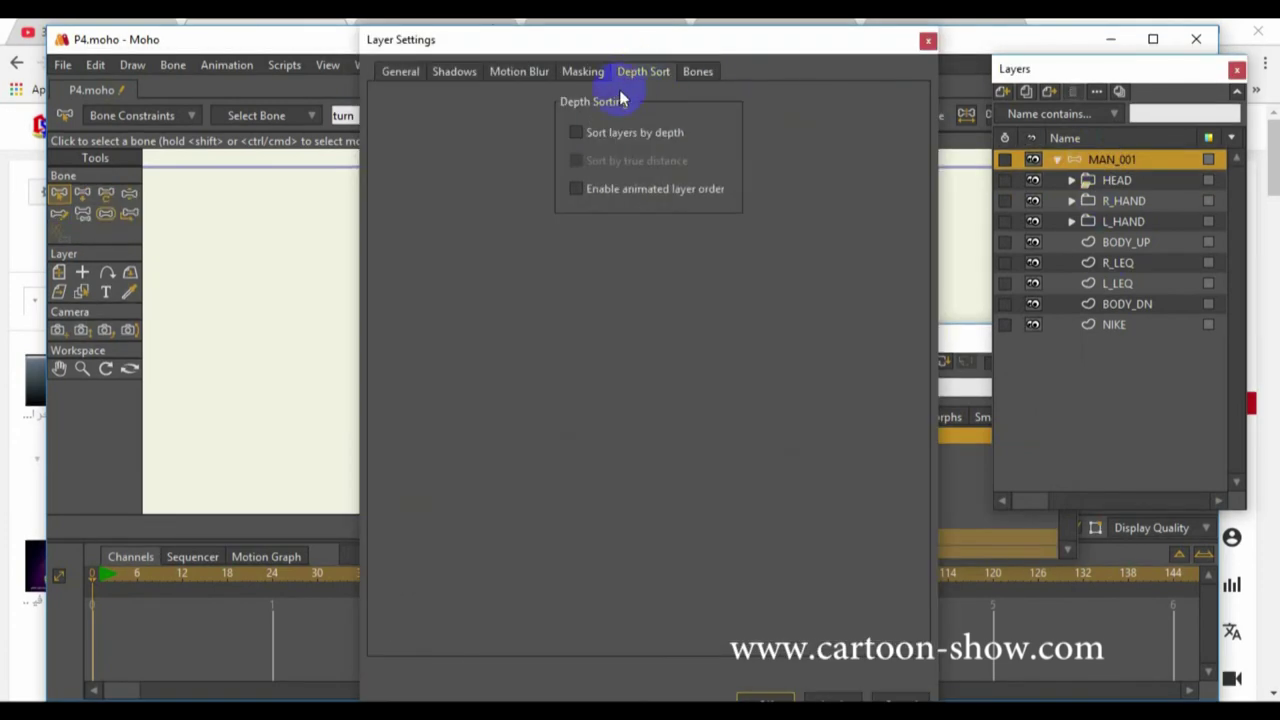
pyautogui.click(577, 189)
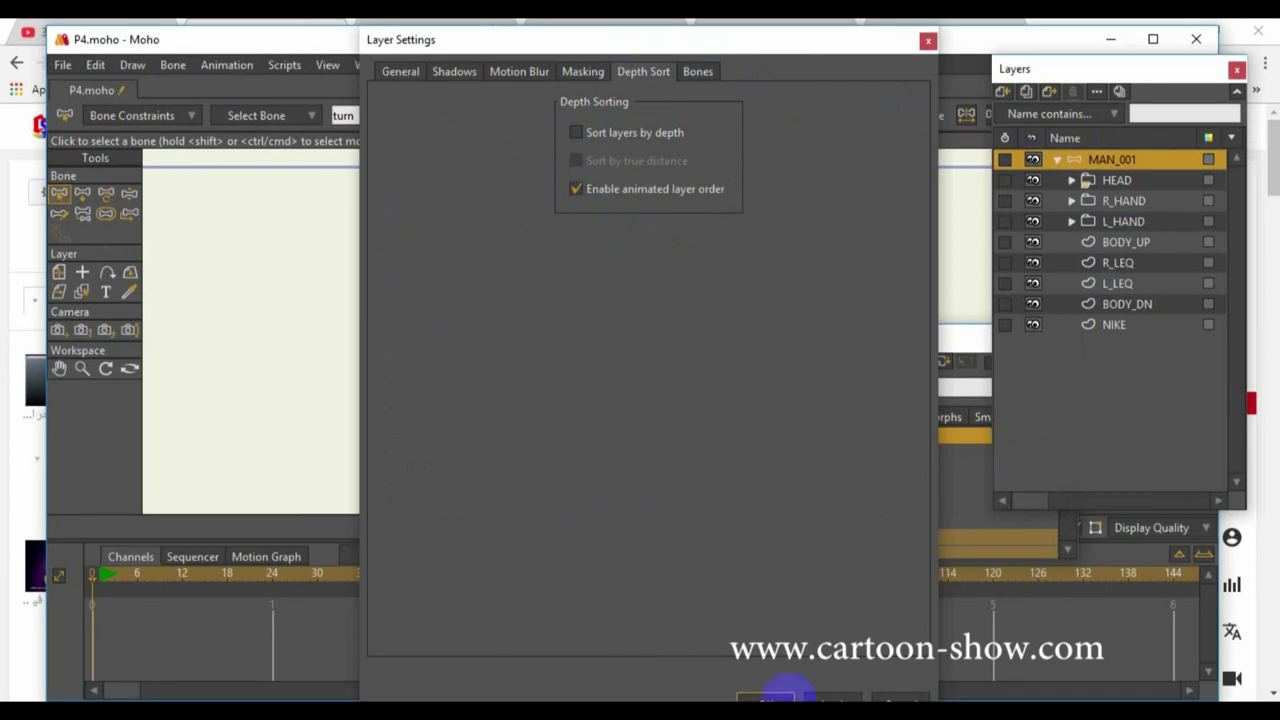
pyautogui.click(747, 697)
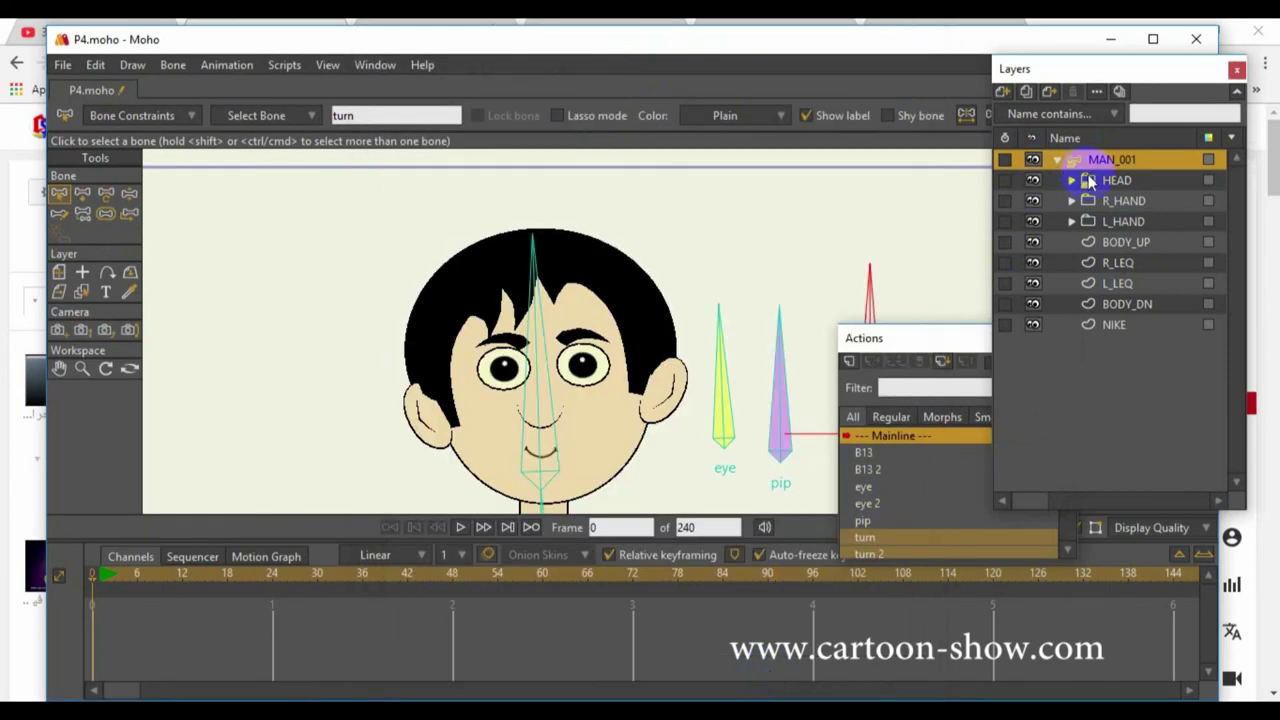
# In the turn action at frame 17, reorder the R_EAR layer to sit between face and hair_back
pyautogui.click(1072, 181)
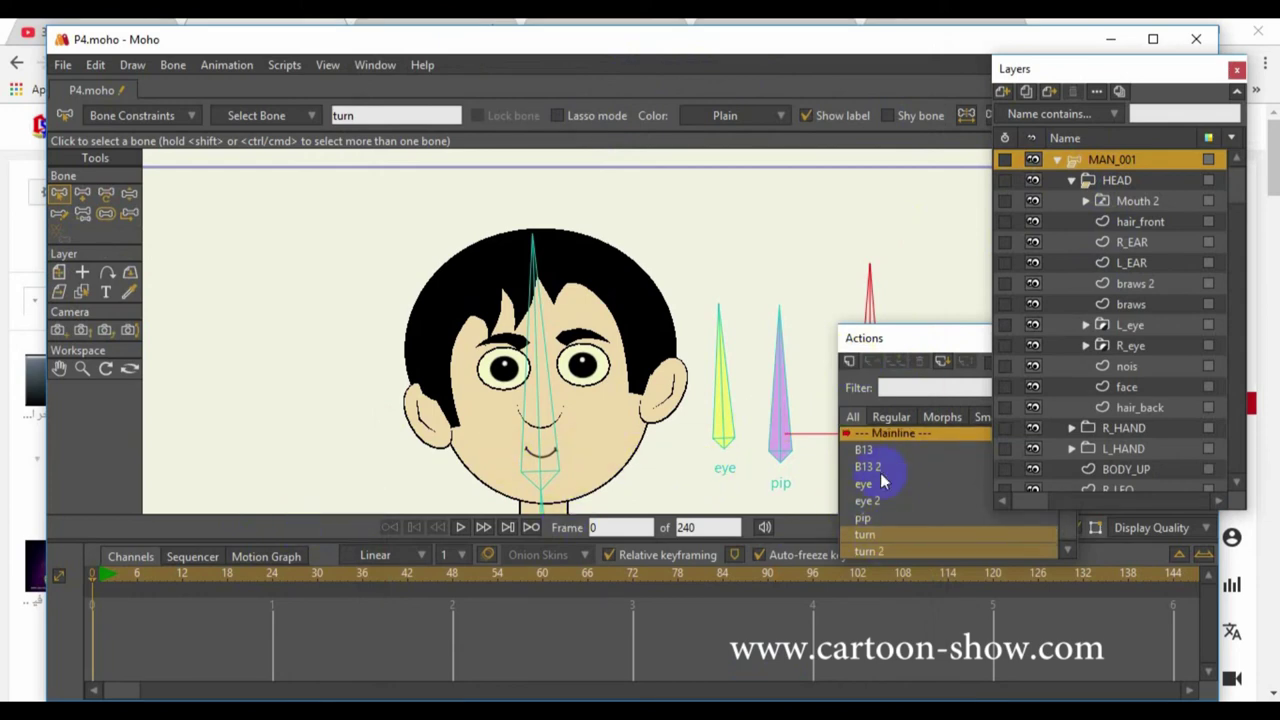
pyautogui.click(918, 340)
pyautogui.moveTo(918, 340); pyautogui.dragTo(839, 118)
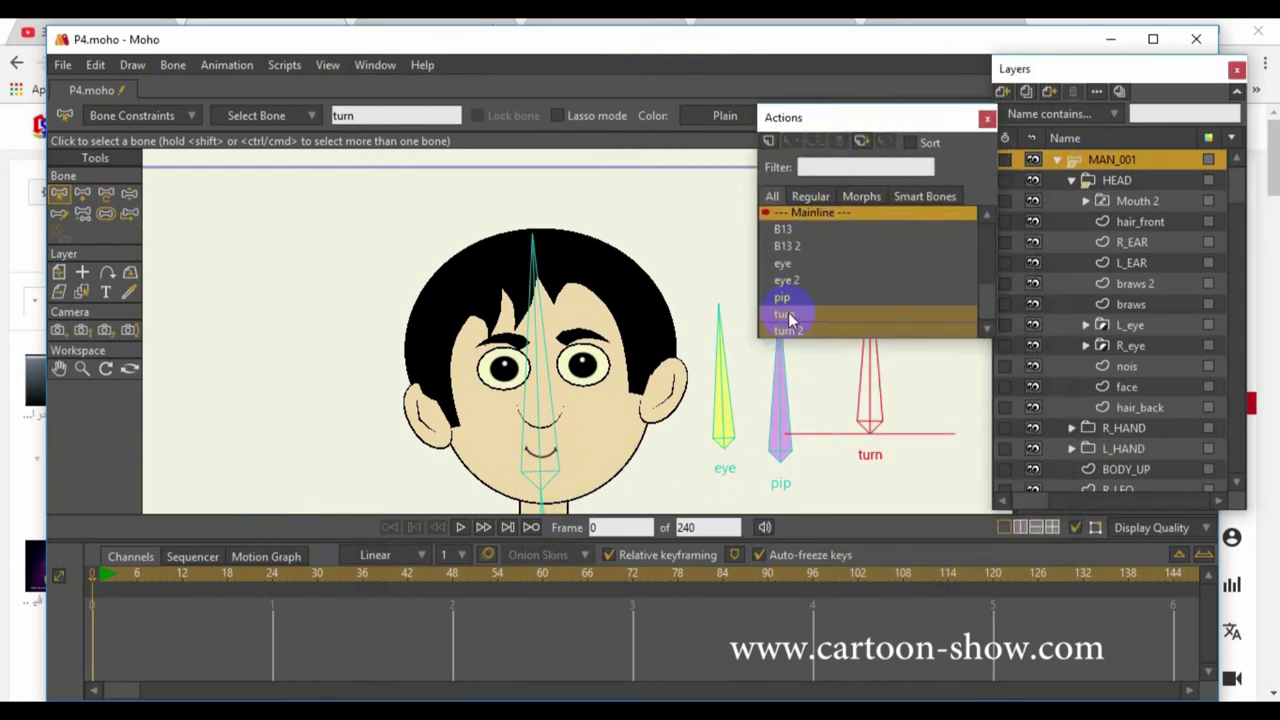
pyautogui.doubleClick(789, 318)
pyautogui.moveTo(100, 585); pyautogui.dragTo(222, 592)
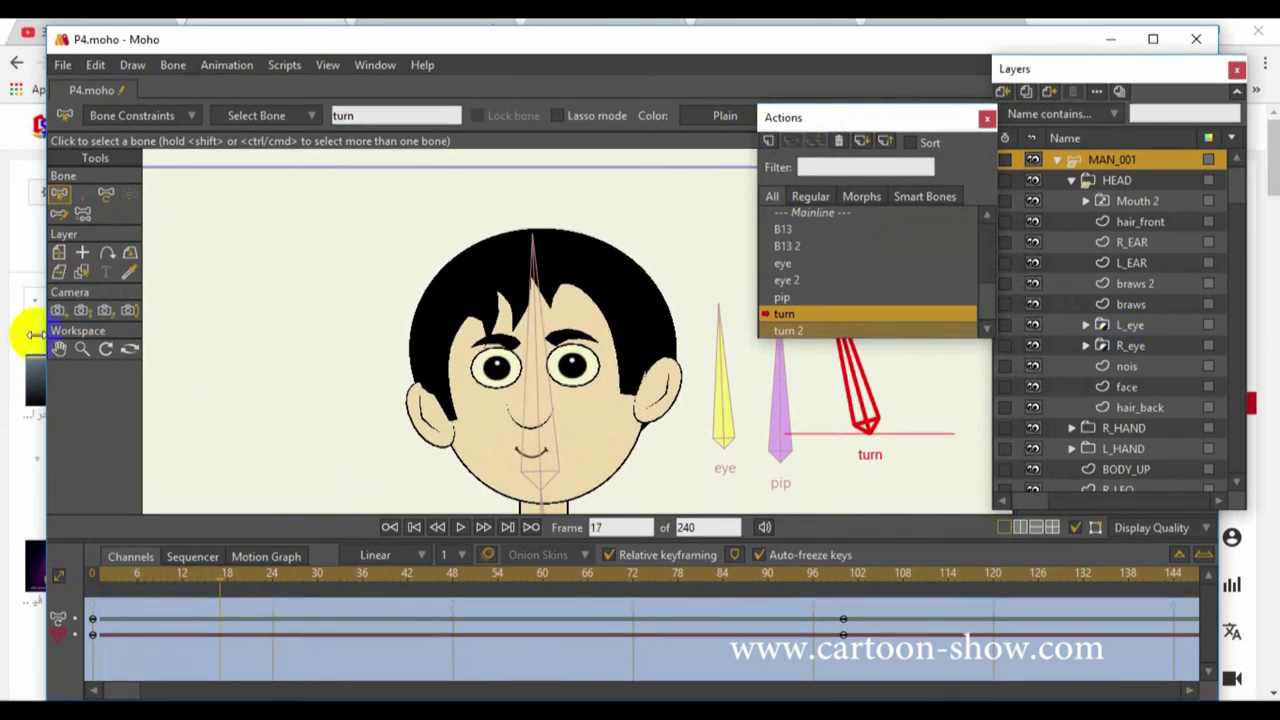
pyautogui.click(81, 273)
pyautogui.click(445, 420)
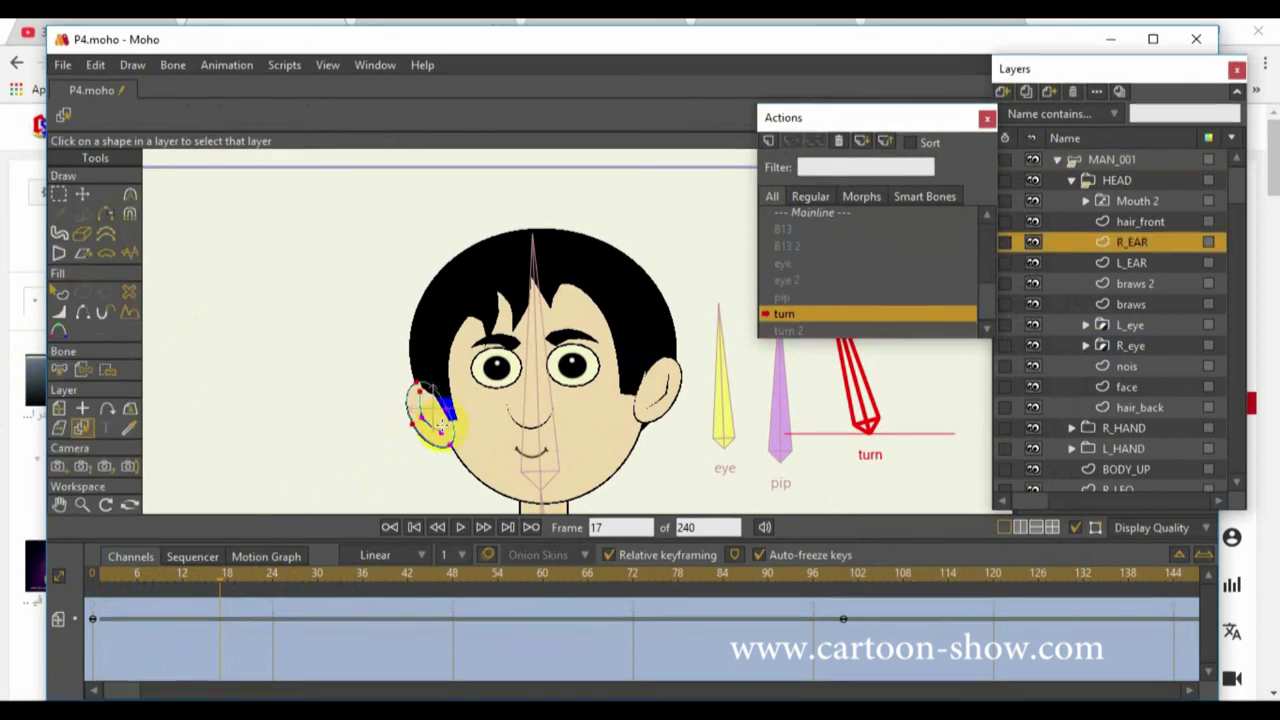
pyautogui.moveTo(1130, 250); pyautogui.dragTo(1122, 405)
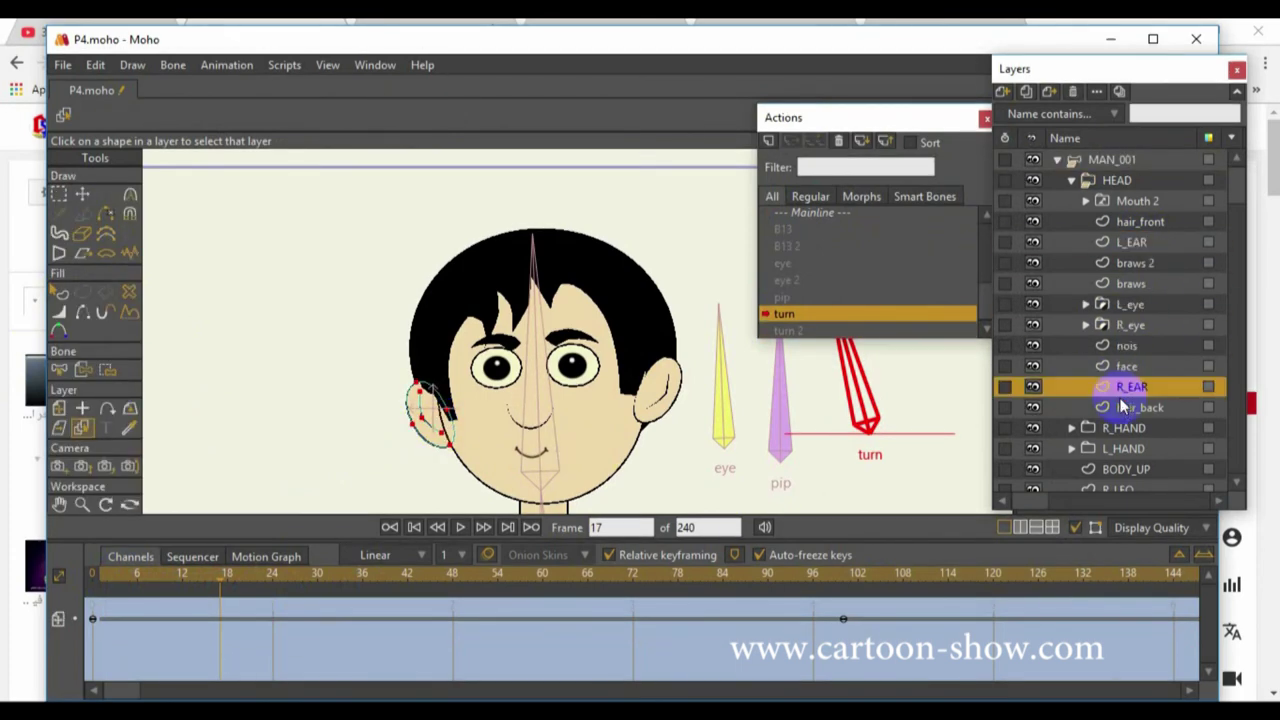
# Scrub the early frames of the turn action and examine the R_EAR layer's order against the face and hair up close
pyautogui.click(155, 614)
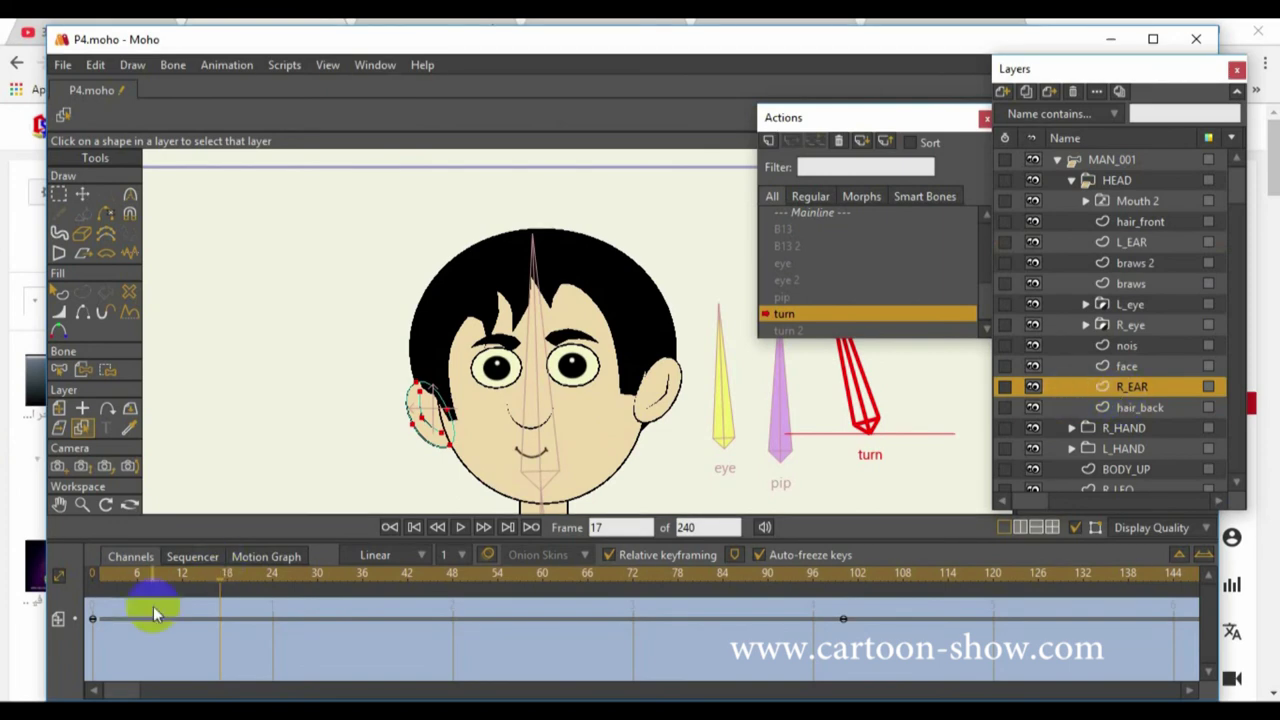
pyautogui.hotkey('ctrl', 'z')
pyautogui.click(105, 576)
pyautogui.moveTo(105, 576); pyautogui.dragTo(243, 566)
pyautogui.hotkey('ctrl', 'shift', 'z')
pyautogui.click(277, 400)
pyautogui.scroll(3, 280, 397)
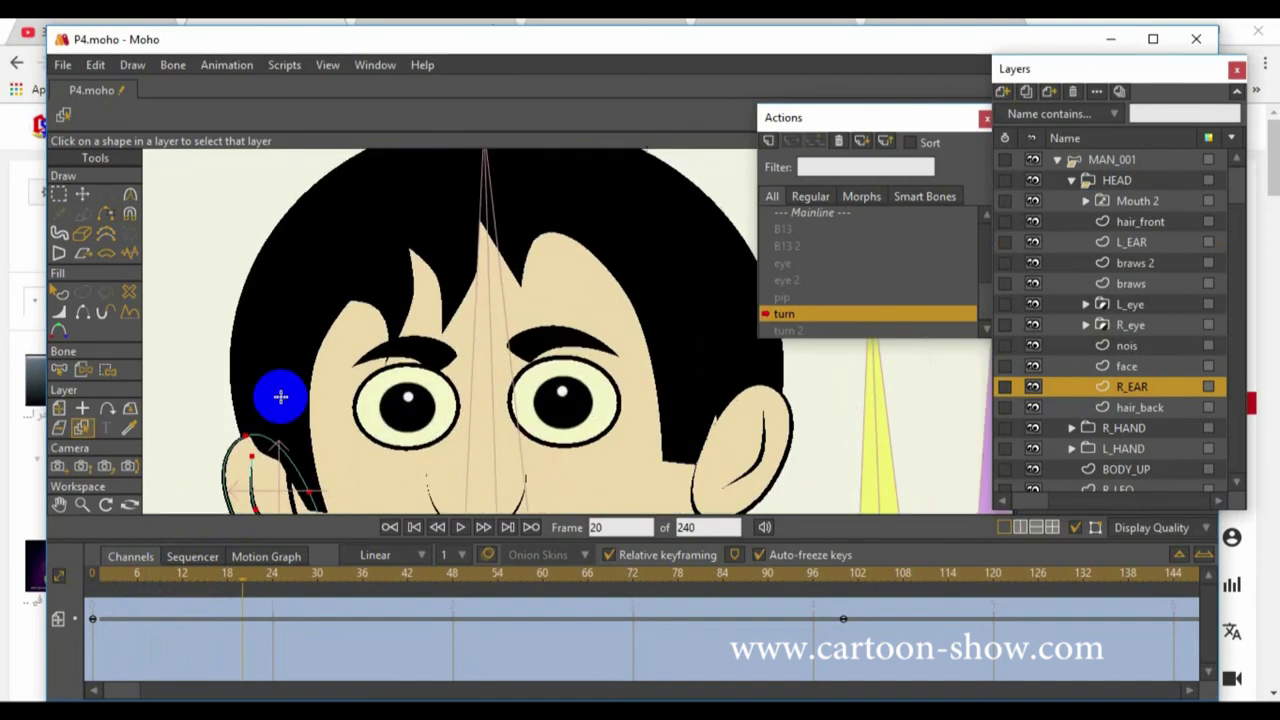
pyautogui.click(59, 504)
pyautogui.moveTo(235, 436); pyautogui.dragTo(330, 300)
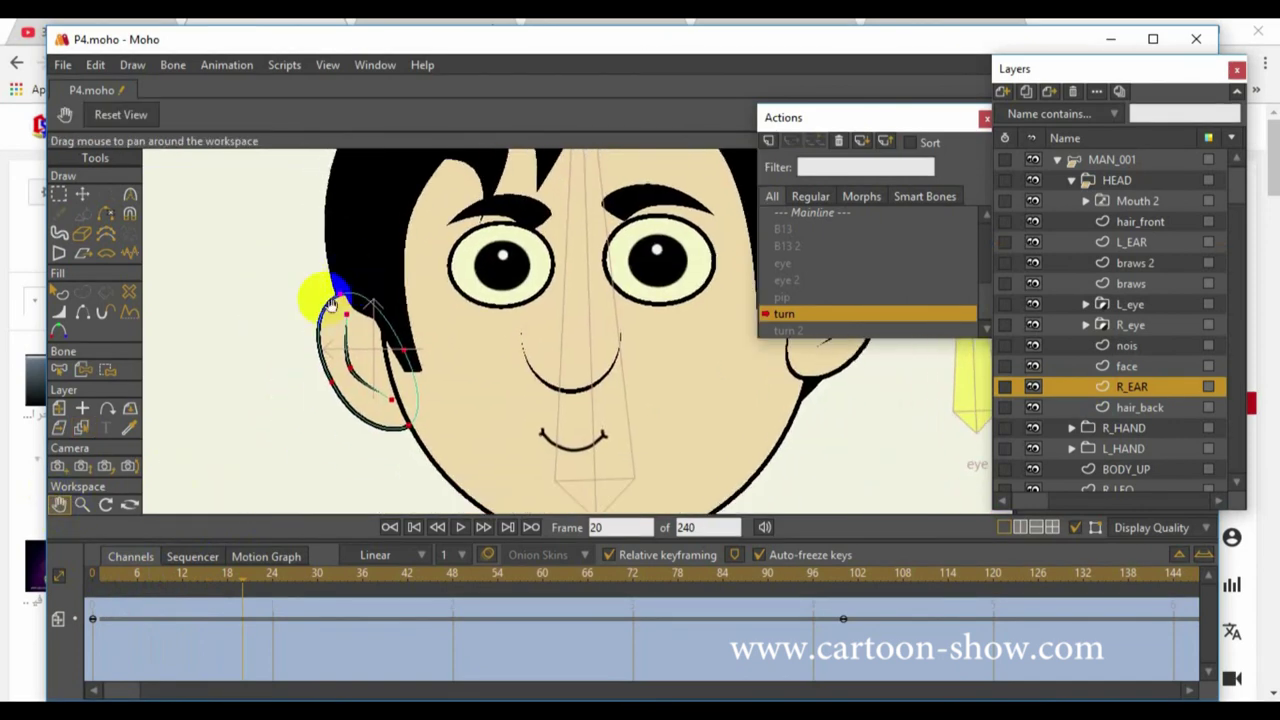
# At frame 100 of the turn action, move the R_EAR layer inward behind the face to about X -0.8869, Y -0.0761
pyautogui.moveTo(240, 585); pyautogui.dragTo(700, 627)
pyautogui.scroll(-2, 400, 360)
pyautogui.click(170, 589)
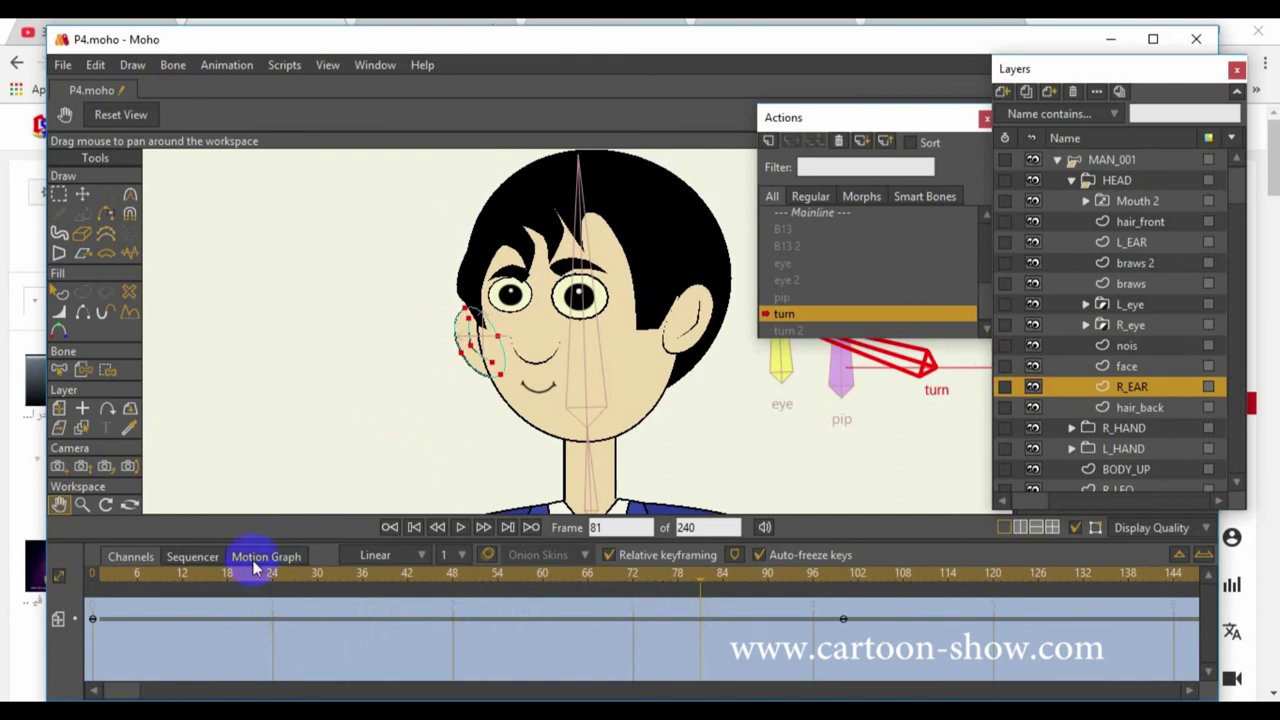
pyautogui.moveTo(703, 585); pyautogui.dragTo(845, 618)
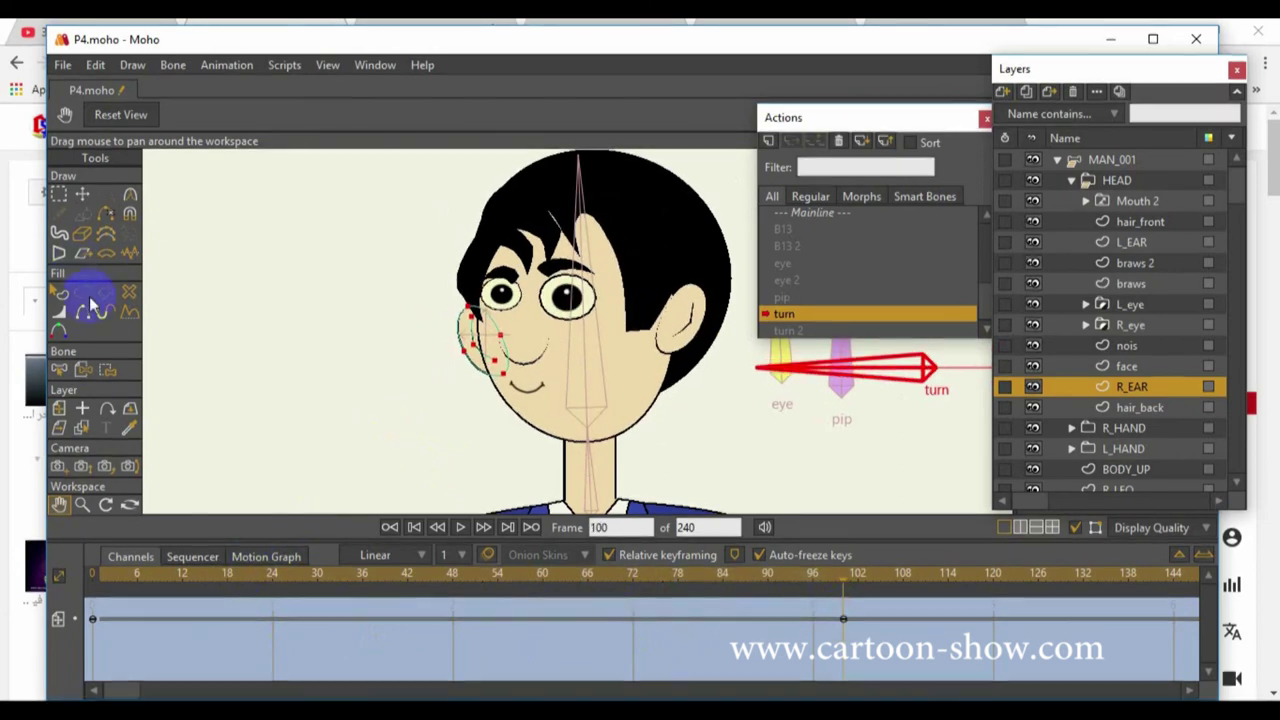
pyautogui.click(60, 407)
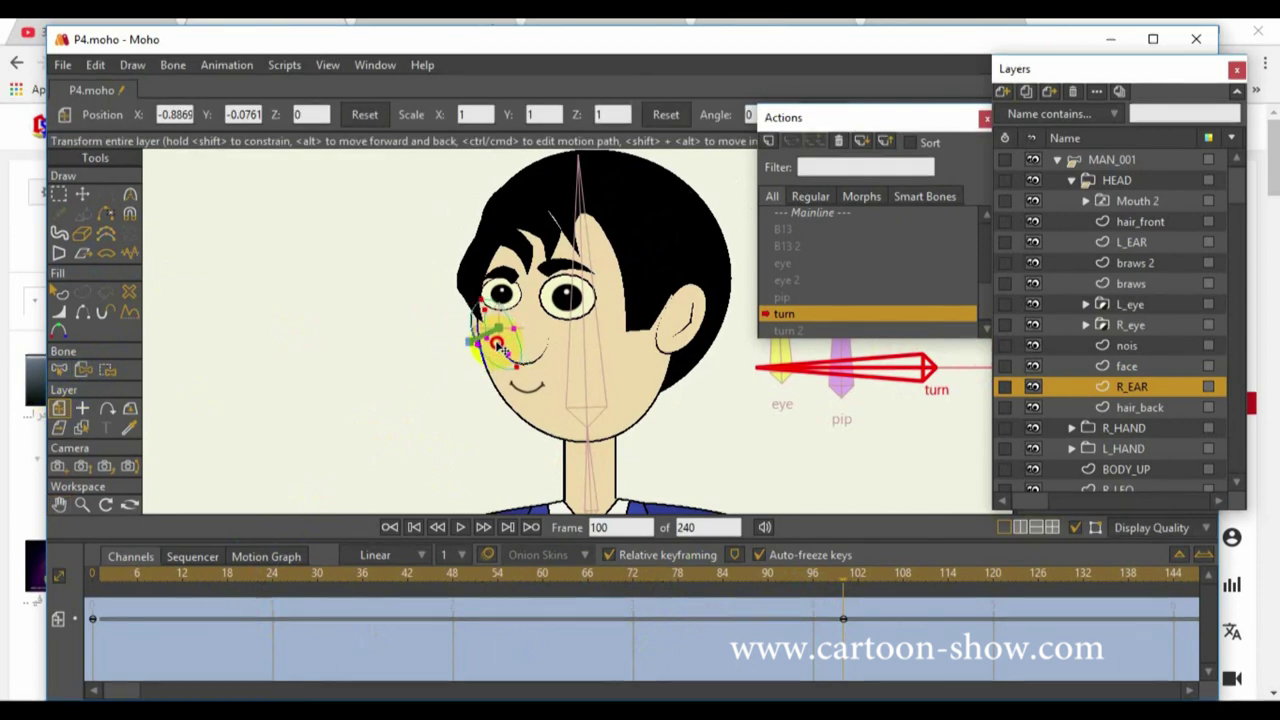
# On hair_front at frame 100, pull the outline points beside R_EAR inward, placing the sideburn point near X -0.3835, Y 0.4736
pyautogui.click(84, 428)
pyautogui.click(457, 277)
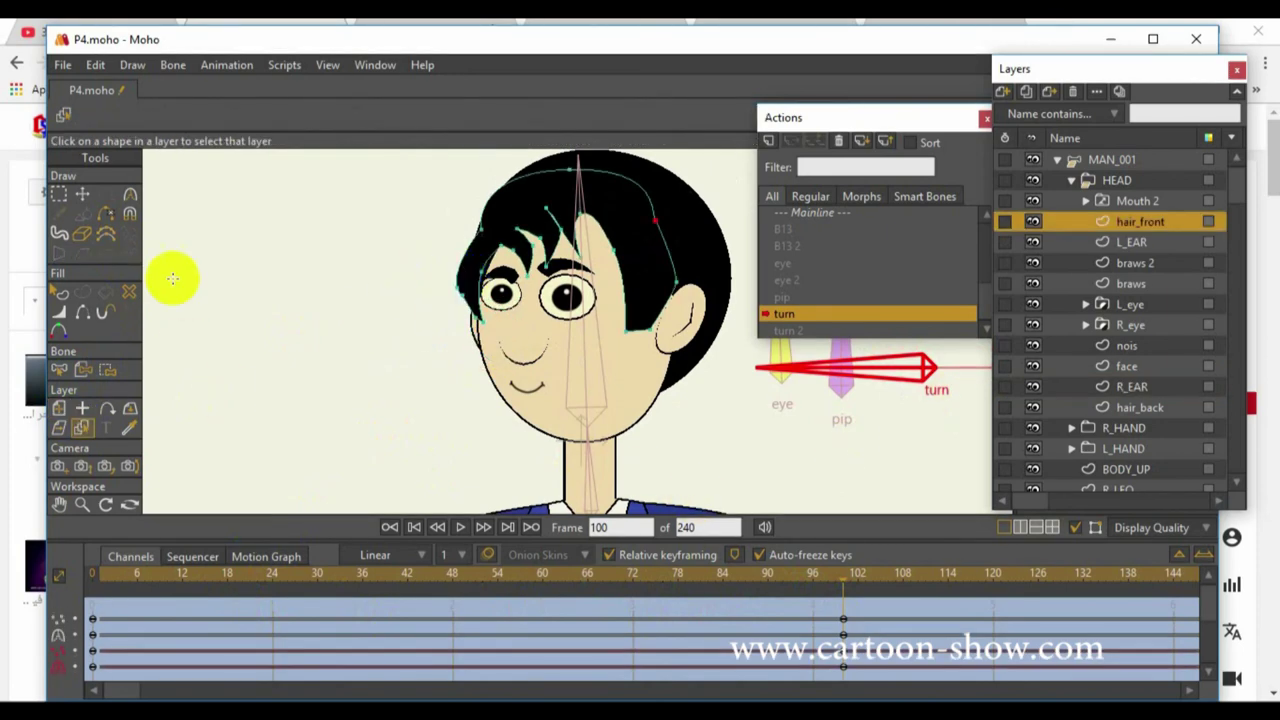
pyautogui.click(83, 199)
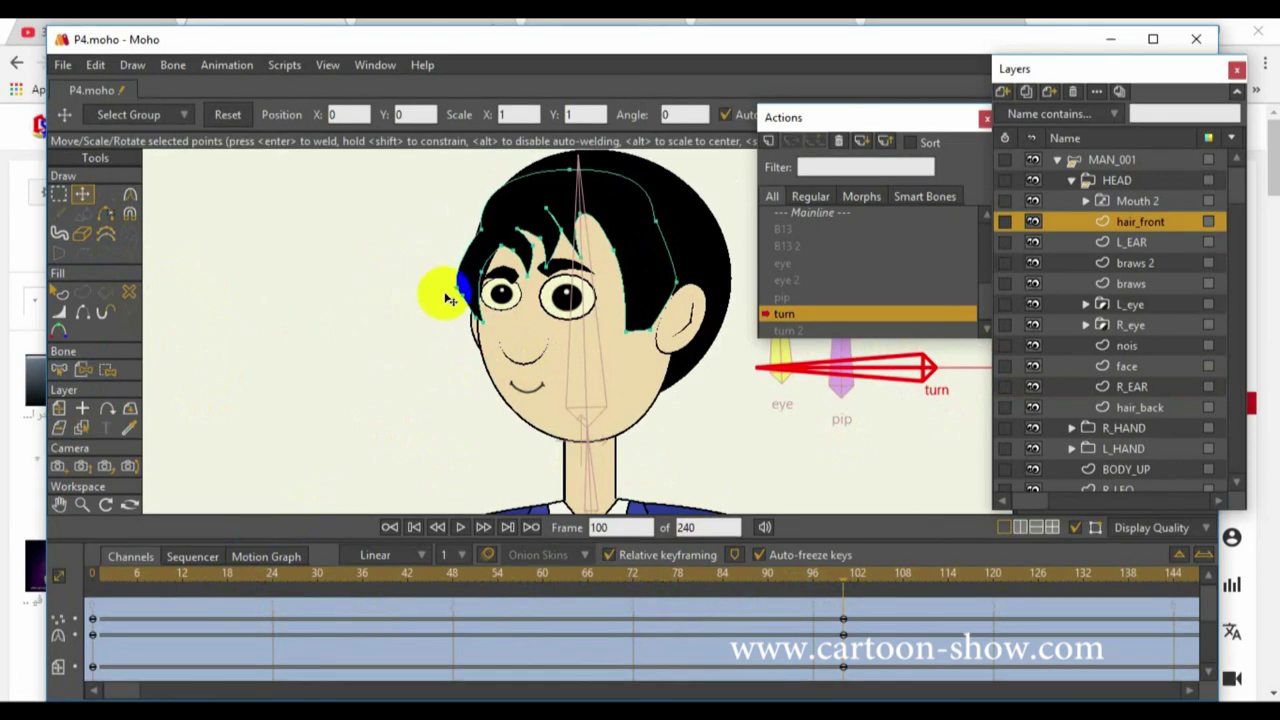
pyautogui.moveTo(464, 270); pyautogui.dragTo(490, 333)
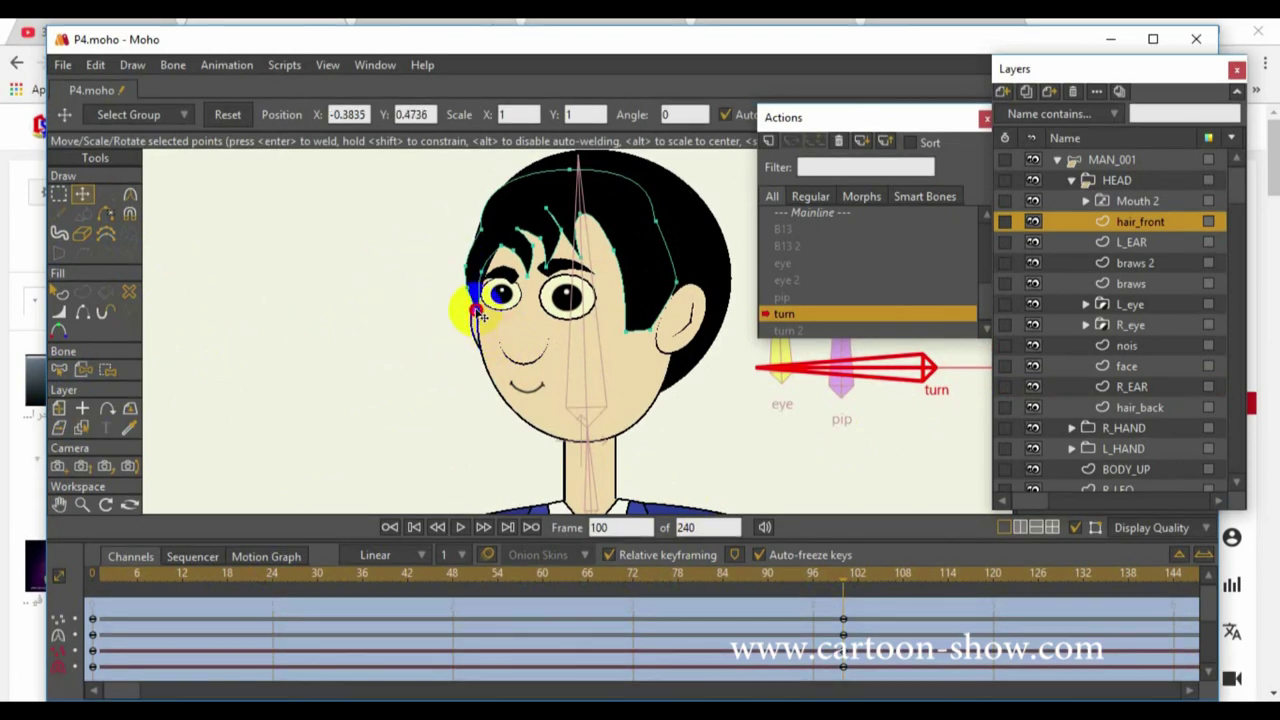
pyautogui.moveTo(507, 318); pyautogui.dragTo(650, 310)
# Reshape the hair_front fringe at frame 100 by repositioning its strand points above the eyes, and check the turn by scrubbing
pyautogui.click(567, 257)
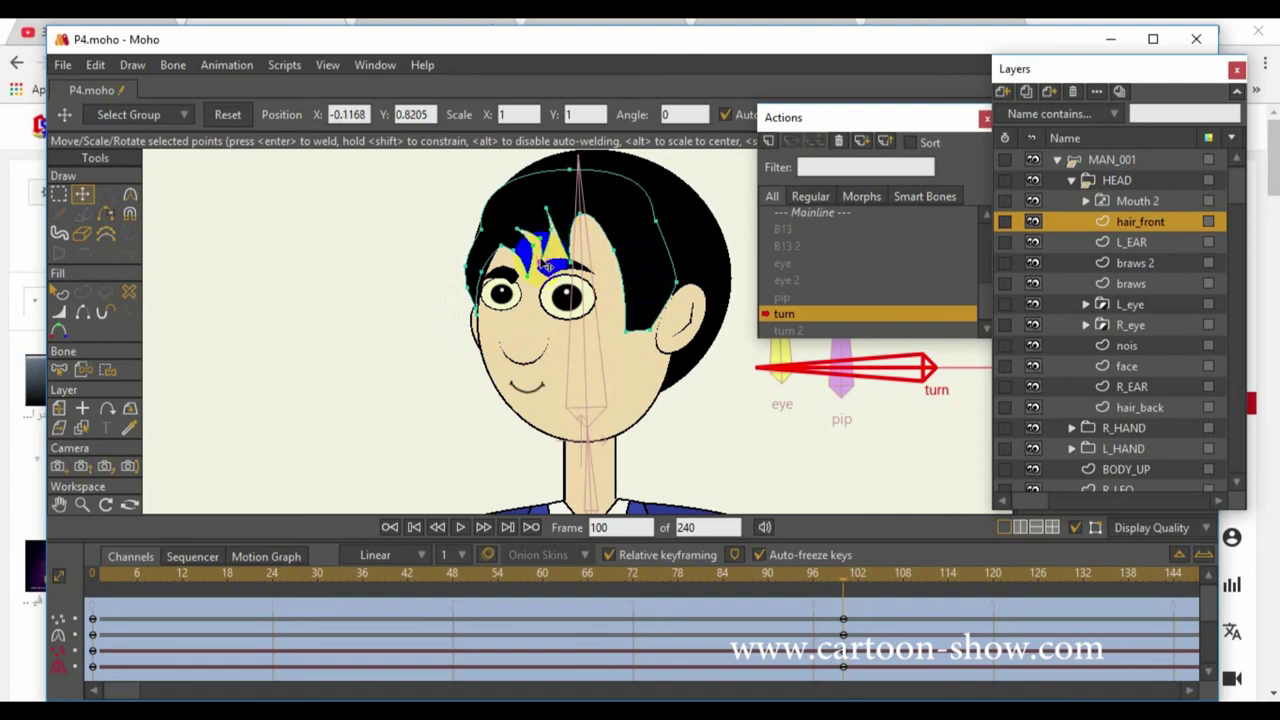
pyautogui.moveTo(522, 259); pyautogui.dragTo(530, 286)
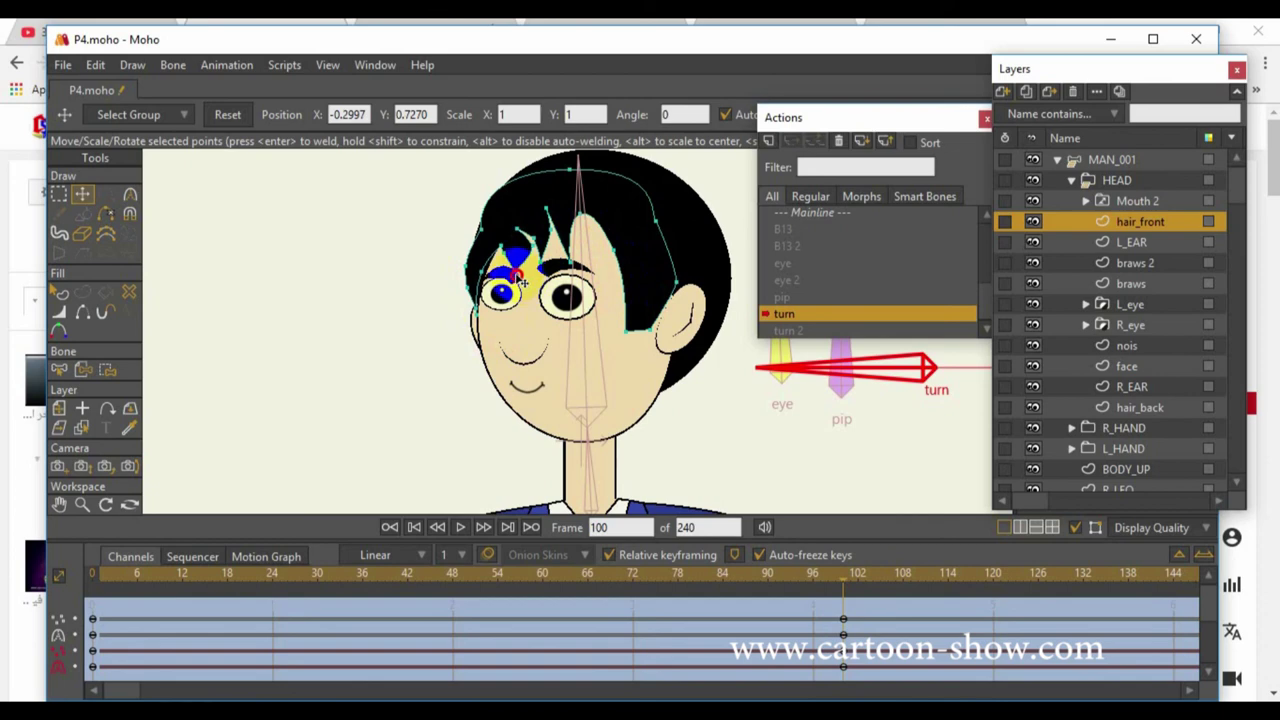
pyautogui.moveTo(527, 261); pyautogui.dragTo(552, 250)
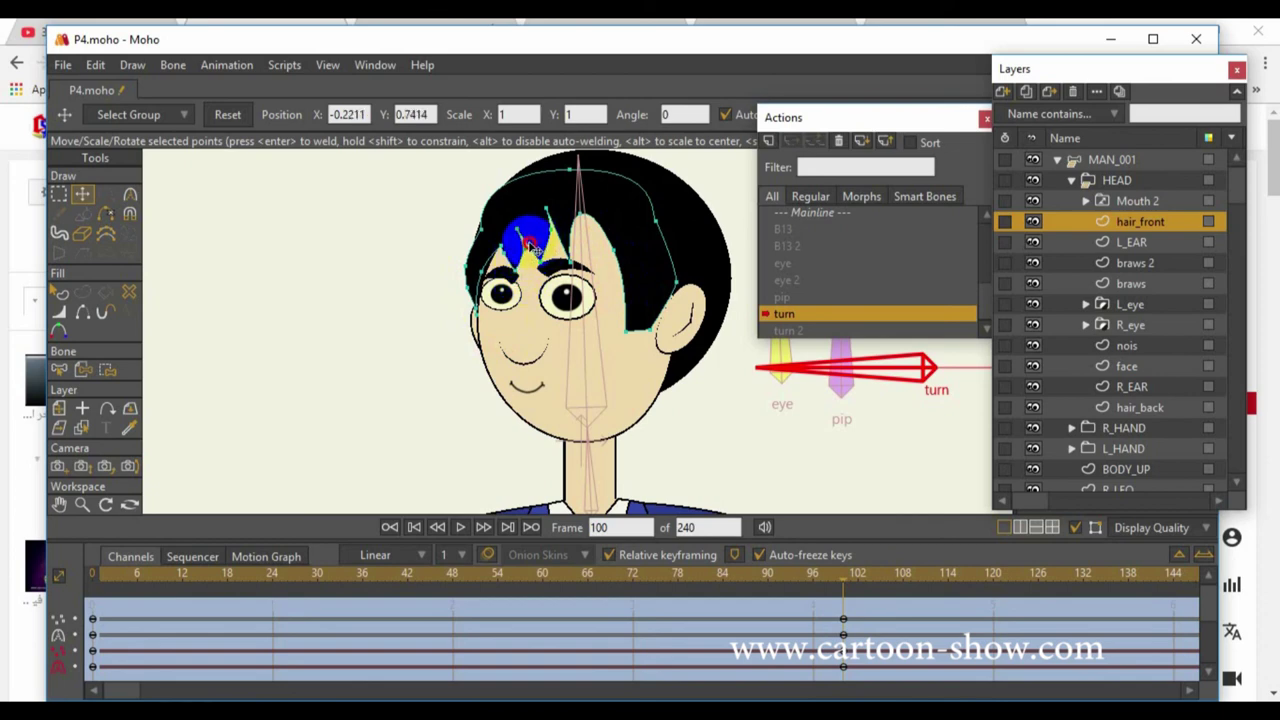
pyautogui.click(541, 259)
pyautogui.moveTo(549, 244); pyautogui.dragTo(563, 213)
pyautogui.click(608, 585)
pyautogui.click(94, 585)
pyautogui.click(612, 583)
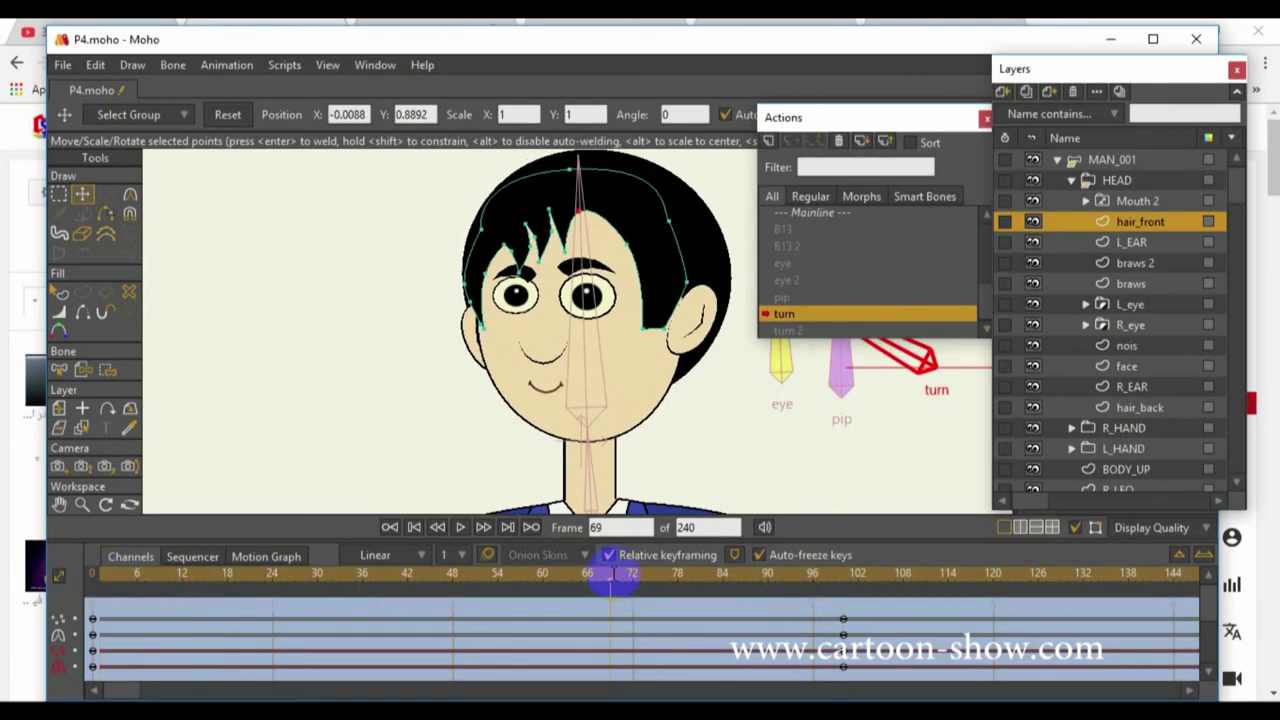
# Return to the Mainline, select the MAN_001 layer and freeze its pose at frame 7
pyautogui.click(810, 214)
pyautogui.moveTo(854, 114); pyautogui.dragTo(898, 508)
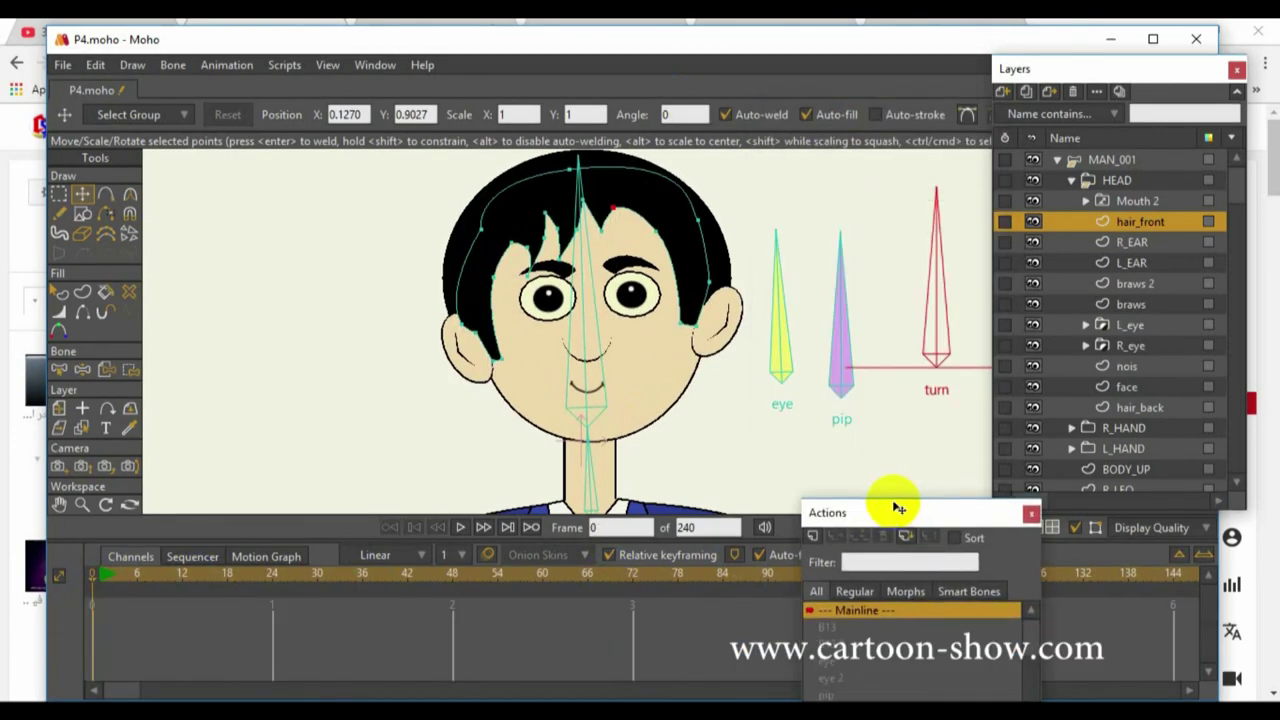
pyautogui.click(1122, 162)
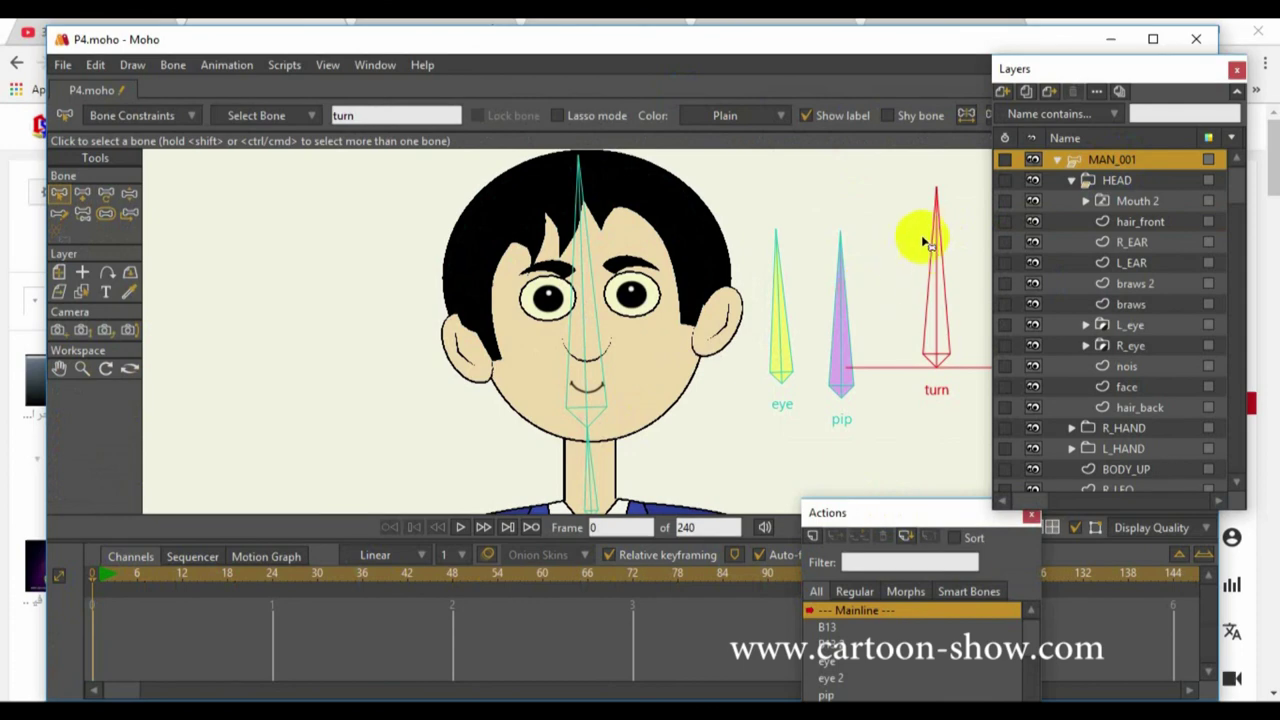
pyautogui.click(144, 574)
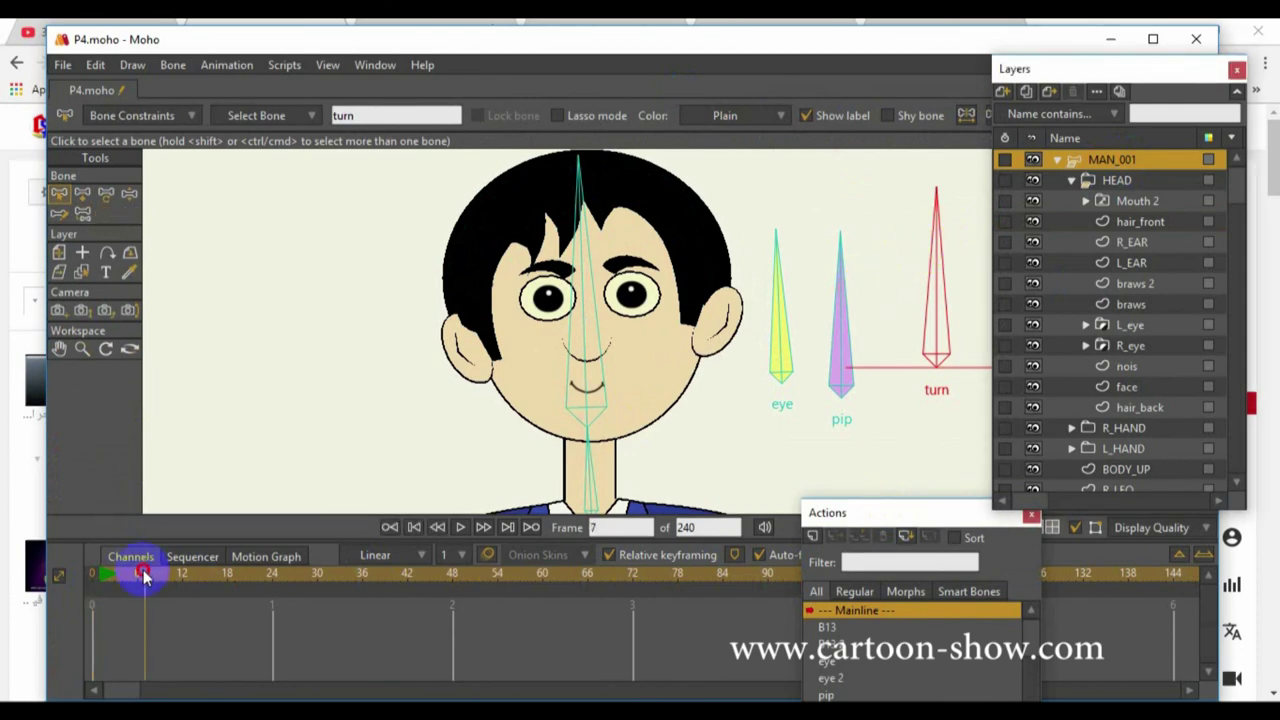
pyautogui.click(170, 65)
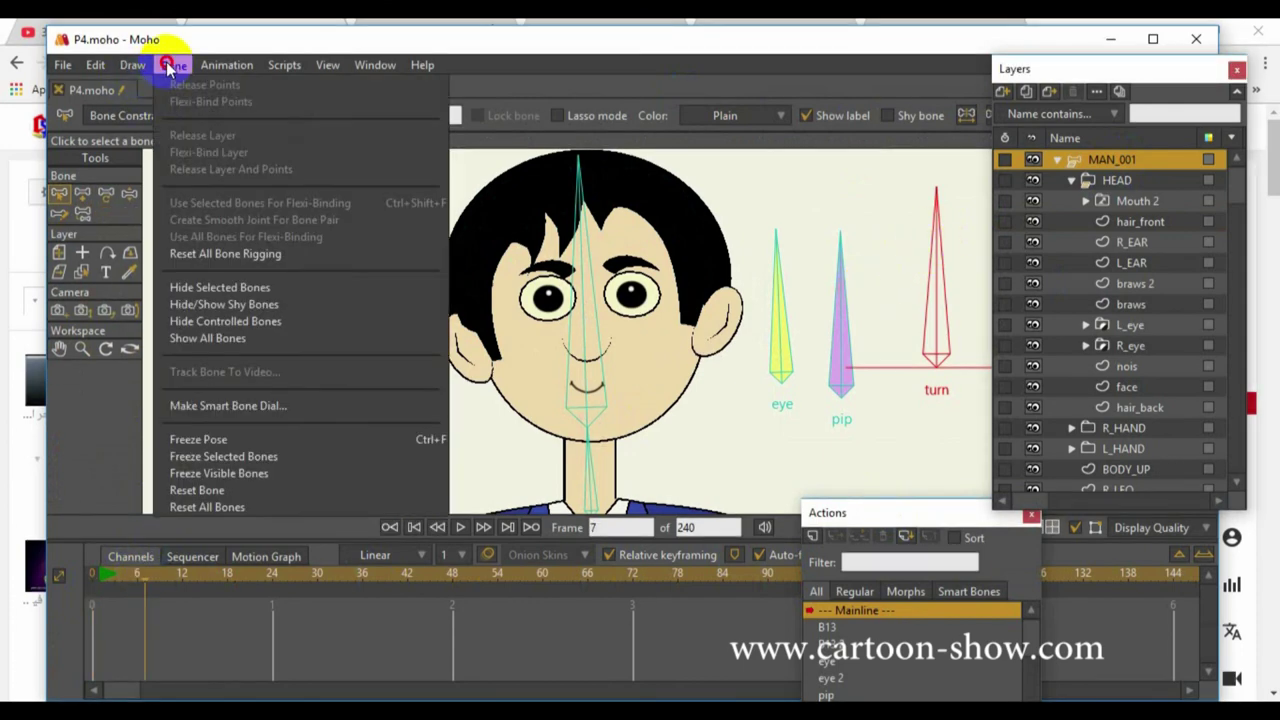
pyautogui.click(198, 438)
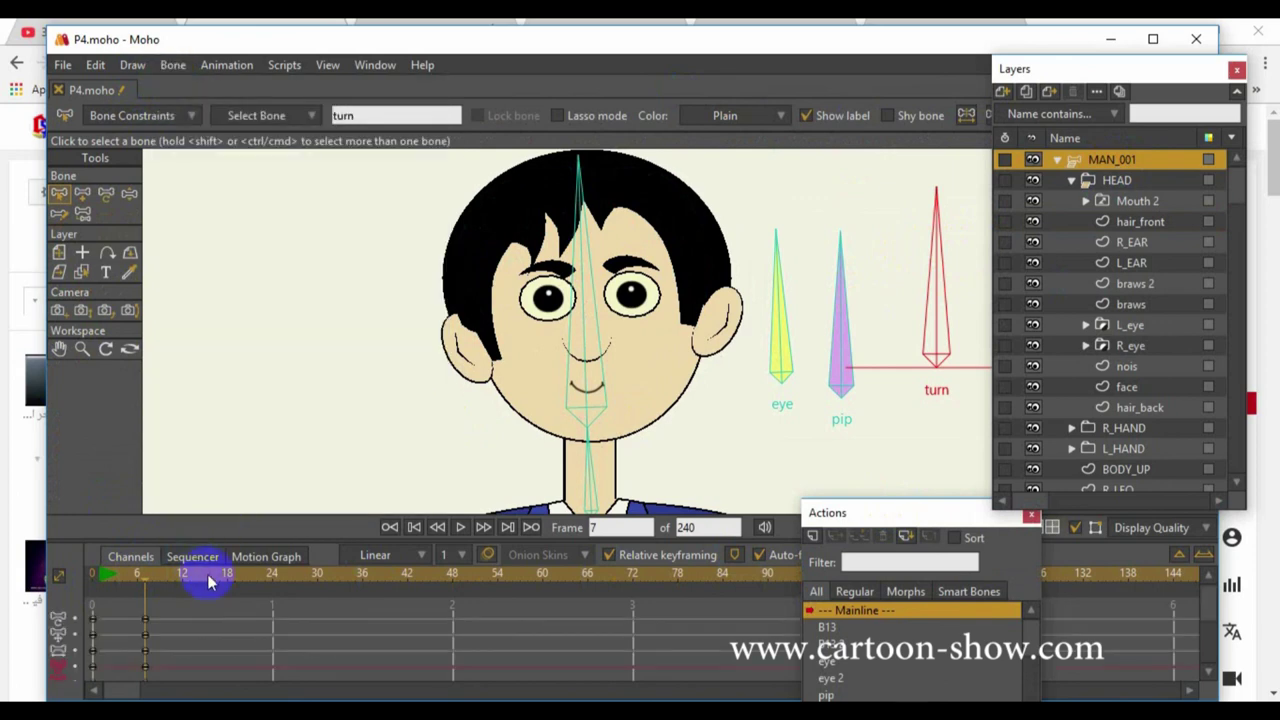
# Rotate the turn bone to 180 degrees at frame 11 on the Mainline
pyautogui.click(178, 574)
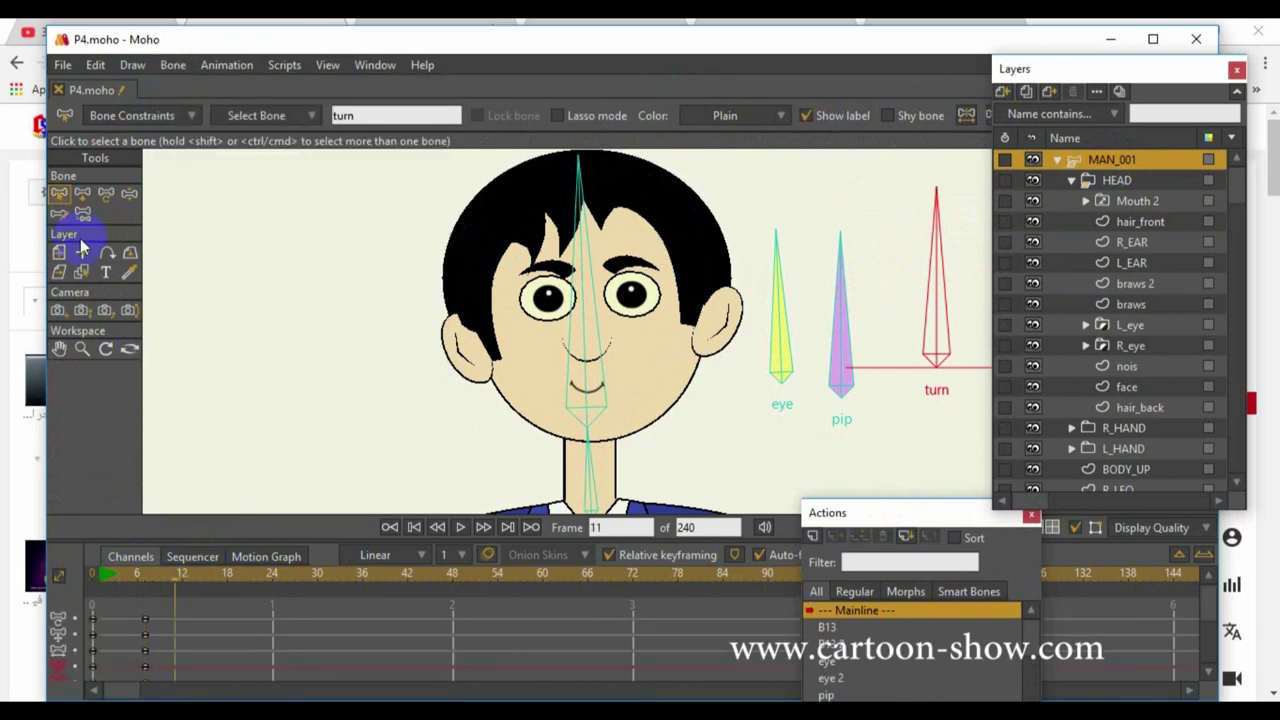
pyautogui.click(102, 197)
pyautogui.moveTo(929, 266); pyautogui.dragTo(758, 445)
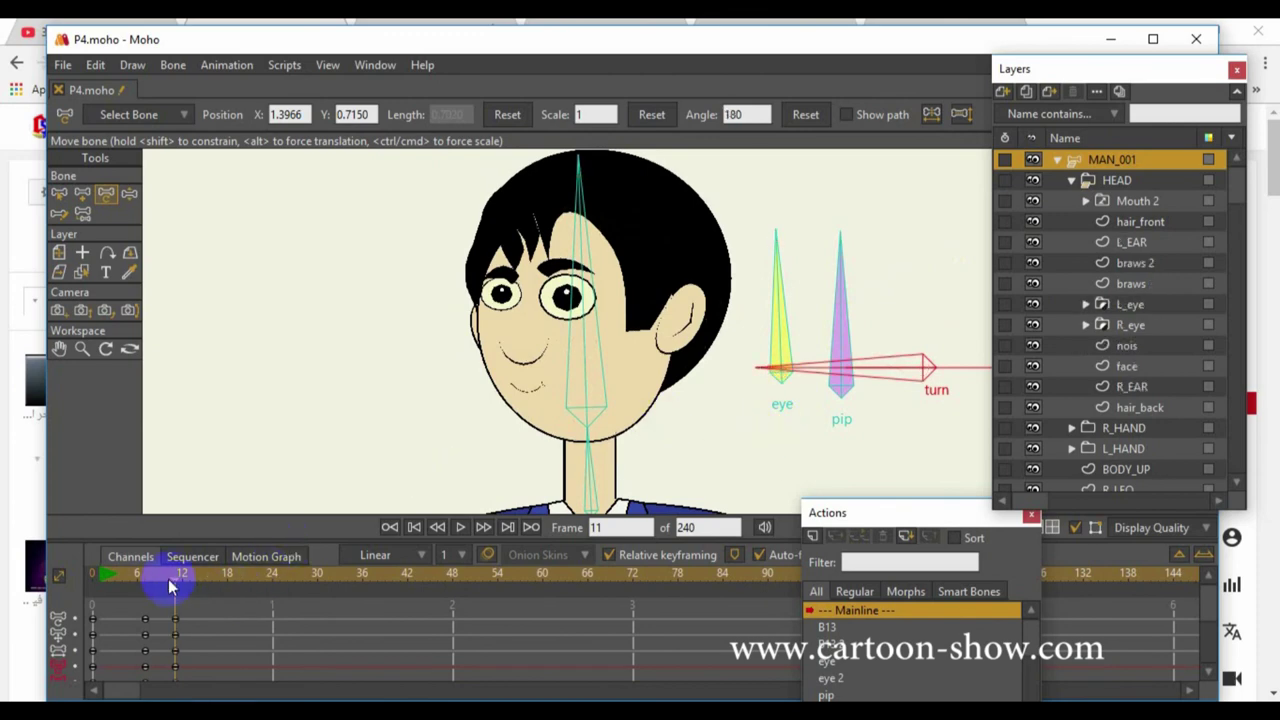
# Freeze the pose at frame 16 and rotate the turn bone upright to about 86.63 degrees at frame 21
pyautogui.click(173, 65)
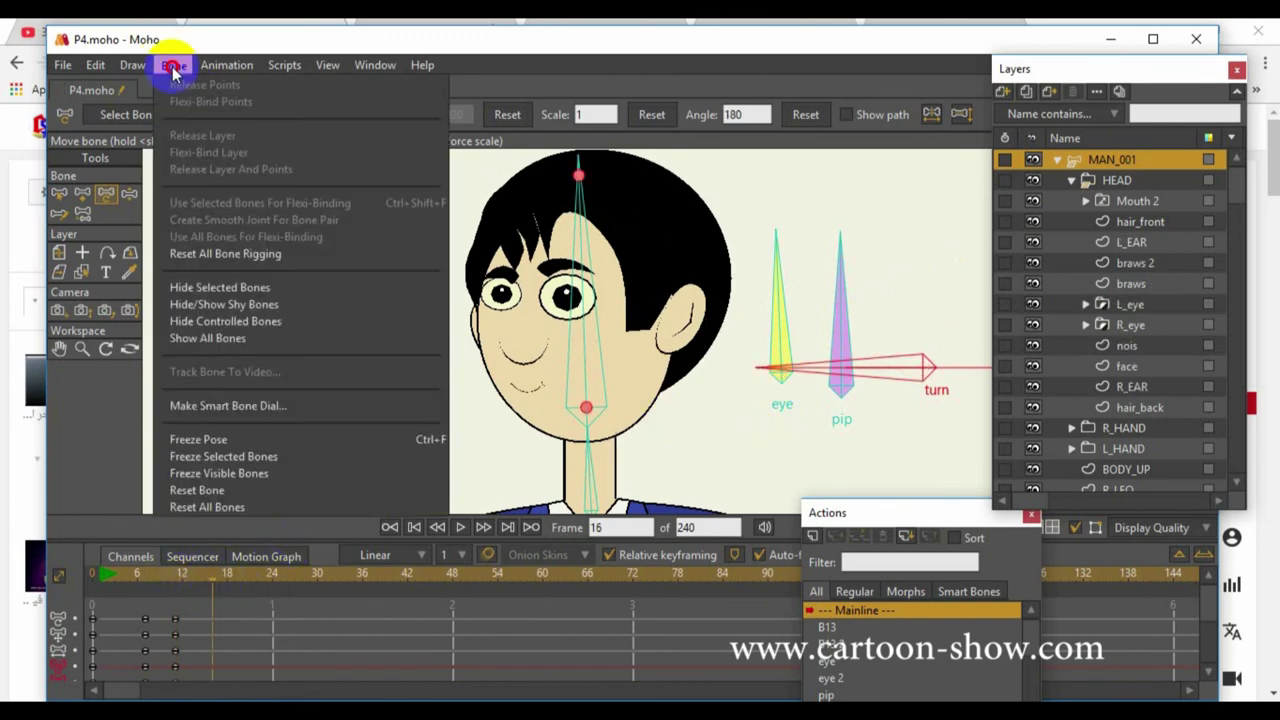
pyautogui.click(182, 439)
pyautogui.click(251, 589)
pyautogui.moveTo(894, 358); pyautogui.dragTo(947, 305)
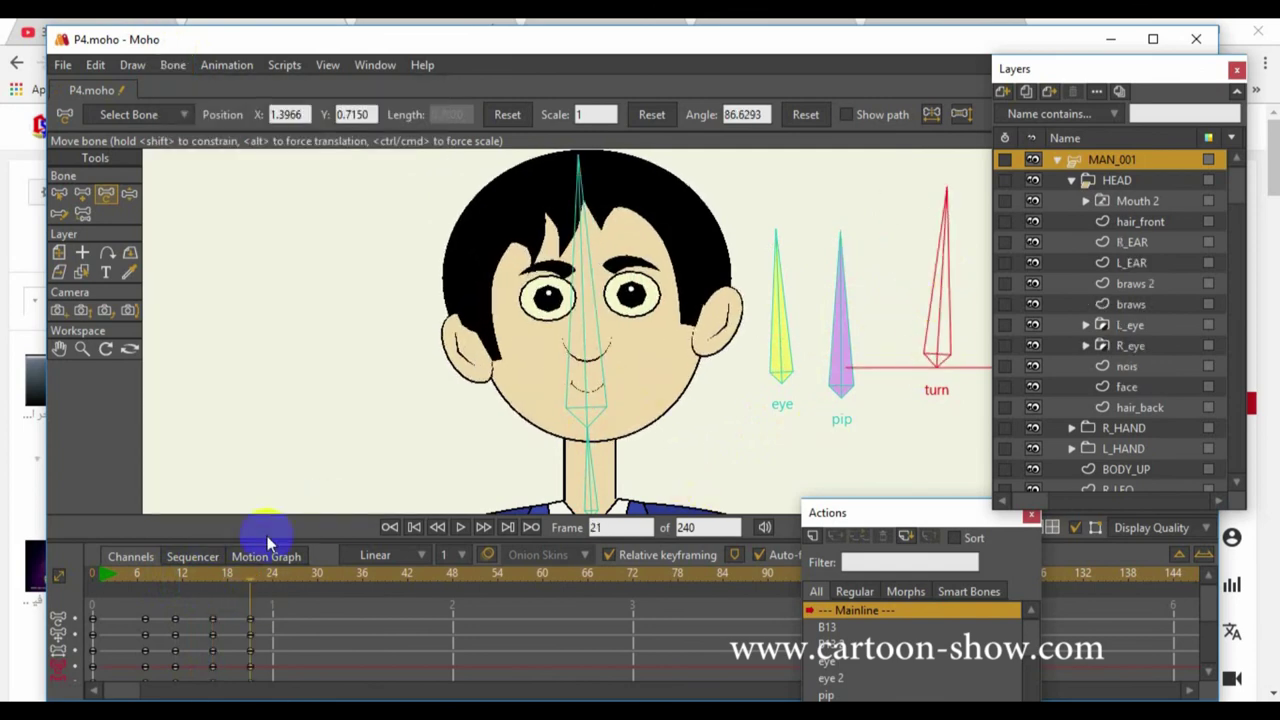
# Preview the head turn from the start and set the animation's end frame to 24
pyautogui.moveTo(204, 574); pyautogui.dragTo(0, 605)
pyautogui.click(462, 527)
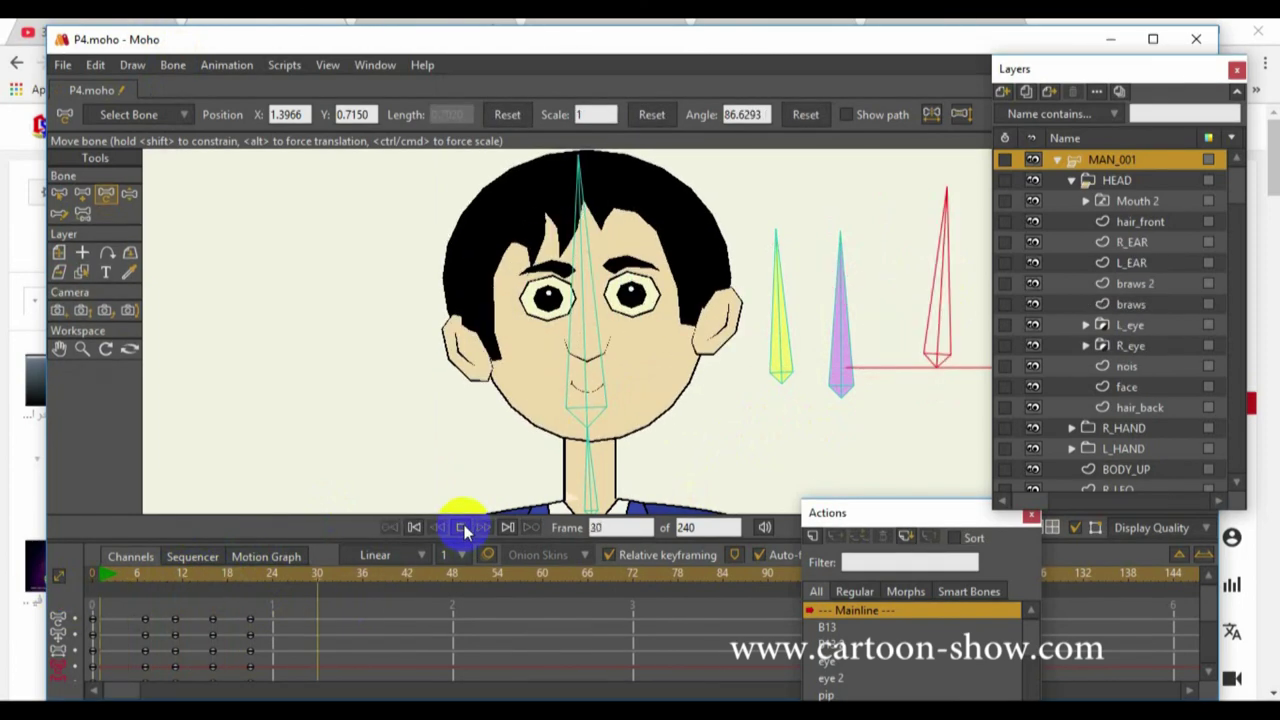
pyautogui.click(462, 527)
pyautogui.moveTo(288, 578); pyautogui.dragTo(271, 572)
pyautogui.doubleClick(712, 527)
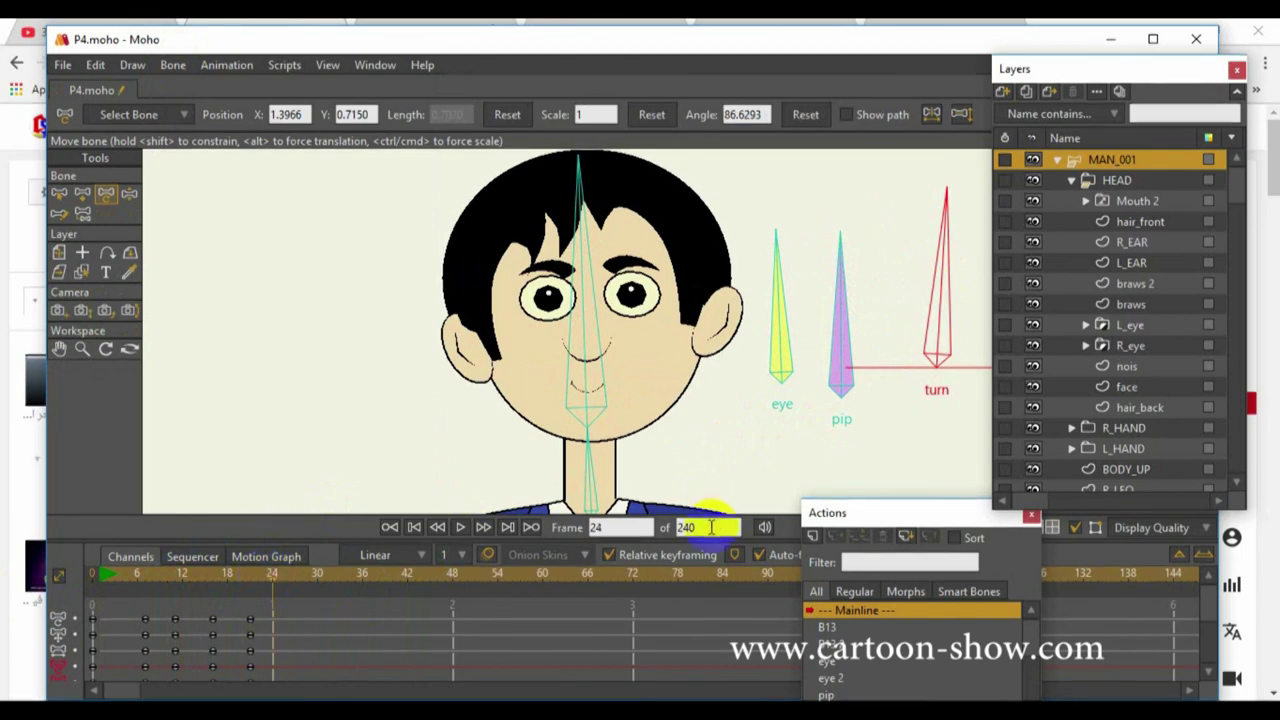
pyautogui.write('24')
pyautogui.press('Return')
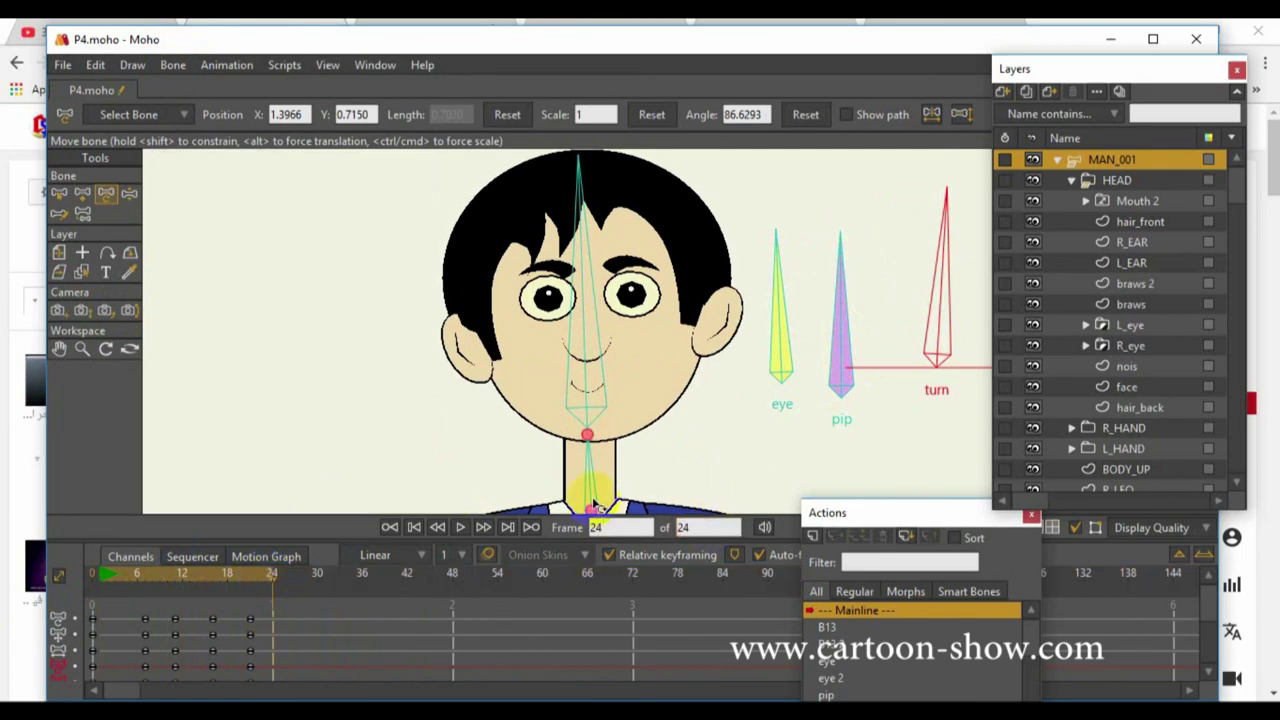
# Play the head-turn loop with the Actions window closed, bone overlays hidden and the canvas area enlarged
pyautogui.click(464, 527)
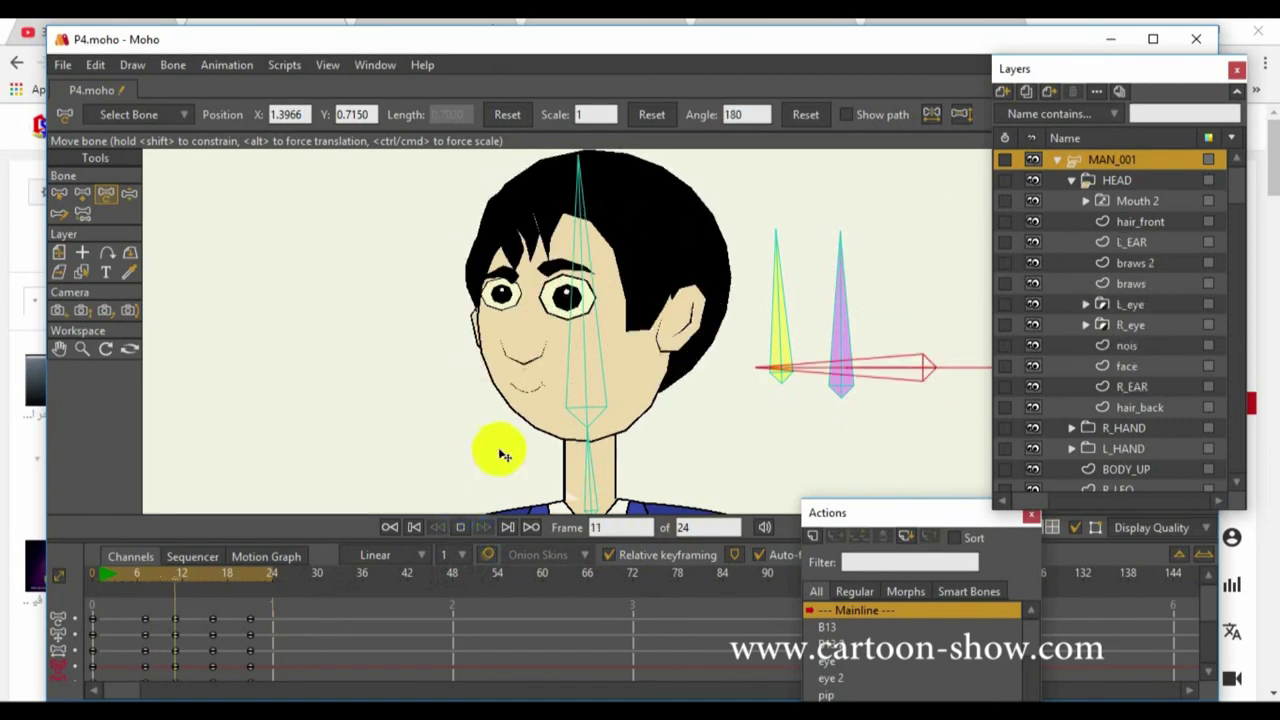
pyautogui.moveTo(894, 516); pyautogui.dragTo(808, 500)
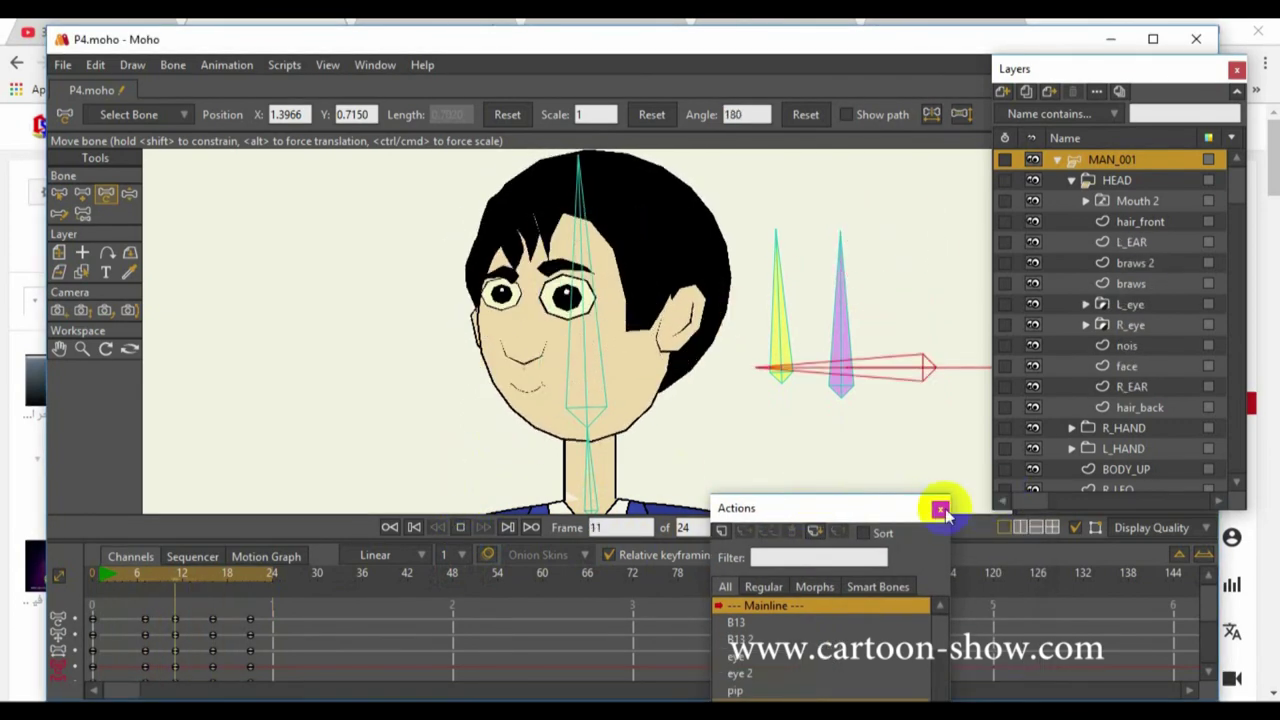
pyautogui.click(940, 510)
pyautogui.click(1073, 527)
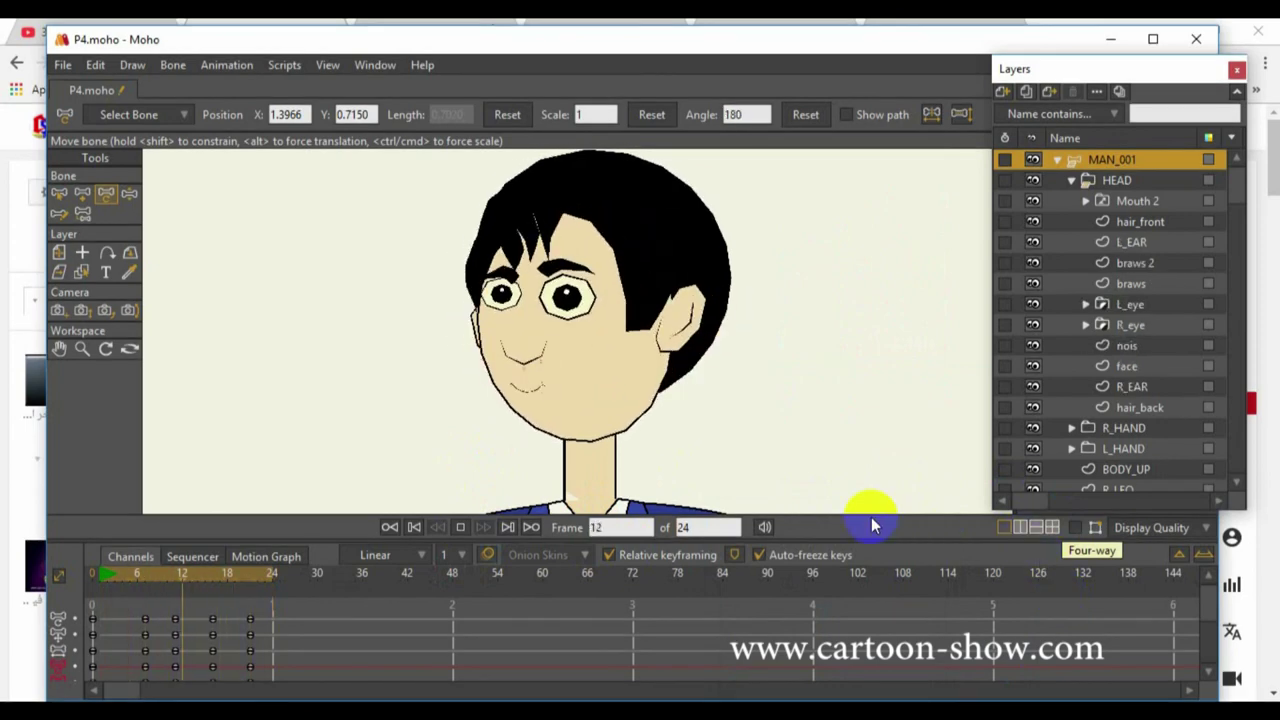
pyautogui.moveTo(855, 543); pyautogui.dragTo(858, 634)
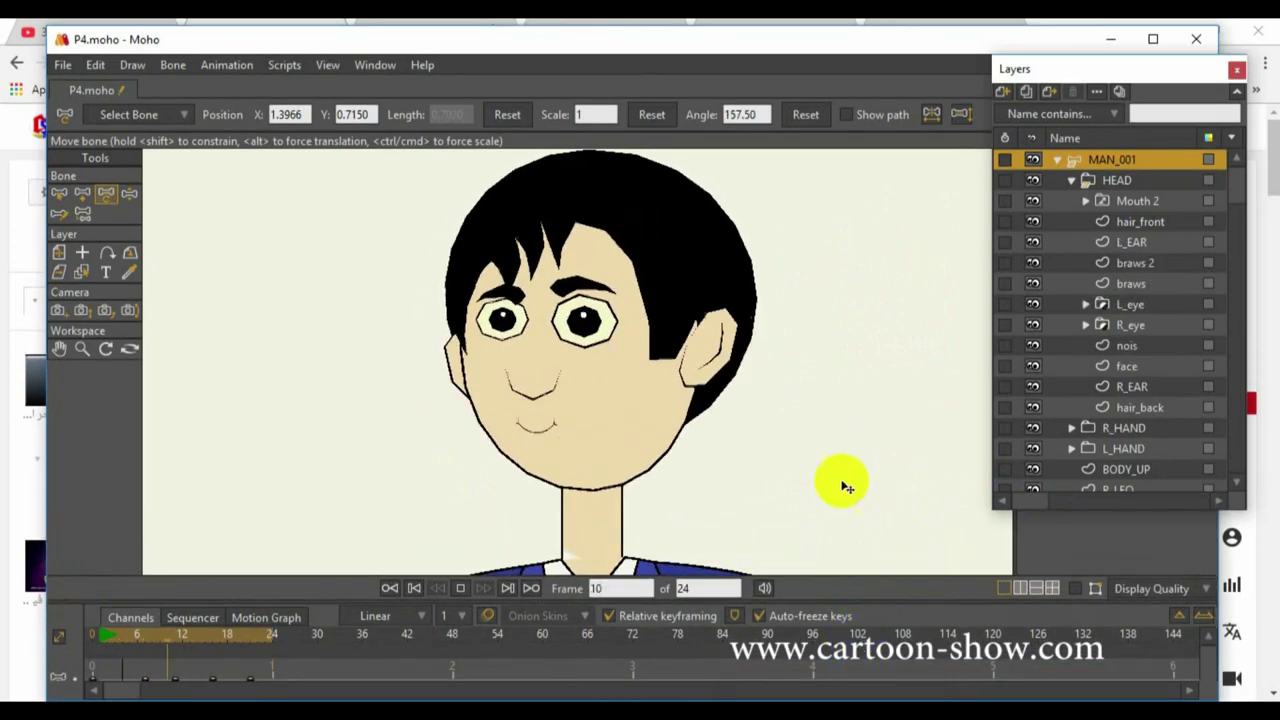